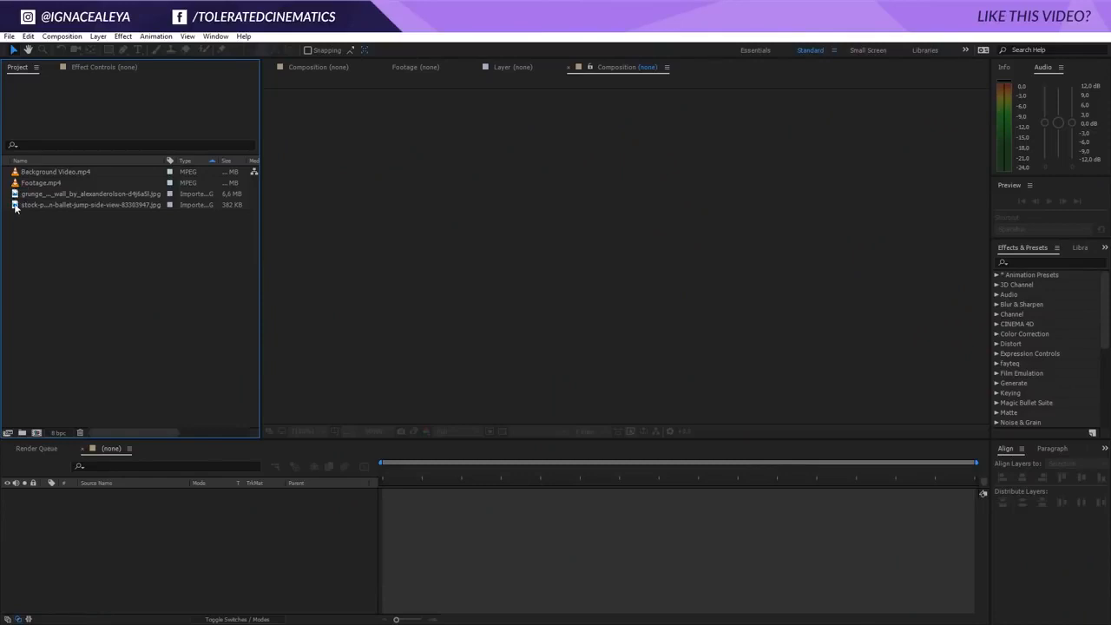
# - Preview the imported media: Background Video.mp4, Footage.mp4, the grunge crack wall image and the skeleton stock photo
pyautogui.click(43, 183)
pyautogui.click(48, 173)
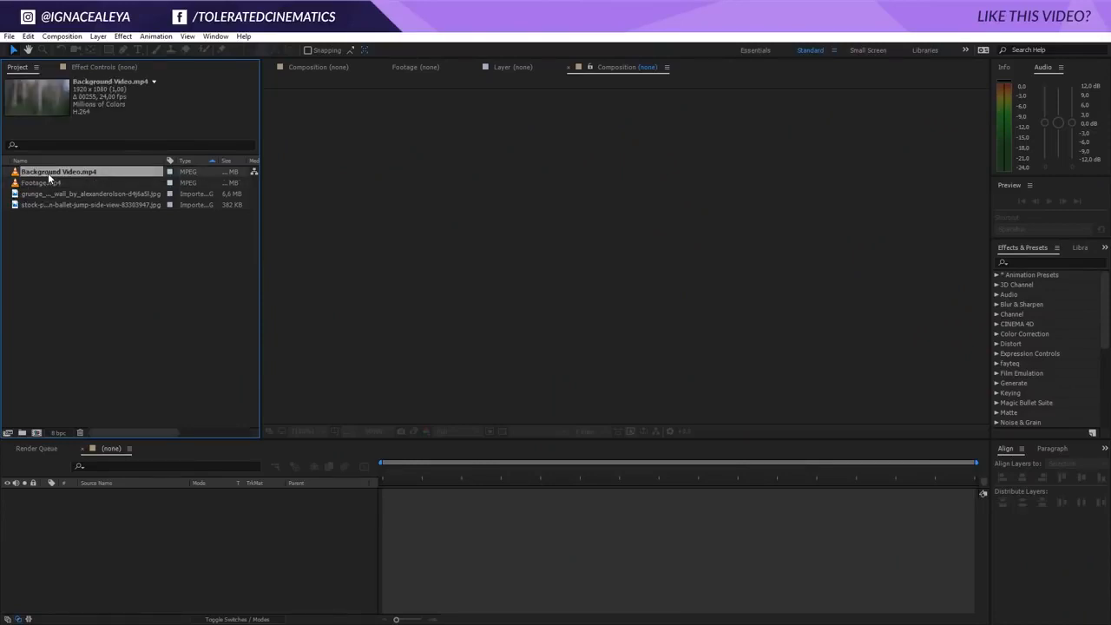
pyautogui.doubleClick(48, 173)
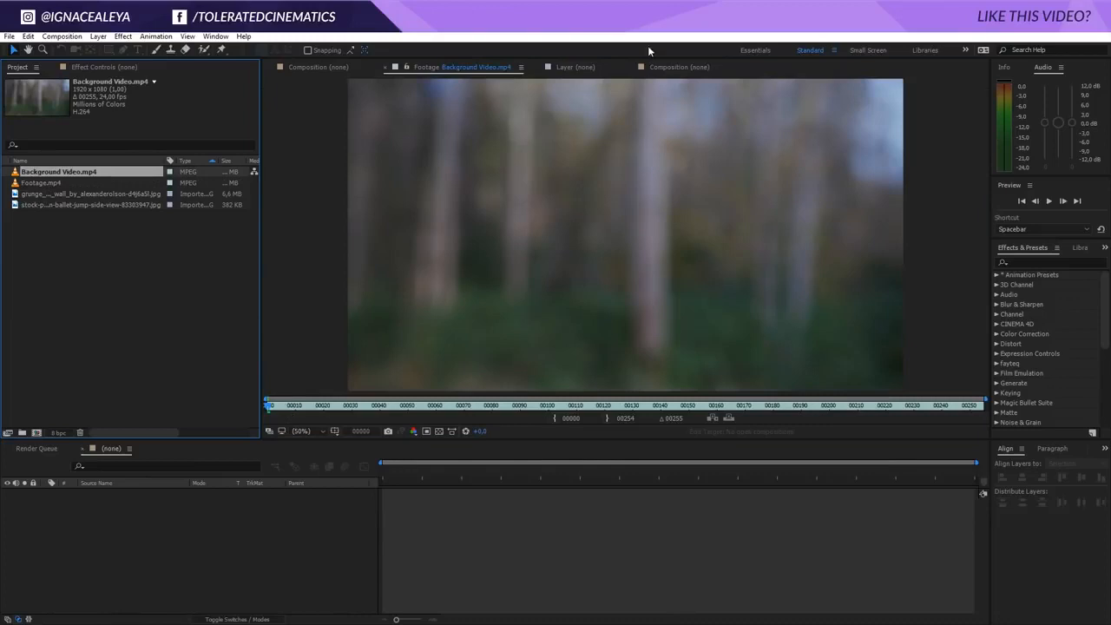
pyautogui.doubleClick(35, 183)
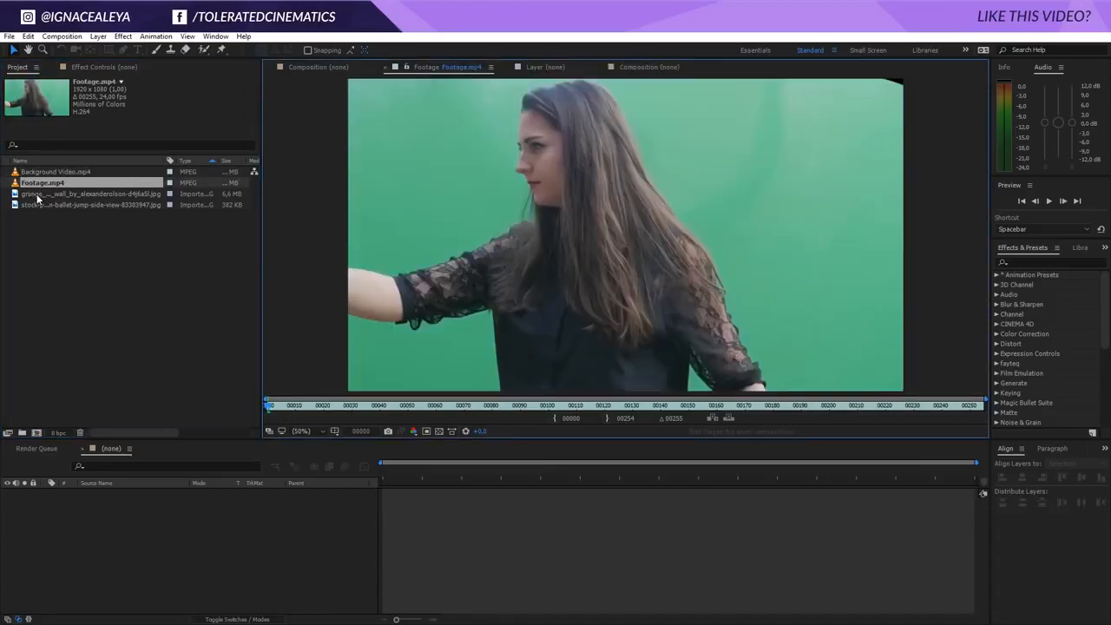
pyautogui.doubleClick(37, 194)
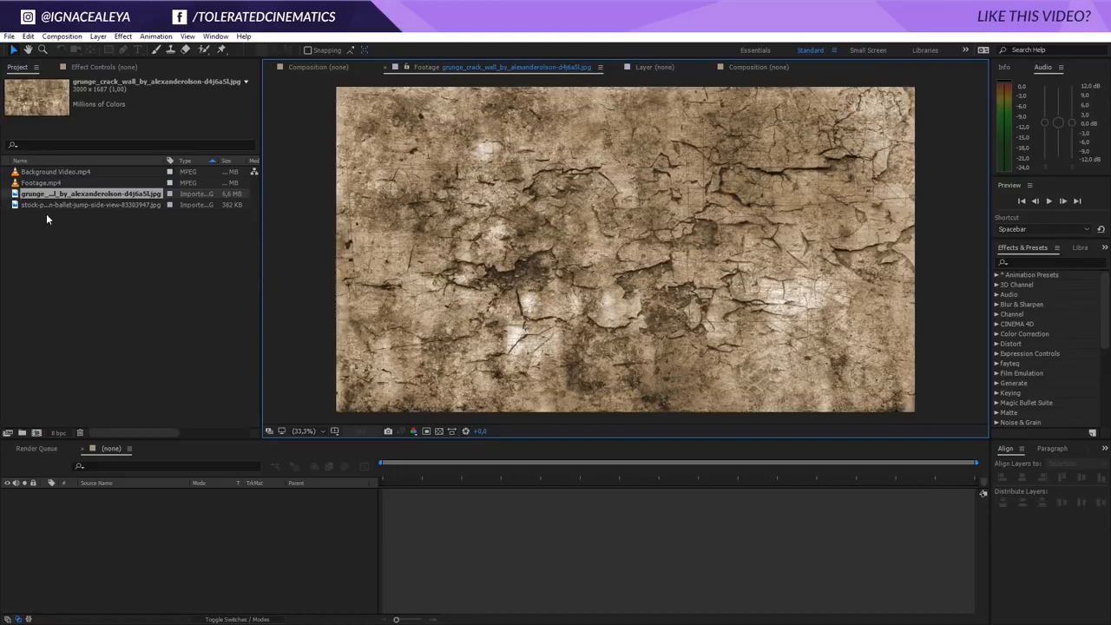
pyautogui.doubleClick(62, 205)
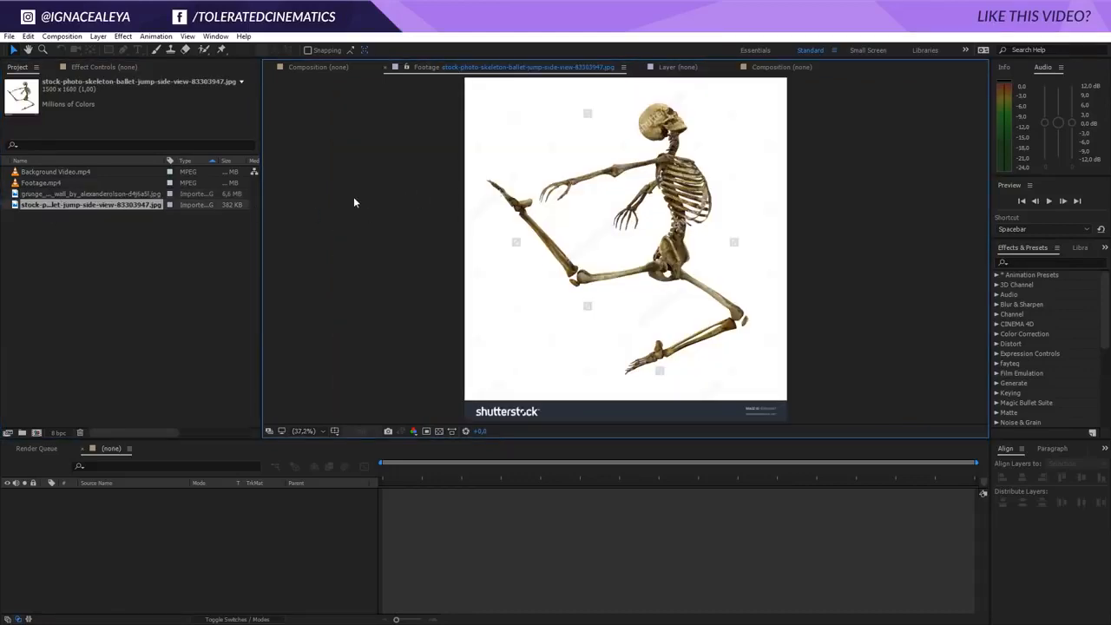
pyautogui.doubleClick(69, 196)
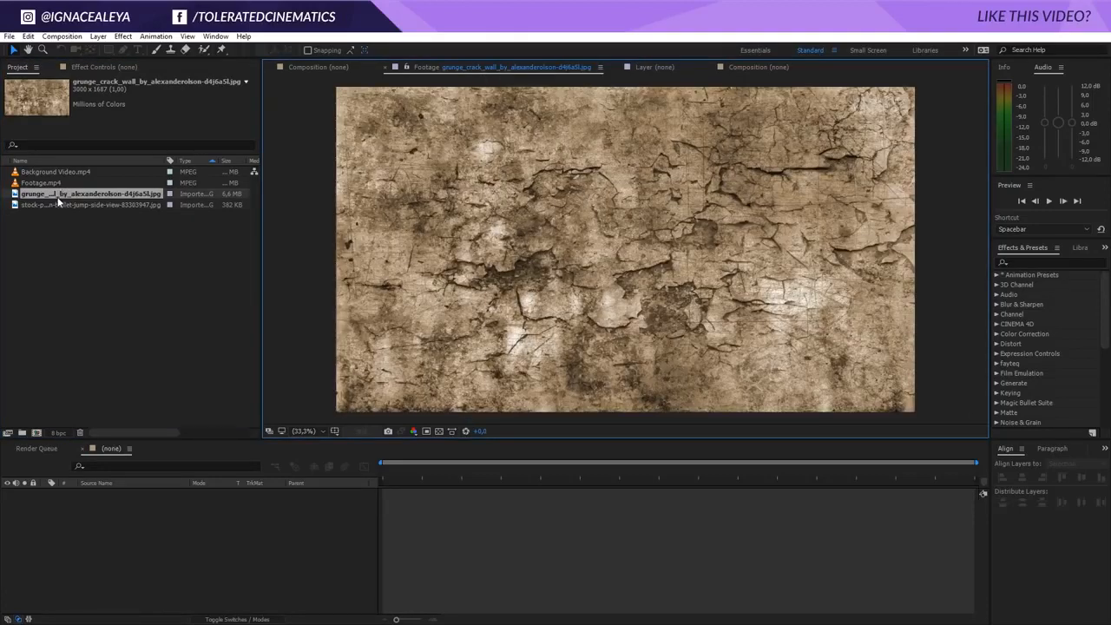
pyautogui.click(49, 184)
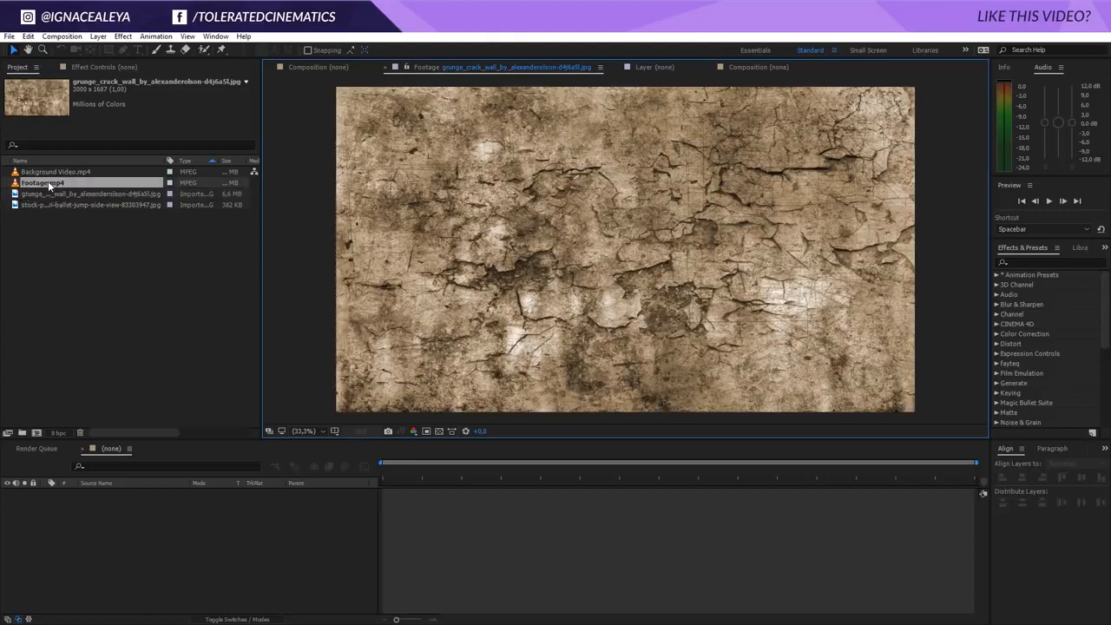
# - Create a composition from Background Video.mp4 and name it "Main Comp"
pyautogui.click(56, 173)
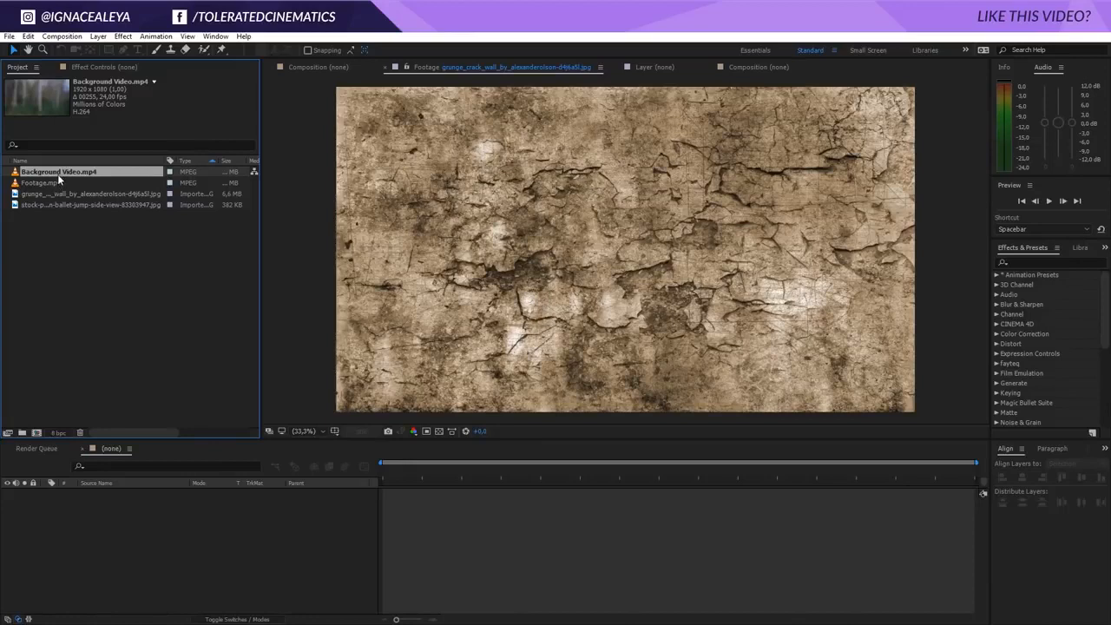
pyautogui.moveTo(42, 174); pyautogui.dragTo(39, 434)
pyautogui.rightClick(137, 530)
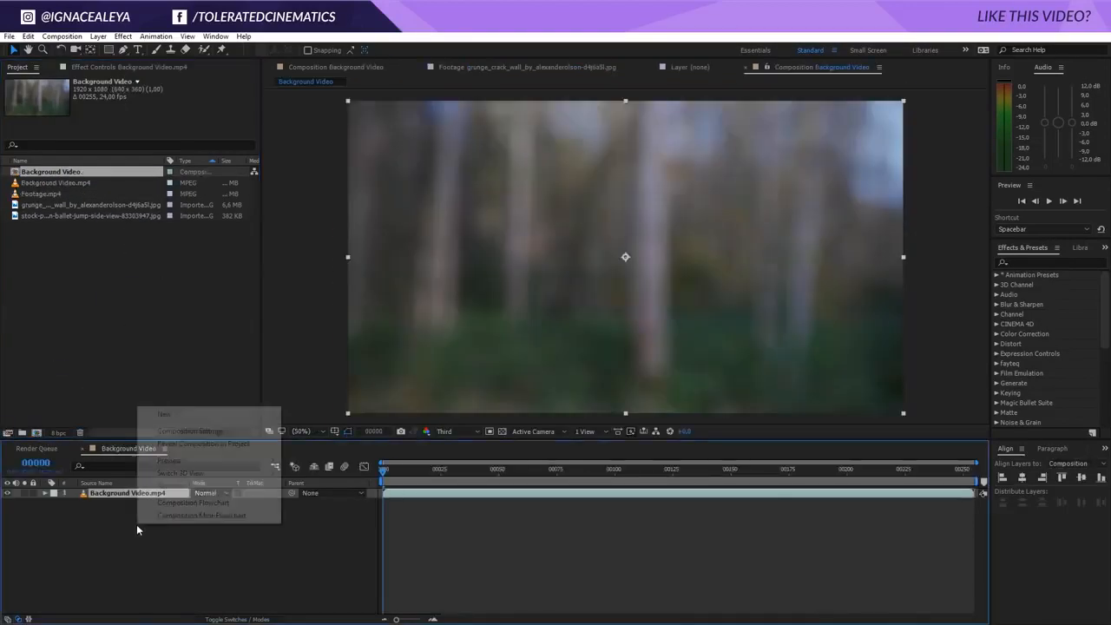
pyautogui.click(180, 432)
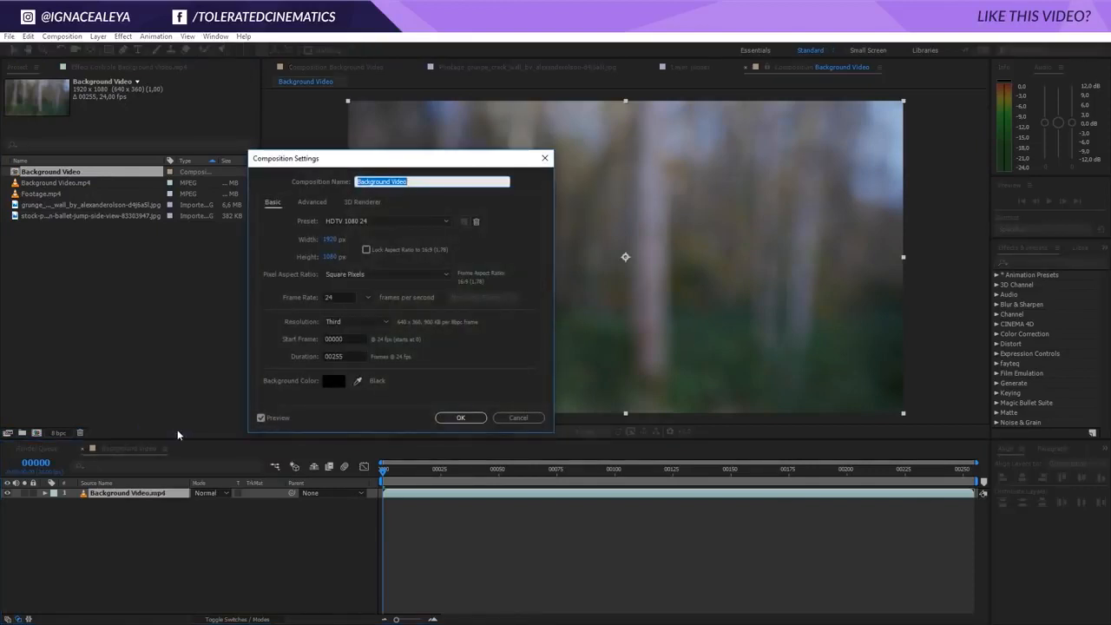
pyautogui.write('Main Comp')
pyautogui.press('Return')
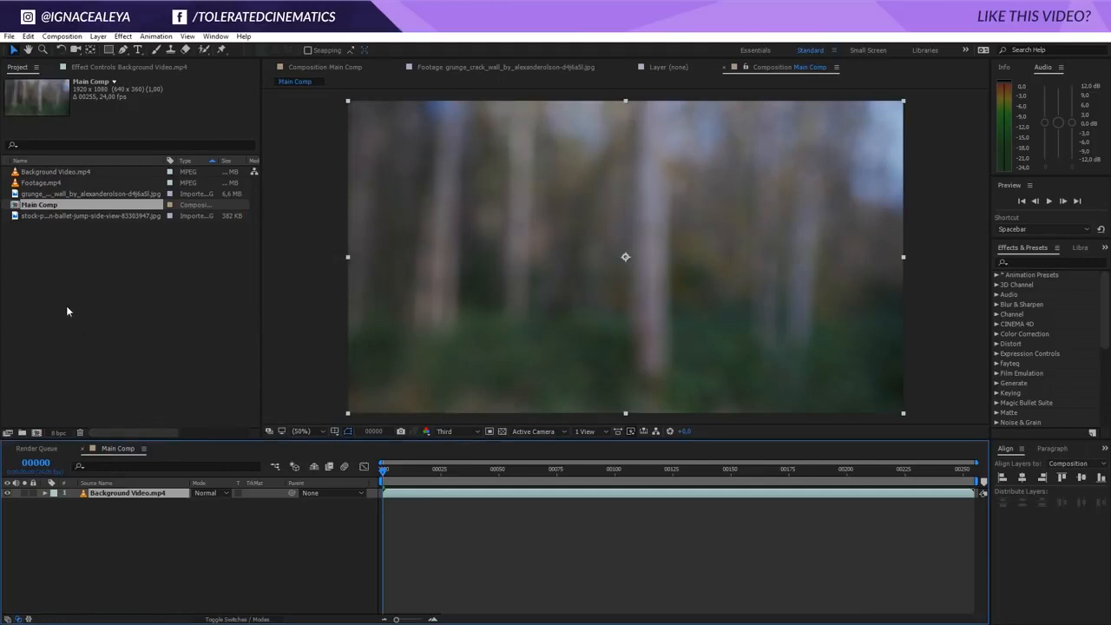
# - Create a composition from Footage.mp4 and name it "Greenscreen Footage"
pyautogui.moveTo(45, 183); pyautogui.dragTo(36, 432)
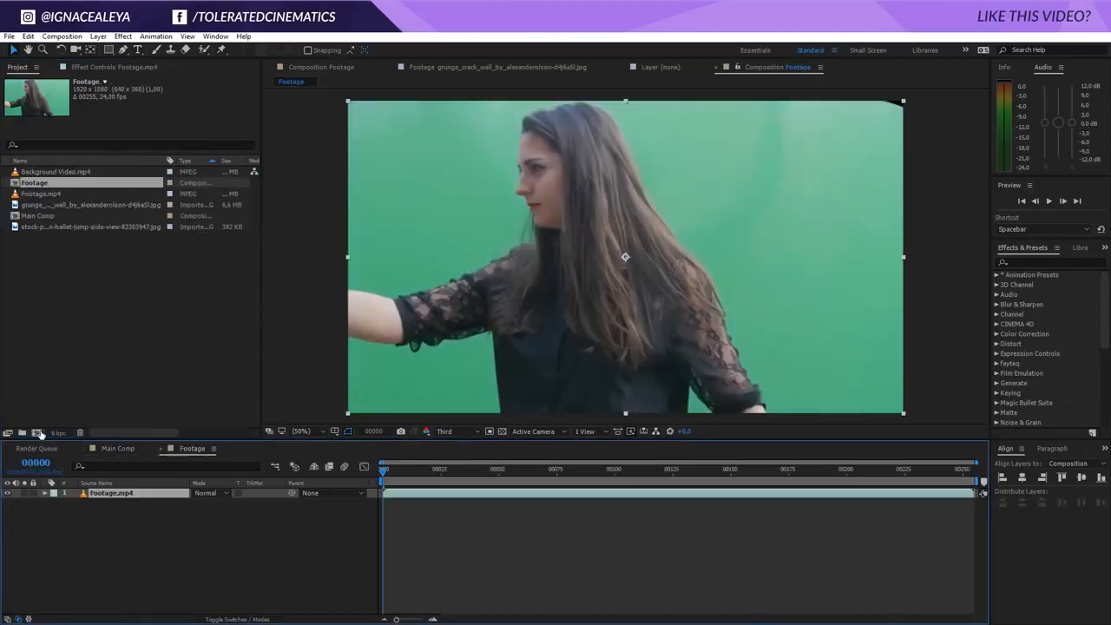
pyautogui.rightClick(136, 513)
pyautogui.click(191, 445)
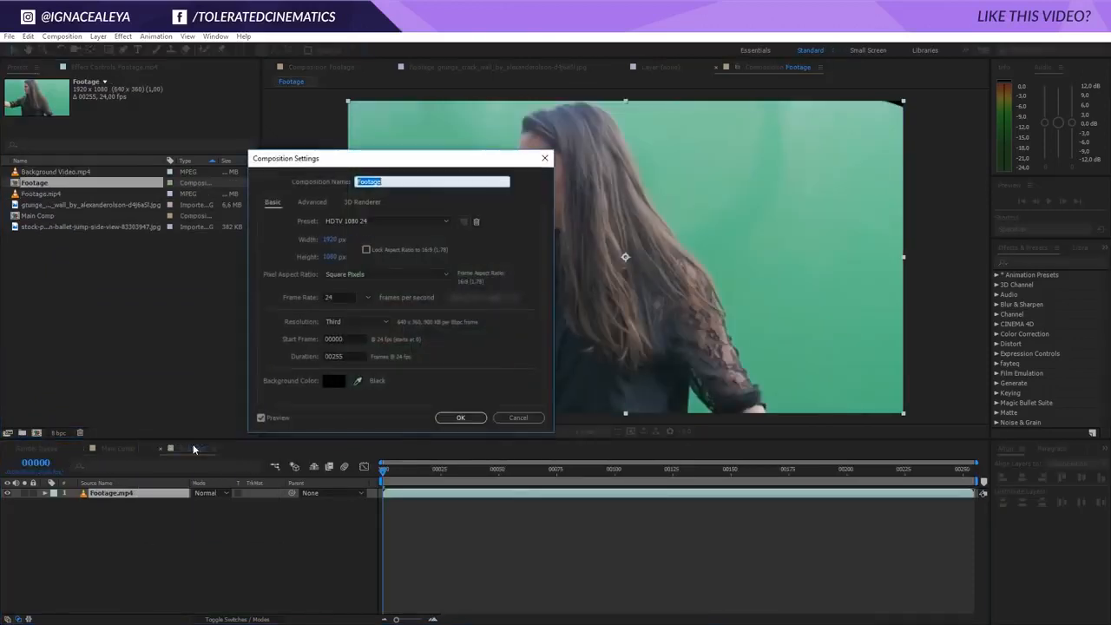
pyautogui.write('Greenscre')
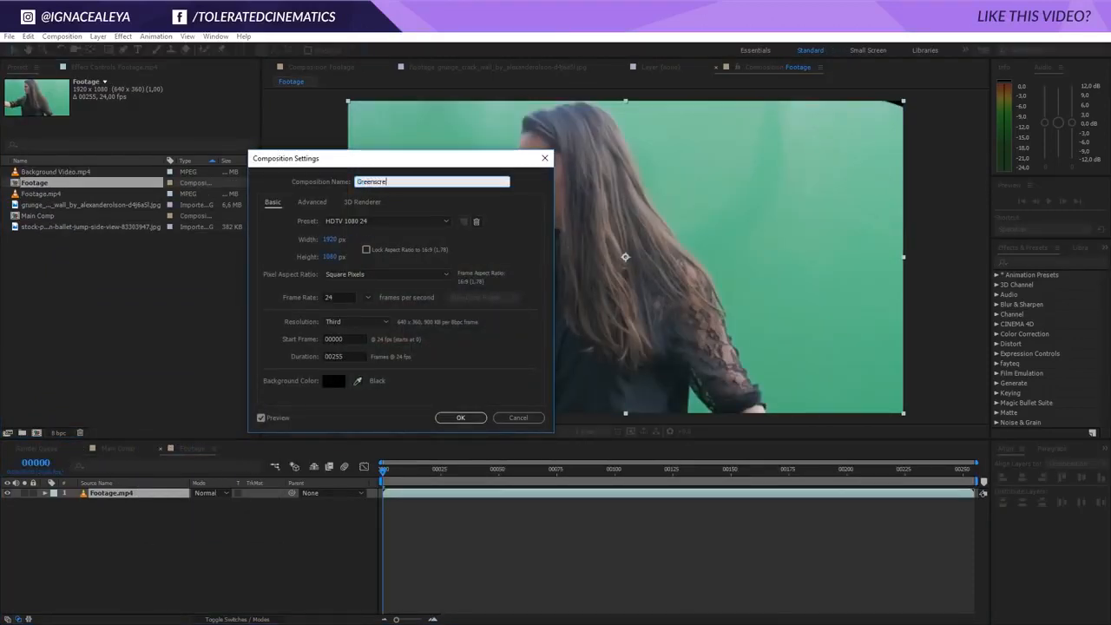
pyautogui.write('en Footage')
pyautogui.press('Return')
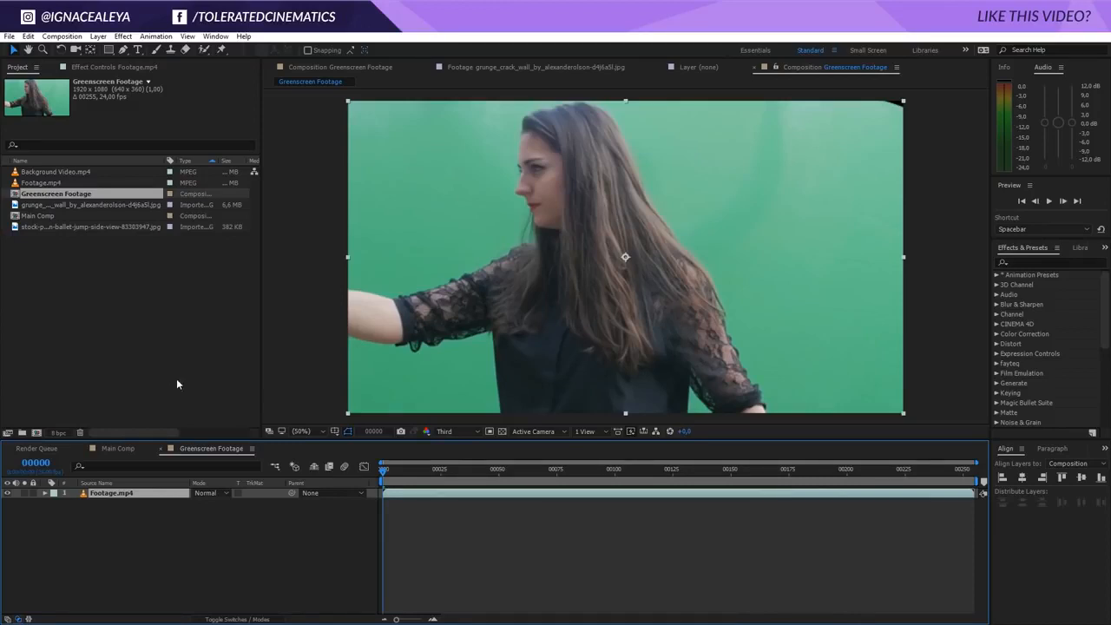
# - Draw a closed, loose Pen tool mask on the Footage.mp4 layer around the woman and her outstretched arm, extending beyond the frame's lower edge
pyautogui.press(',')
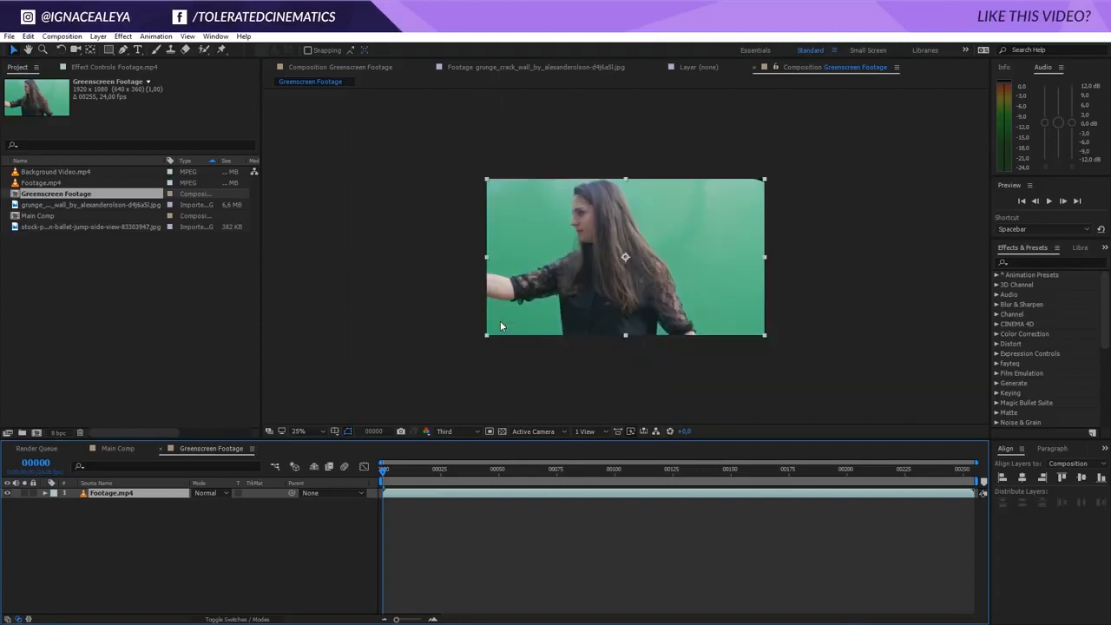
pyautogui.press('.')
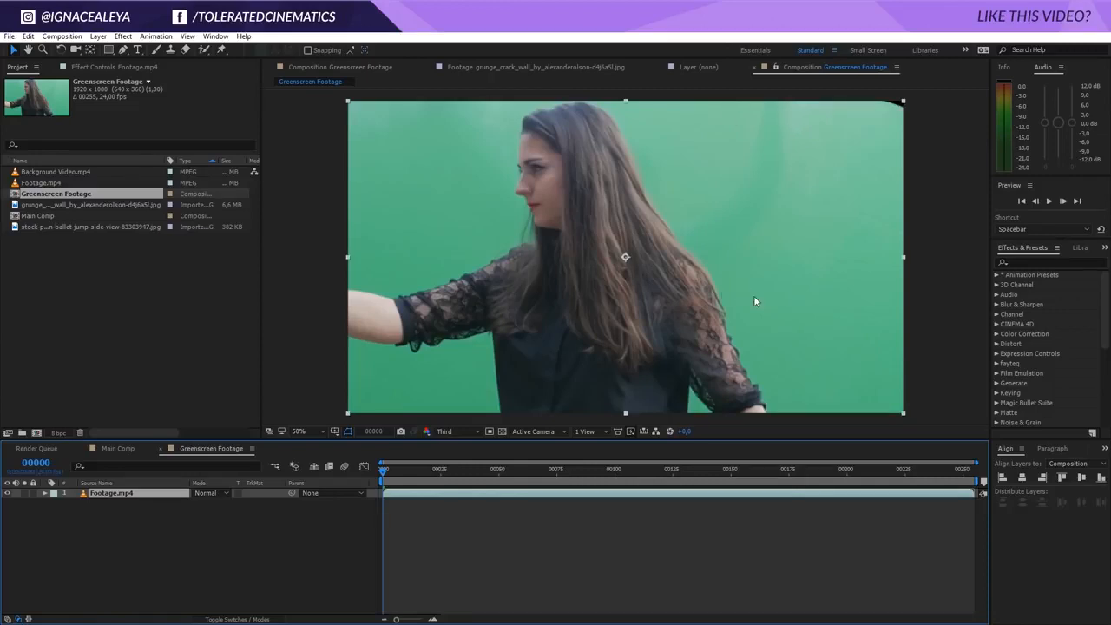
pyautogui.press(',')
pyautogui.click(125, 49)
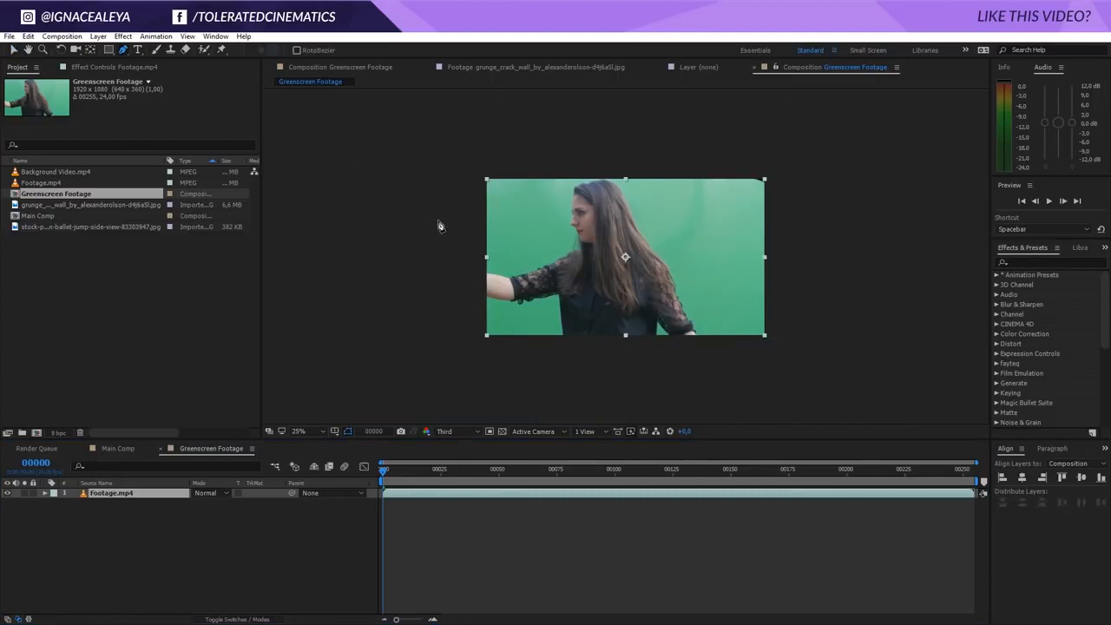
pyautogui.click(470, 260)
pyautogui.click(534, 256)
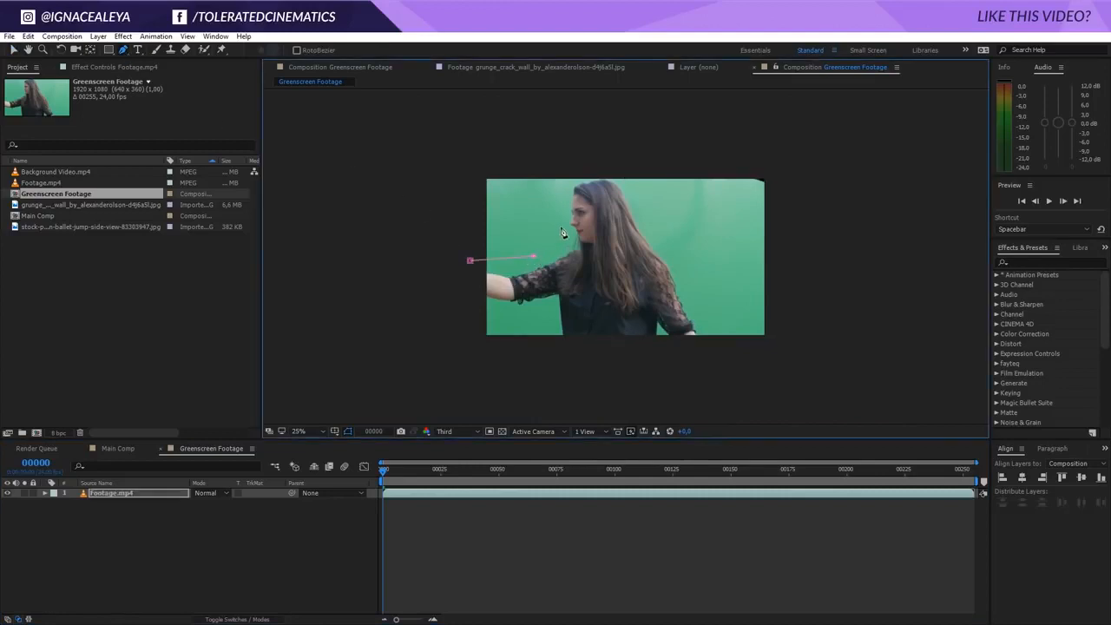
pyautogui.click(559, 211)
pyautogui.moveTo(604, 178); pyautogui.dragTo(658, 176)
pyautogui.click(663, 208)
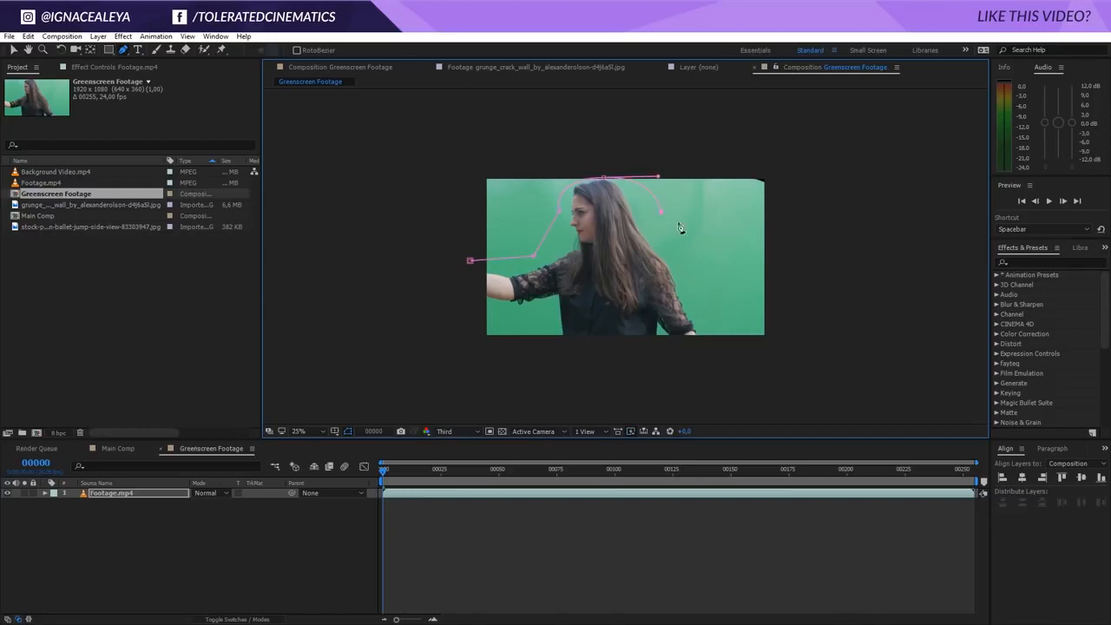
pyautogui.click(765, 377)
pyautogui.click(457, 376)
pyautogui.click(469, 260)
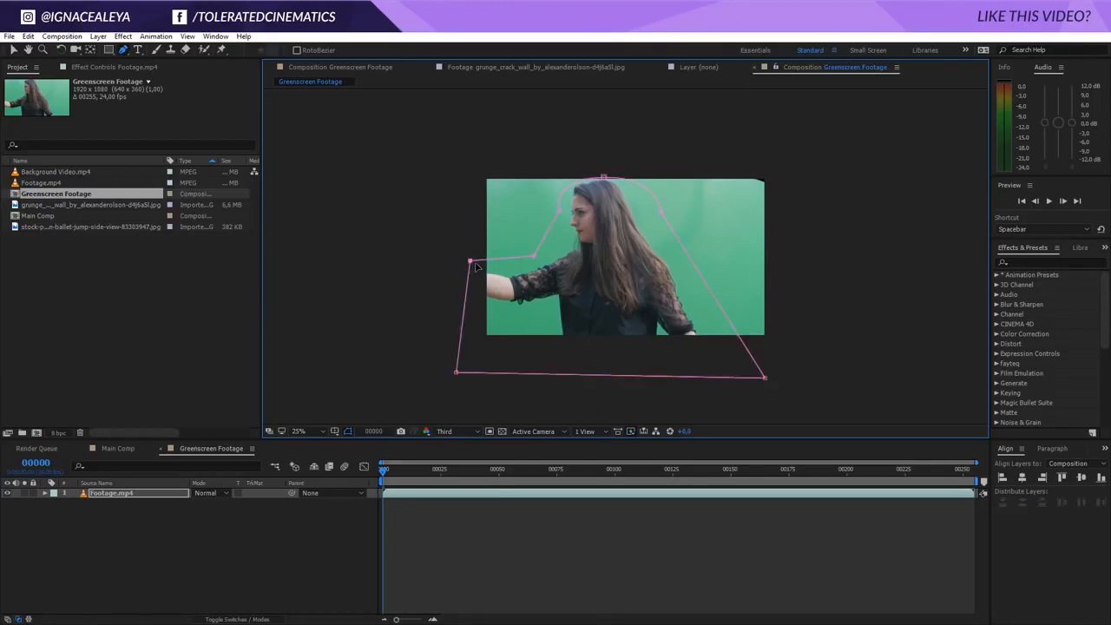
# - Start keyframing the Mask Path at frame 0 and shift the whole mask slightly up and left at frame 50
pyautogui.press('m')
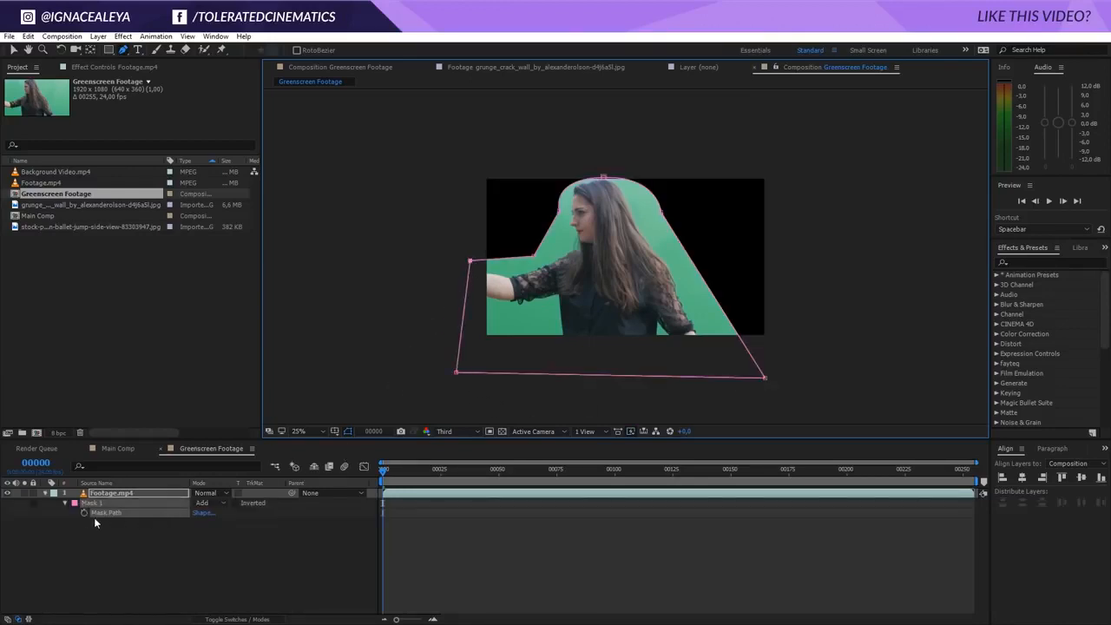
pyautogui.click(84, 512)
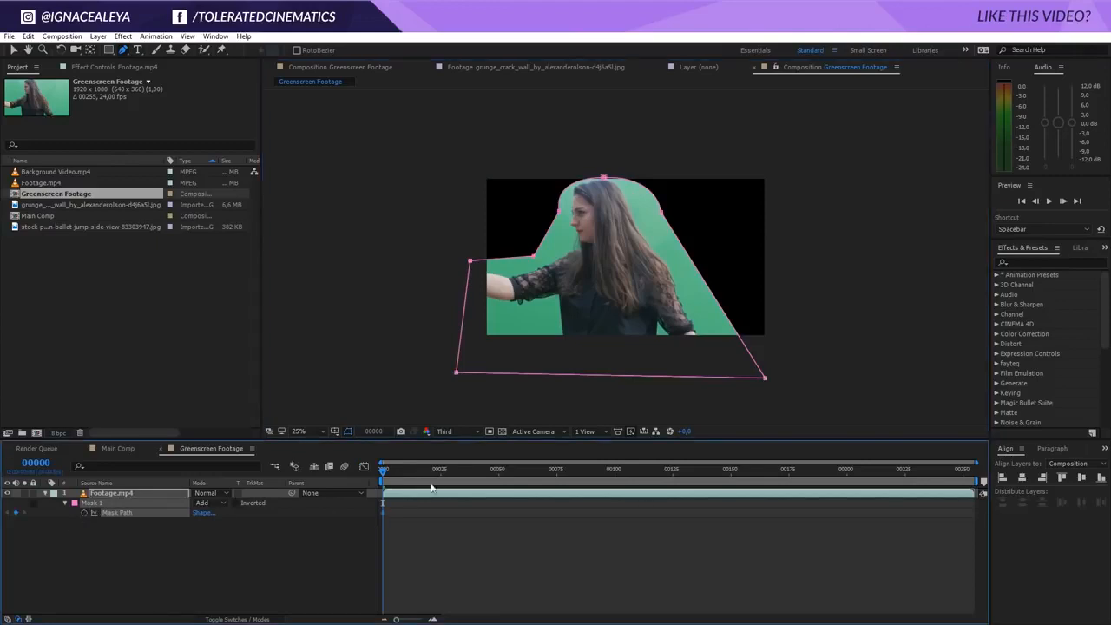
pyautogui.moveTo(486, 474); pyautogui.dragTo(501, 477)
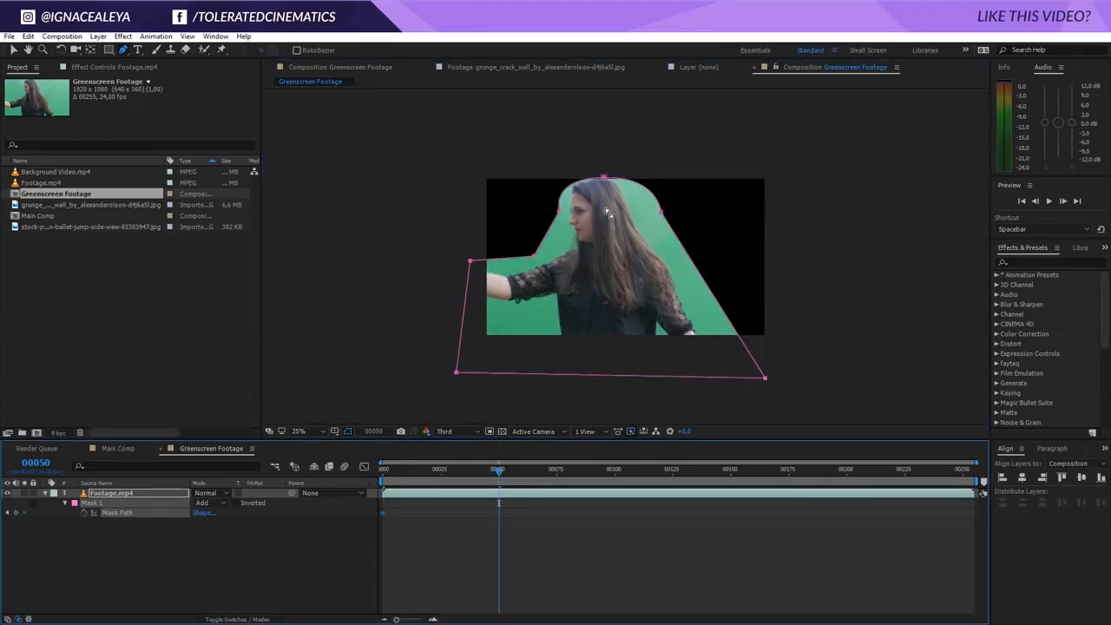
pyautogui.press('v')
pyautogui.moveTo(603, 178); pyautogui.dragTo(600, 176)
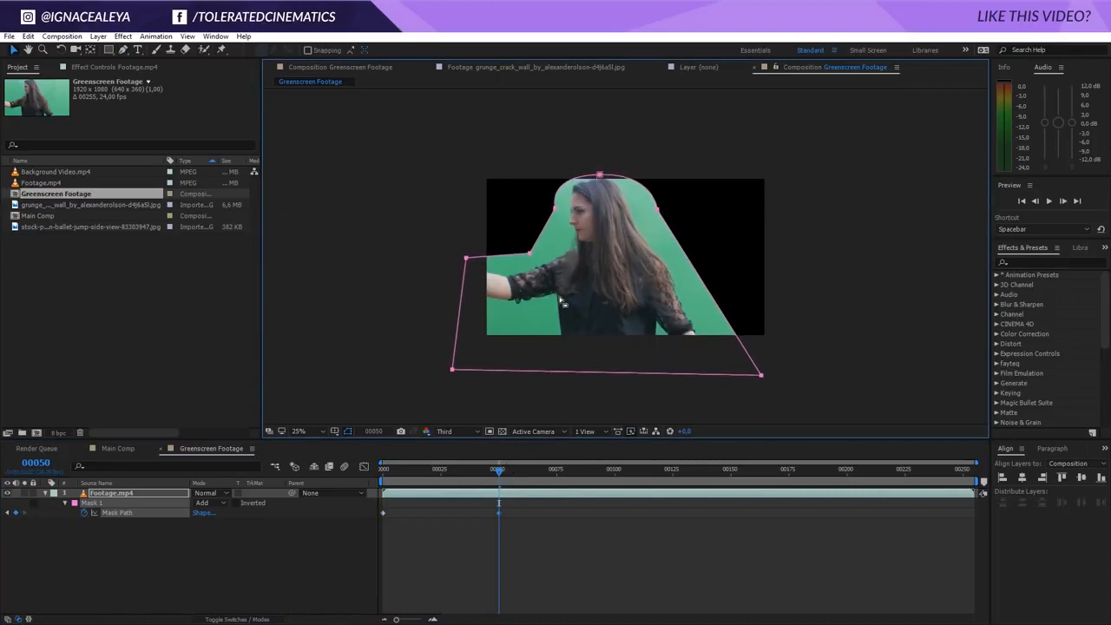
# - At frame 115, shift the mask right to follow the woman and raise its upper-left corner point above her arm
pyautogui.moveTo(499, 470); pyautogui.dragTo(647, 452)
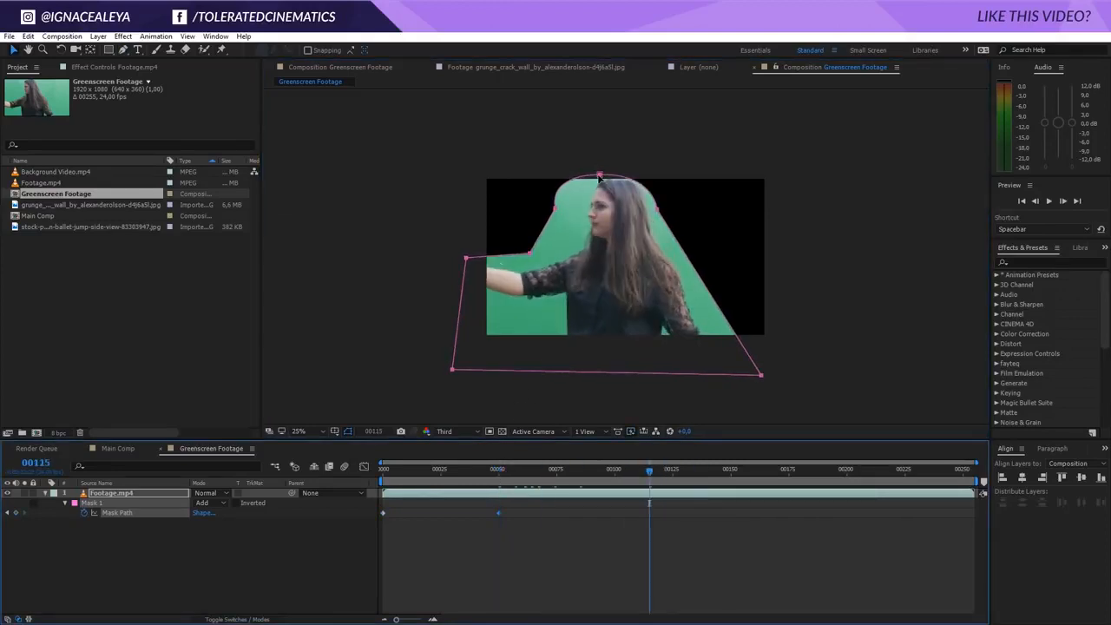
pyautogui.moveTo(600, 176); pyautogui.dragTo(612, 176)
pyautogui.moveTo(476, 253); pyautogui.dragTo(474, 243)
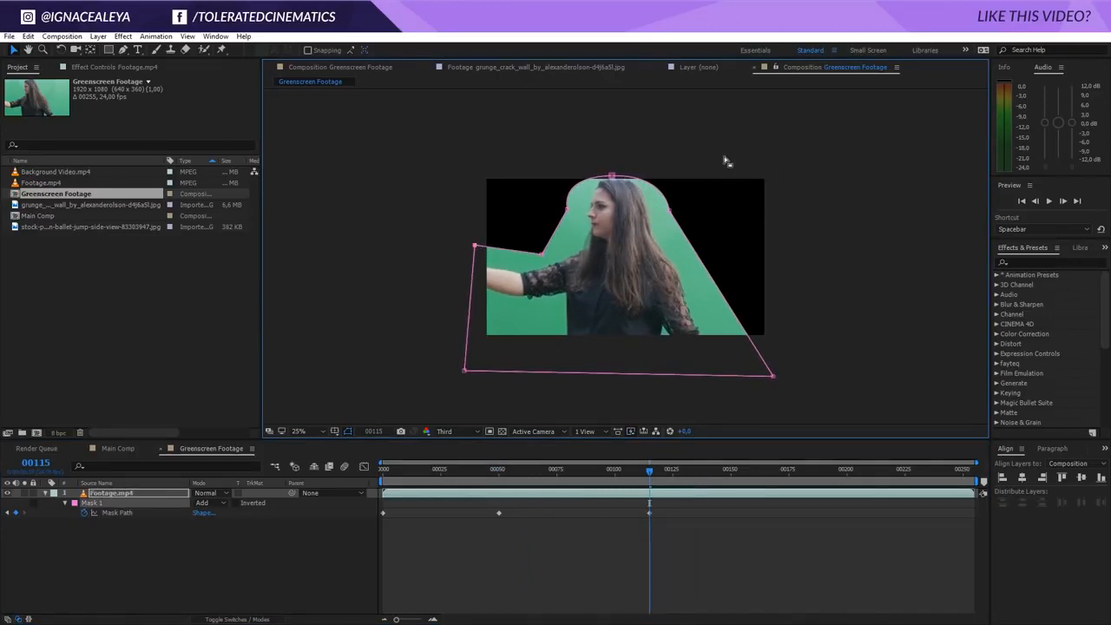
# - At frame 254, reshape the mask points to loosely enclose the woman leaning back and her raised hand
pyautogui.moveTo(653, 471); pyautogui.dragTo(972, 468)
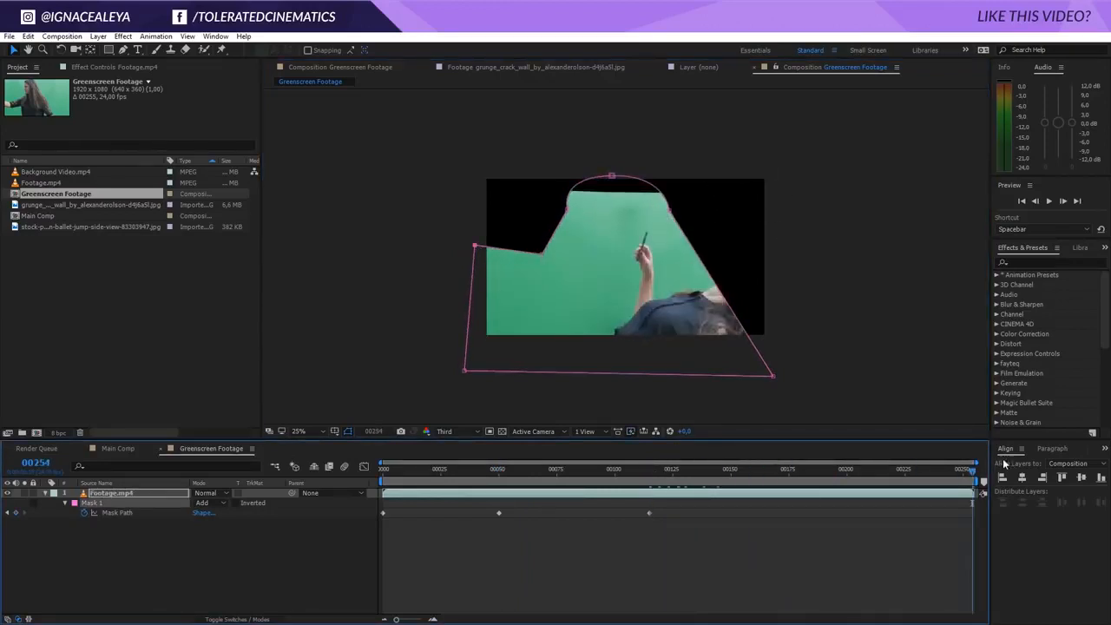
pyautogui.moveTo(670, 217); pyautogui.dragTo(814, 295)
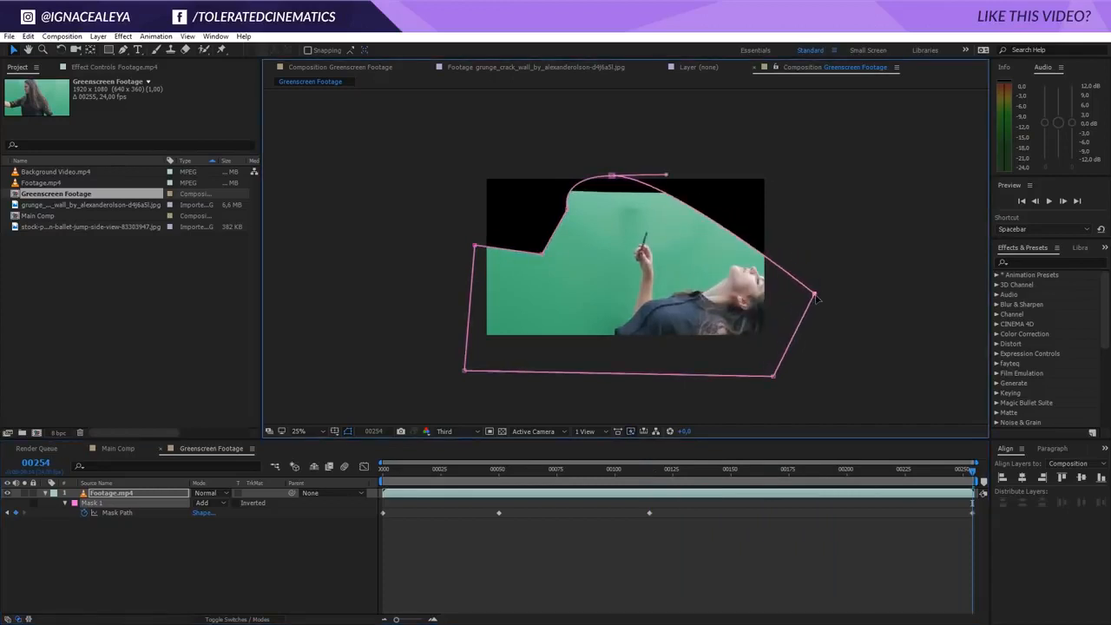
pyautogui.moveTo(613, 179); pyautogui.dragTo(665, 217)
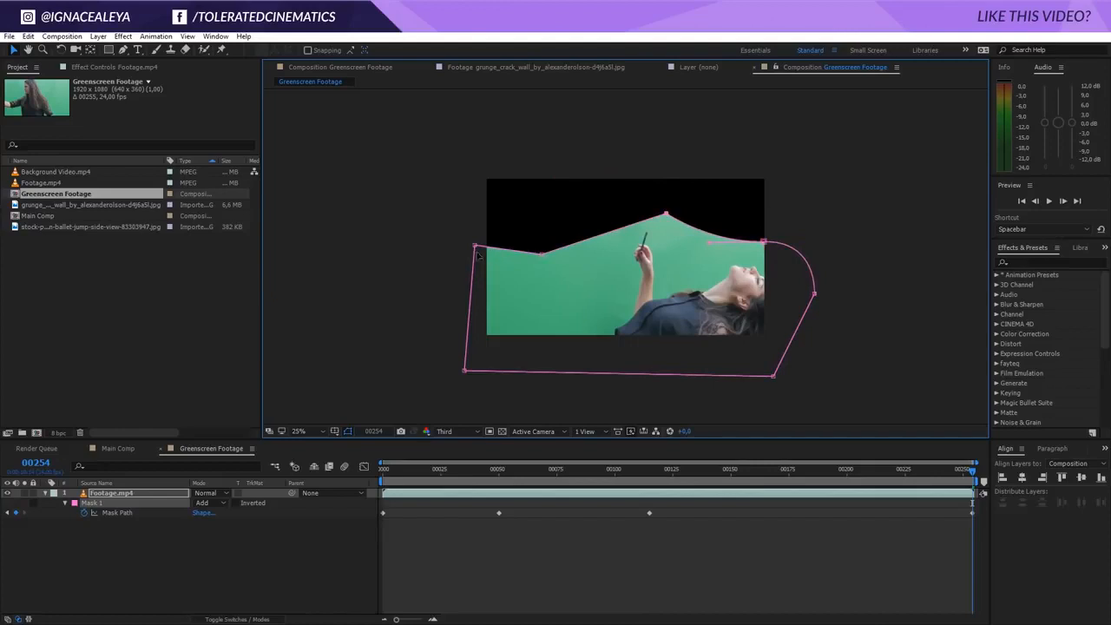
pyautogui.moveTo(475, 246); pyautogui.dragTo(486, 359)
pyautogui.moveTo(542, 255); pyautogui.dragTo(595, 243)
pyautogui.moveTo(486, 359); pyautogui.dragTo(565, 333)
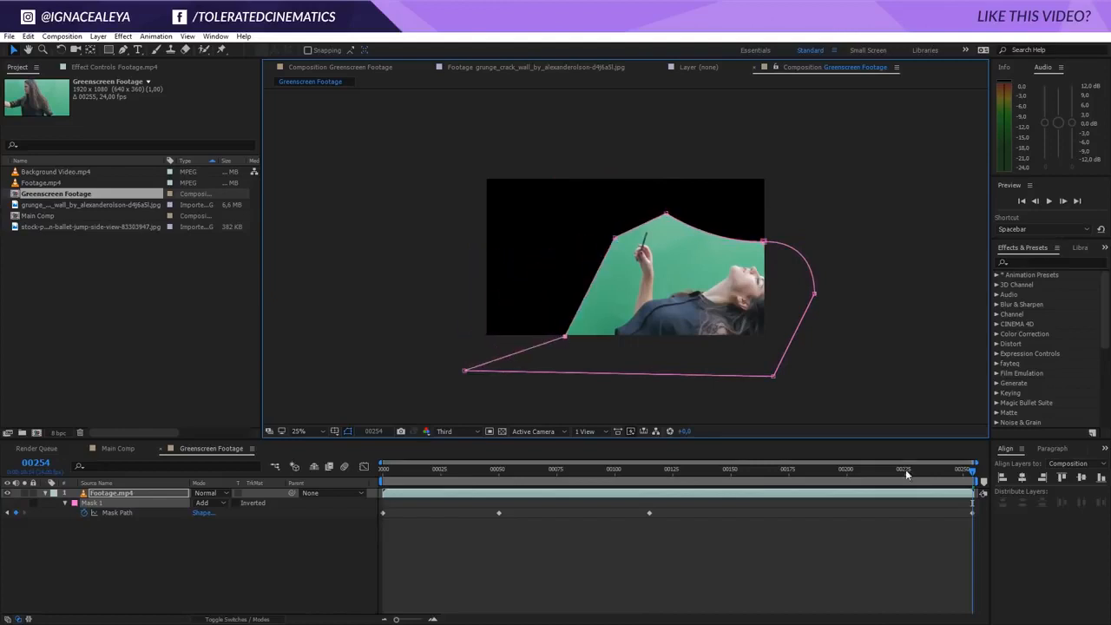
# - Adjust the mask with extra Mask Path keyframes between frames 115 and 254, collapse the layer's properties and select the Footage.mp4 layer
pyautogui.click(906, 469)
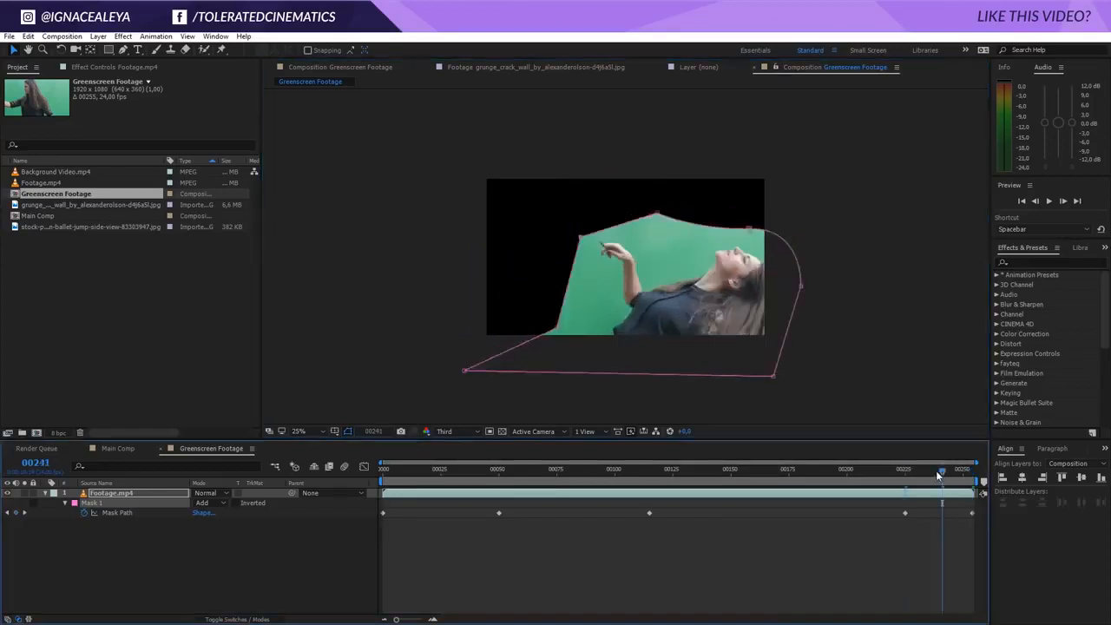
pyautogui.moveTo(937, 470); pyautogui.dragTo(811, 470)
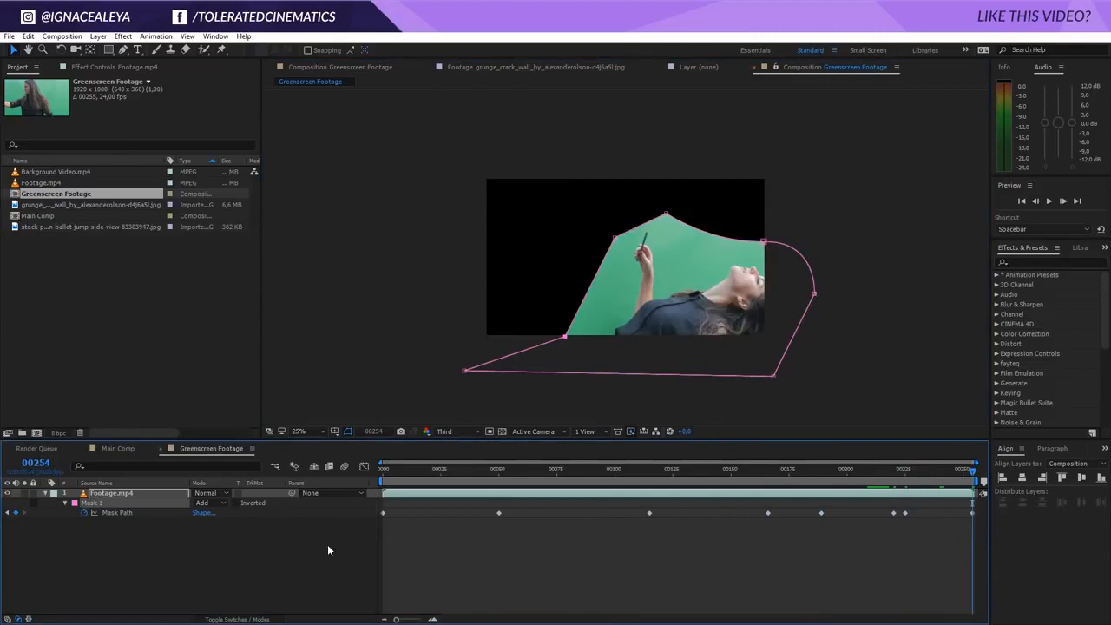
pyautogui.click(46, 493)
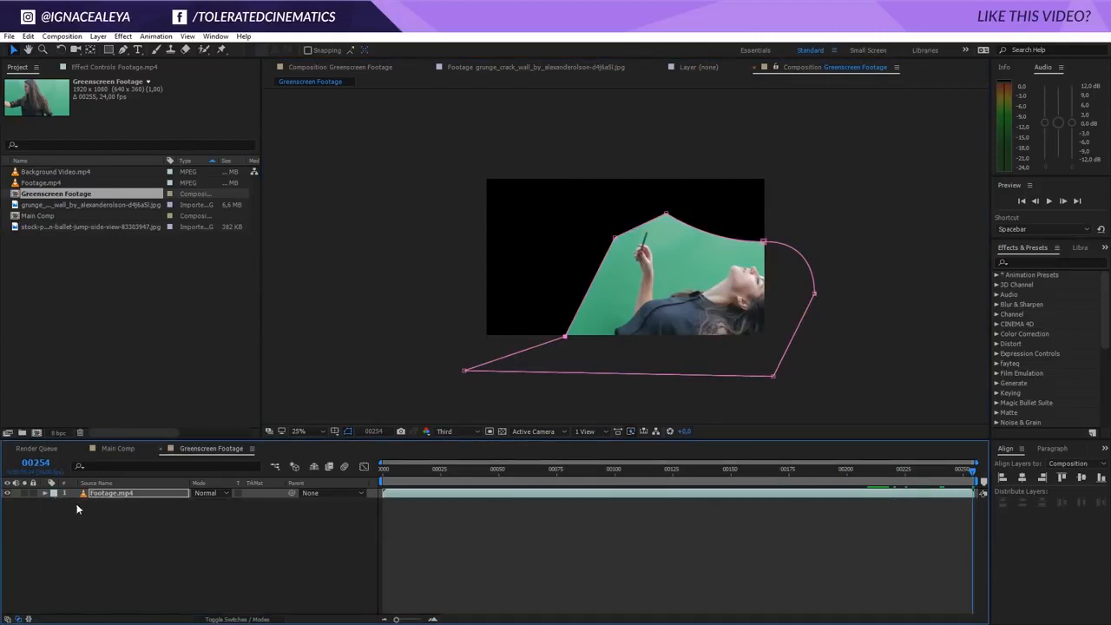
pyautogui.click(113, 514)
pyautogui.click(117, 495)
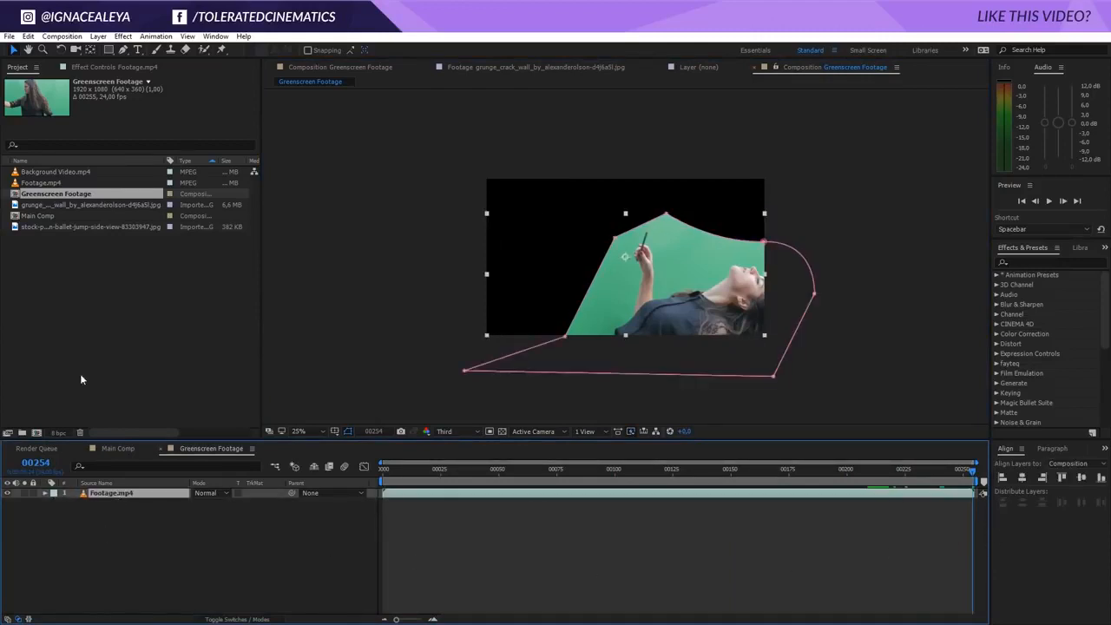
# - Apply the Keylight (1.2) effect to Footage.mp4 and sample the green backdrop beside the woman as the Screen Colour
pyautogui.click(124, 36)
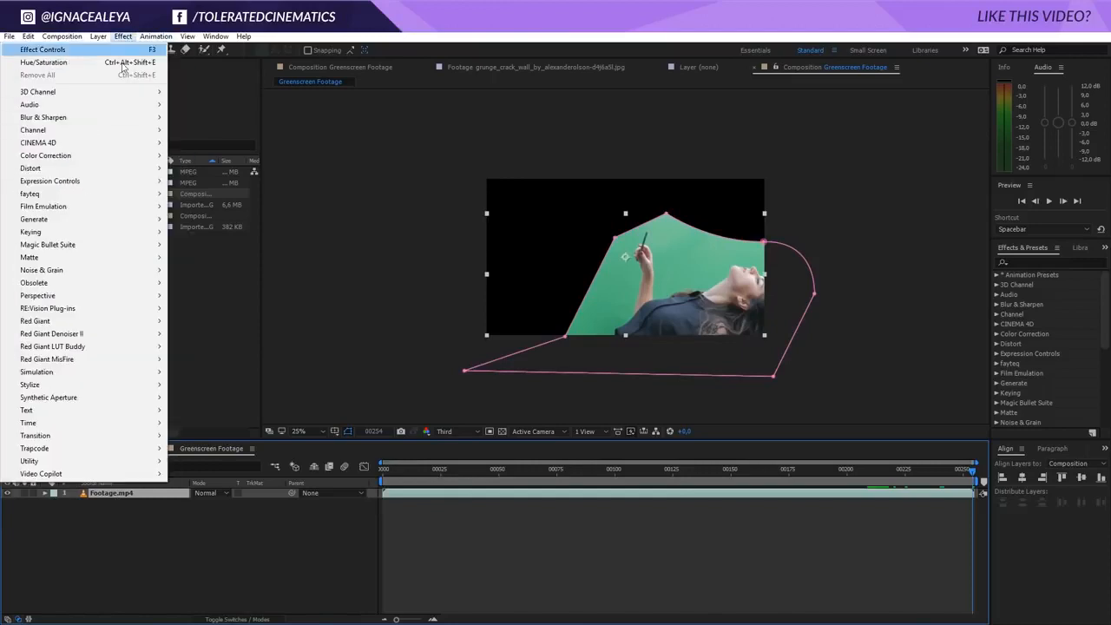
pyautogui.moveTo(132, 234)
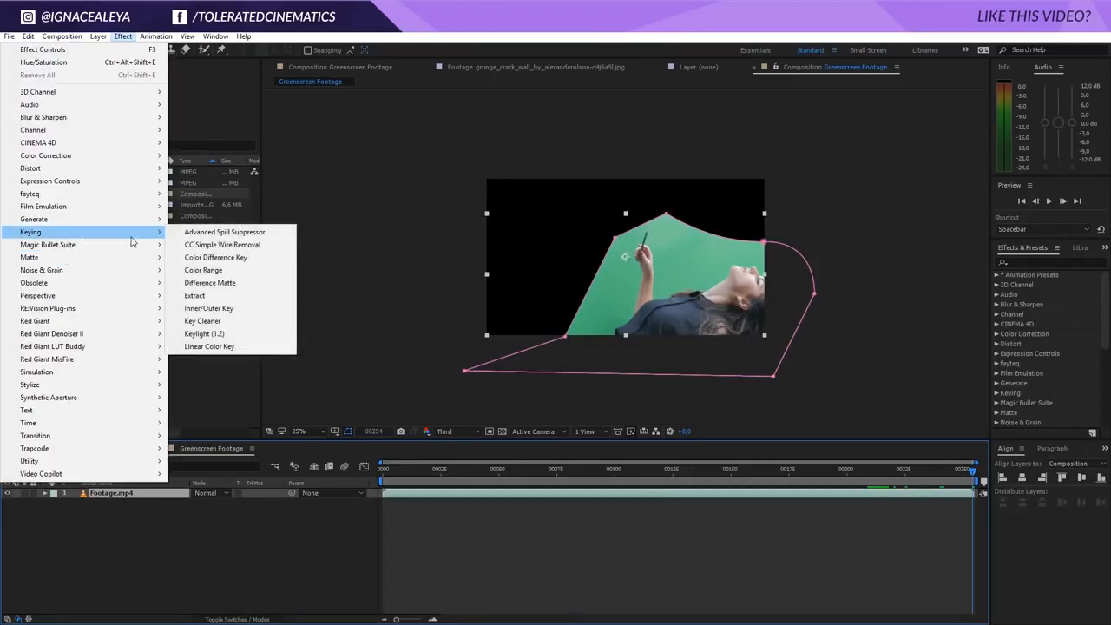
pyautogui.click(207, 334)
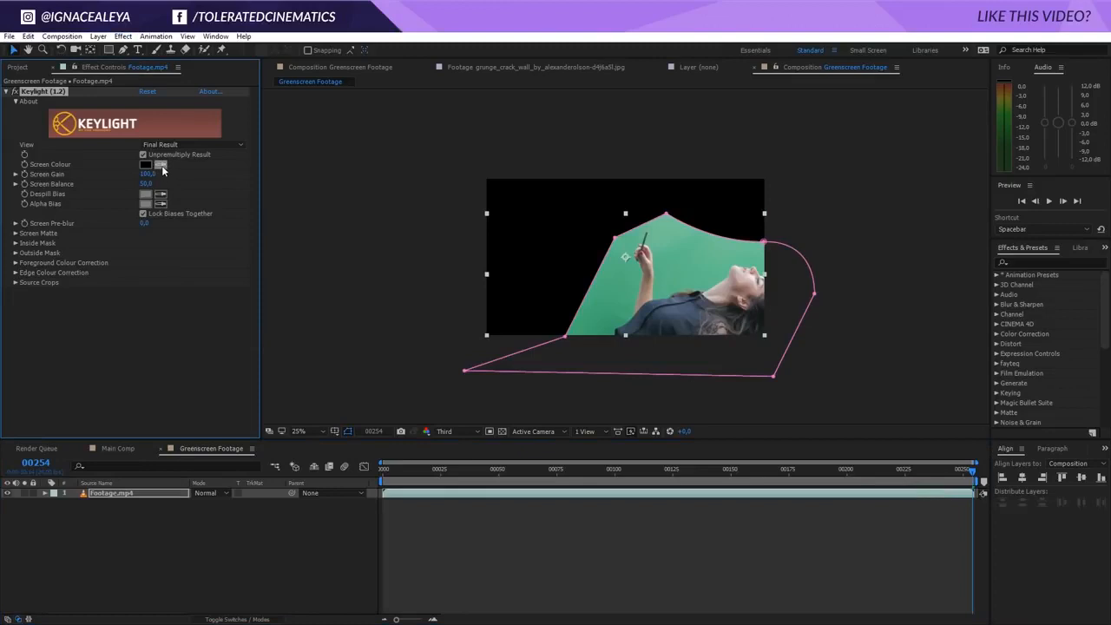
pyautogui.click(161, 165)
pyautogui.click(673, 283)
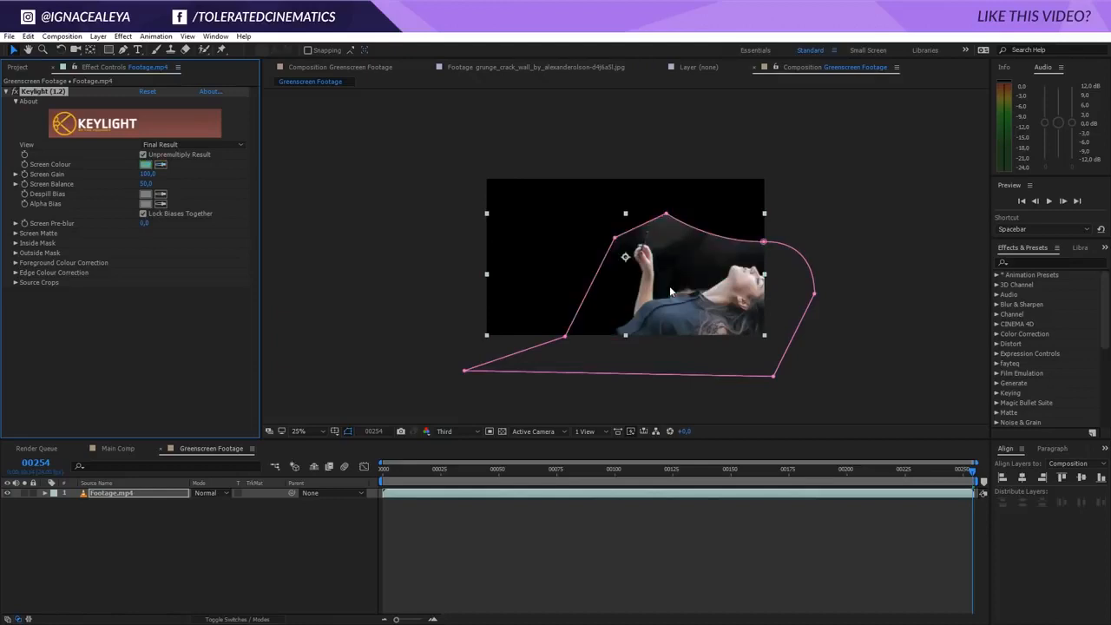
# - Switch the Keylight view to Screen Matte and set the matte's Clip Black to 35
pyautogui.press('.')
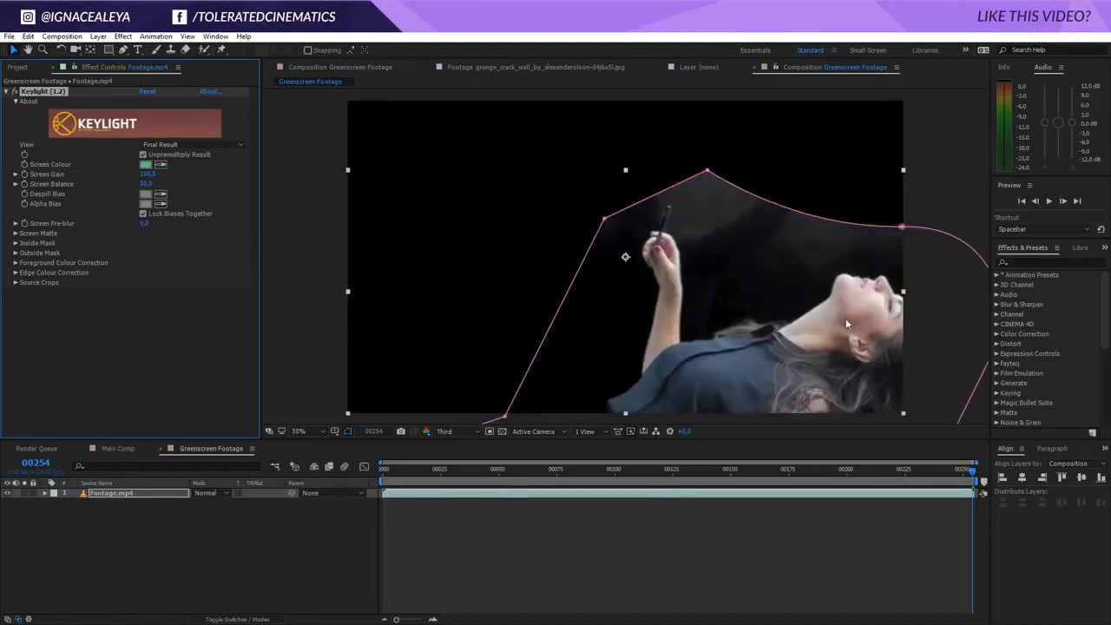
pyautogui.moveTo(846, 317); pyautogui.dragTo(710, 252)
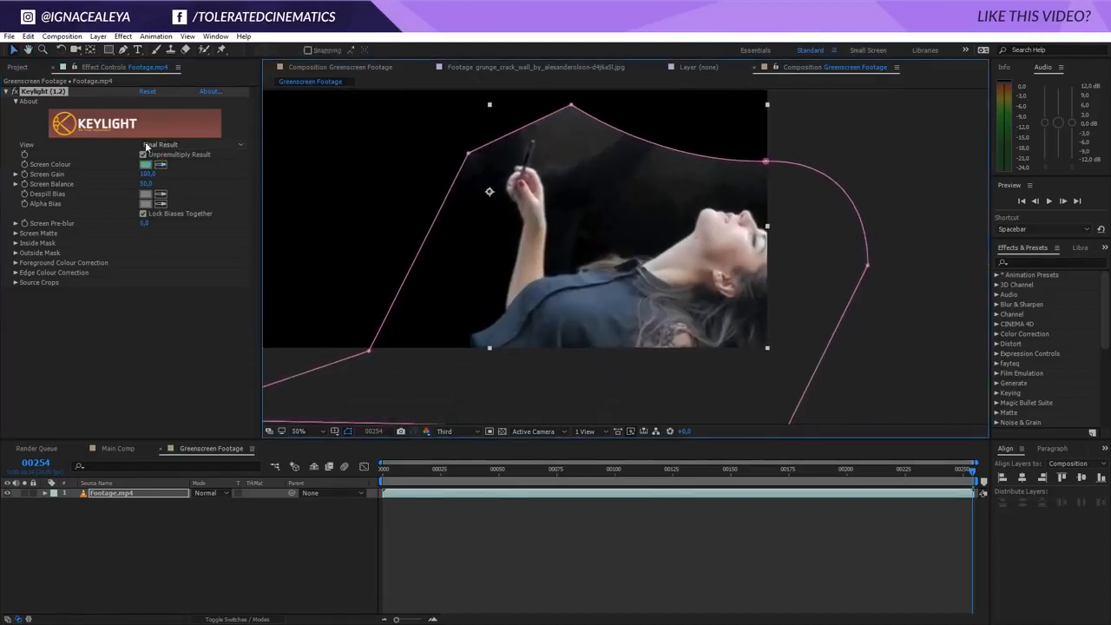
pyautogui.click(204, 145)
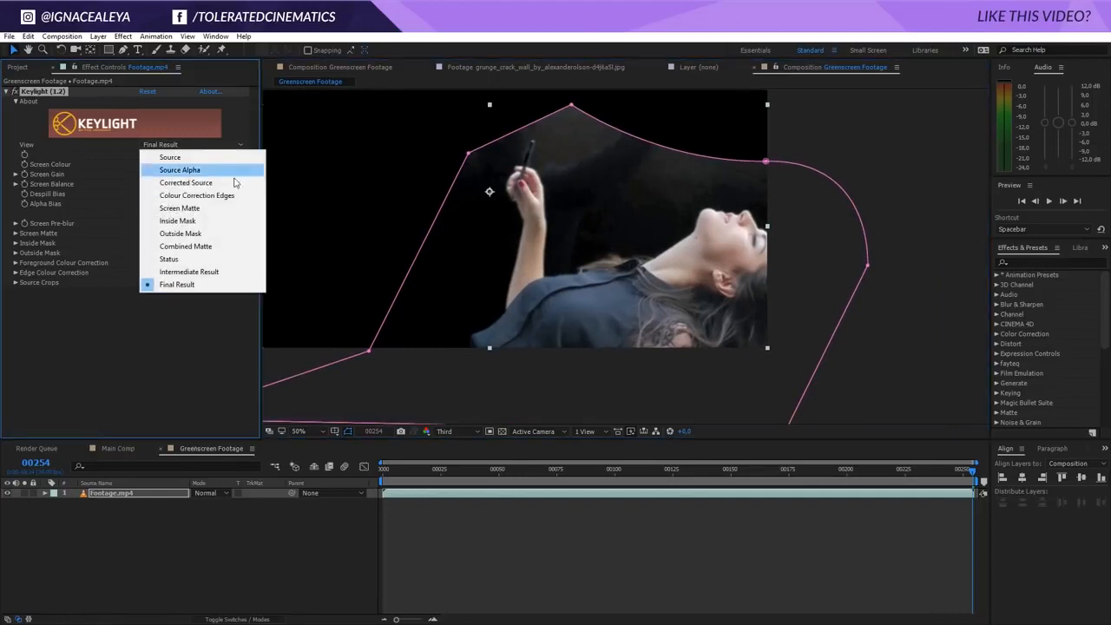
pyautogui.click(200, 208)
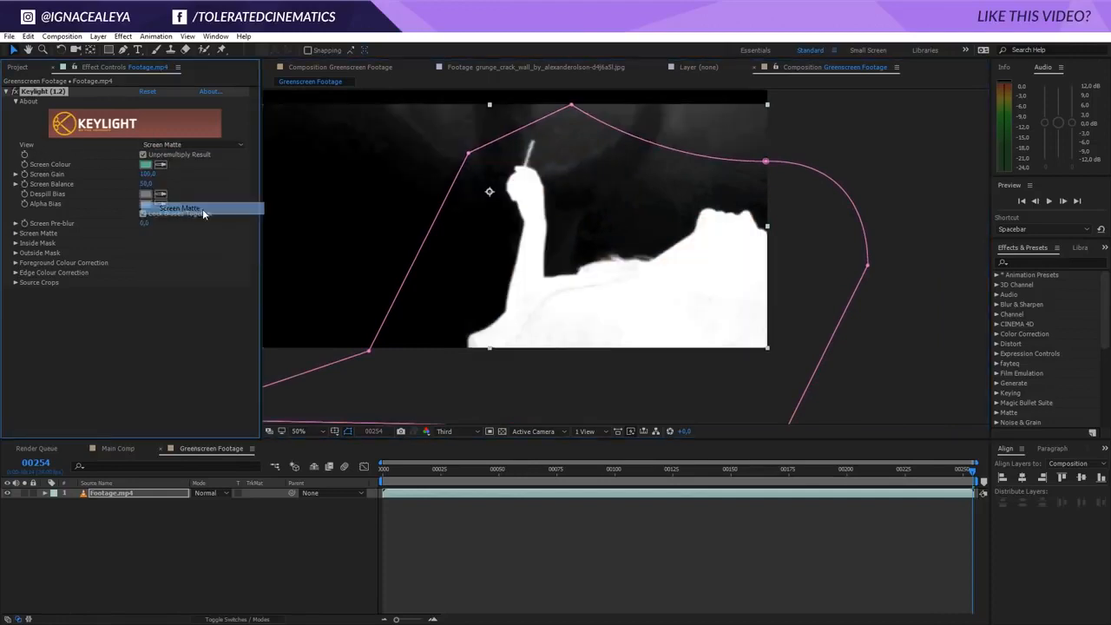
pyautogui.click(15, 232)
pyautogui.moveTo(146, 243); pyautogui.dragTo(164, 243)
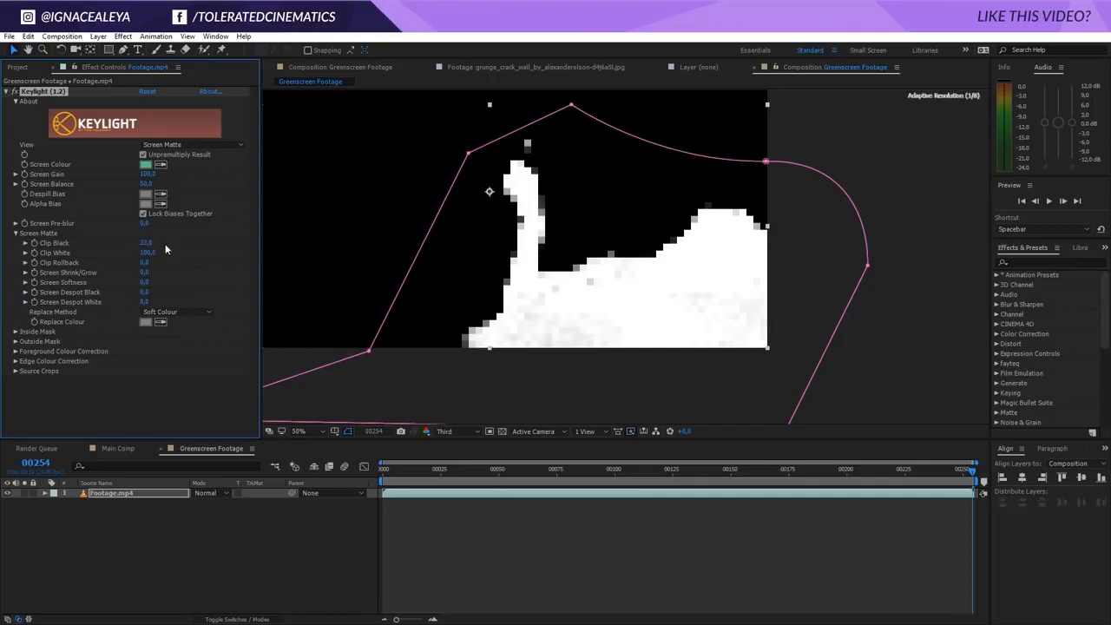
pyautogui.click(148, 243)
pyautogui.press('Tab')
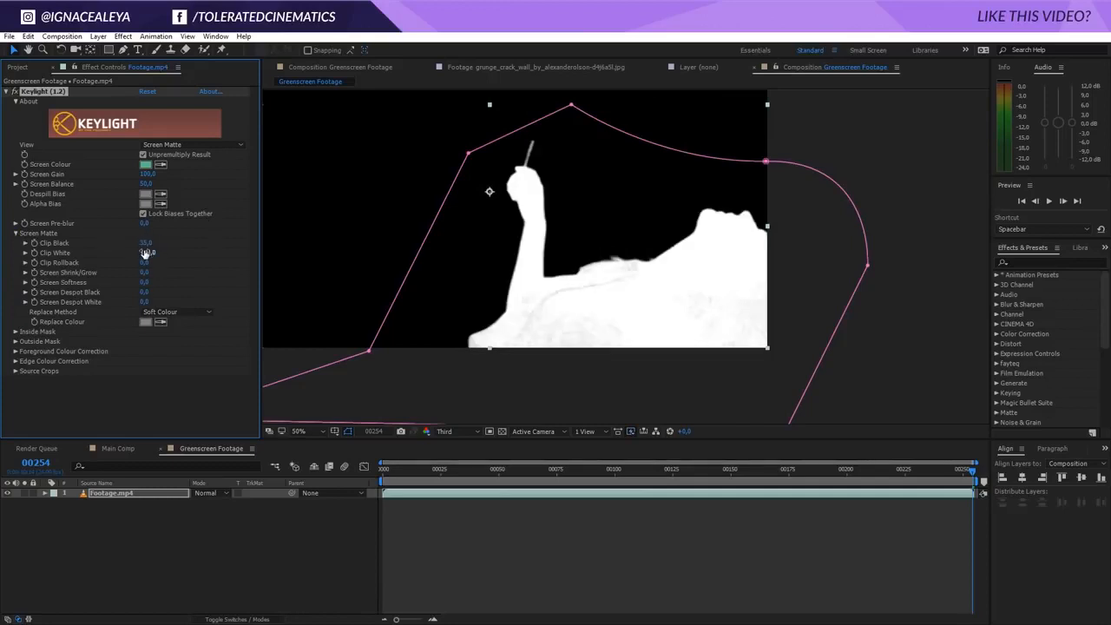
# - Set the Screen Matte's Clip White to 75 and refine it to 70
pyautogui.write('75')
pyautogui.press('Return')
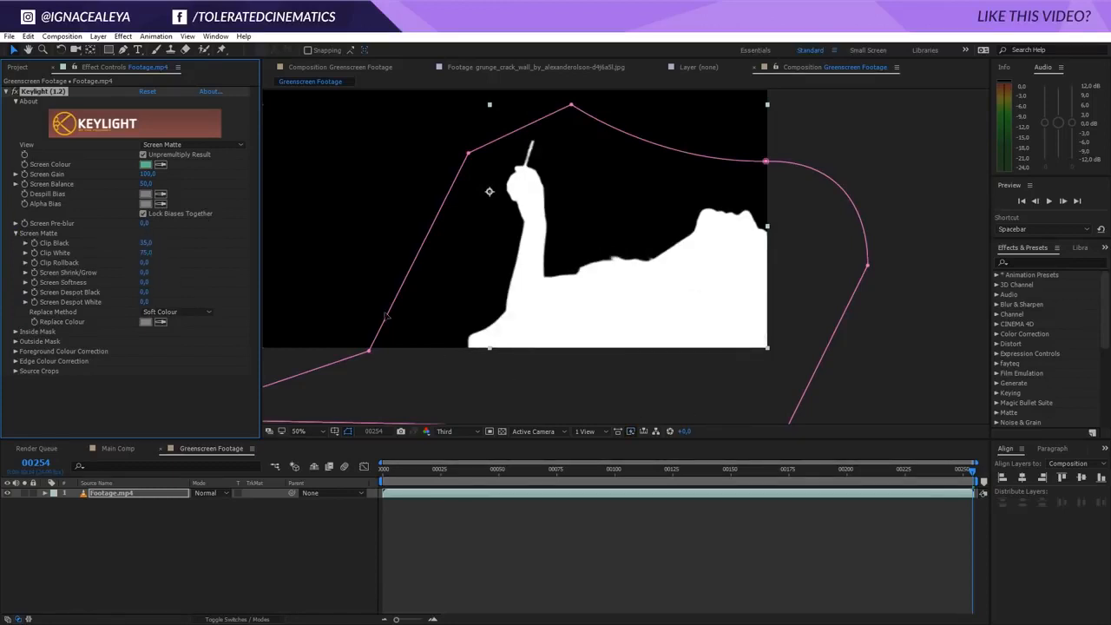
pyautogui.click(146, 253)
pyautogui.write('70')
pyautogui.press('Return')
# - Check the screen matte at frames 193, 131 and 38, and return the Keylight view to Final Result
pyautogui.moveTo(907, 469); pyautogui.dragTo(831, 475)
pyautogui.moveTo(589, 268); pyautogui.dragTo(729, 305)
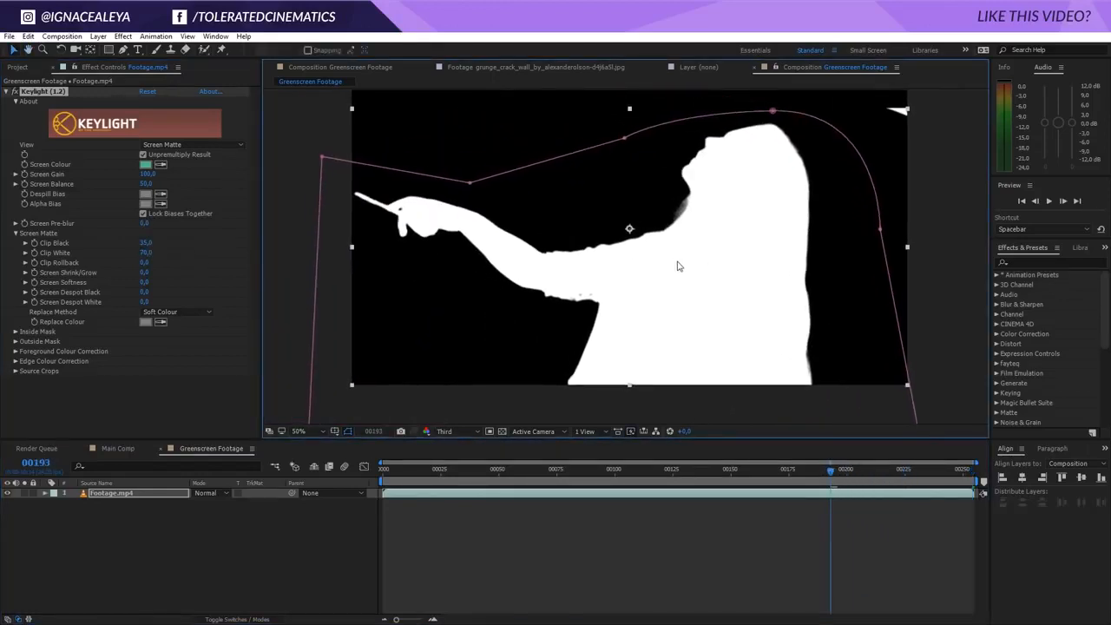
pyautogui.moveTo(831, 474); pyautogui.dragTo(687, 471)
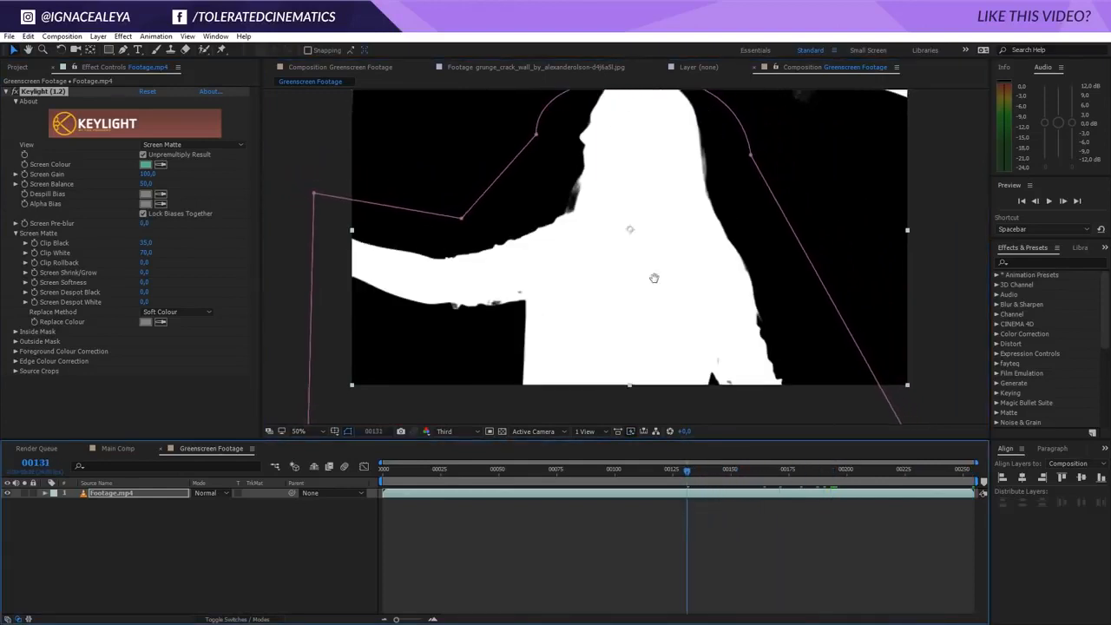
pyautogui.moveTo(652, 275); pyautogui.dragTo(732, 266)
pyautogui.moveTo(687, 472); pyautogui.dragTo(472, 476)
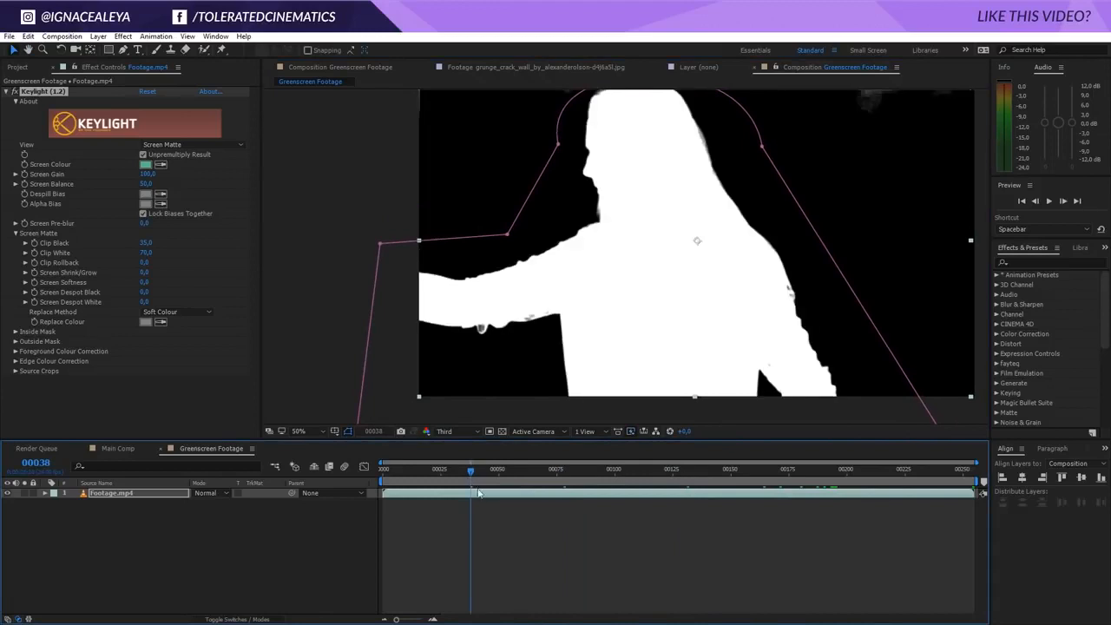
pyautogui.click(184, 145)
pyautogui.click(183, 284)
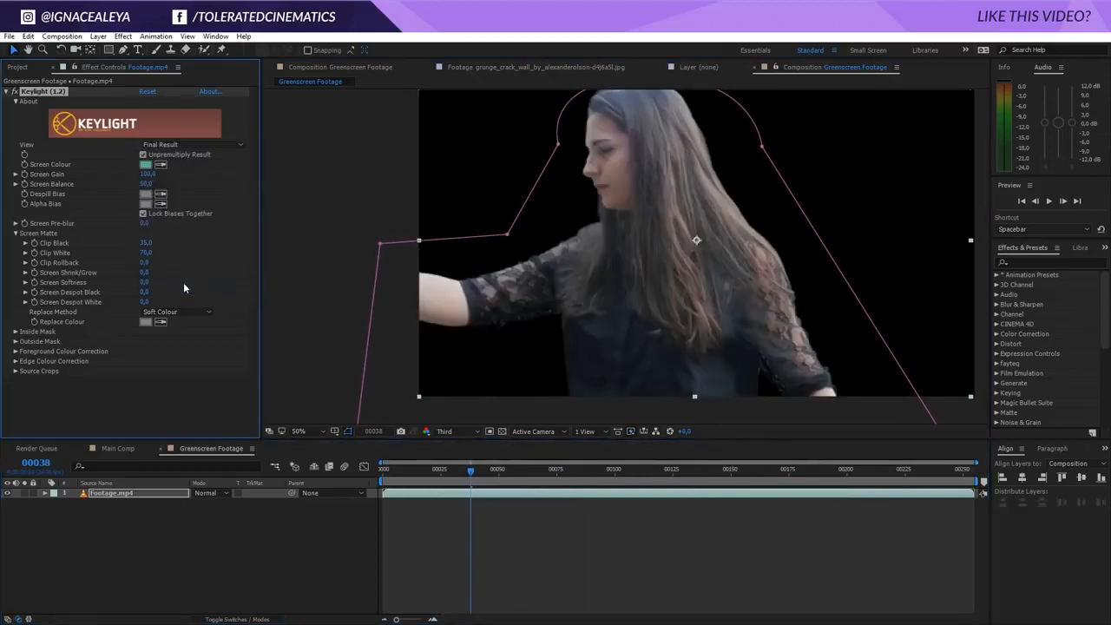
pyautogui.click(320, 538)
pyautogui.click(101, 494)
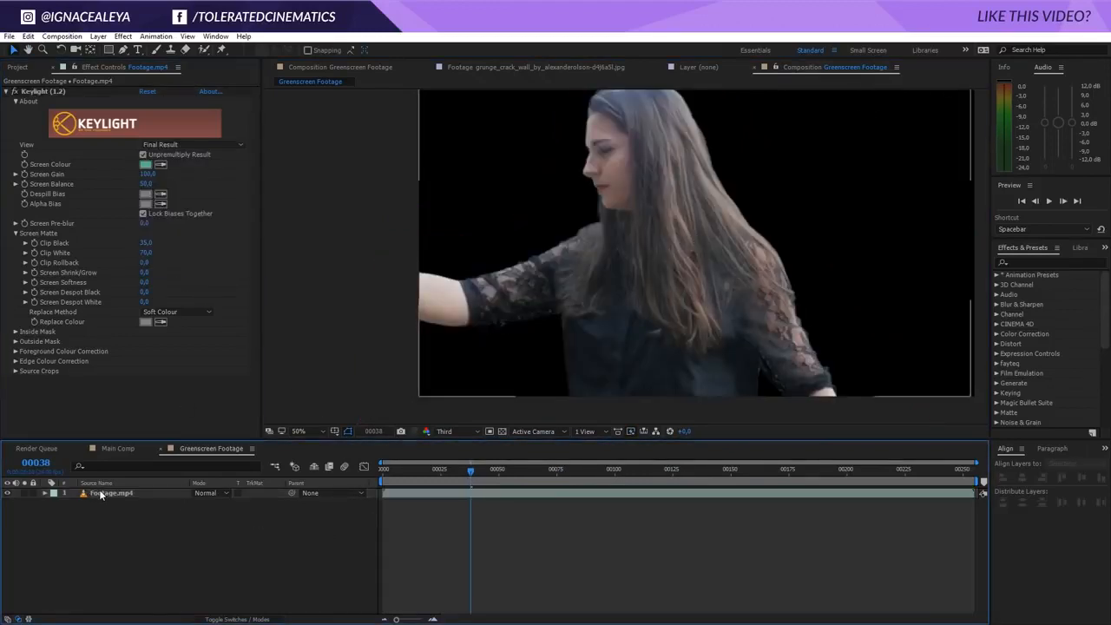
# - Open Main Comp and set the project's color depth to 16 bits per channel
pyautogui.click(117, 448)
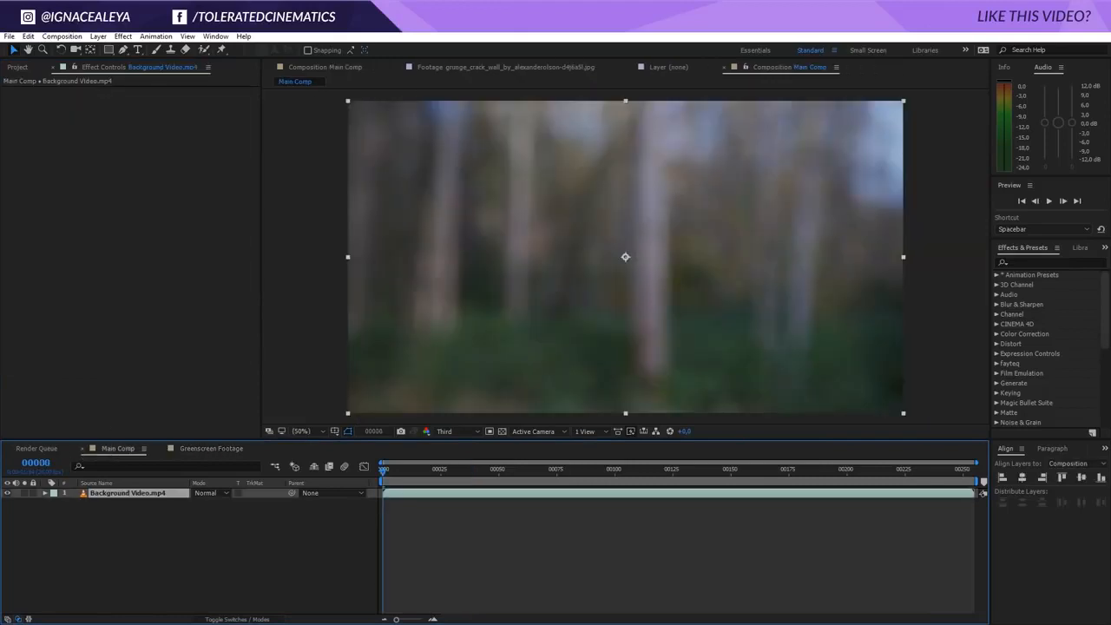
pyautogui.click(19, 67)
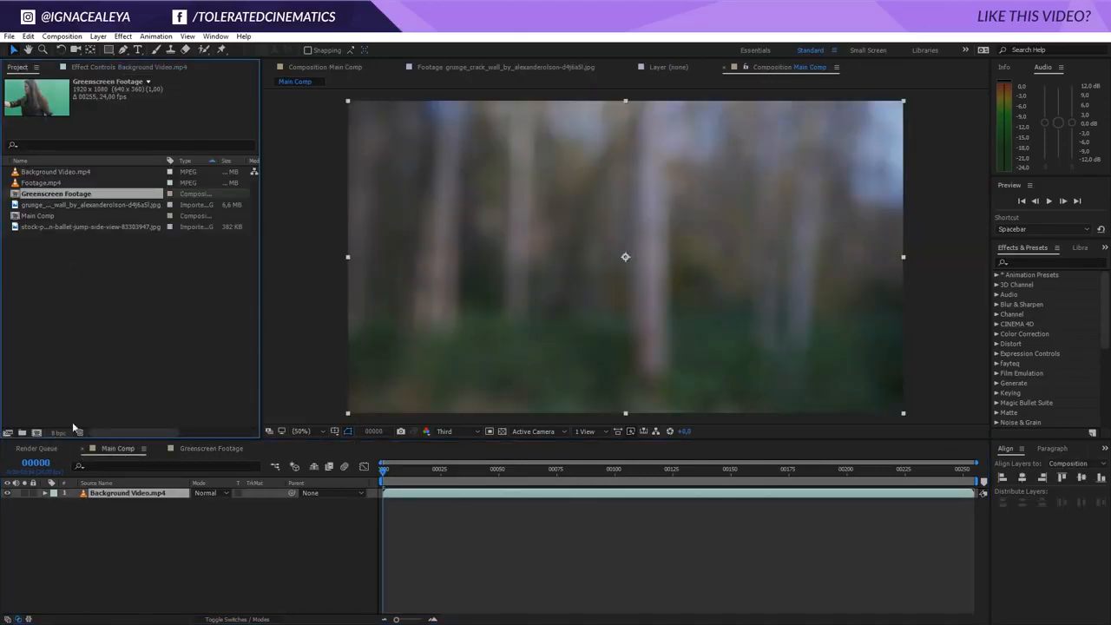
pyautogui.click(57, 432)
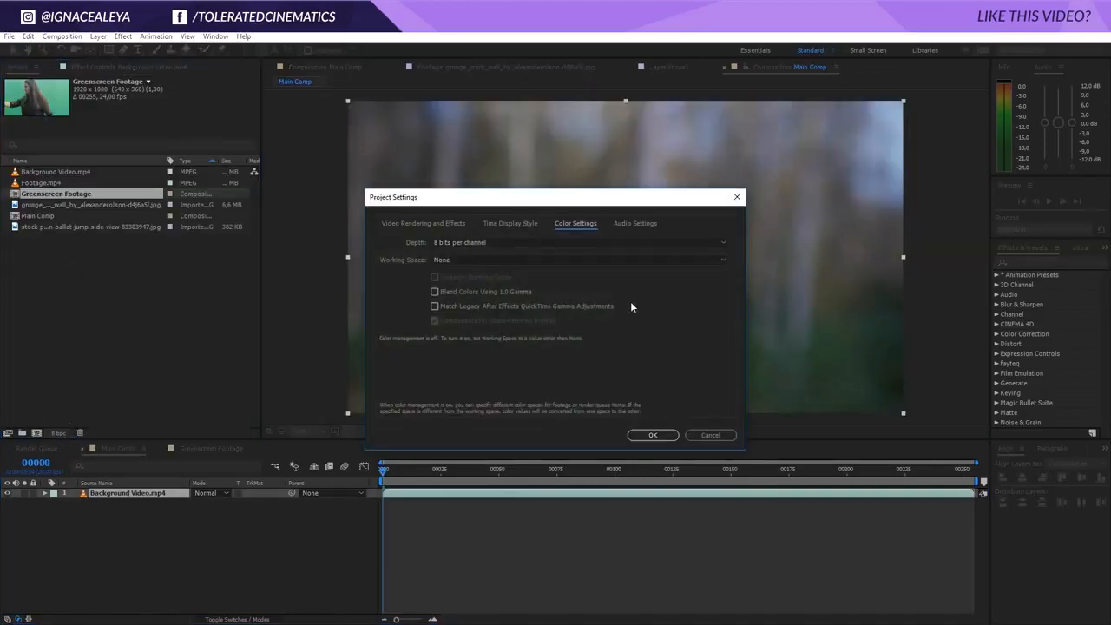
pyautogui.click(483, 242)
pyautogui.click(477, 266)
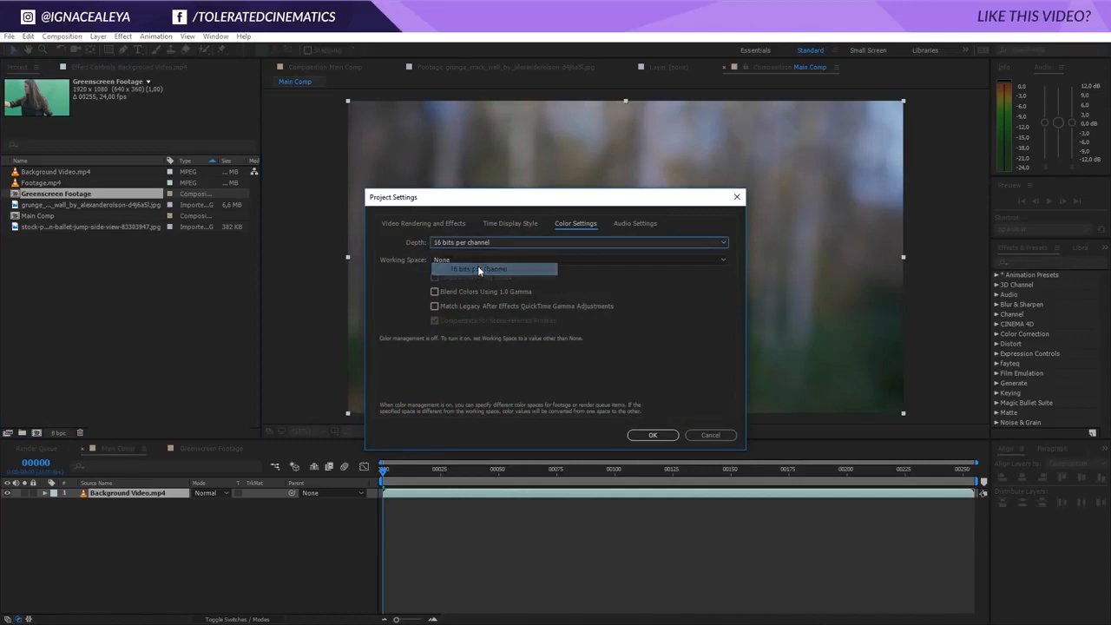
pyautogui.click(653, 435)
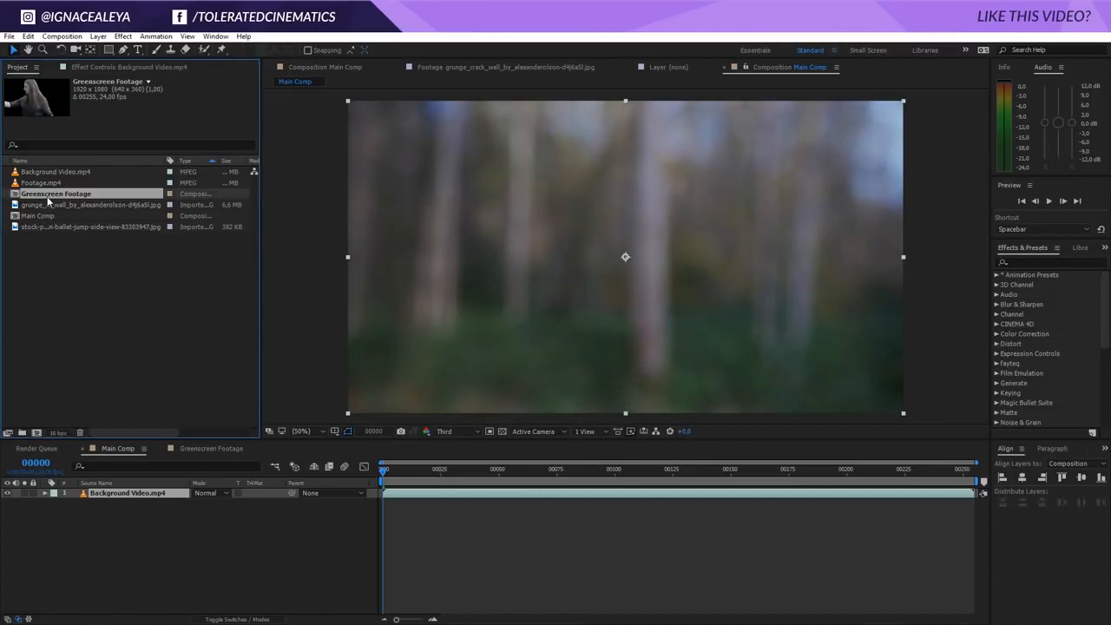
# - Place the Greenscreen Footage composition above Background Video.mp4 in Main Comp and scale it to 110%
pyautogui.moveTo(48, 199); pyautogui.dragTo(111, 491)
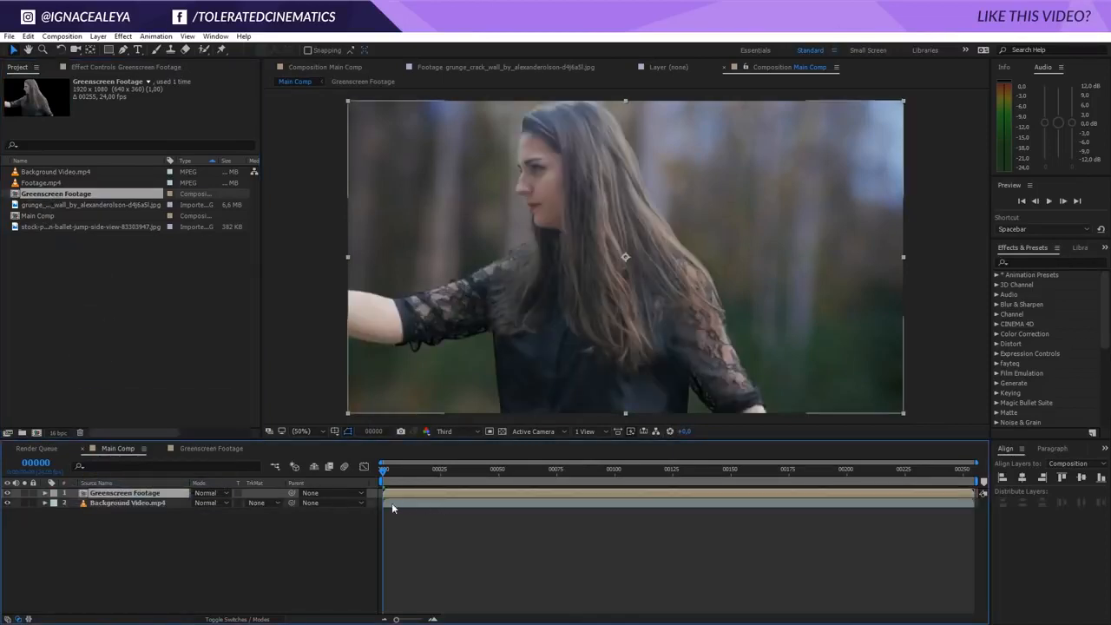
pyautogui.press('s')
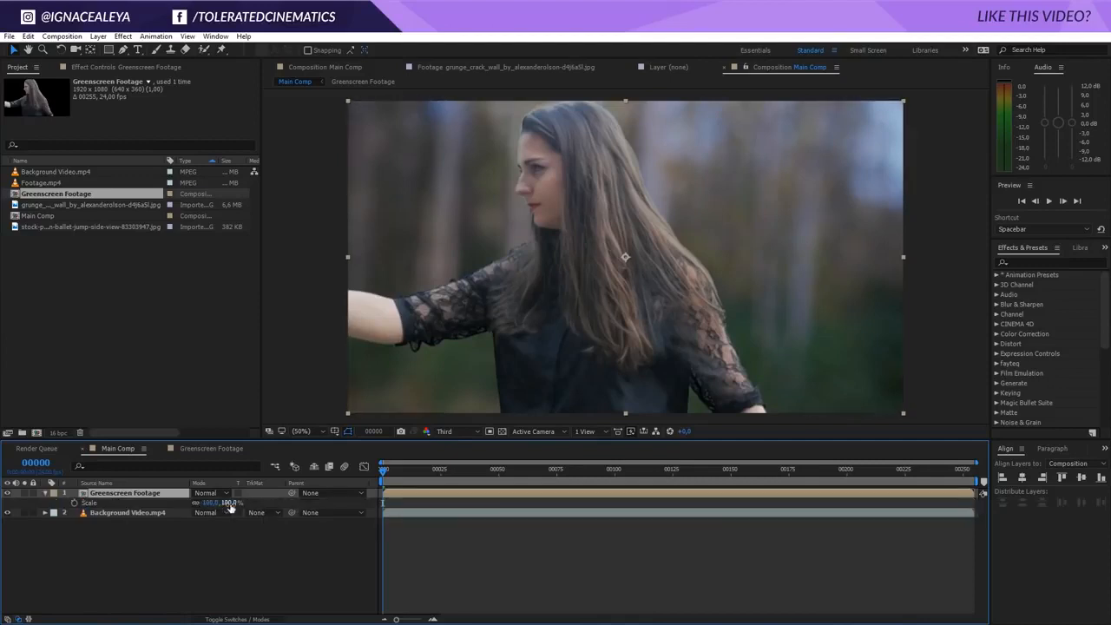
pyautogui.click(230, 503)
pyautogui.write('110')
pyautogui.press('Return')
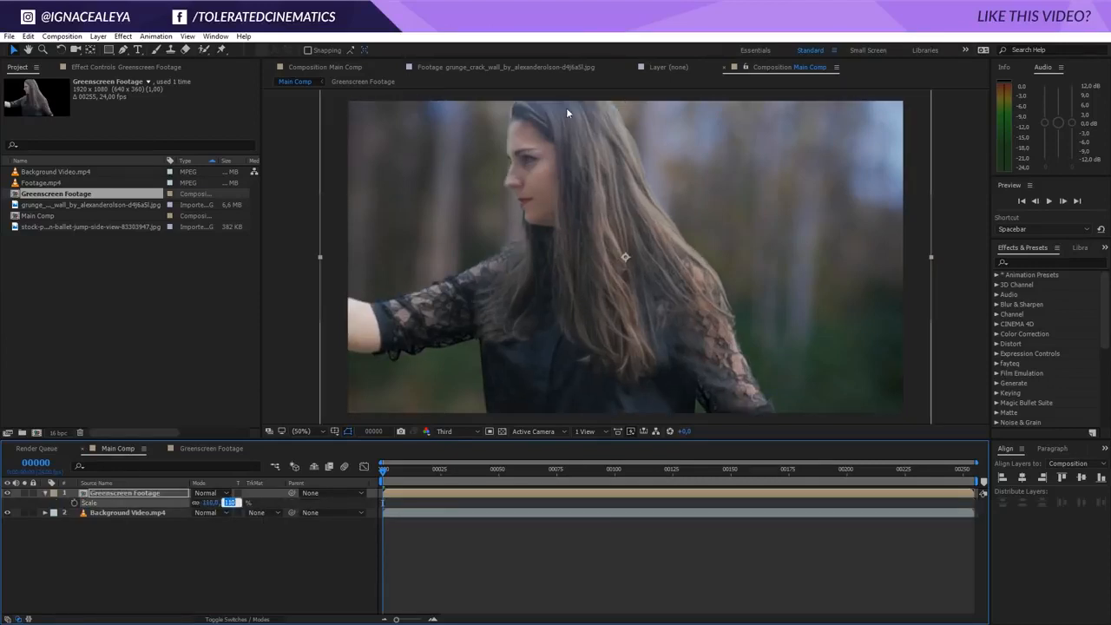
# - Reduce the Greenscreen Footage layer's scale to 106% and shift the layer slightly to the right in the frame
pyautogui.scroll(-2, 586, 175)
pyautogui.press('Down')
pyautogui.press('Down')
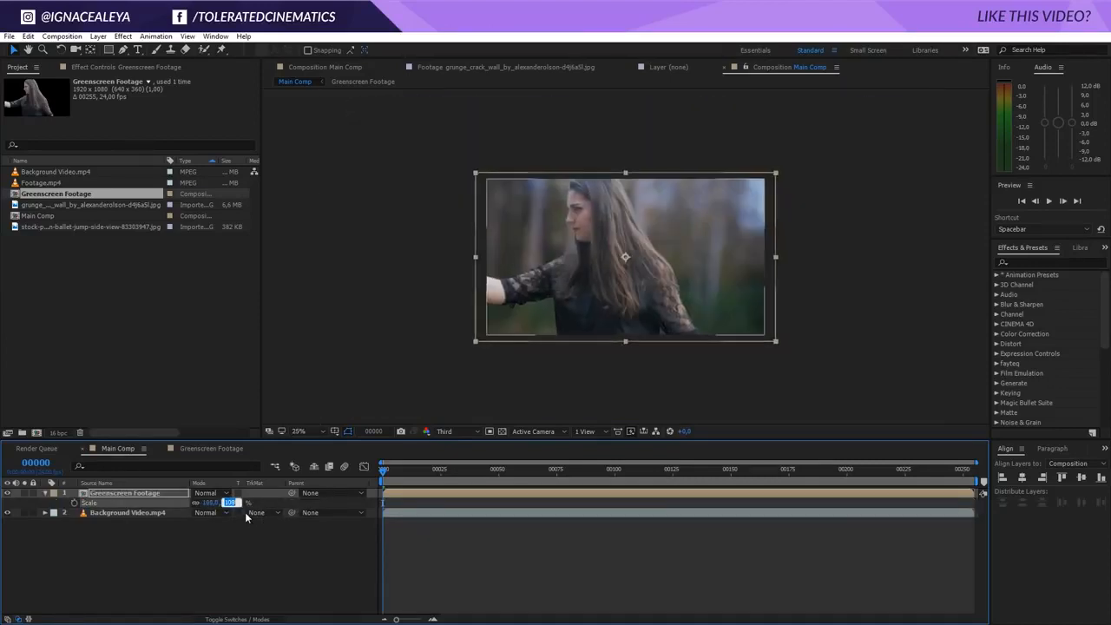
pyautogui.press('Down')
pyautogui.press('Down')
pyautogui.press('Down')
pyautogui.press('Down')
pyautogui.scroll(2, 642, 287)
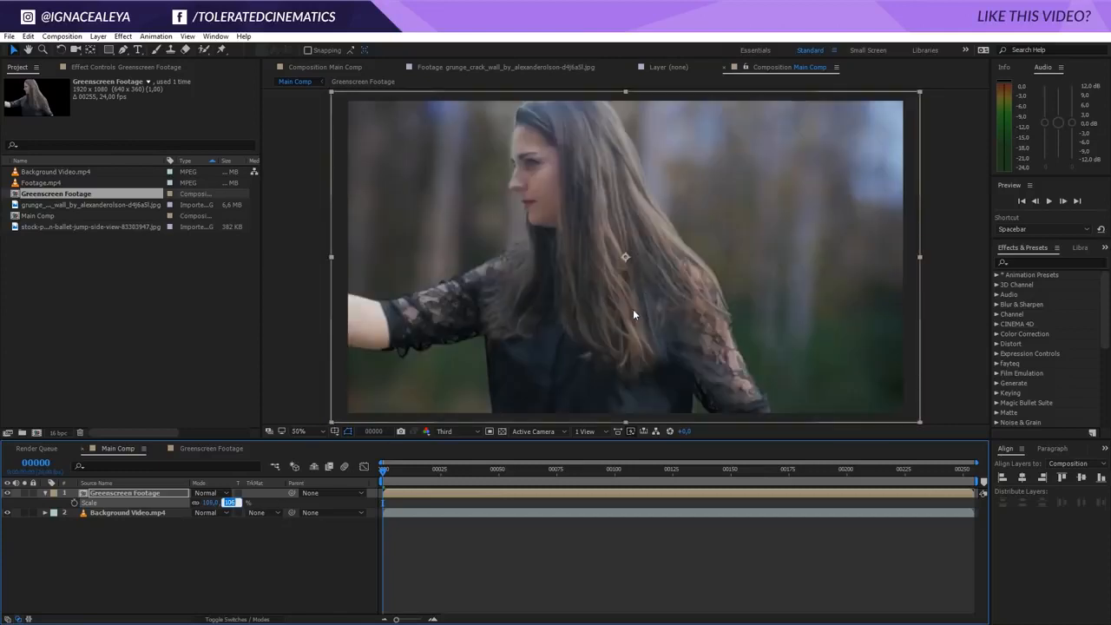
pyautogui.moveTo(626, 340); pyautogui.dragTo(640, 340)
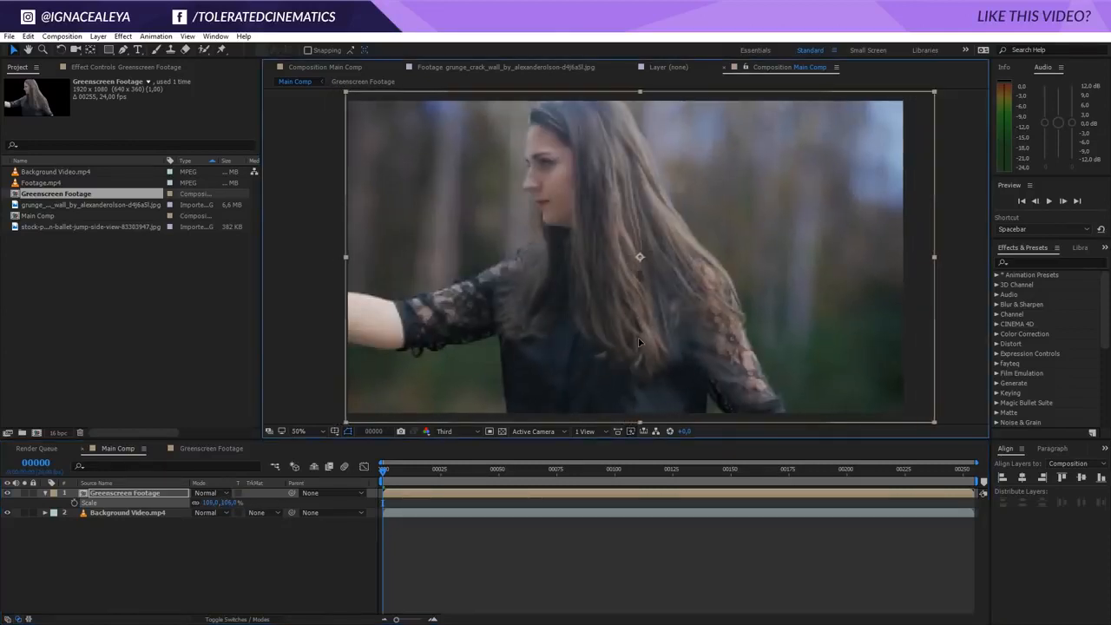
# - At frame 152, apply Curves to the Greenscreen Footage layer and lower the shadows of the RGB curve while anchoring its highlights
pyautogui.moveTo(432, 476); pyautogui.dragTo(735, 527)
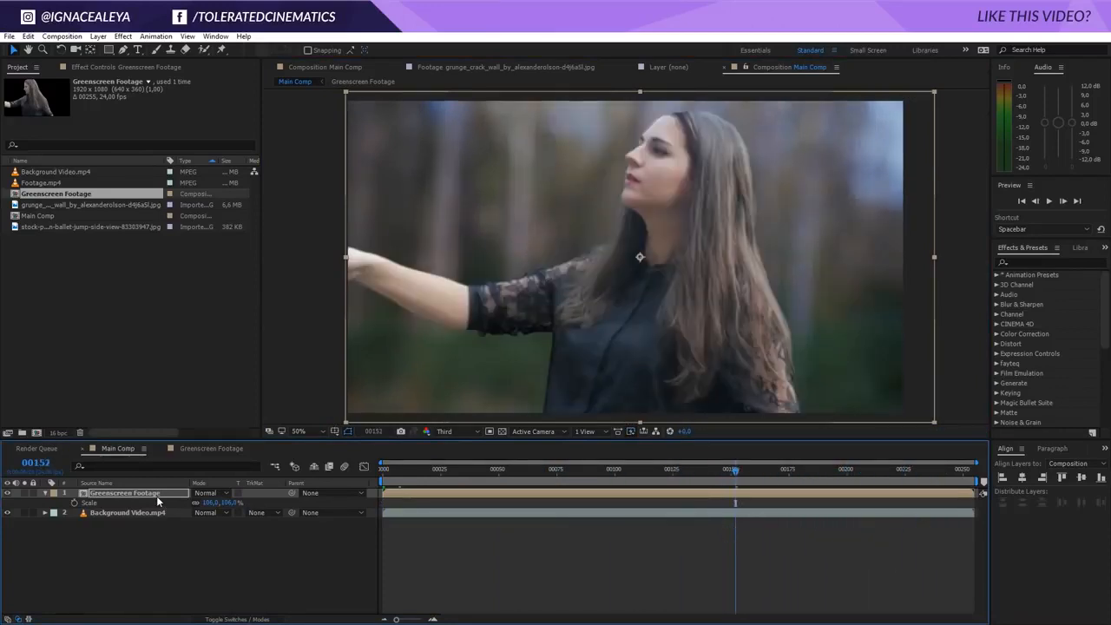
pyautogui.click(123, 37)
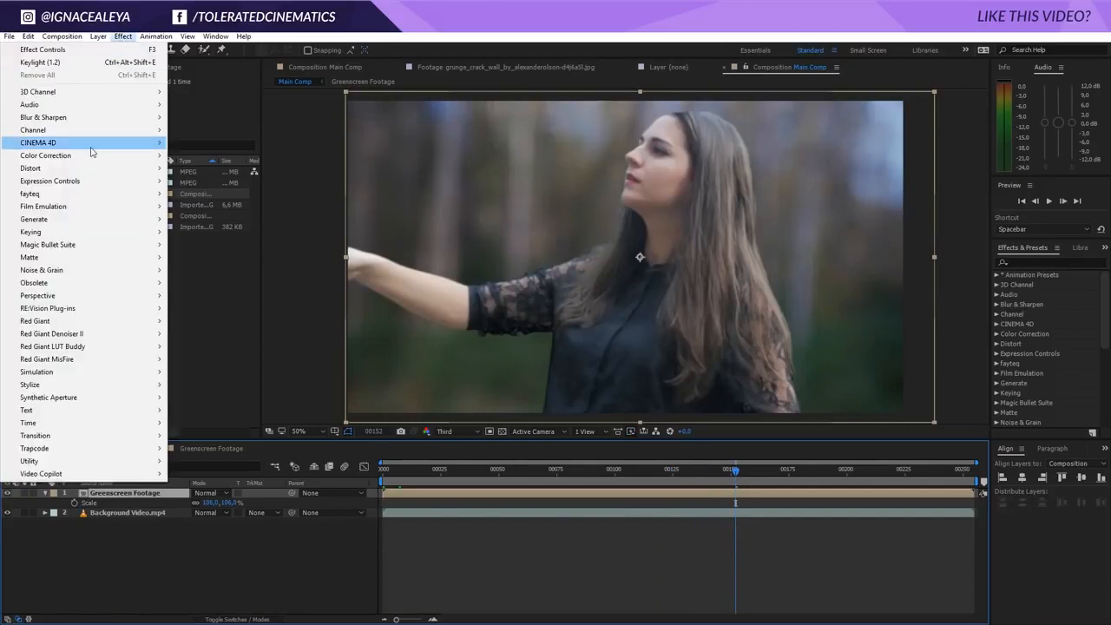
pyautogui.moveTo(99, 159)
pyautogui.moveTo(228, 384); pyautogui.dragTo(163, 249)
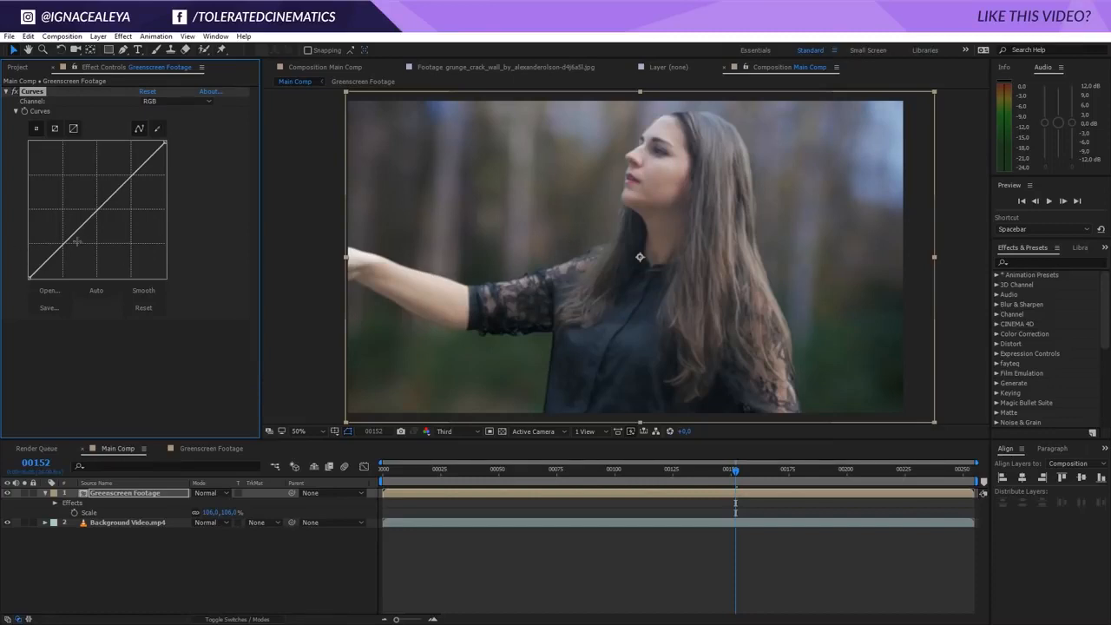
pyautogui.moveTo(67, 243); pyautogui.dragTo(132, 176)
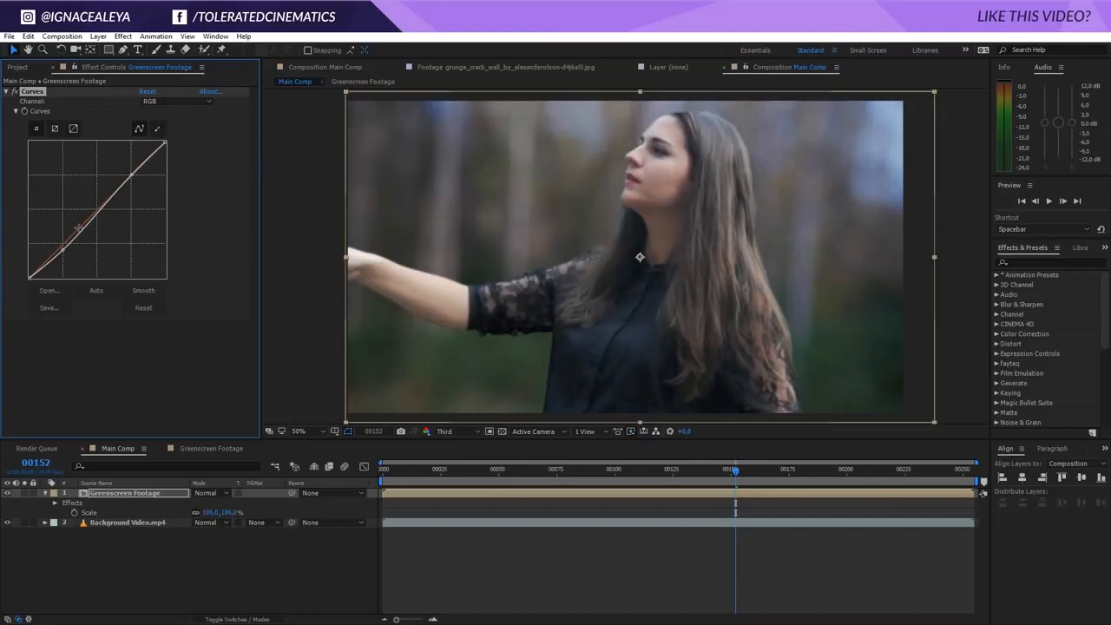
pyautogui.moveTo(63, 250); pyautogui.dragTo(65, 251)
# - Slightly lower the midtones of the Red curve on Greenscreen Footage and fine-tune the Blue curve's midtones and shadows
pyautogui.click(161, 102)
pyautogui.click(165, 120)
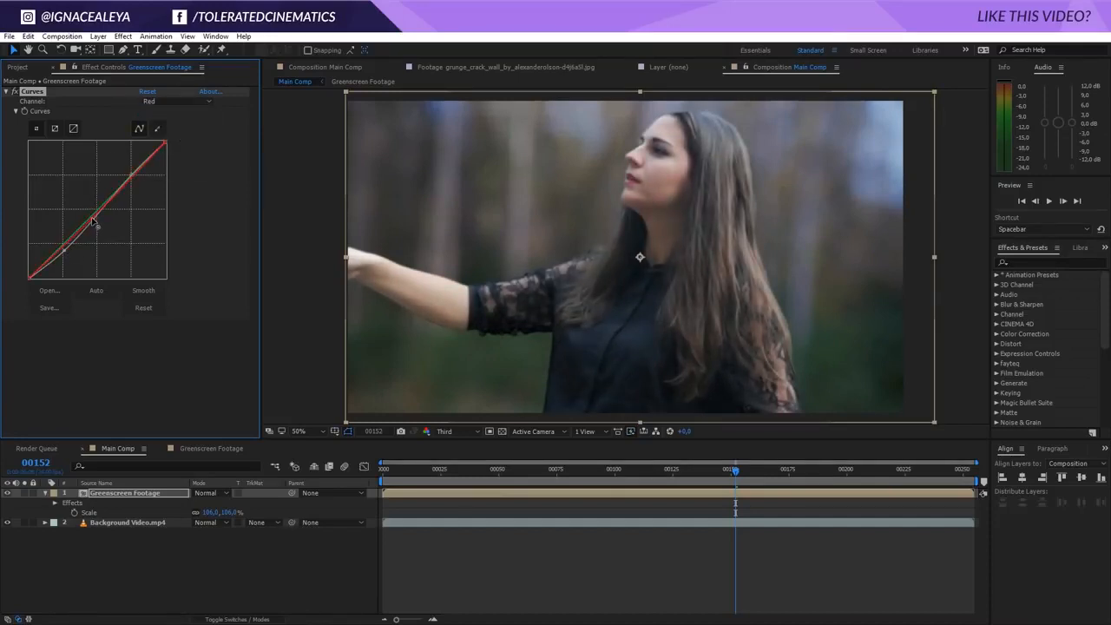
pyautogui.click(160, 101)
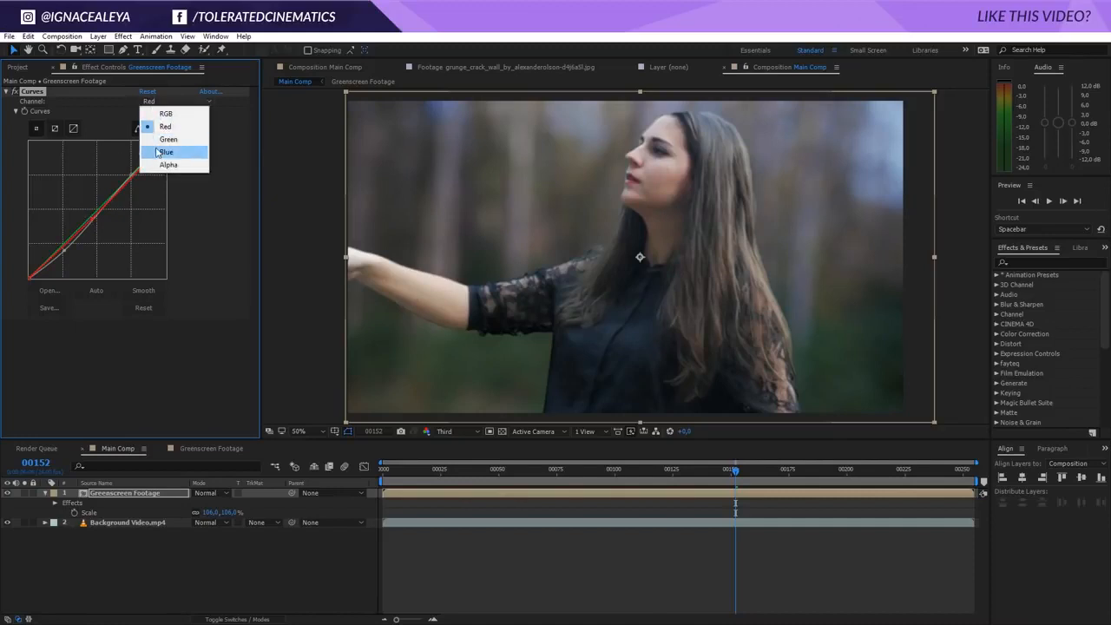
pyautogui.click(161, 153)
pyautogui.moveTo(92, 211); pyautogui.dragTo(94, 215)
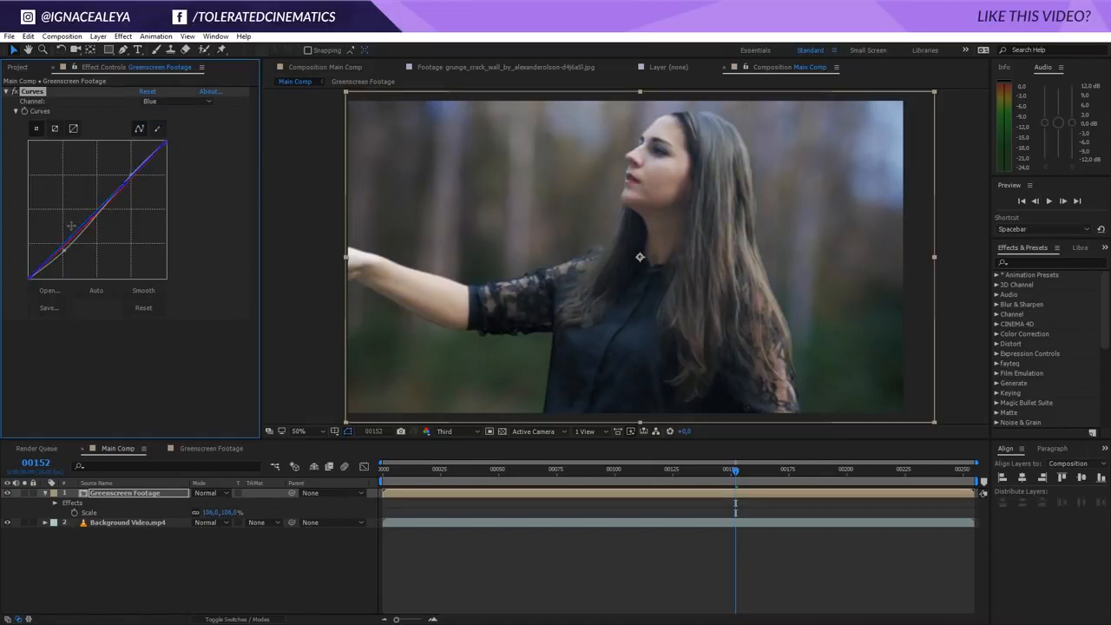
pyautogui.moveTo(58, 247); pyautogui.dragTo(59, 250)
# - Fine-tune the Green curve's upper midtones and shadows, comparing the woman against the background with Curves off and on
pyautogui.click(176, 100)
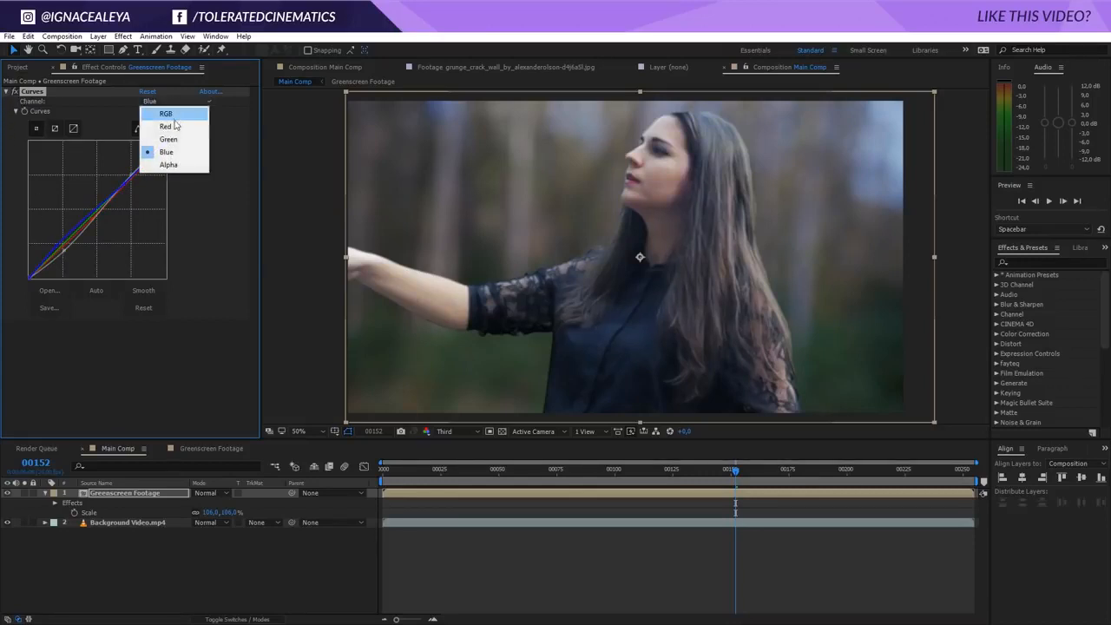
pyautogui.click(173, 136)
pyautogui.moveTo(105, 198); pyautogui.dragTo(107, 196)
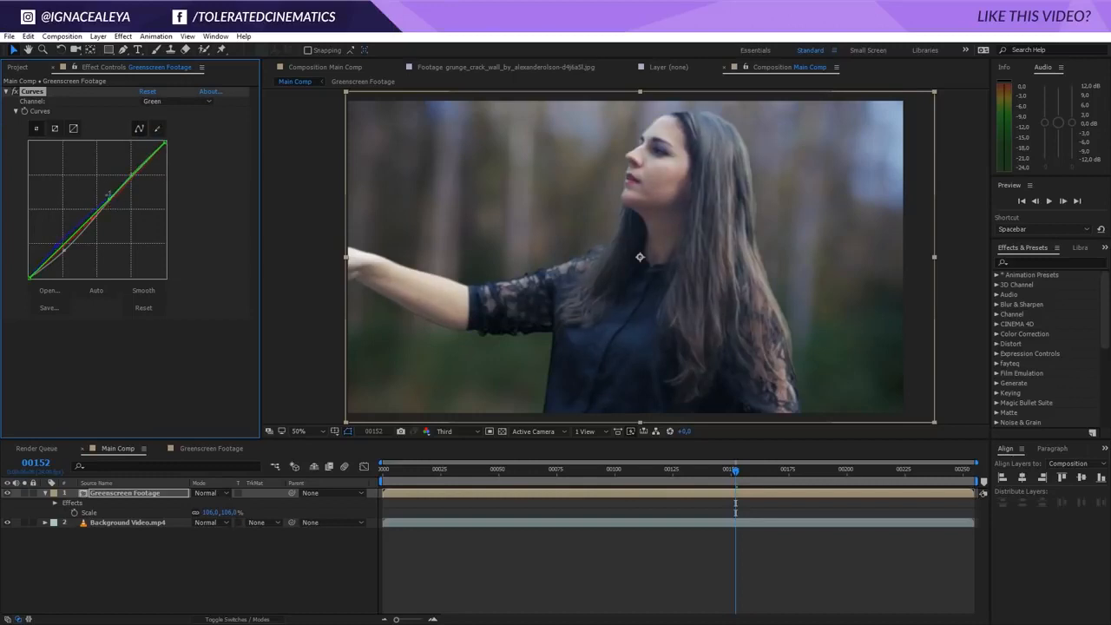
pyautogui.click(14, 93)
pyautogui.click(14, 92)
pyautogui.click(14, 92)
pyautogui.click(14, 92)
pyautogui.click(15, 92)
pyautogui.click(15, 92)
pyautogui.scroll(-2, 598, 227)
pyautogui.moveTo(61, 244); pyautogui.dragTo(62, 247)
pyautogui.scroll(2, 625, 258)
# - Slightly raise the midtones of the Red curve on the Greenscreen Footage layer
pyautogui.click(178, 101)
pyautogui.click(165, 126)
pyautogui.moveTo(93, 218); pyautogui.dragTo(88, 212)
# - Apply the Tint effect to the Greenscreen Footage layer and set Amount to Tint to 35%
pyautogui.click(123, 36)
pyautogui.moveTo(74, 157)
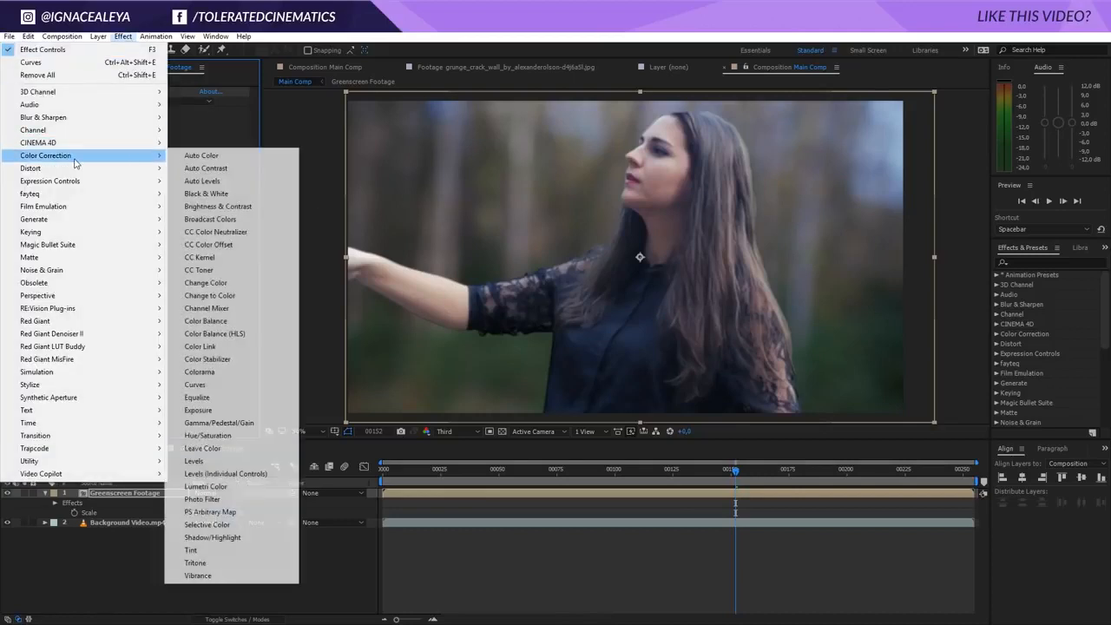
pyautogui.click(235, 550)
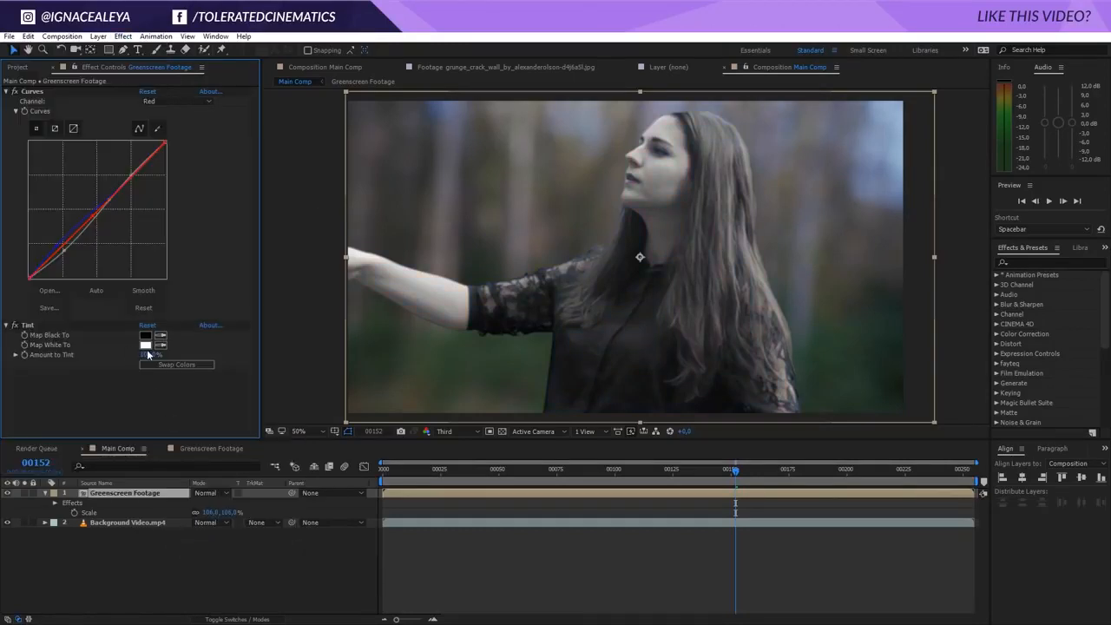
pyautogui.click(149, 354)
pyautogui.write('35')
pyautogui.press('Return')
pyautogui.click(148, 355)
pyautogui.click(134, 419)
# - In the Greenscreen Footage composition, set Footage.mp4's Keylight Screen Shrink/Grow to -1 and Screen Softness to 1
pyautogui.click(192, 451)
pyautogui.click(113, 493)
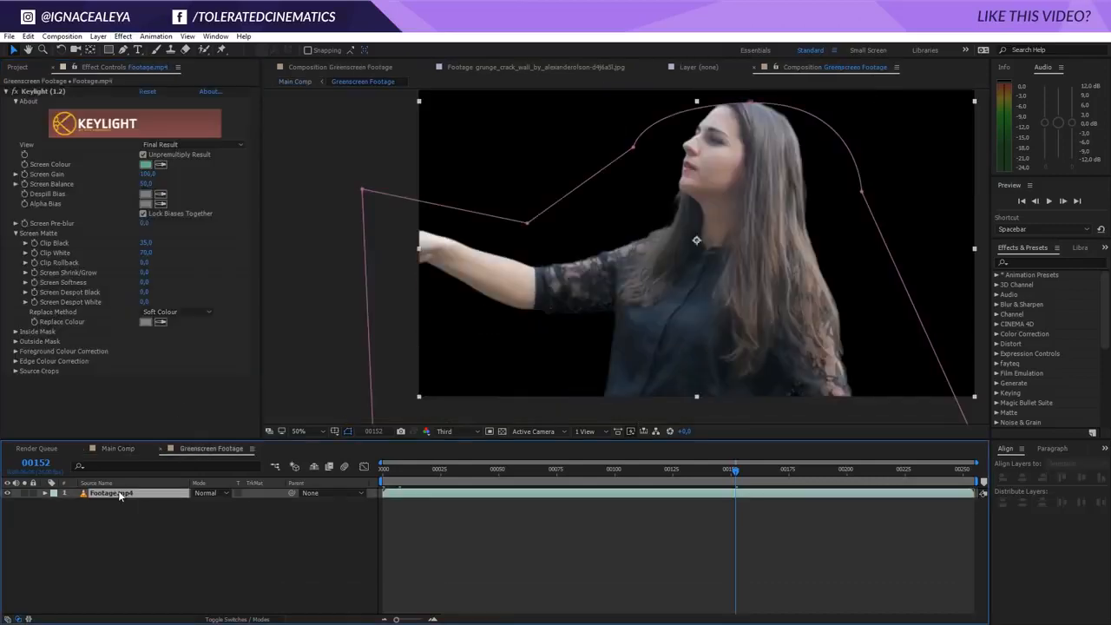
pyautogui.click(146, 273)
pyautogui.write('-1')
pyautogui.press('Return')
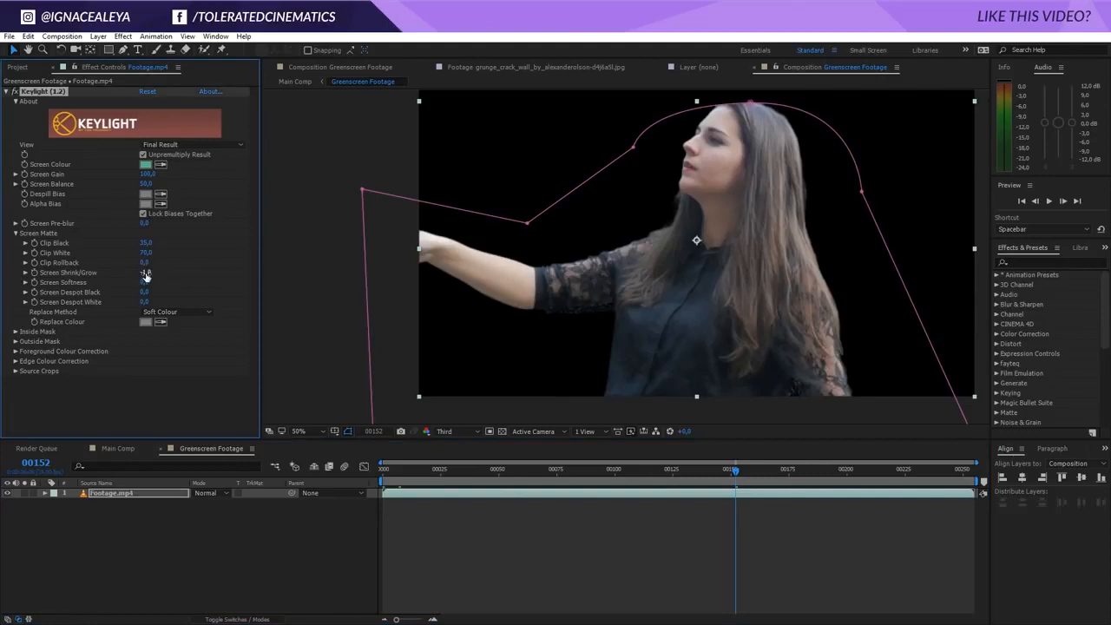
pyautogui.write('1')
pyautogui.press('Return')
# - Apply Unsharp Mask to the Footage.mp4 layer and set its Amount to 75
pyautogui.click(123, 37)
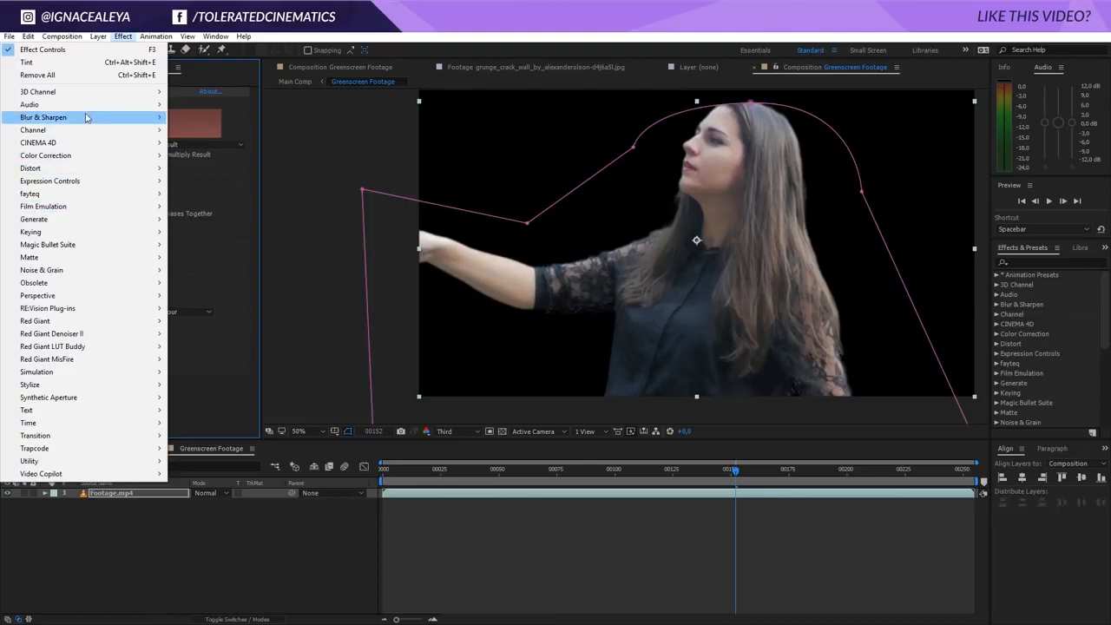
pyautogui.moveTo(86, 117)
pyautogui.click(215, 295)
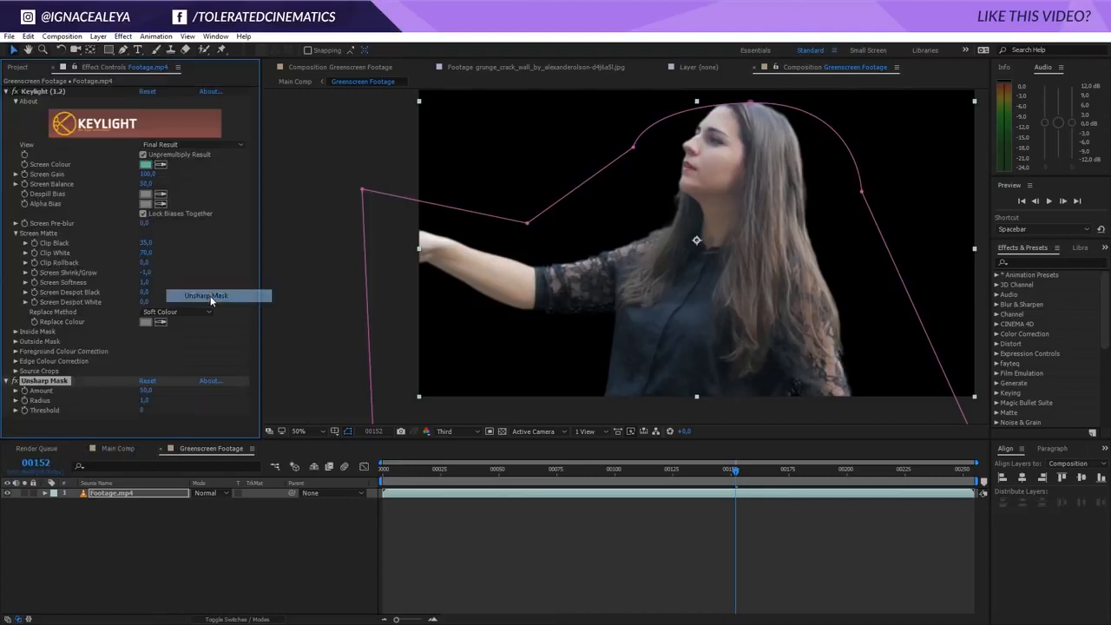
pyautogui.click(144, 390)
pyautogui.write('75')
pyautogui.press('Return')
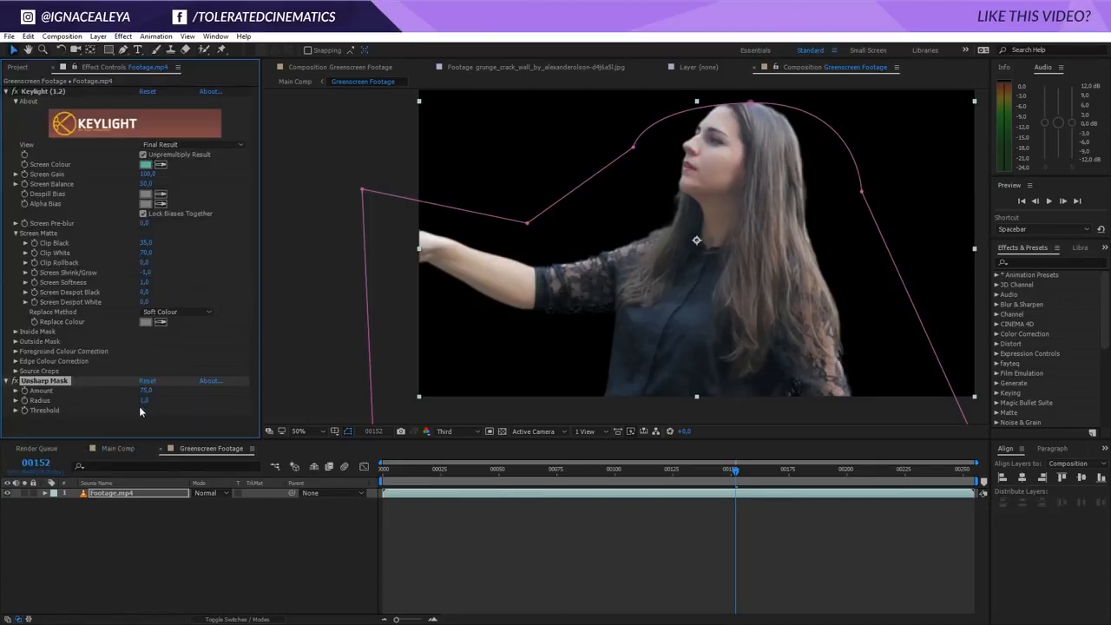
pyautogui.click(142, 410)
pyautogui.click(127, 425)
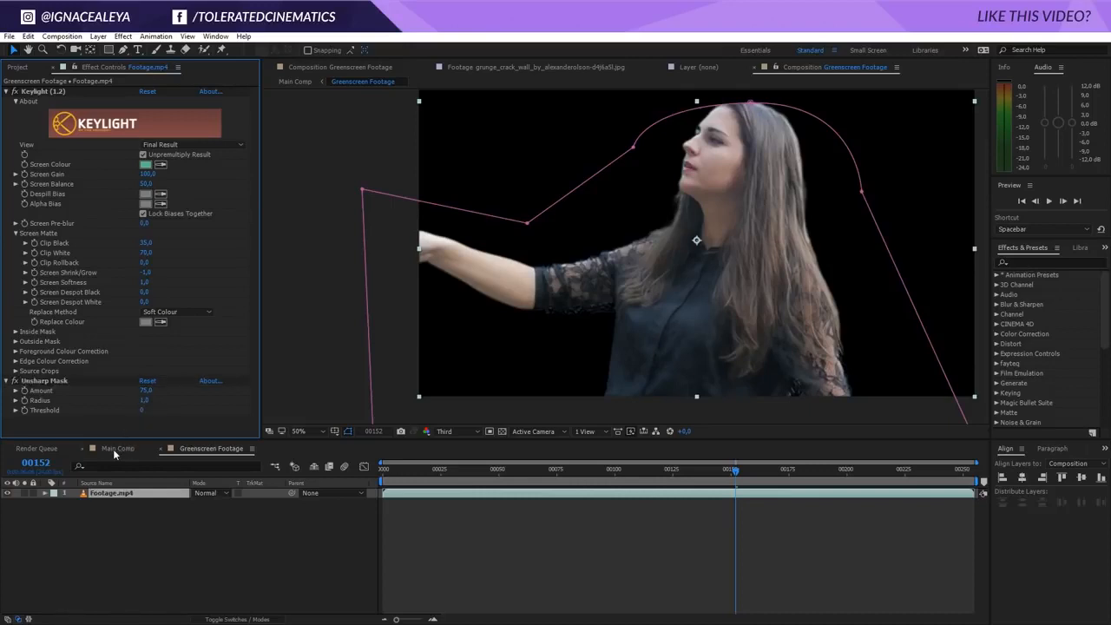
# - Reorder the effects on Footage.mp4 so that Unsharp Mask comes before Keylight
pyautogui.click(118, 449)
pyautogui.click(167, 449)
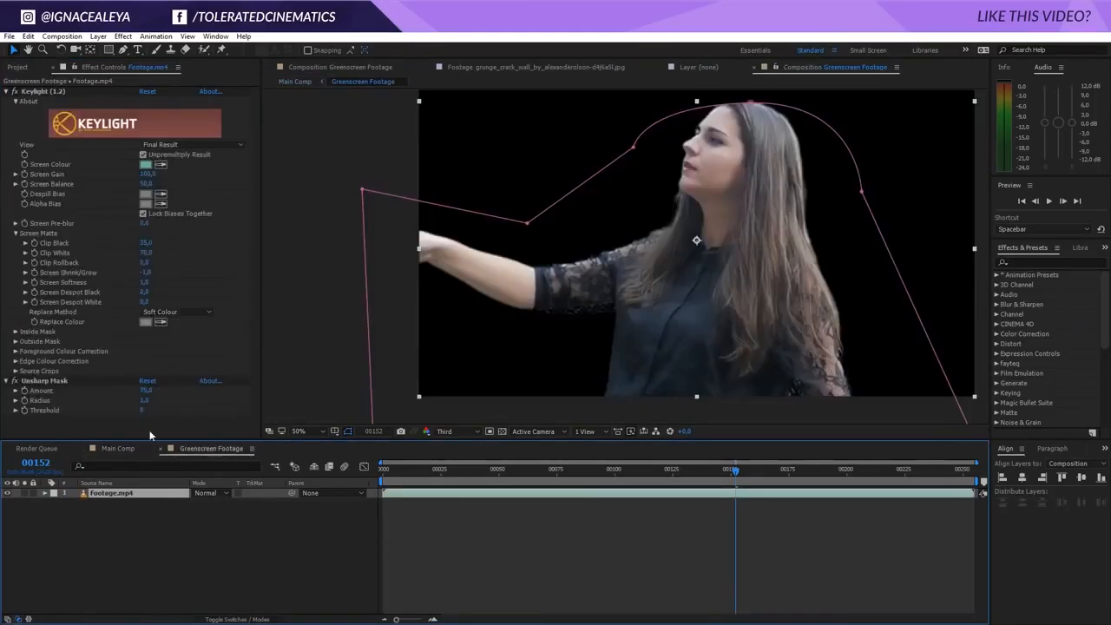
pyautogui.moveTo(52, 381); pyautogui.dragTo(57, 90)
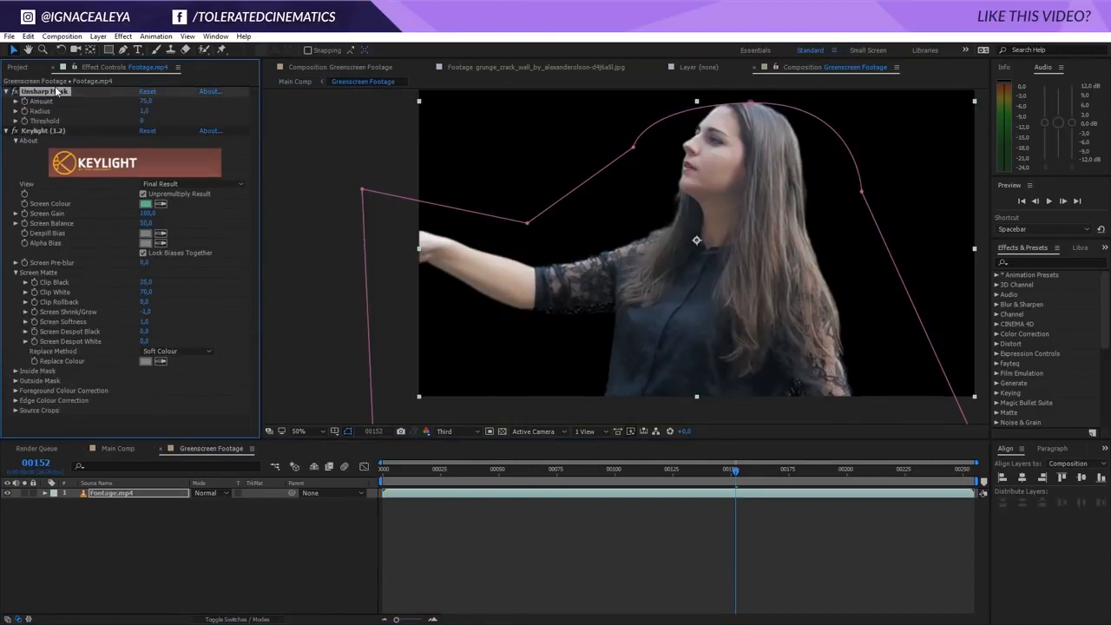
# - Return to Main Comp, delete the Tint effect from the Greenscreen Footage layer and collapse the layer's properties
pyautogui.click(118, 449)
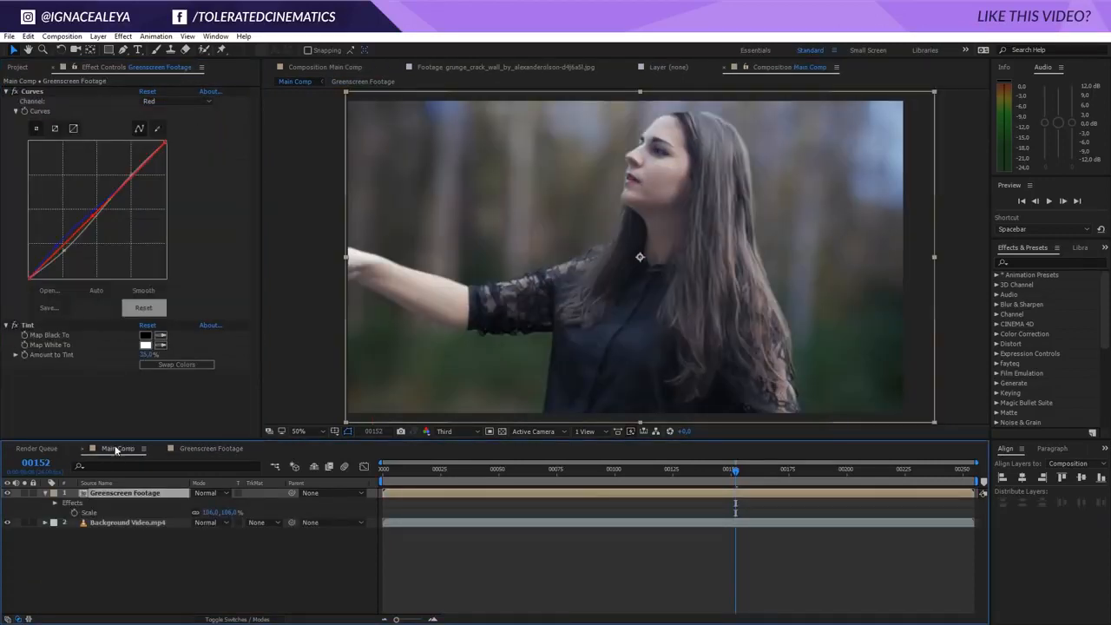
pyautogui.click(145, 355)
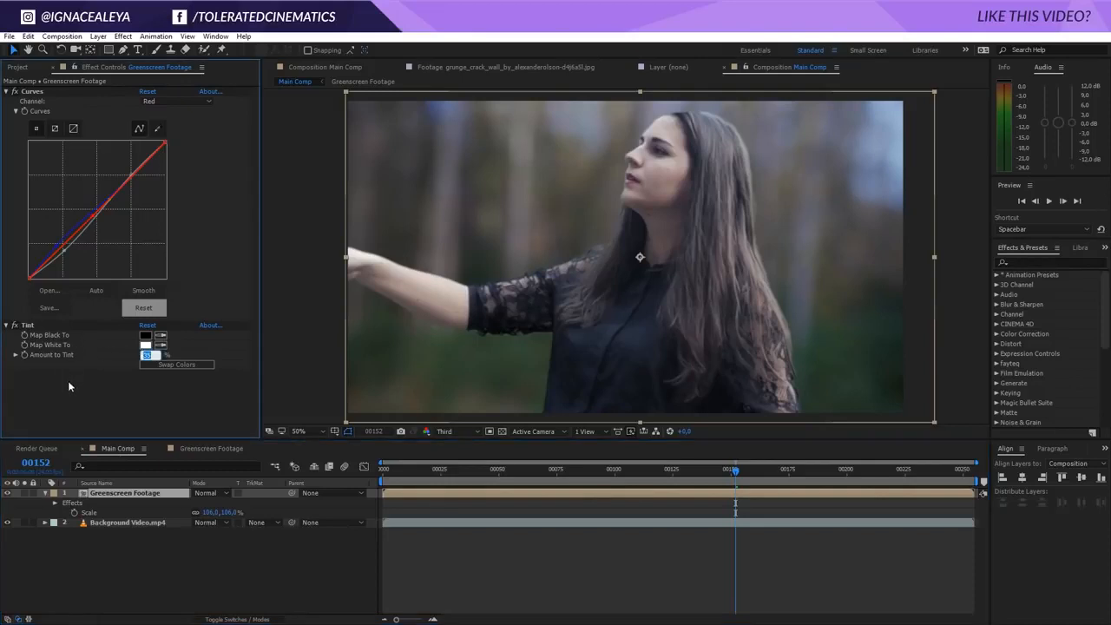
pyautogui.click(30, 325)
pyautogui.press('Delete')
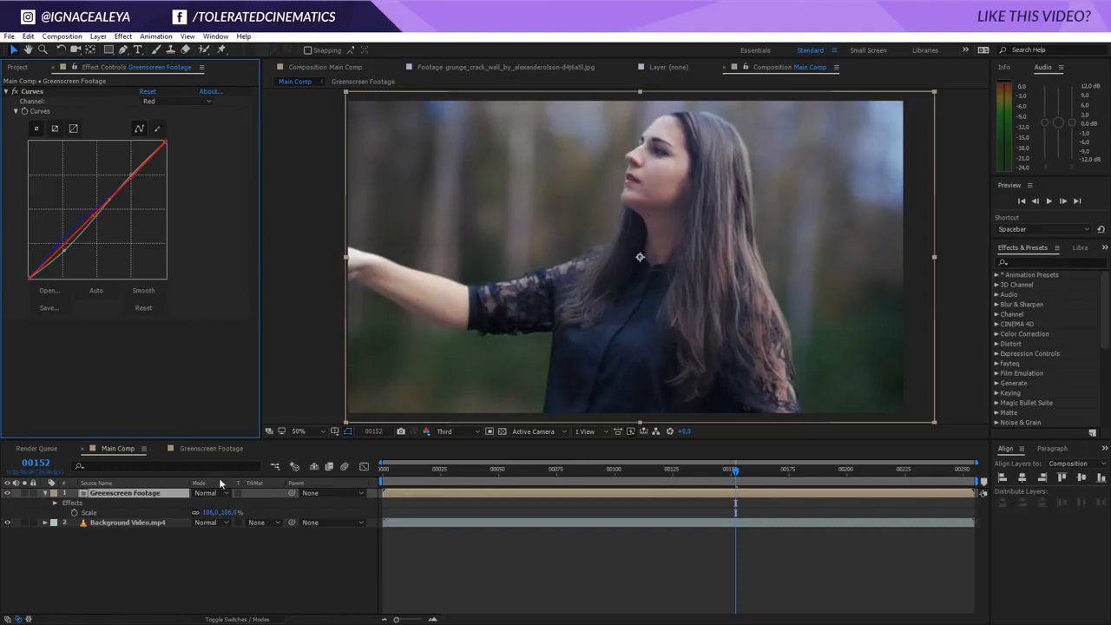
pyautogui.click(45, 493)
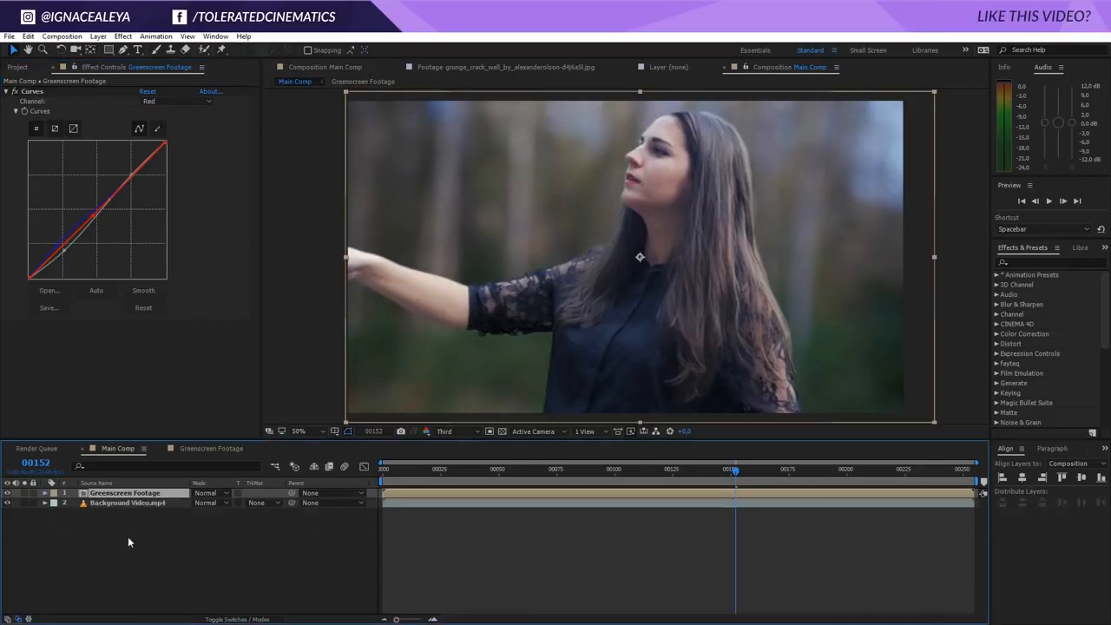
# - Create a new composition named Transition Luma Key
pyautogui.click(17, 69)
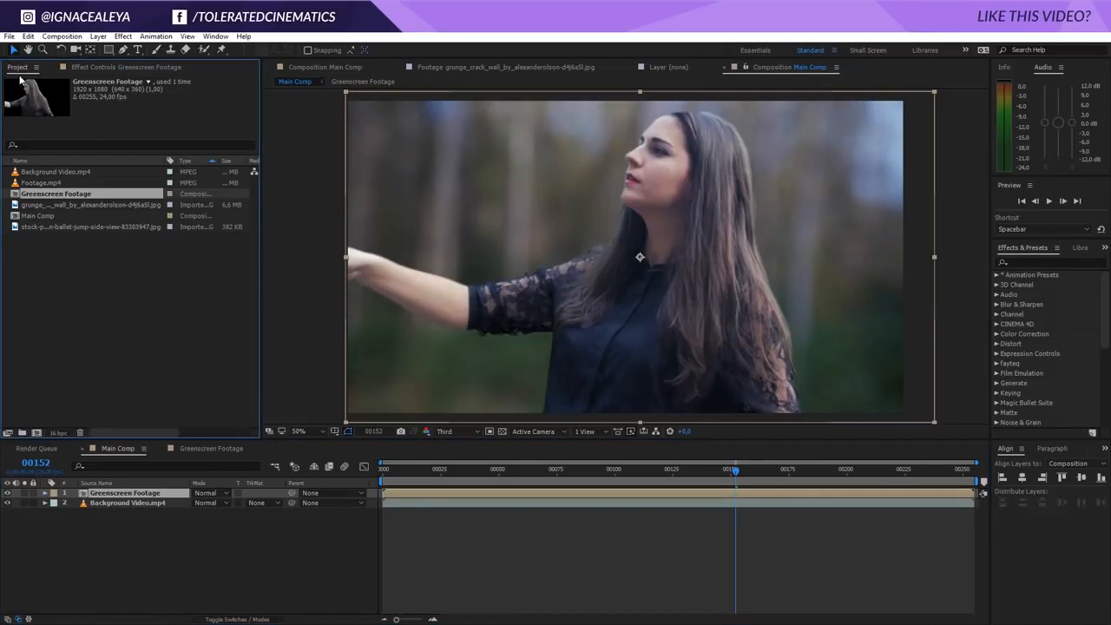
pyautogui.click(62, 36)
pyautogui.click(60, 49)
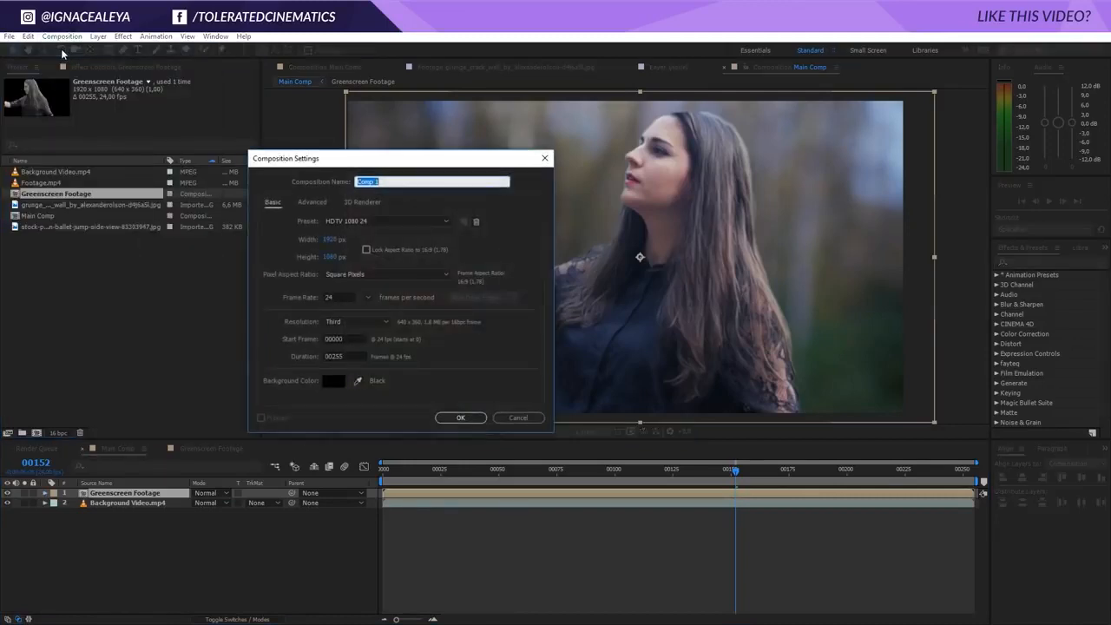
pyautogui.write('Transition Luma Key')
pyautogui.click(462, 417)
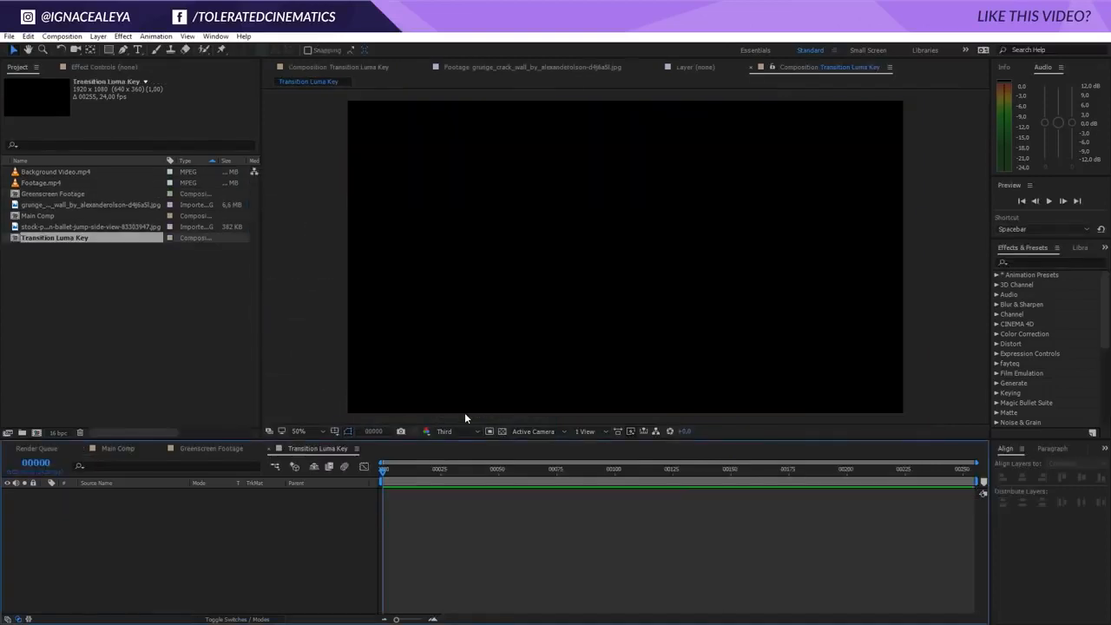
# - Add a black solid at full composition size to Transition Luma Key
pyautogui.rightClick(317, 500)
pyautogui.moveTo(341, 505)
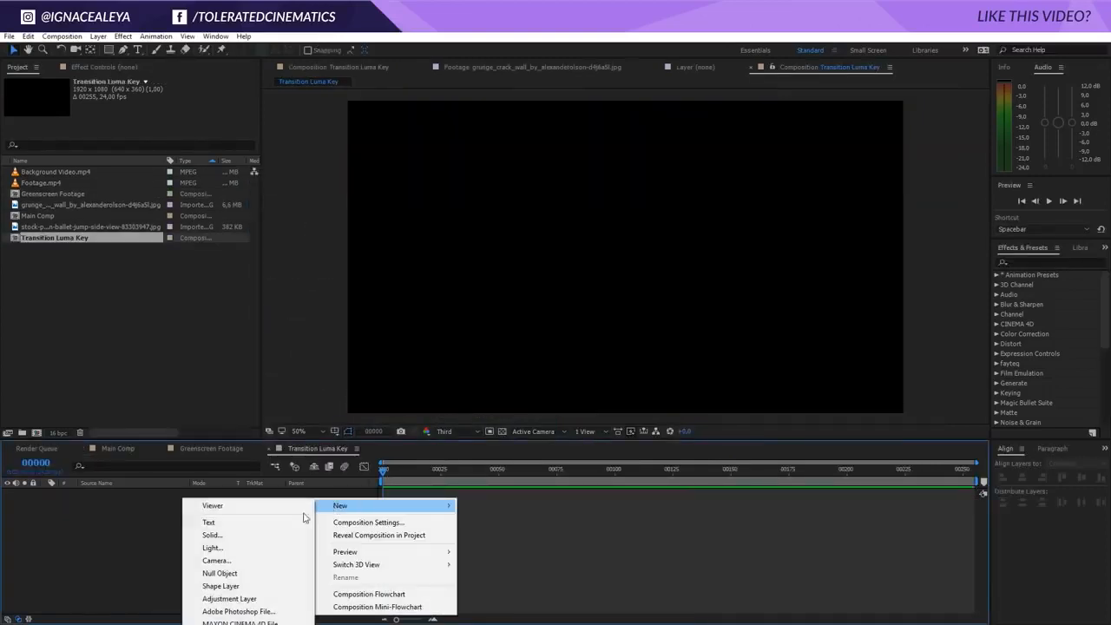
pyautogui.click(259, 534)
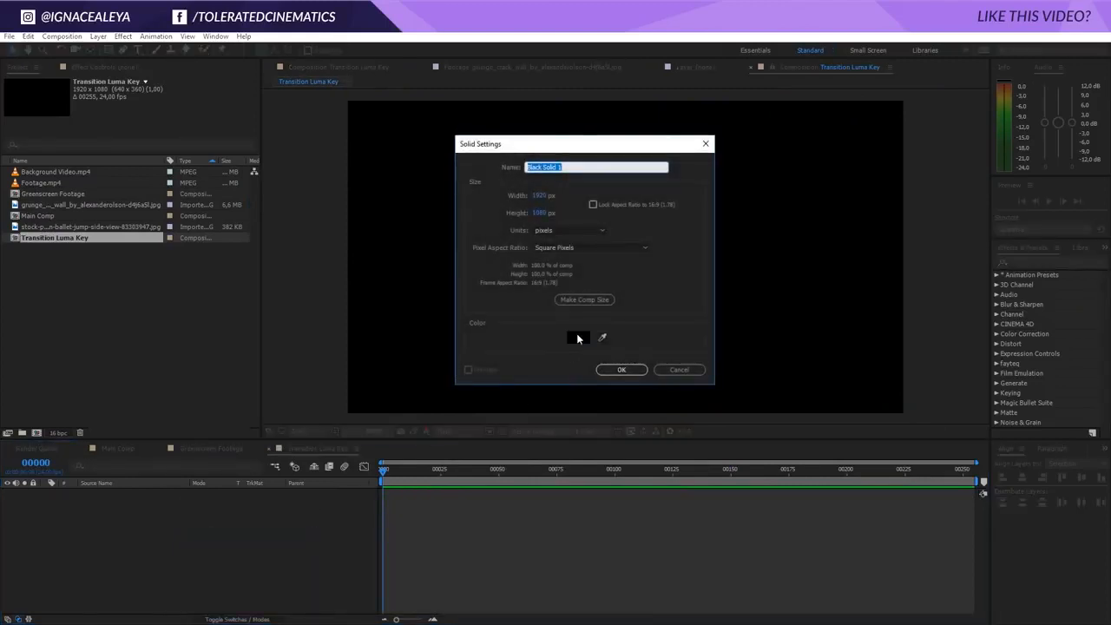
pyautogui.click(578, 338)
pyautogui.click(310, 576)
pyautogui.click(542, 445)
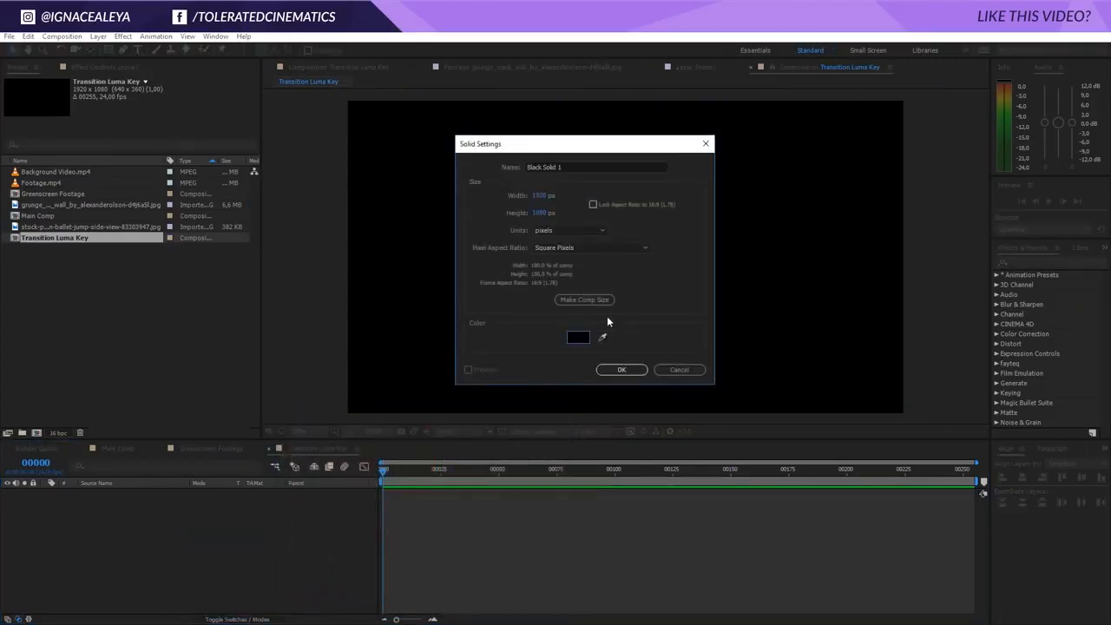
pyautogui.click(611, 300)
pyautogui.click(626, 370)
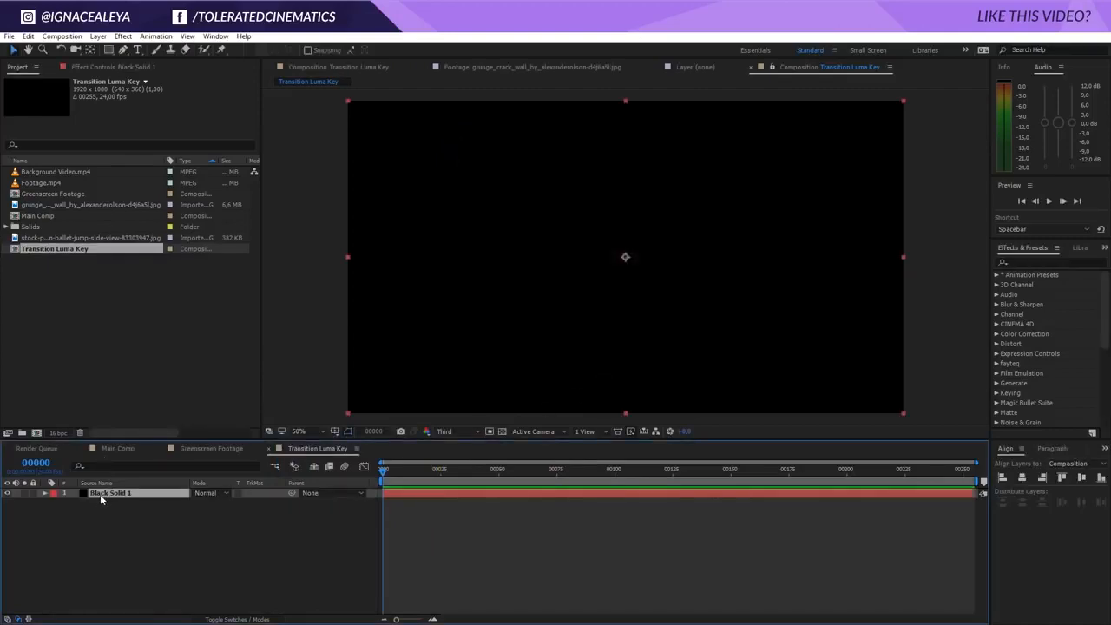
# - Duplicate the black solid and change the upper copy's color to white (FFFFFF) as a new solid
pyautogui.hotkey('ctrl', 'd')
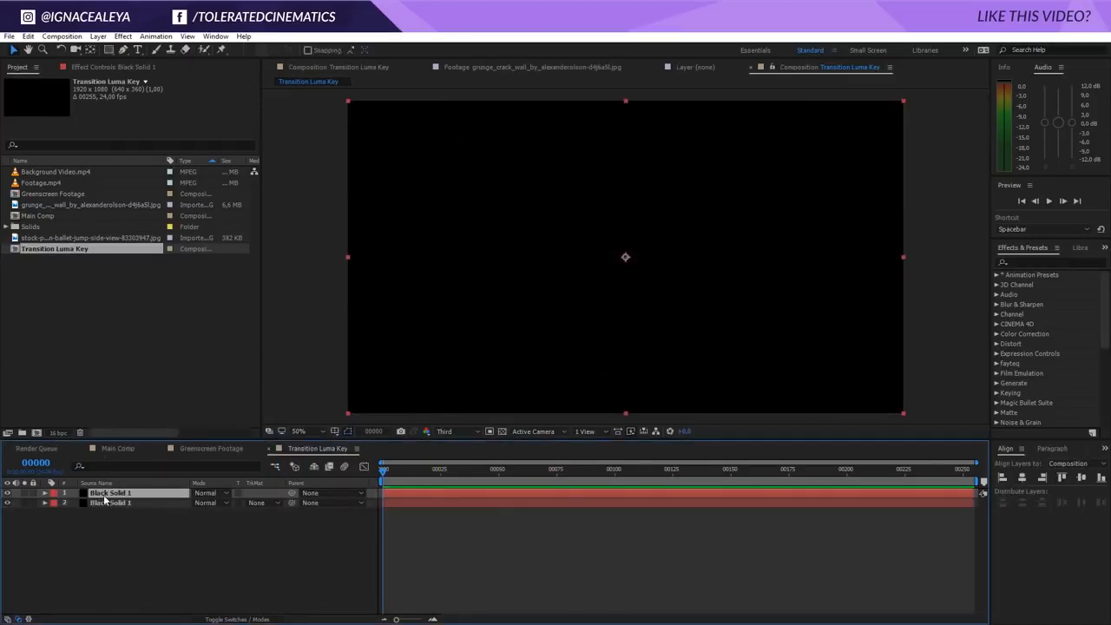
pyautogui.click(99, 36)
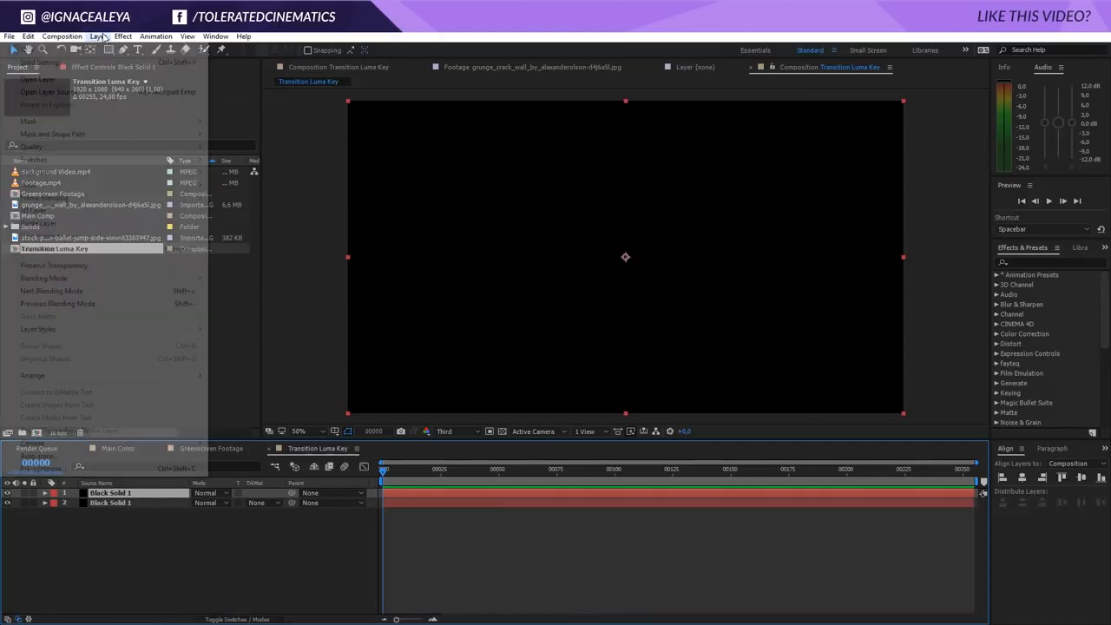
pyautogui.click(80, 62)
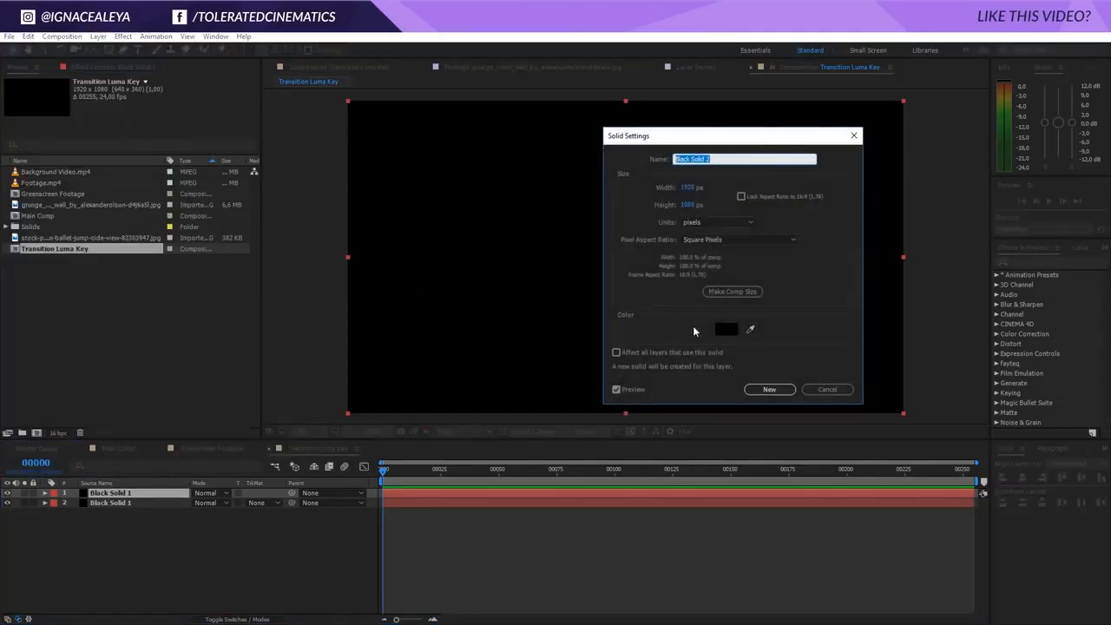
pyautogui.click(727, 330)
pyautogui.moveTo(363, 472); pyautogui.dragTo(247, 408)
pyautogui.click(543, 442)
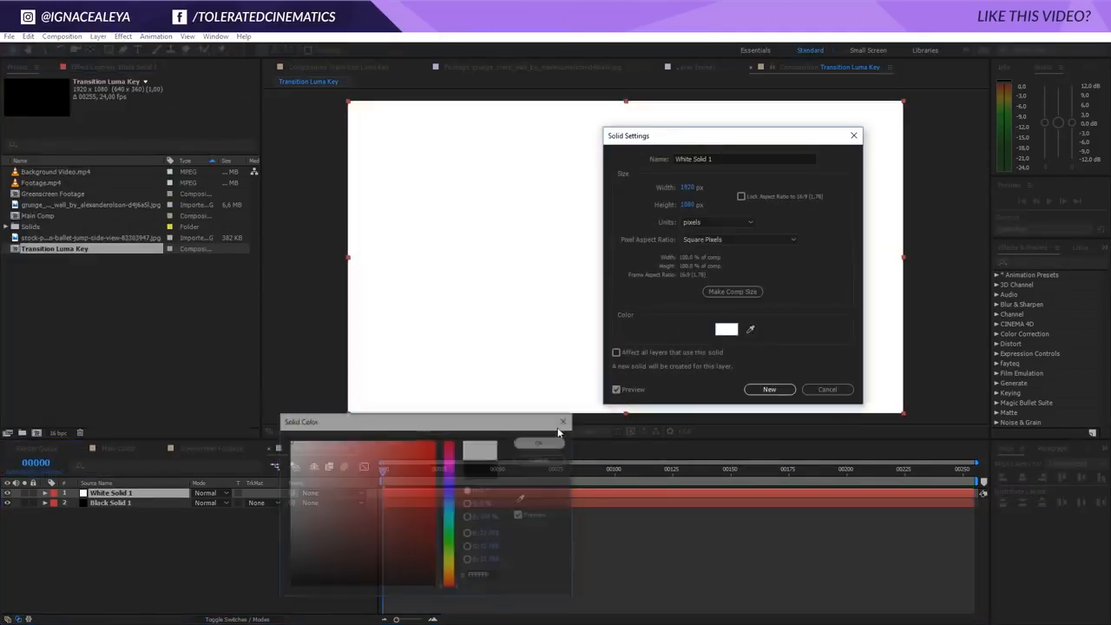
pyautogui.click(769, 389)
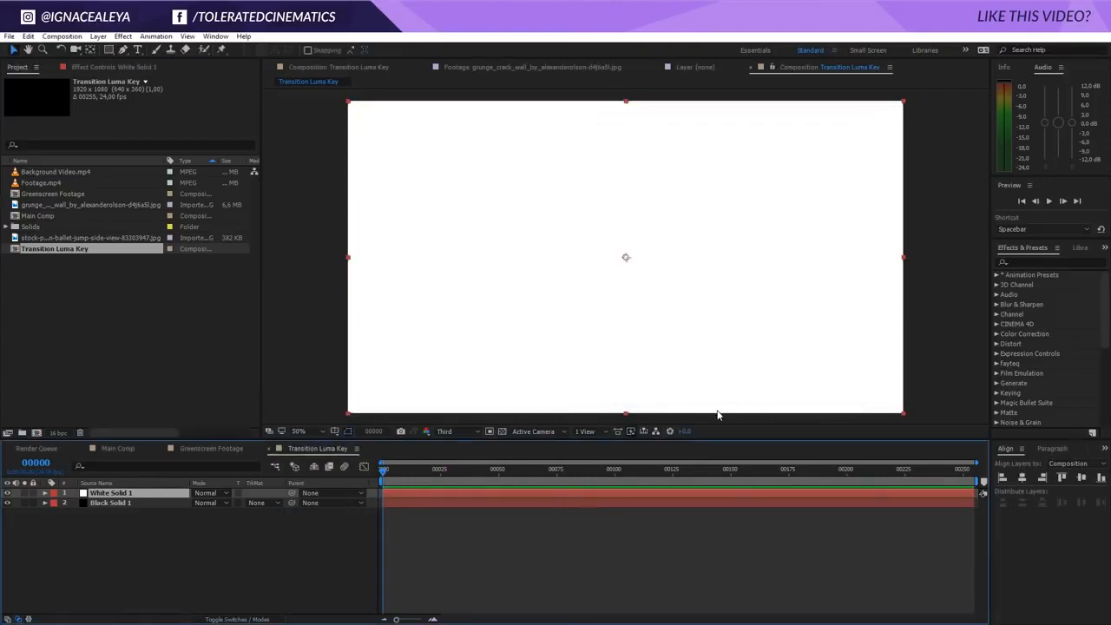
# - Draw a small circular ellipse mask on the white solid in the lower-left part of the frame and reveal its Mask Path property
pyautogui.click(111, 49)
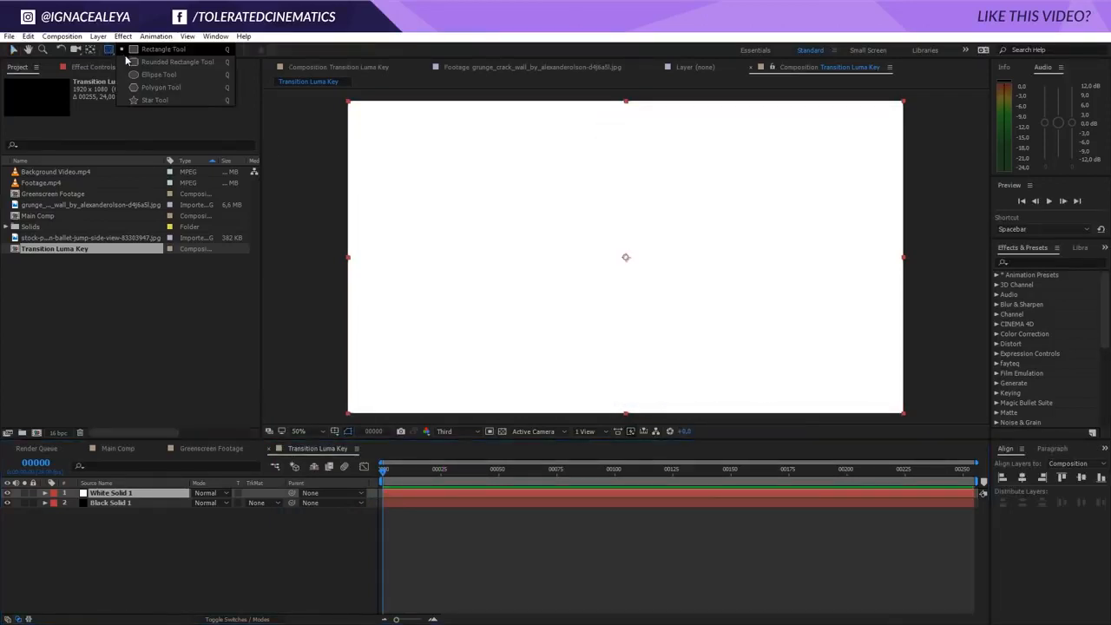
pyautogui.click(159, 76)
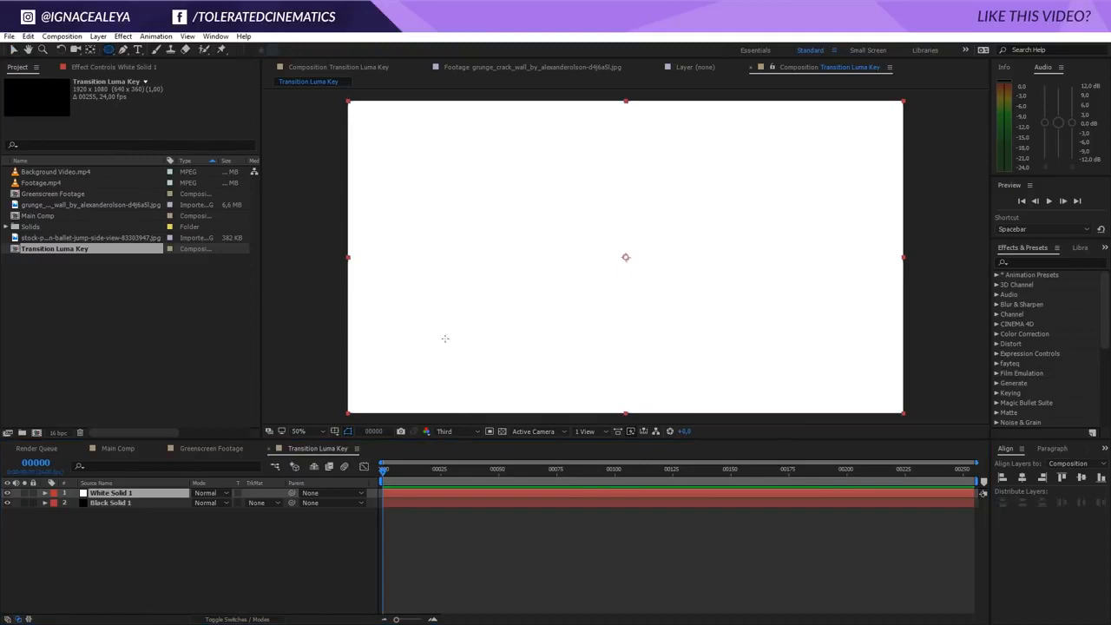
pyautogui.moveTo(457, 332); pyautogui.dragTo(484, 352)
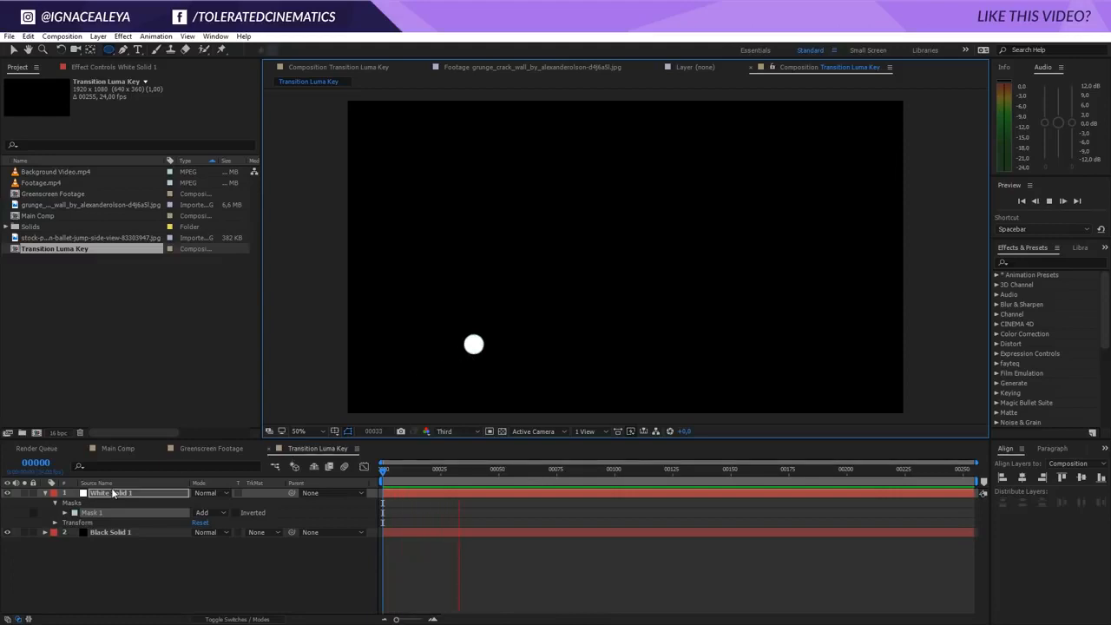
pyautogui.press('m')
pyautogui.moveTo(431, 473); pyautogui.dragTo(464, 477)
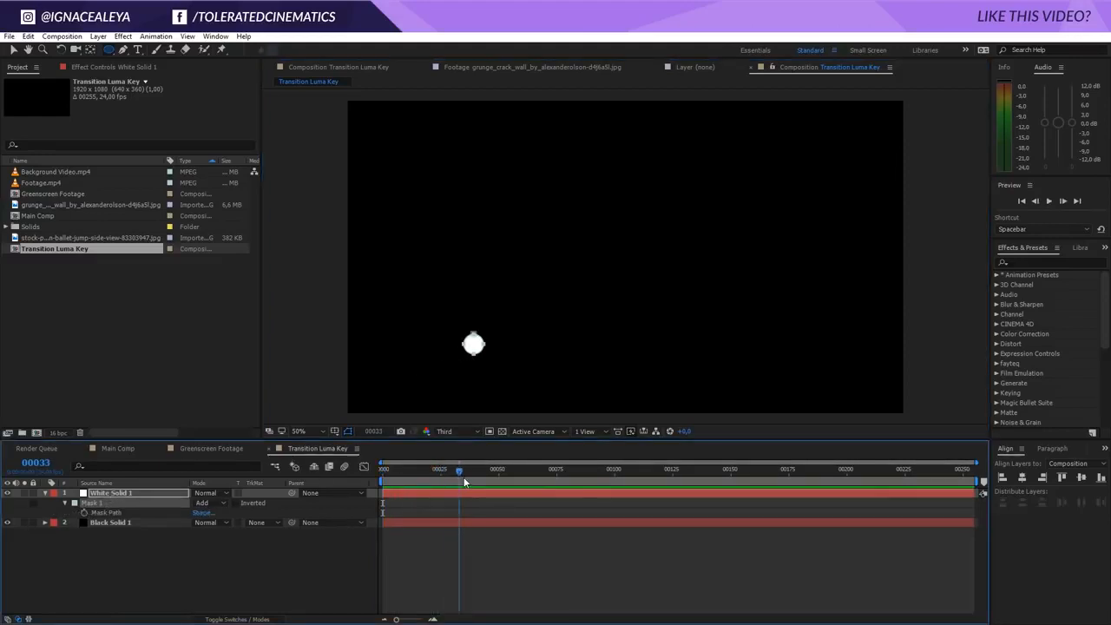
# - Keyframe the white solid's Mask Path at frame 35 and enlarge the circle at frame 165 until it covers the whole frame
pyautogui.click(83, 510)
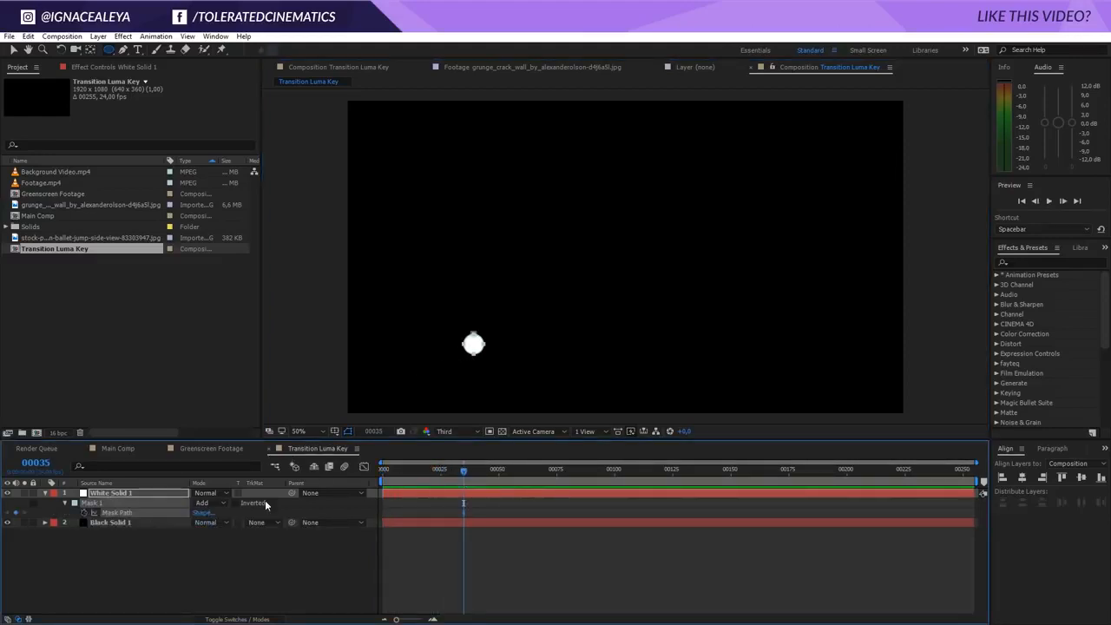
pyautogui.moveTo(481, 481); pyautogui.dragTo(766, 491)
pyautogui.press(',')
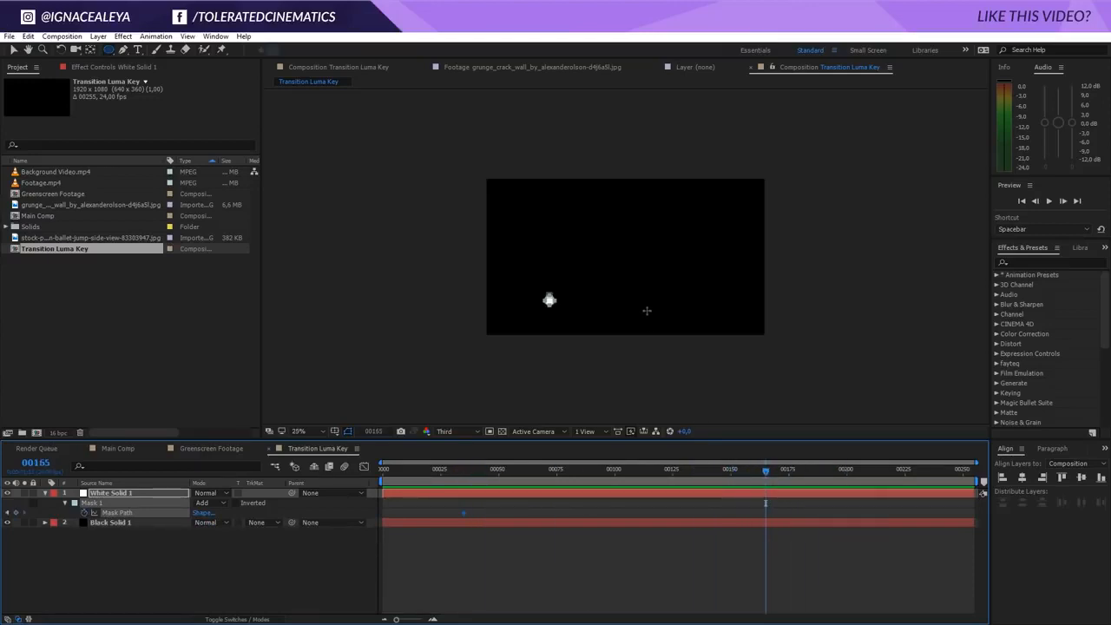
pyautogui.press('v')
pyautogui.click(550, 300)
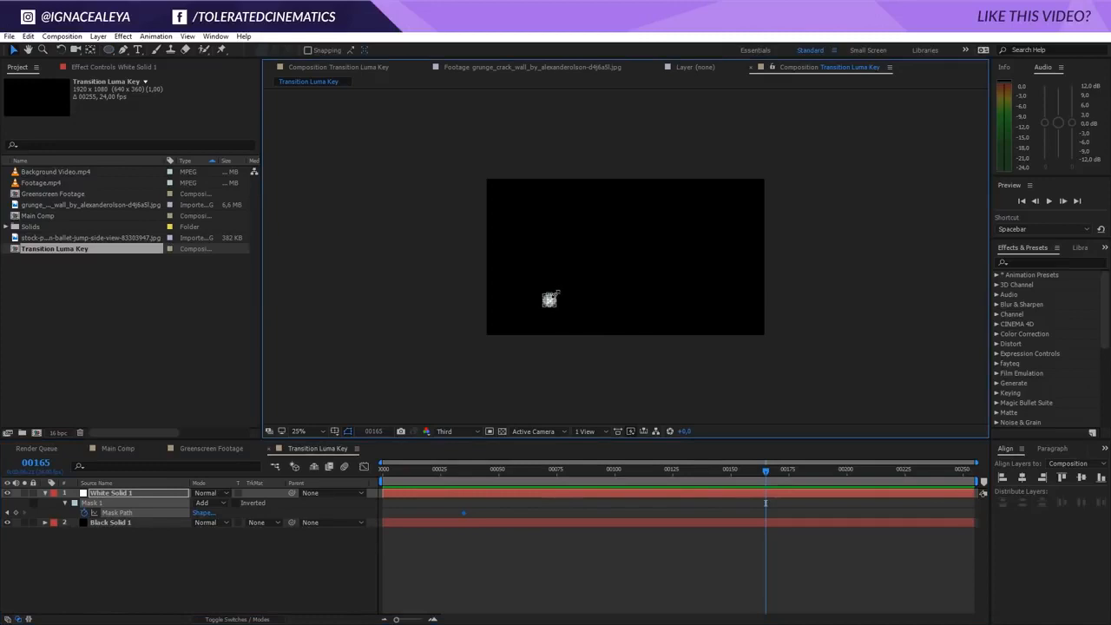
pyautogui.moveTo(550, 300); pyautogui.dragTo(903, 50)
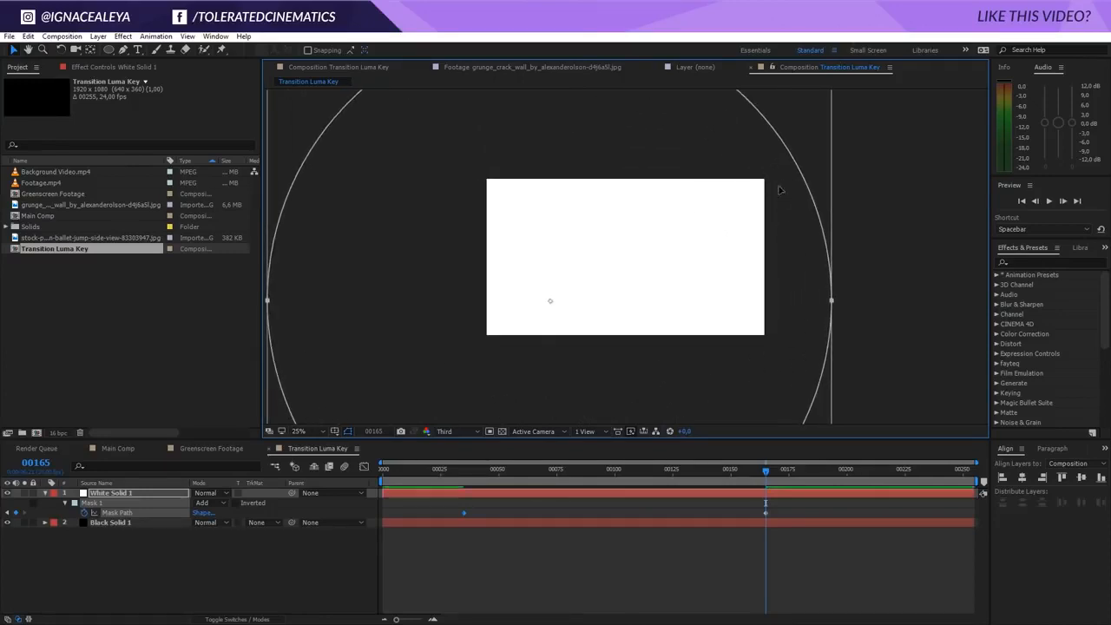
pyautogui.moveTo(739, 481); pyautogui.dragTo(462, 515)
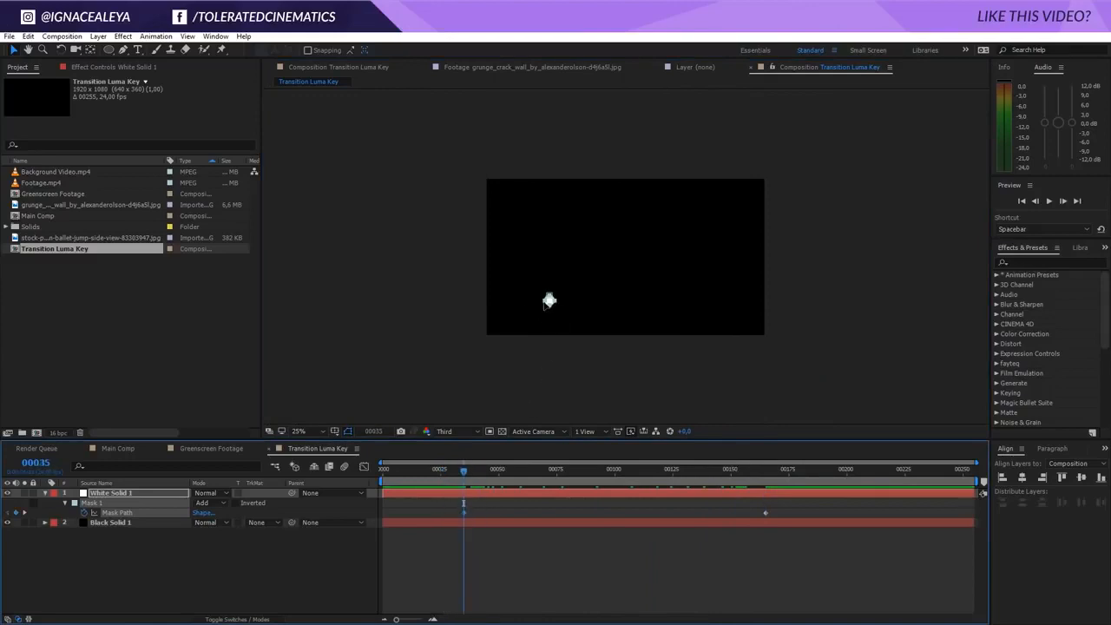
# - At frame 35, keyframe the white solid's Mask Expansion at -37 pixels and Mask Feather at 130 pixels
pyautogui.press('.')
pyautogui.click(170, 493)
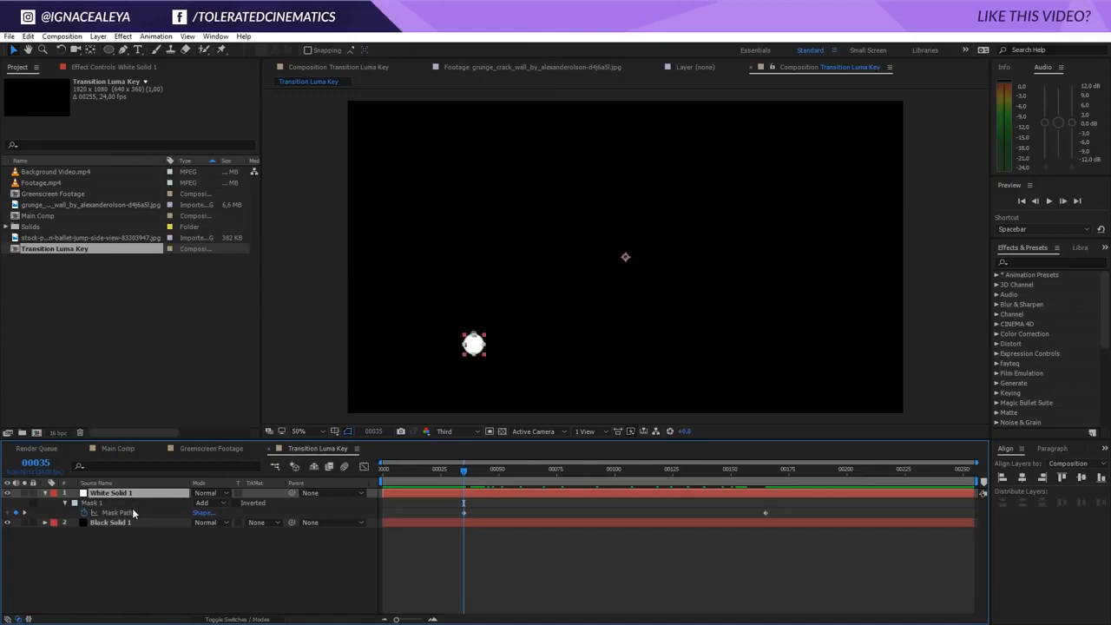
pyautogui.press('m')
pyautogui.press('m')
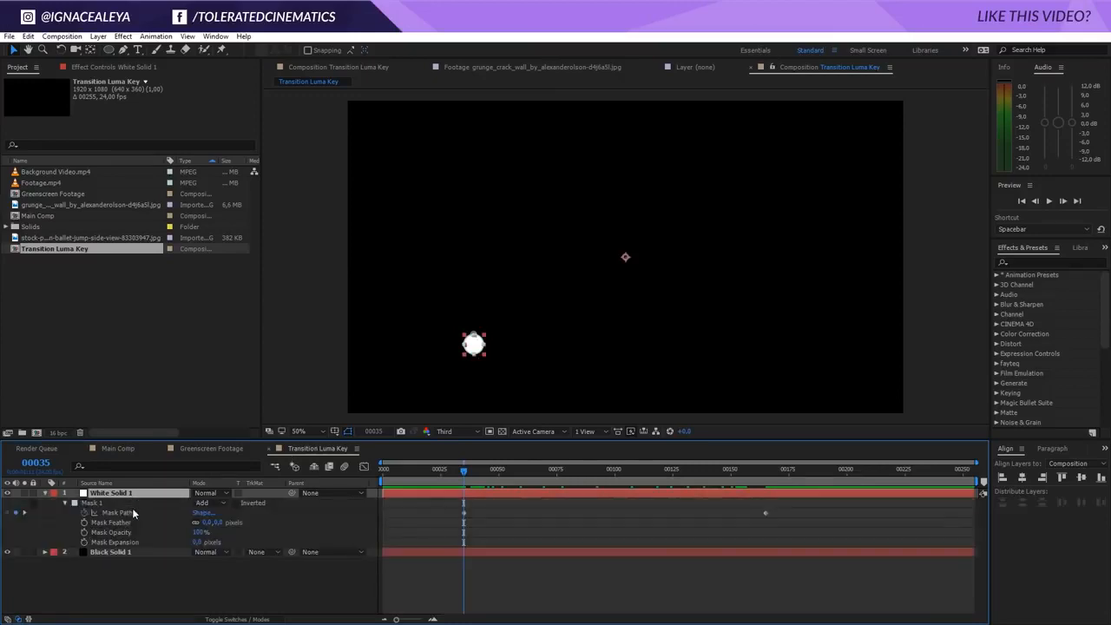
pyautogui.click(85, 543)
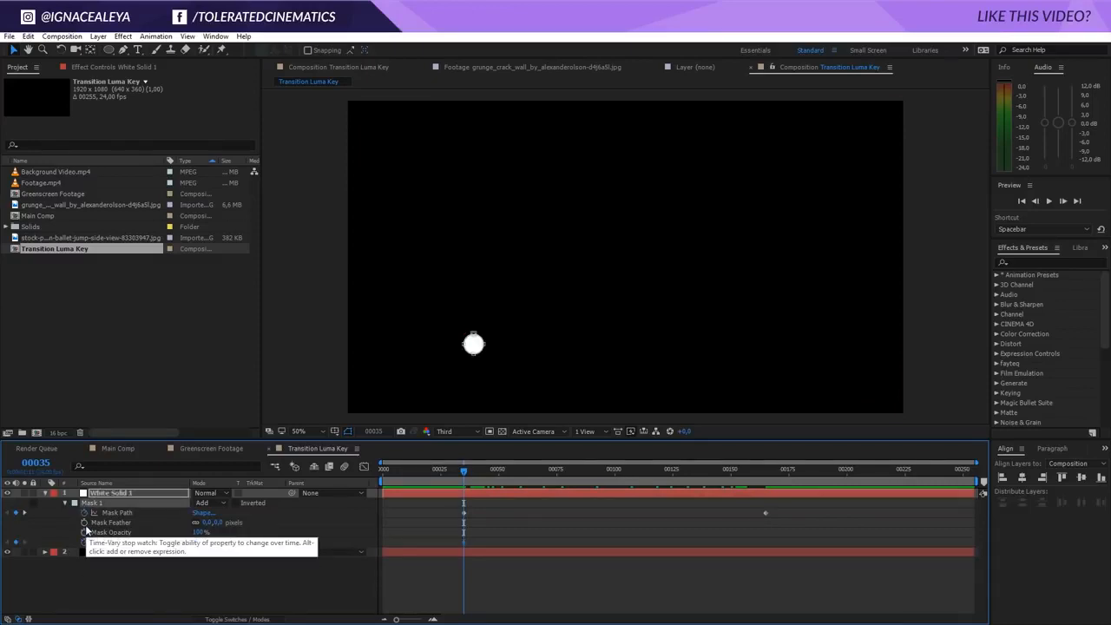
pyautogui.click(84, 525)
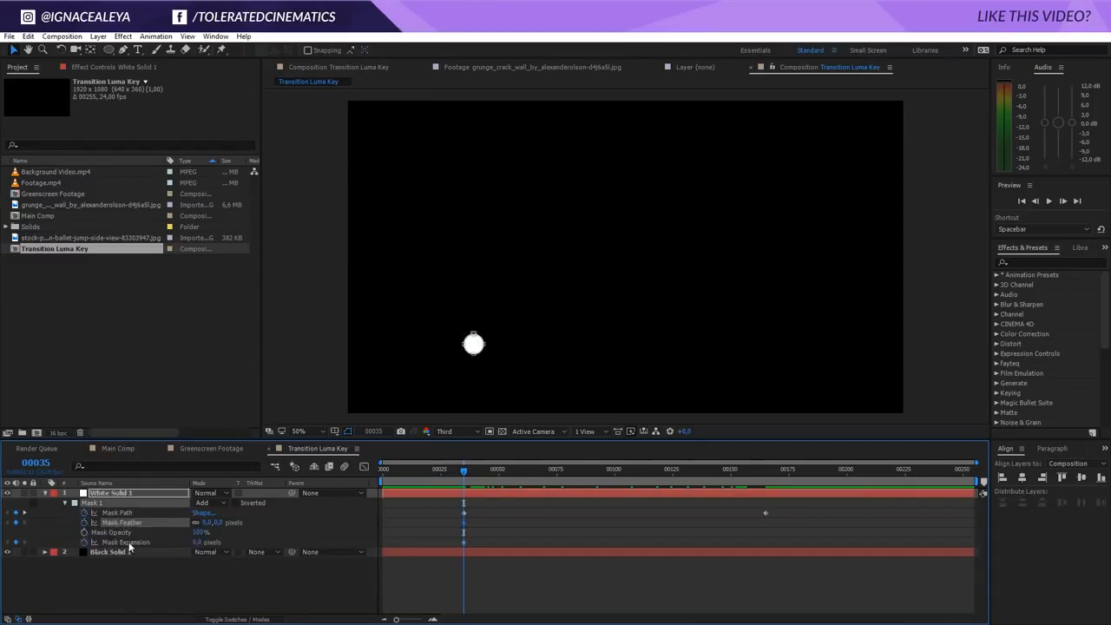
pyautogui.moveTo(196, 543); pyautogui.dragTo(182, 546)
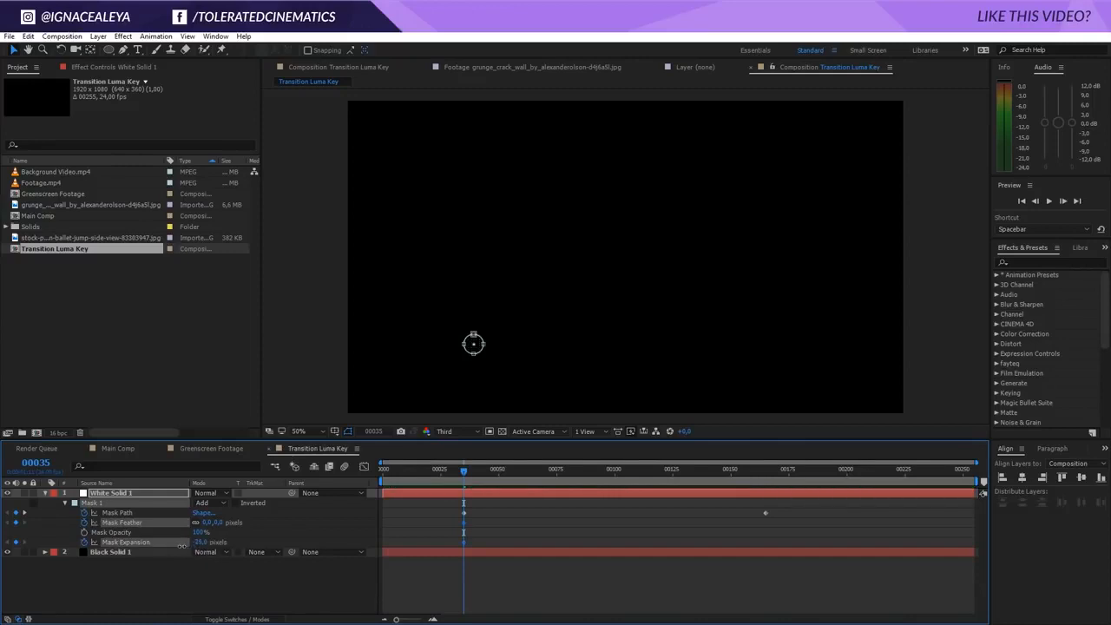
pyautogui.click(207, 523)
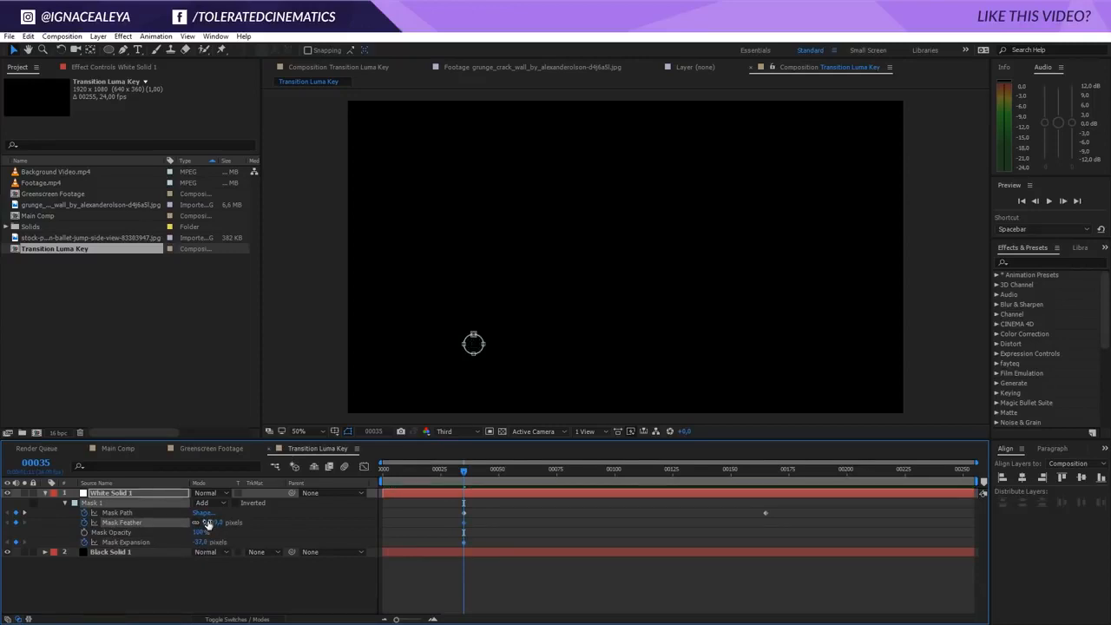
pyautogui.write('130')
pyautogui.press('Return')
# - Set the white solid's Mask Feather to 1000 pixels at frame 52
pyautogui.moveTo(467, 470); pyautogui.dragTo(504, 475)
pyautogui.click(233, 522)
pyautogui.write('1000')
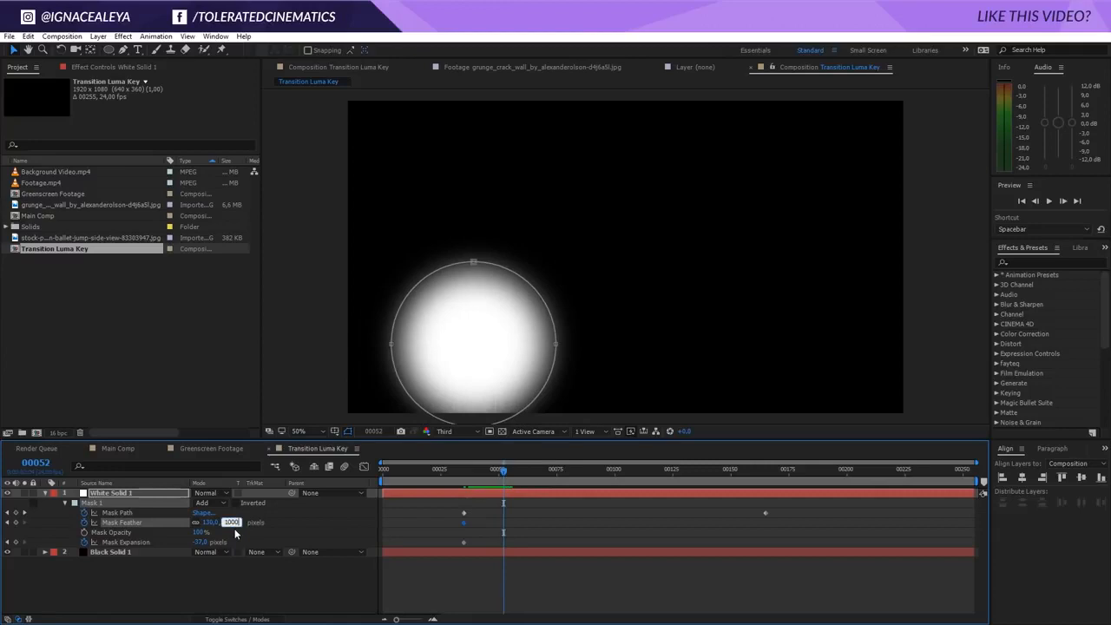
pyautogui.press('Return')
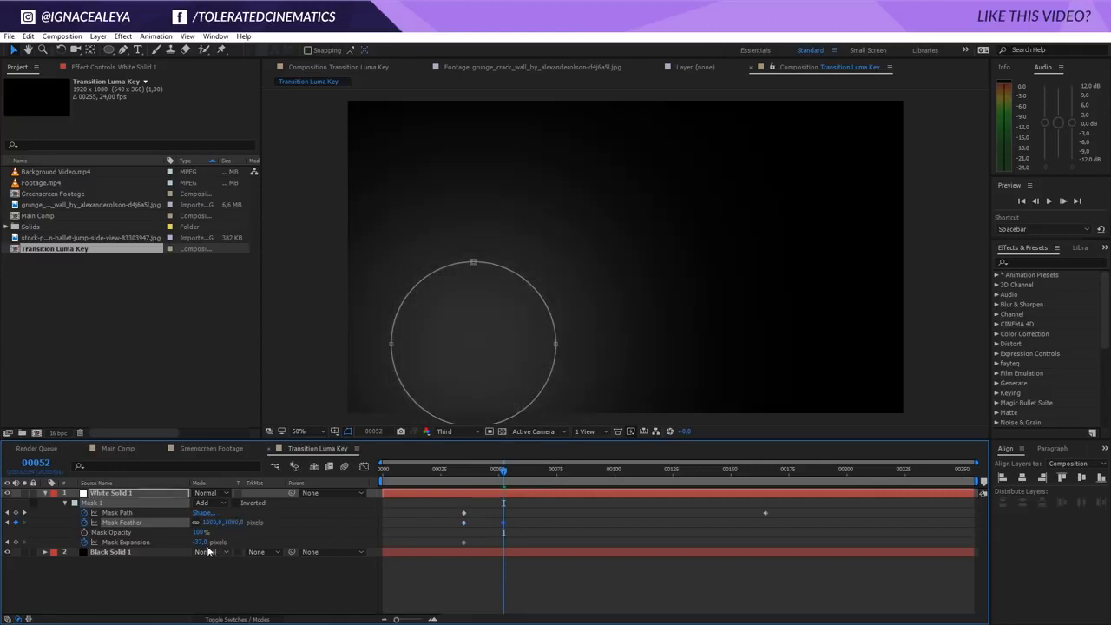
# - Try different Mask Expansion values at frame 52, settle on 100 pixels, and scrub through to check the transition
pyautogui.moveTo(199, 542)
pyautogui.mouseDown()
pyautogui.moveTo(237, 542)
pyautogui.moveTo(220, 543)
pyautogui.mouseUp()
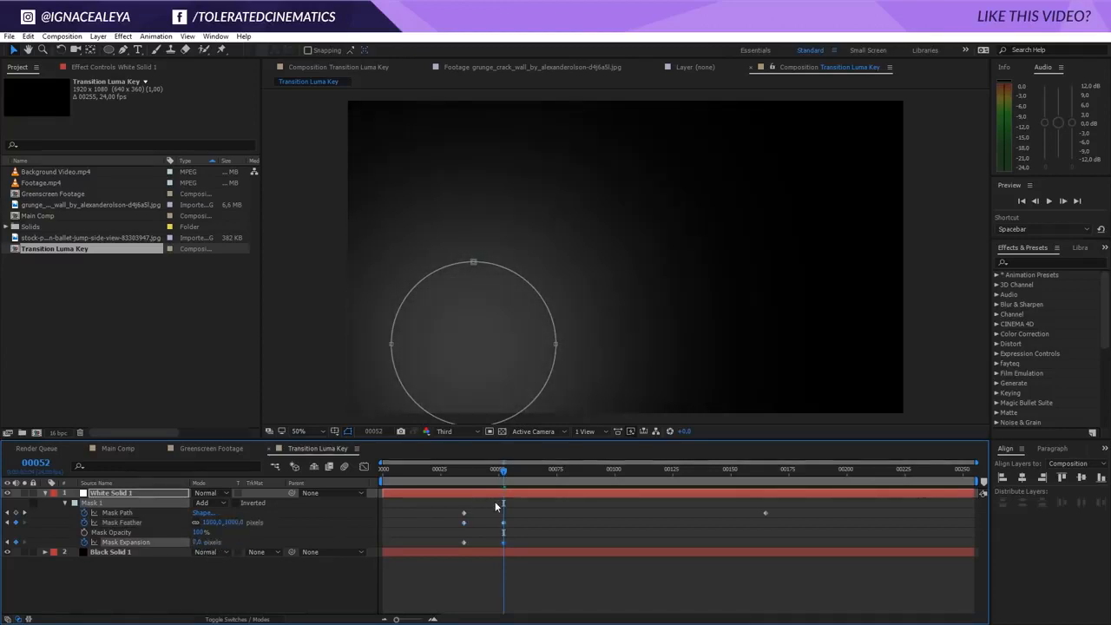
pyautogui.click(198, 542)
pyautogui.write('500')
pyautogui.press('Return')
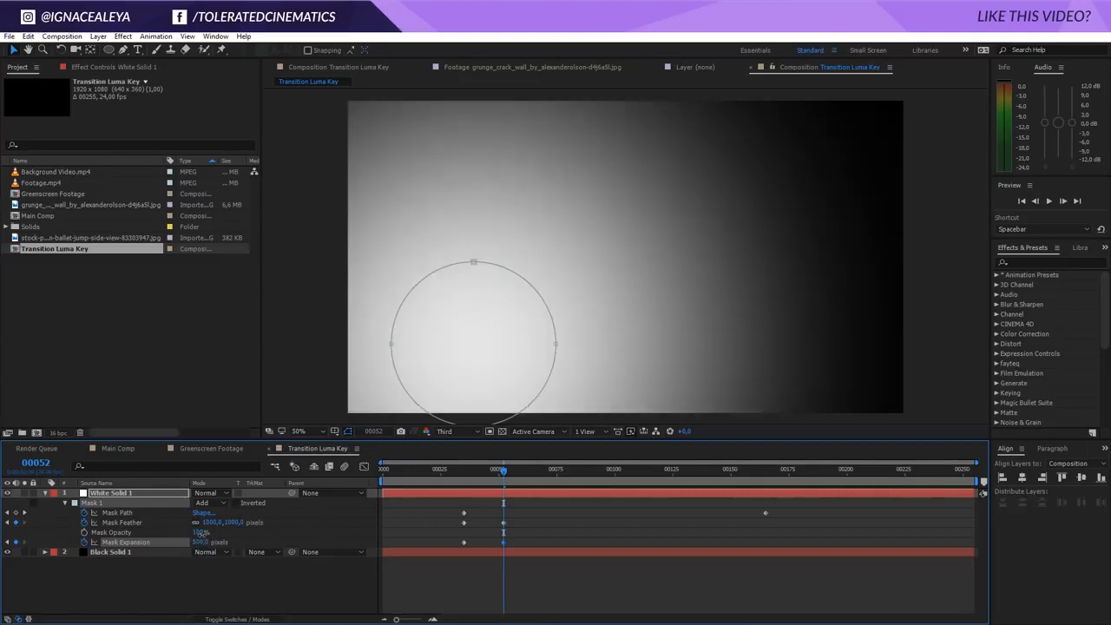
pyautogui.click(198, 542)
pyautogui.write('100')
pyautogui.press('Return')
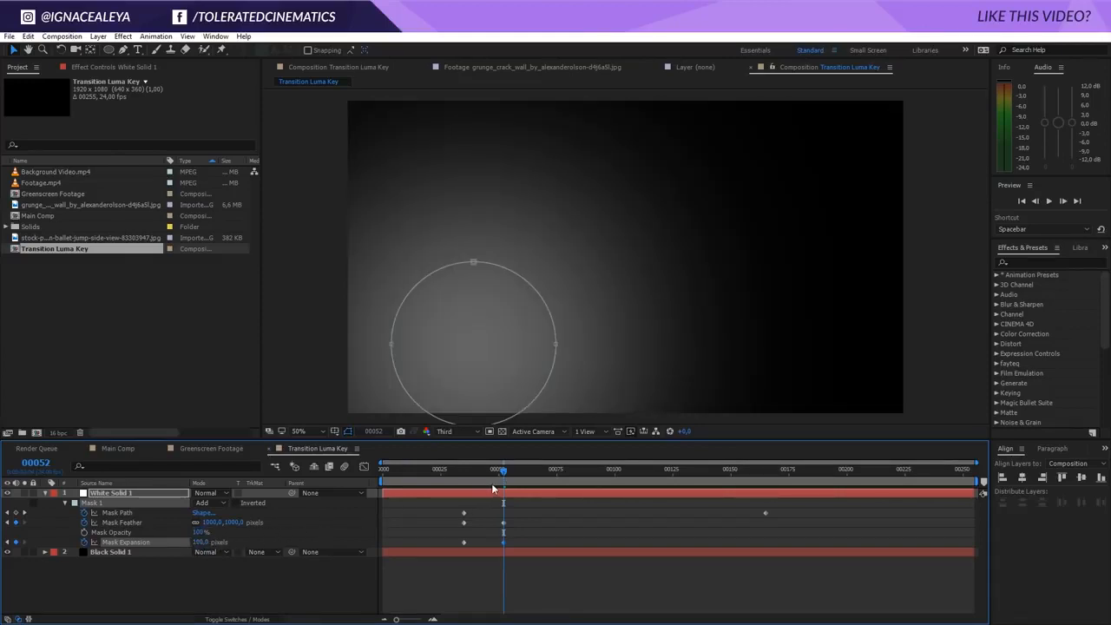
pyautogui.moveTo(511, 476); pyautogui.dragTo(711, 539)
# - Add an adjustment layer above the solids and rename it Displacement
pyautogui.click(44, 493)
pyautogui.click(125, 533)
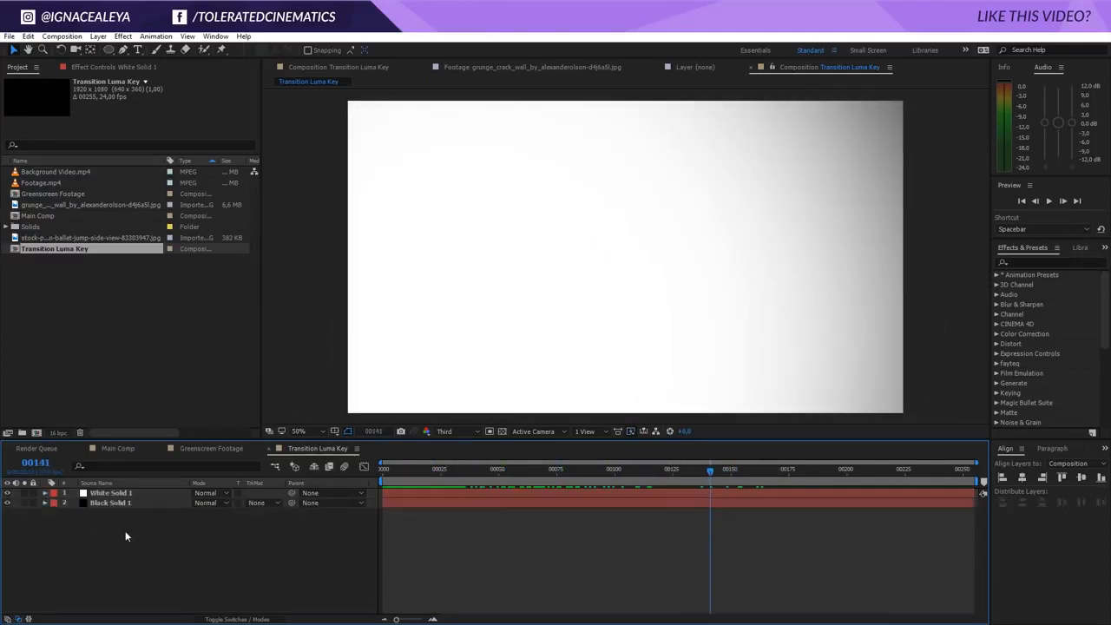
pyautogui.rightClick(126, 538)
pyautogui.moveTo(175, 442)
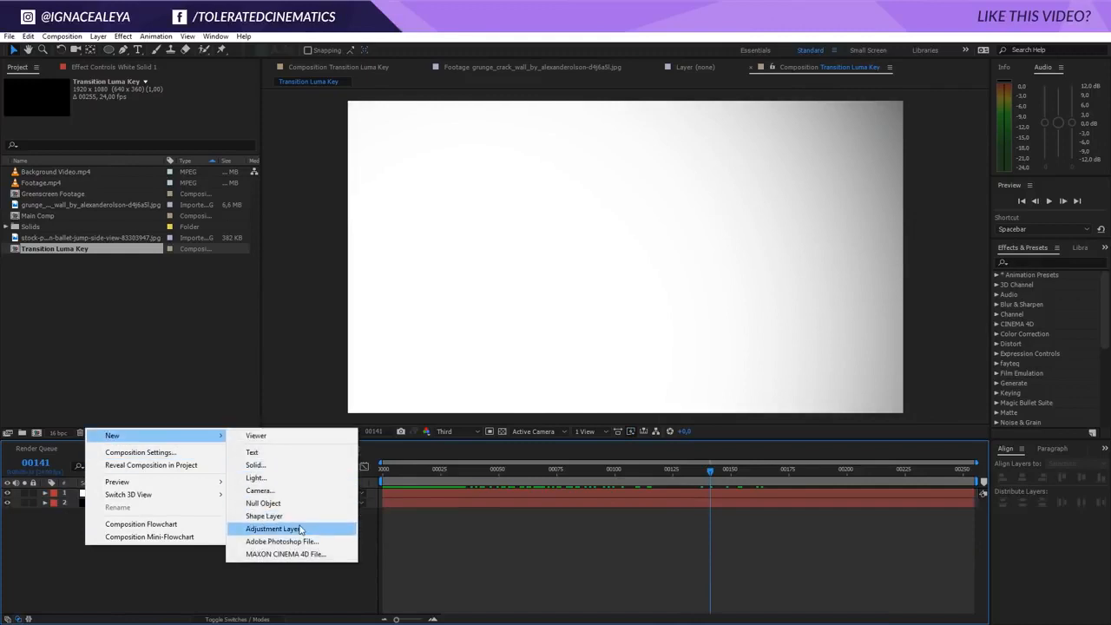
pyautogui.click(303, 527)
pyautogui.press('Return')
pyautogui.write('Displa')
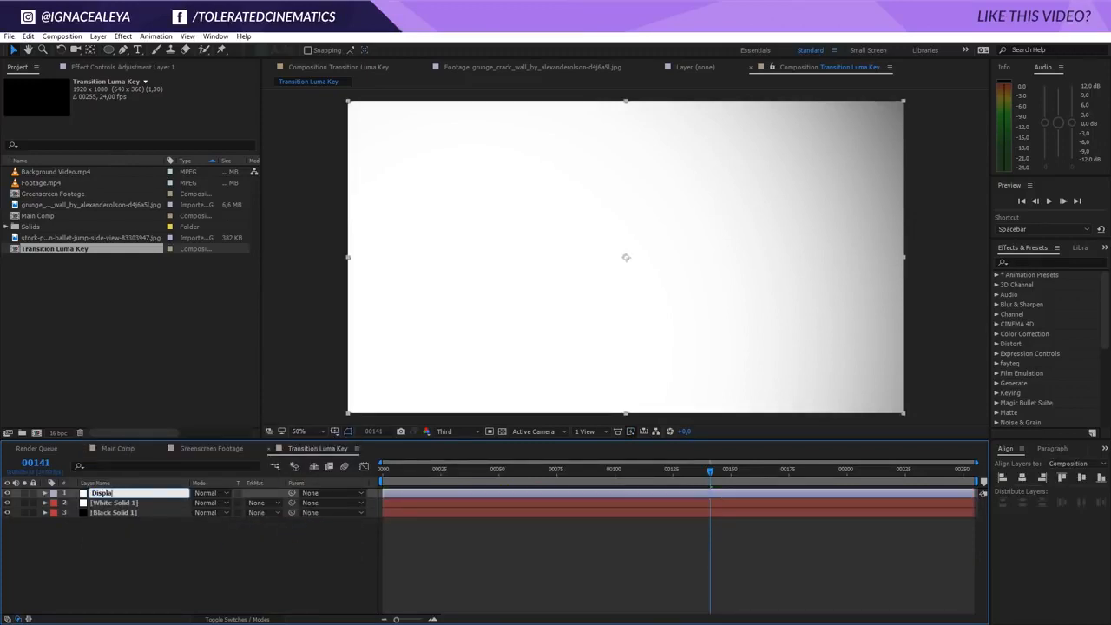
pyautogui.write('cement')
pyautogui.press('Return')
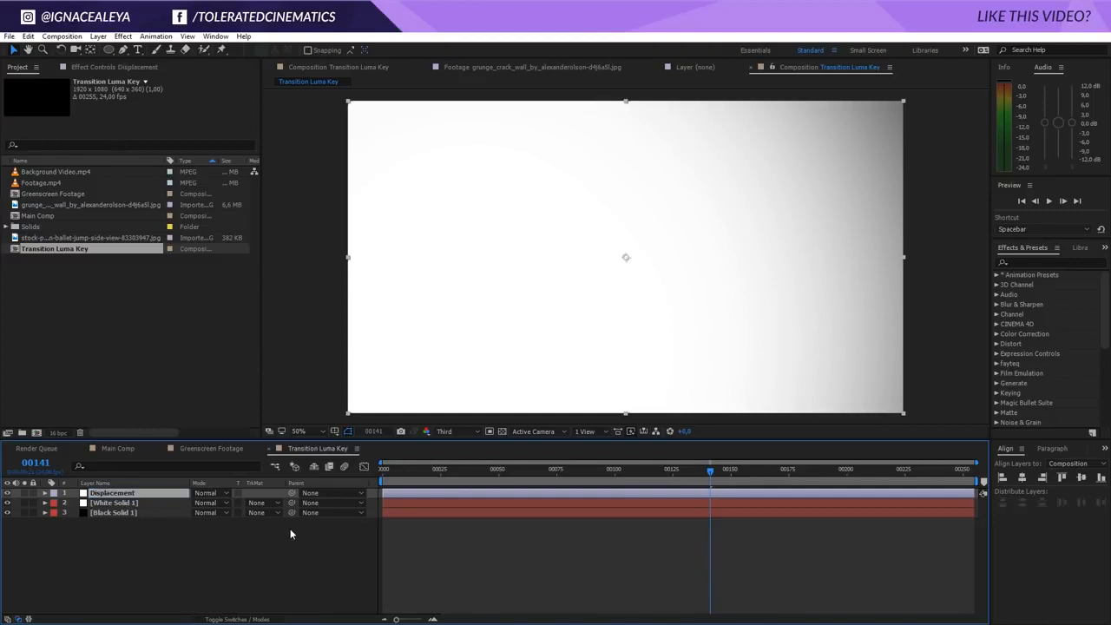
# - Find the Turbulent Displace effect and apply it to the Displacement layer
pyautogui.click(1078, 260)
pyautogui.write('turbu')
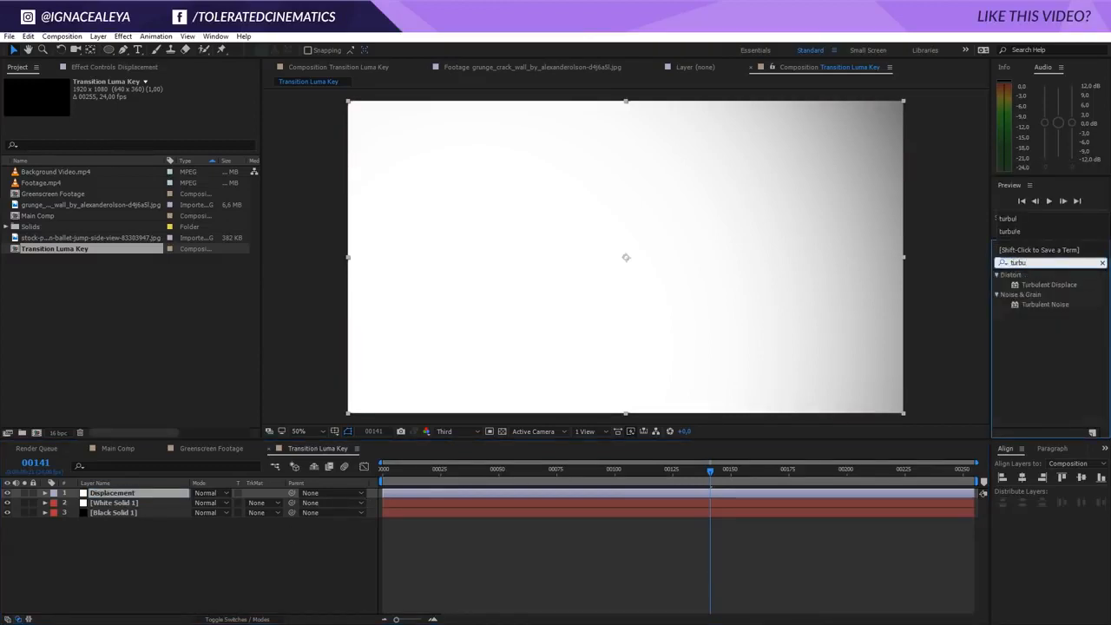
pyautogui.moveTo(1050, 290); pyautogui.dragTo(634, 424)
# - At frame 55, increase the Turbulent Displace Amount and set its Size to 84
pyautogui.moveTo(606, 503); pyautogui.dragTo(510, 473)
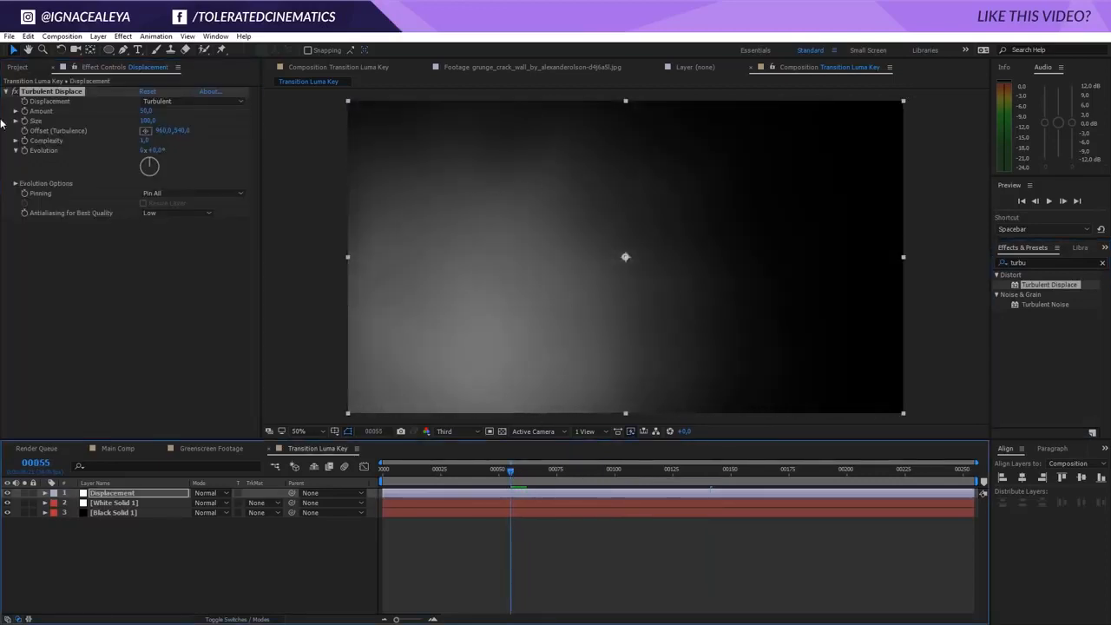
pyautogui.click(16, 91)
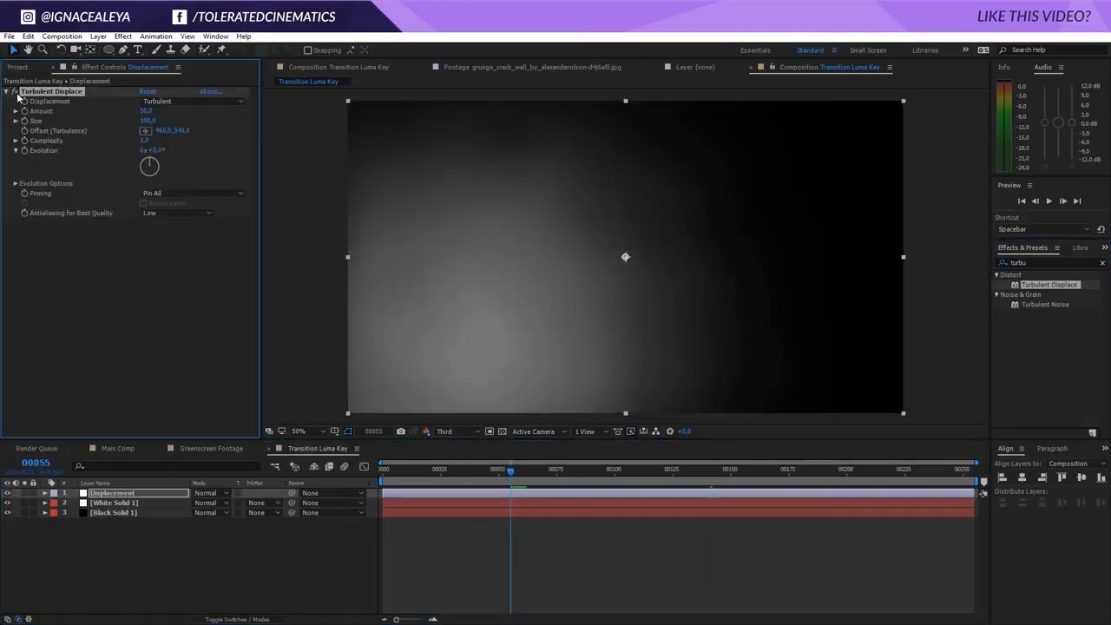
pyautogui.moveTo(148, 121); pyautogui.dragTo(129, 121)
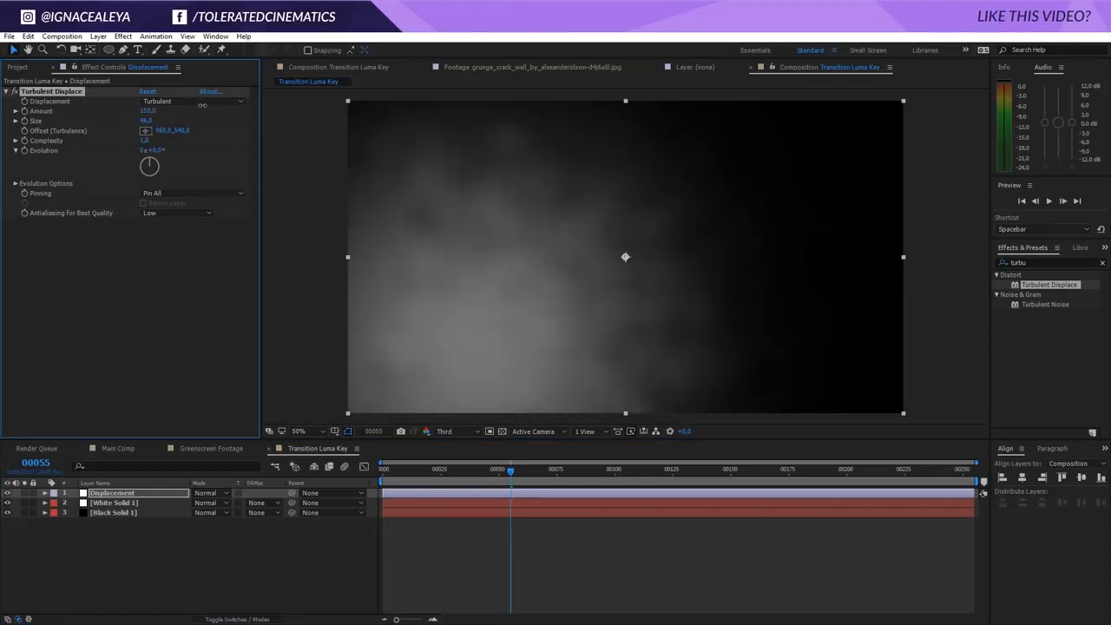
pyautogui.moveTo(145, 122); pyautogui.dragTo(168, 123)
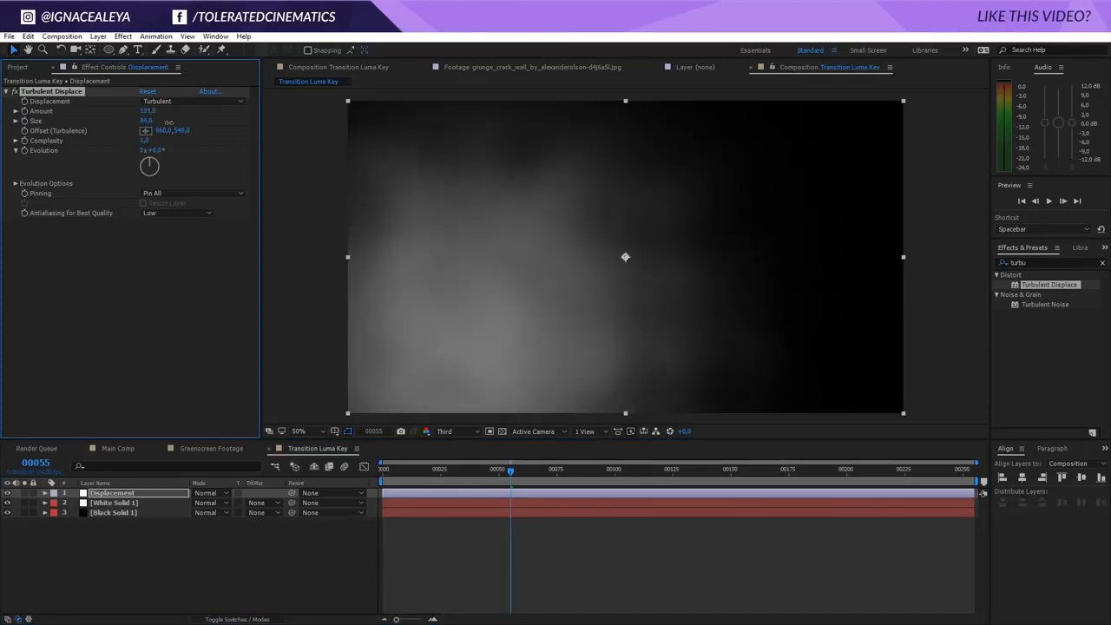
# - Add the expression time*250 to the Turbulent Displace Evolution and preview the animated transition
pyautogui.keyDown('alt'); pyautogui.click(25, 151); pyautogui.keyUp('alt')
pyautogui.write('tim')
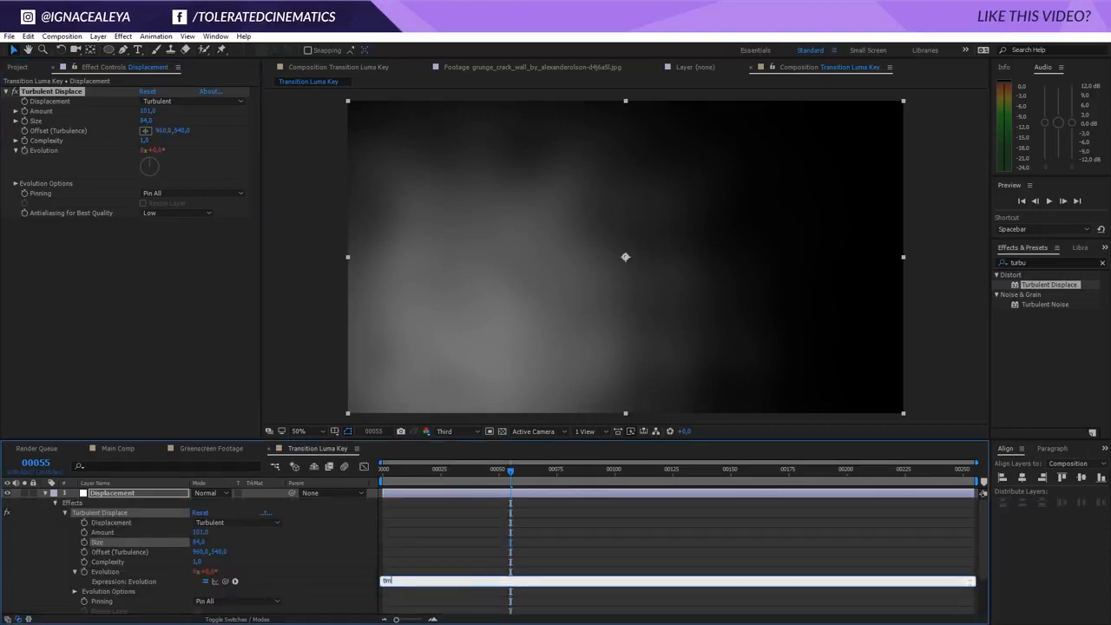
pyautogui.write('e*250')
pyautogui.press('KP_Enter')
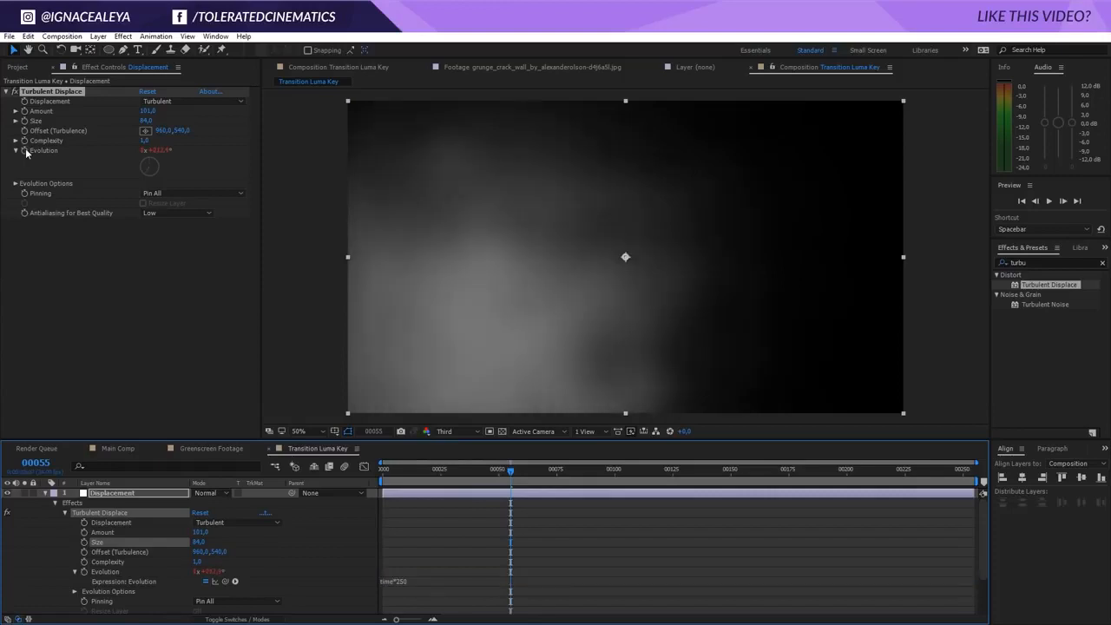
pyautogui.press('space')
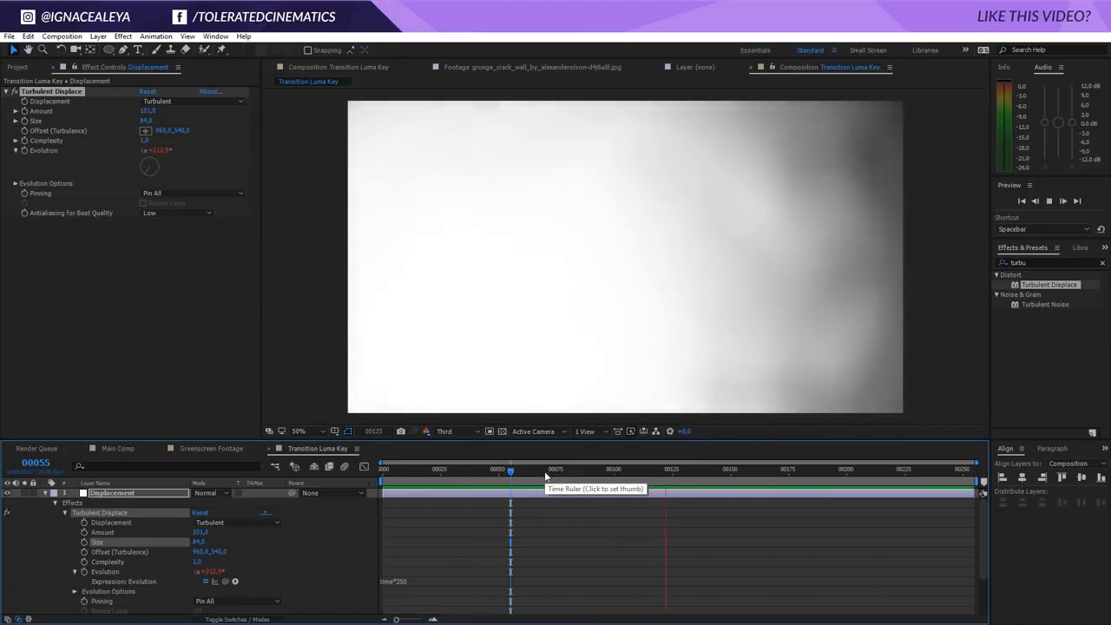
pyautogui.moveTo(551, 474); pyautogui.dragTo(566, 476)
# - Pre-compose the Displacement layer and both solids into a composition named Luma Matte Transition
pyautogui.click(45, 494)
pyautogui.moveTo(108, 535); pyautogui.dragTo(164, 495)
pyautogui.click(97, 35)
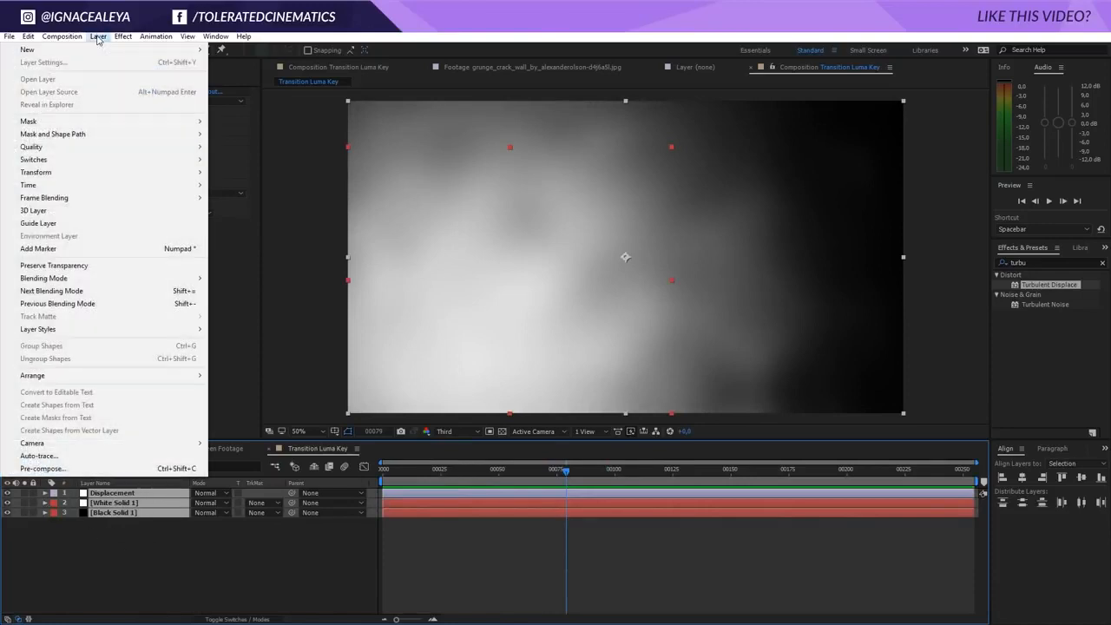
pyautogui.click(41, 467)
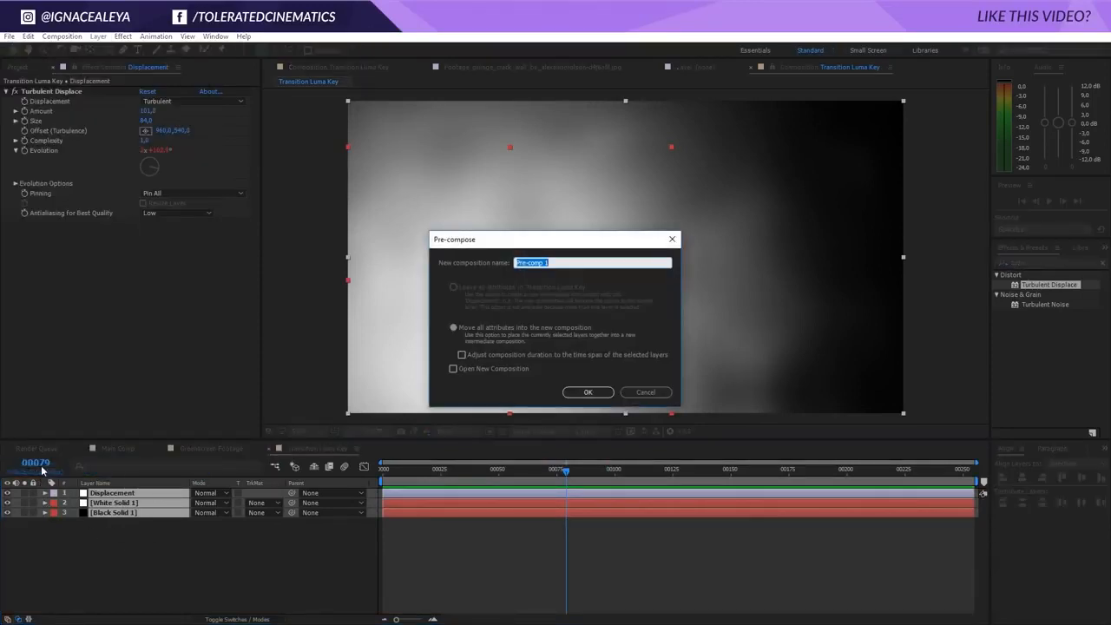
pyautogui.write('Luma Matte Transition')
pyautogui.press('Return')
# - Place the grunge crack wall image beneath the Luma Matte Transition layer in Transition Luma Key
pyautogui.click(18, 67)
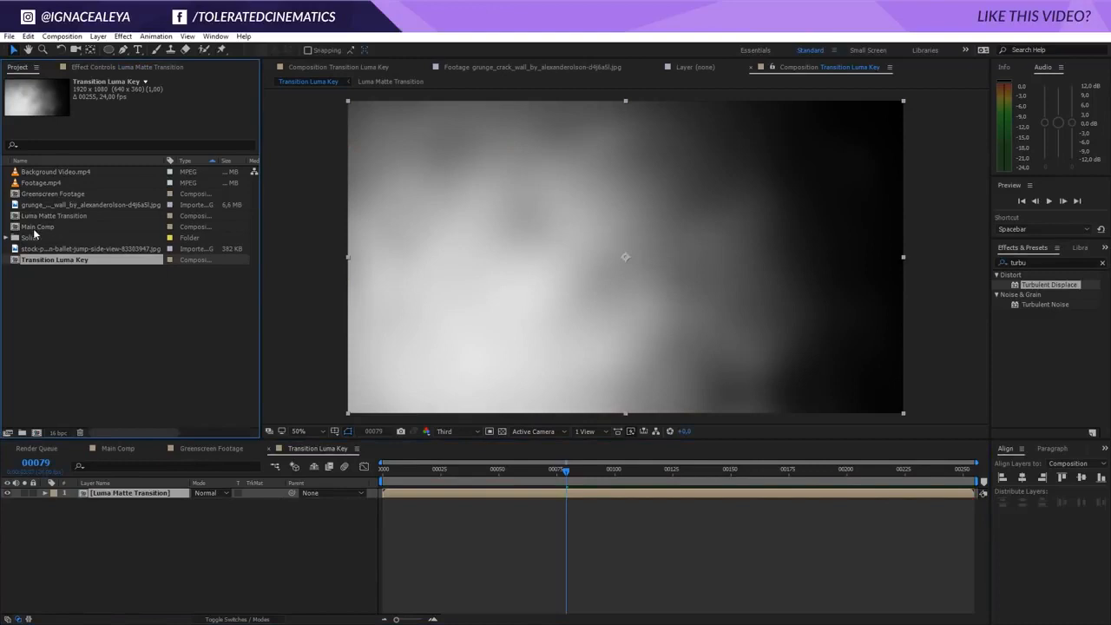
pyautogui.moveTo(49, 207); pyautogui.dragTo(107, 513)
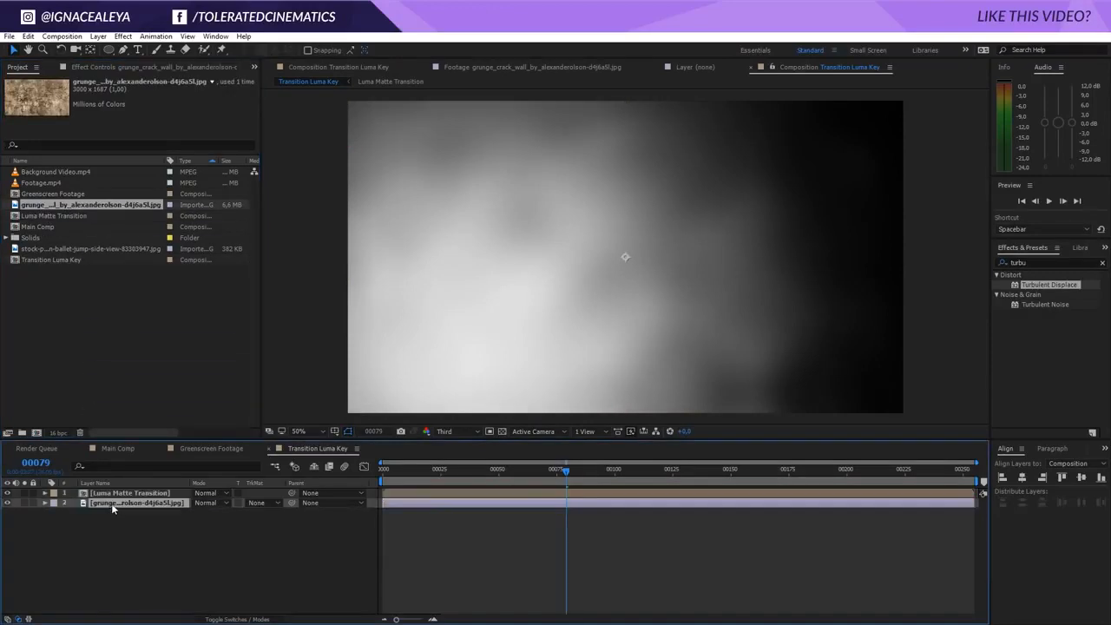
pyautogui.click(98, 493)
# - Apply the Tint color correction effect to the grunge wall layer, then select the Luma Matte Transition layer
pyautogui.click(114, 503)
pyautogui.click(123, 37)
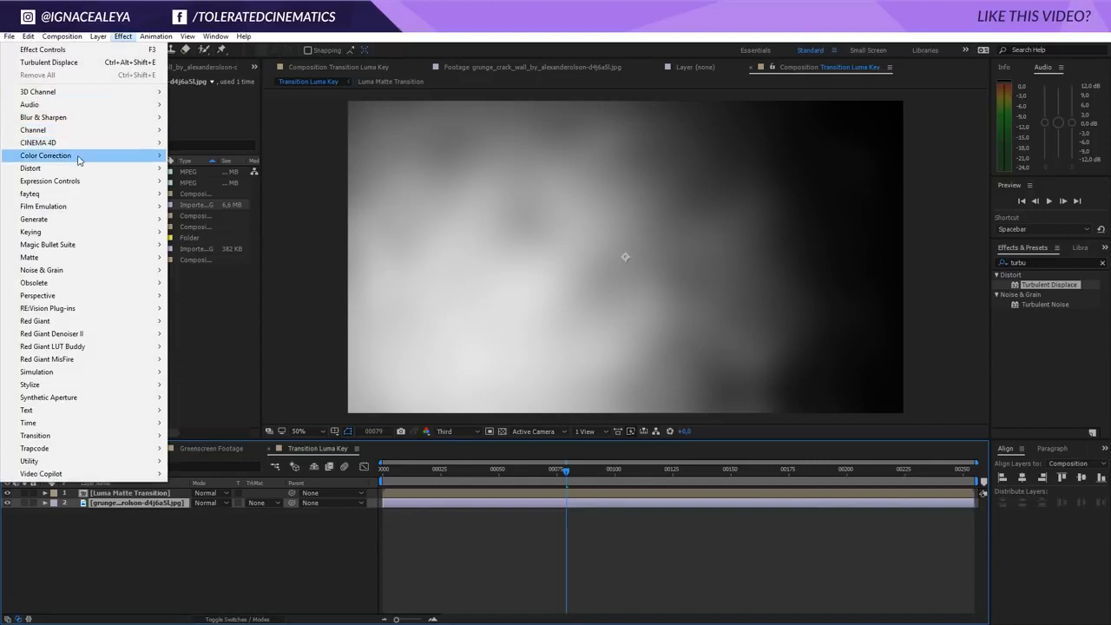
pyautogui.moveTo(80, 156)
pyautogui.click(225, 555)
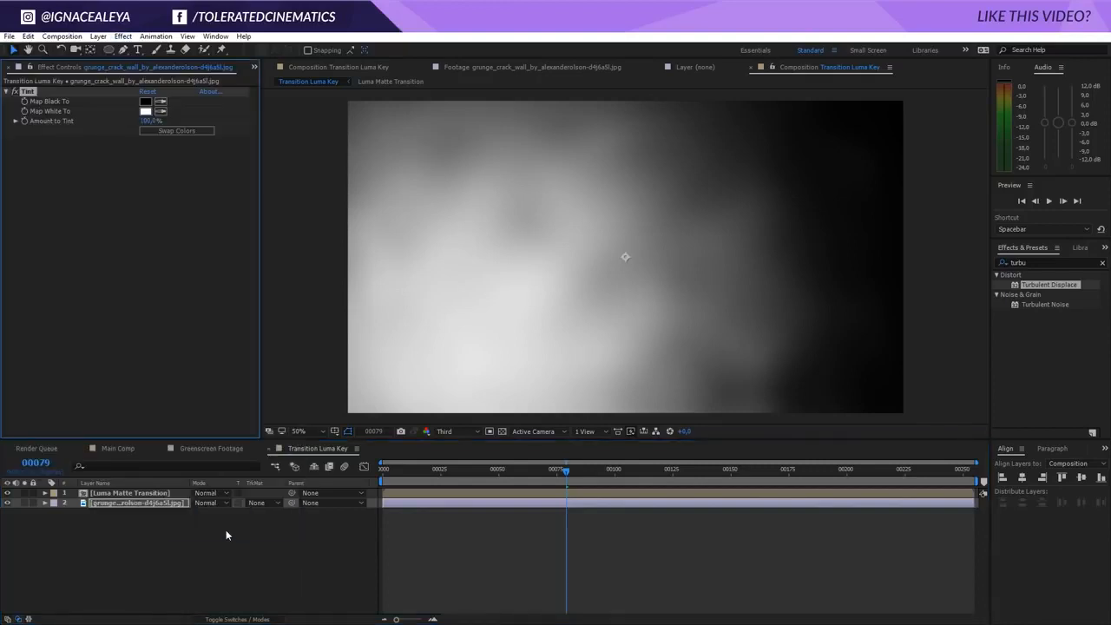
pyautogui.click(194, 526)
pyautogui.click(137, 493)
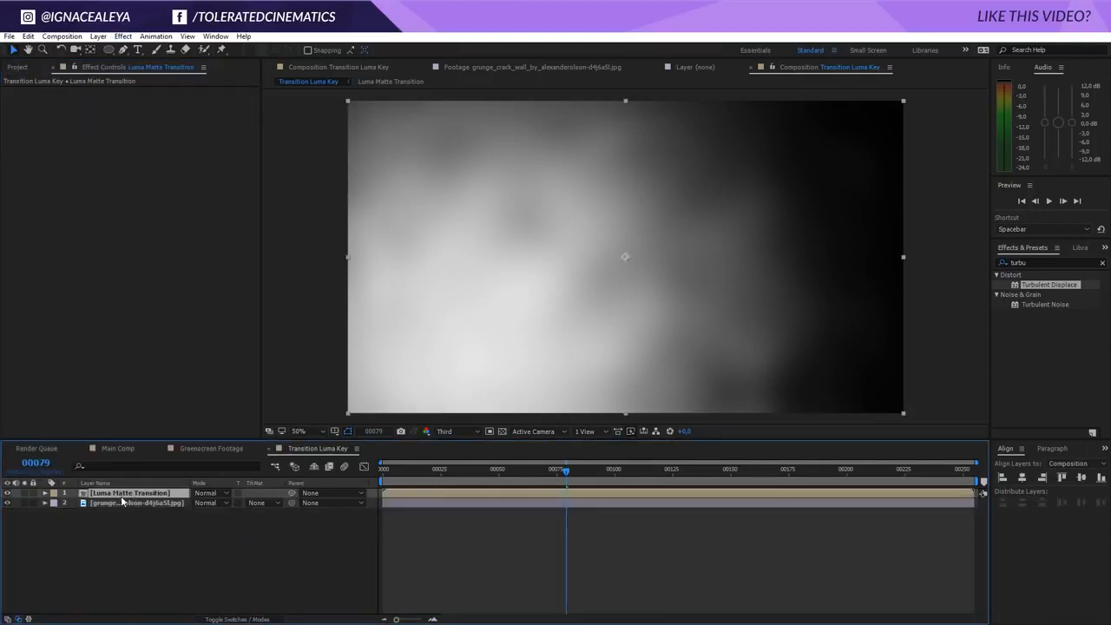
# - Set the Luma Matte Transition layer's blending mode to Linear Light and scrub through the grunge transition
pyautogui.click(237, 620)
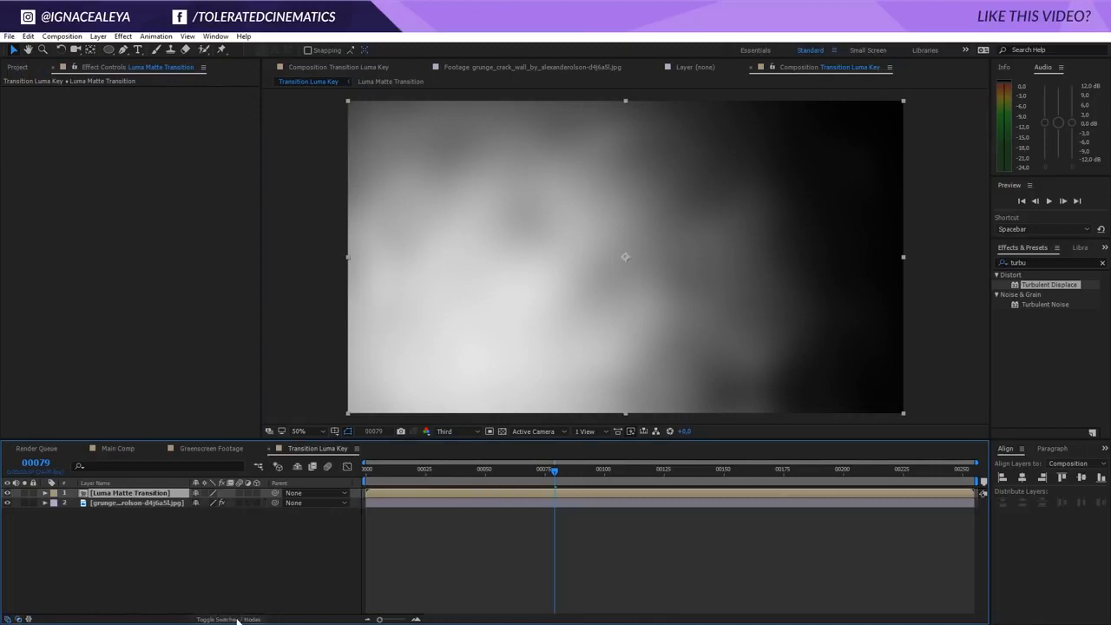
pyautogui.click(237, 620)
pyautogui.click(237, 620)
pyautogui.click(237, 620)
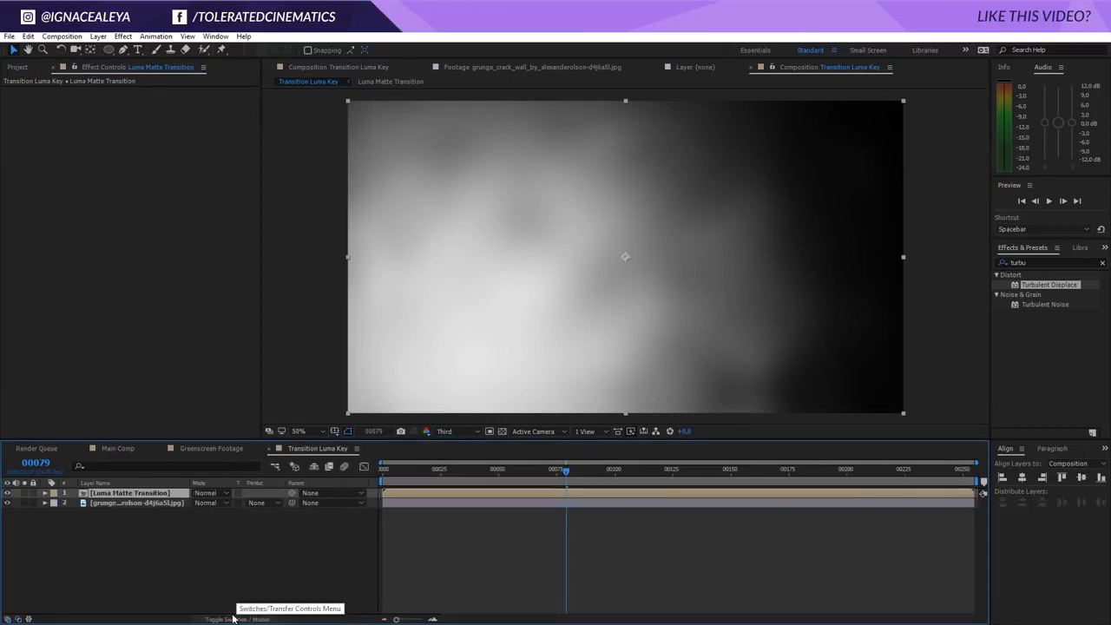
pyautogui.click(207, 493)
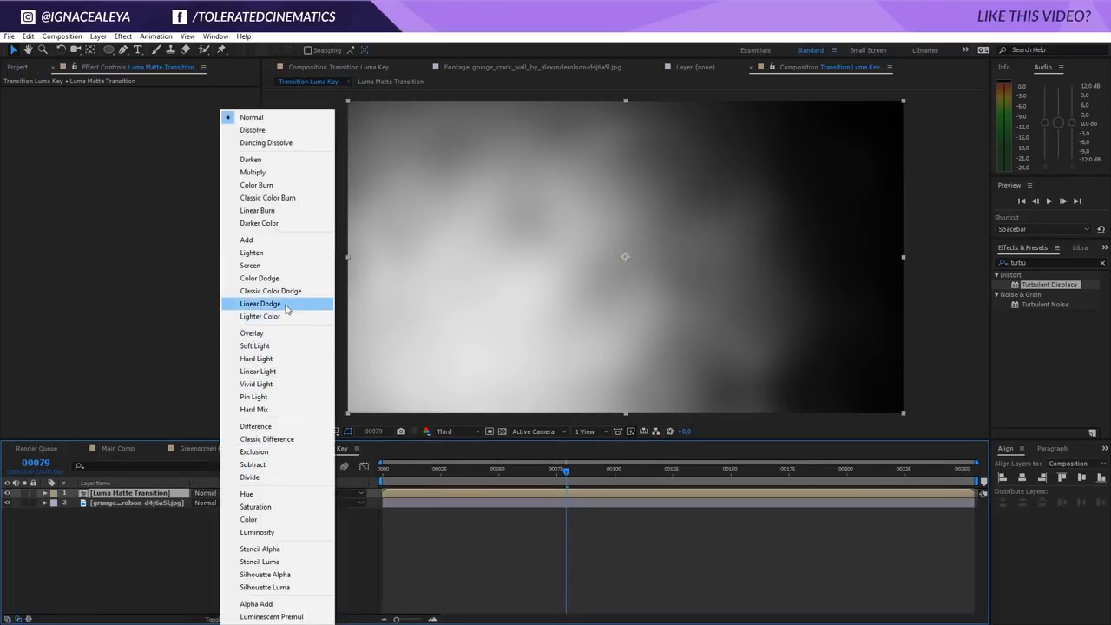
pyautogui.click(277, 316)
pyautogui.click(206, 493)
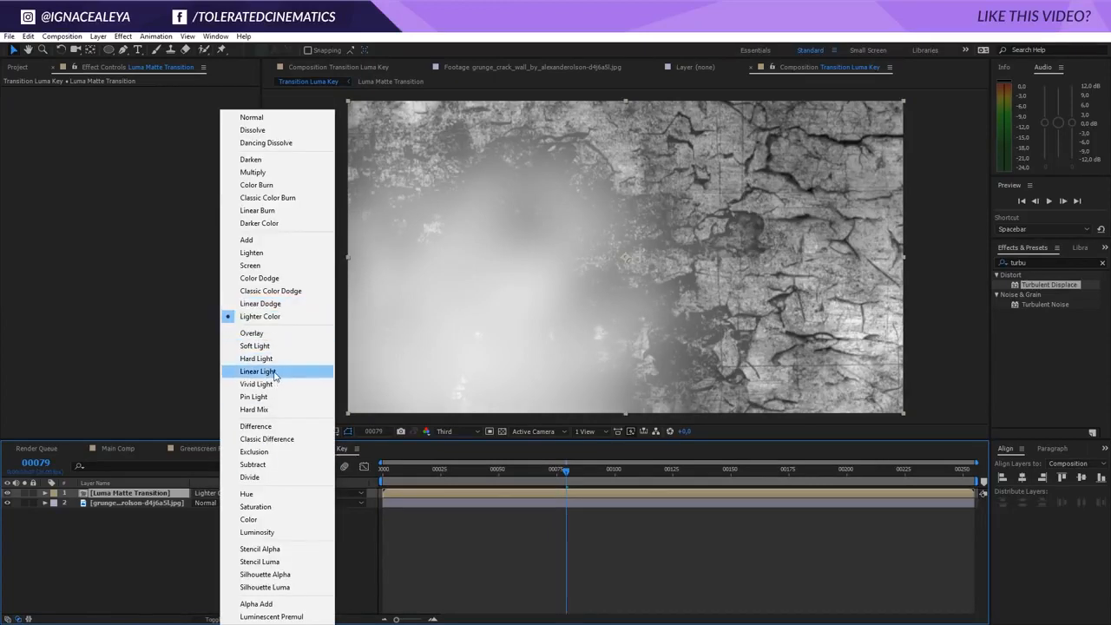
pyautogui.click(276, 372)
pyautogui.click(254, 560)
pyautogui.moveTo(564, 469); pyautogui.dragTo(640, 494)
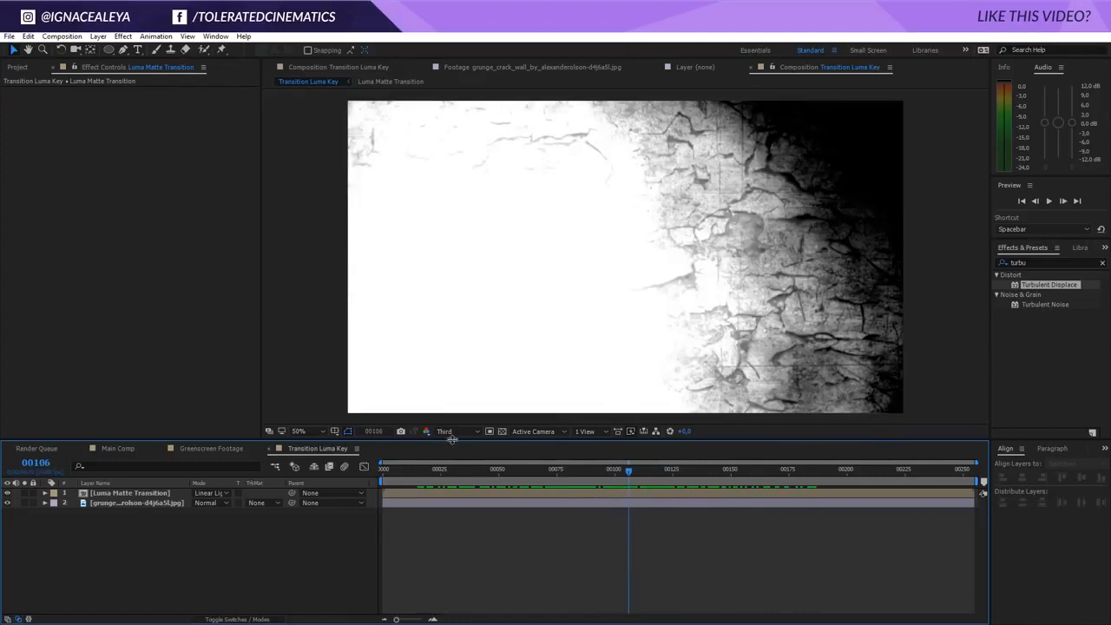
pyautogui.click(157, 504)
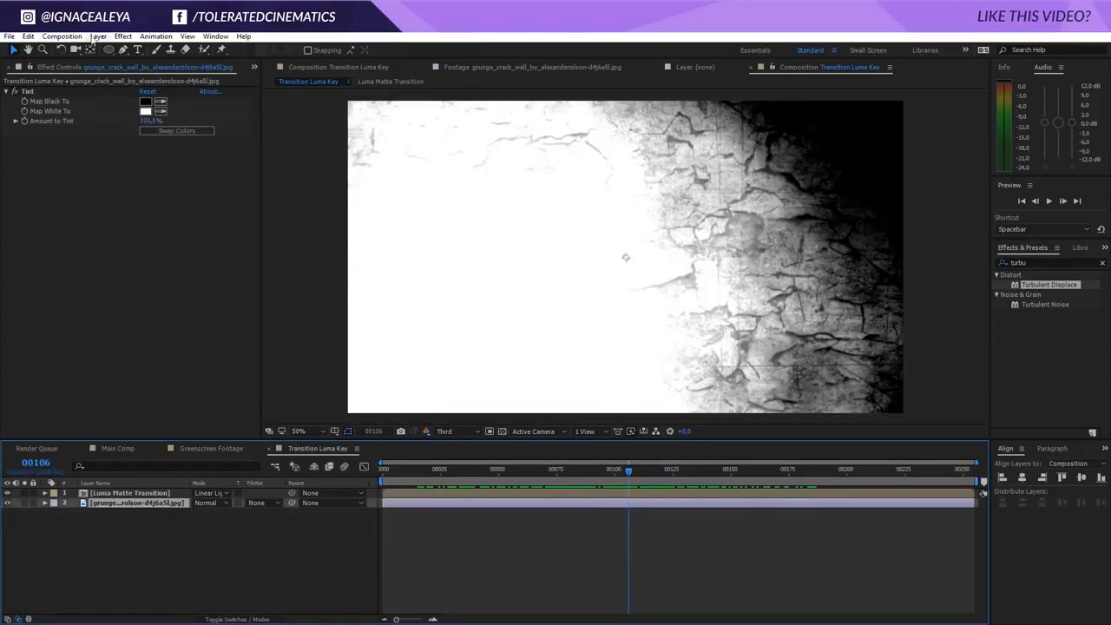
pyautogui.click(123, 37)
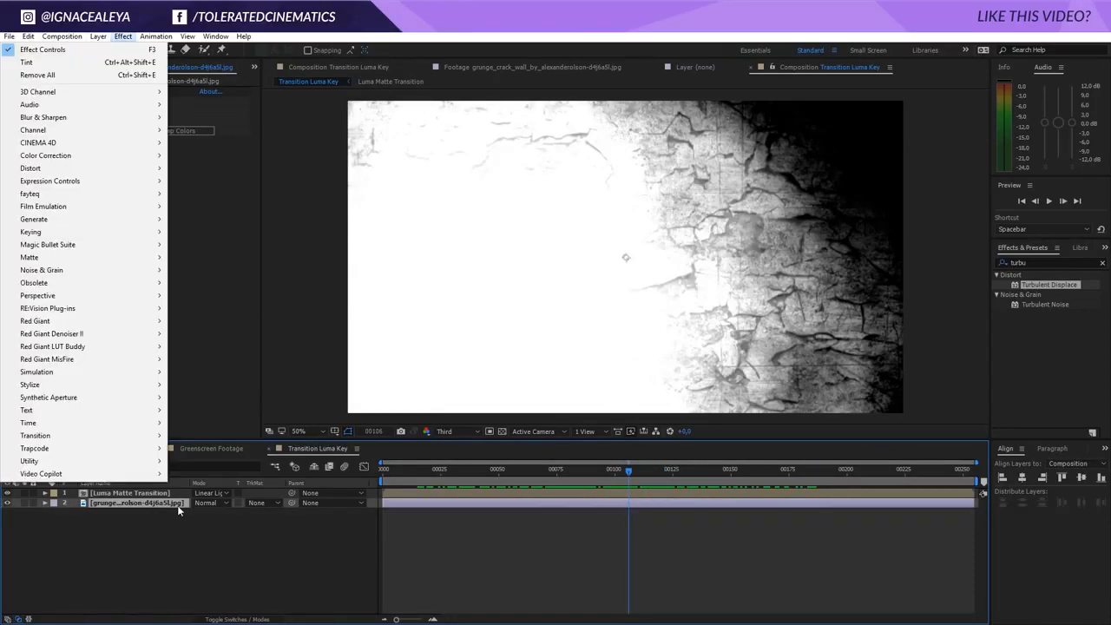
pyautogui.click(184, 528)
# - Add the Luma Matte Transition composition above Greenscreen Footage in Main Comp and scrub through its black-to-white wipe
pyautogui.click(128, 447)
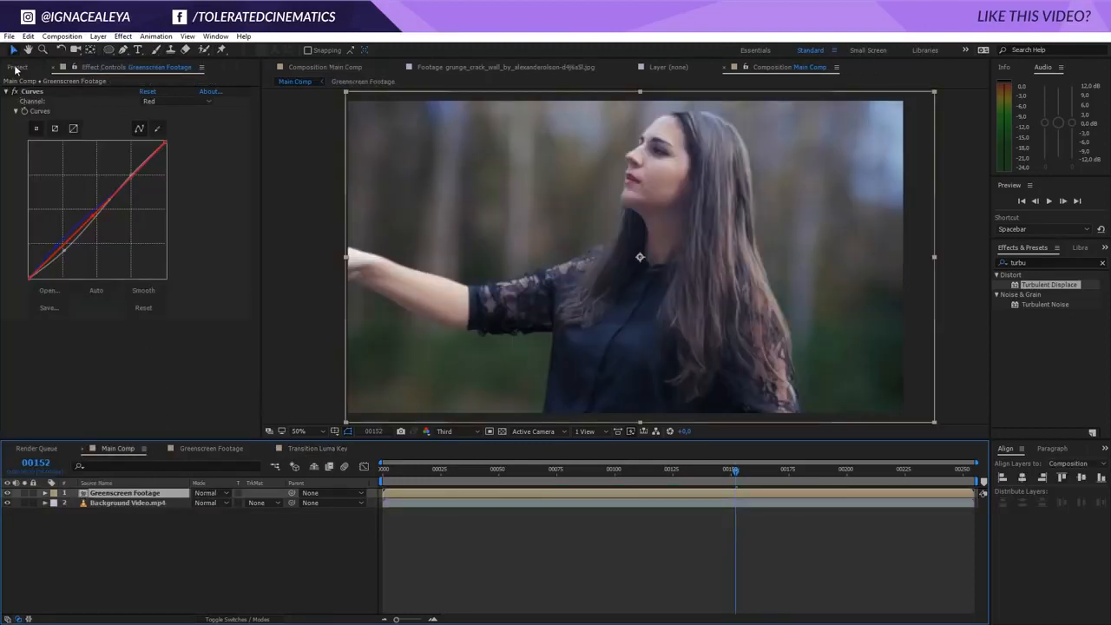
pyautogui.click(17, 68)
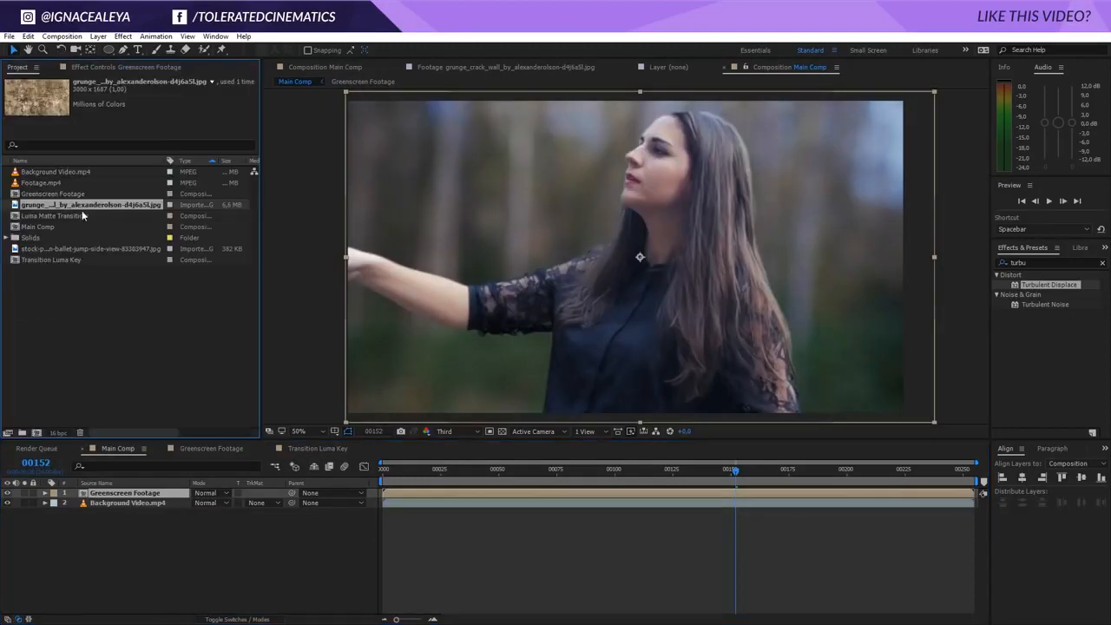
pyautogui.moveTo(63, 216); pyautogui.dragTo(120, 495)
pyautogui.click(121, 503)
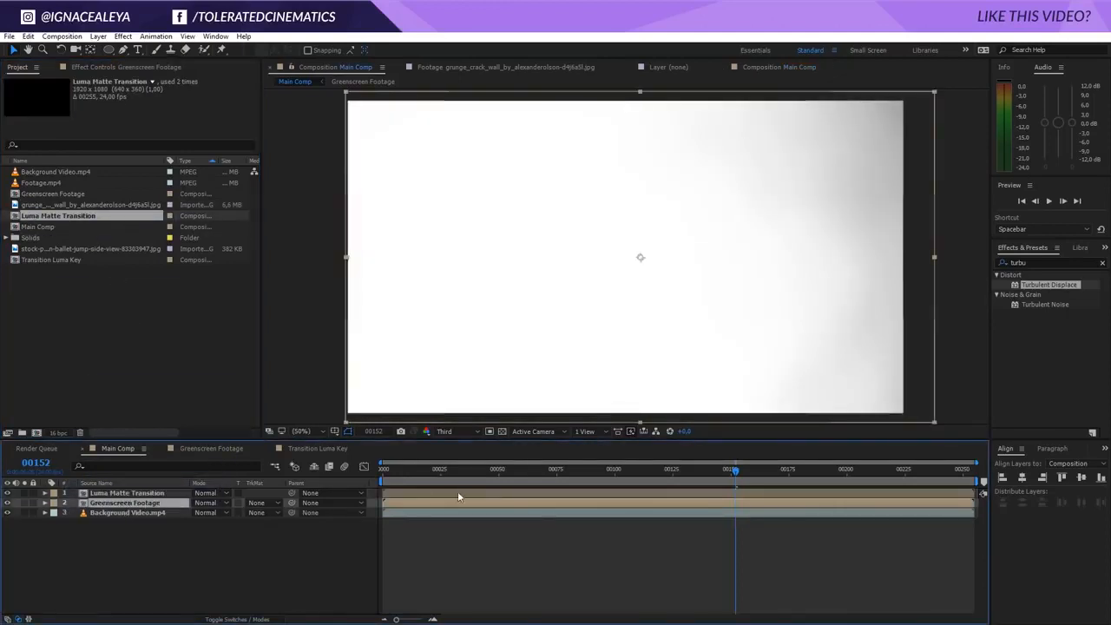
pyautogui.moveTo(454, 473); pyautogui.dragTo(620, 519)
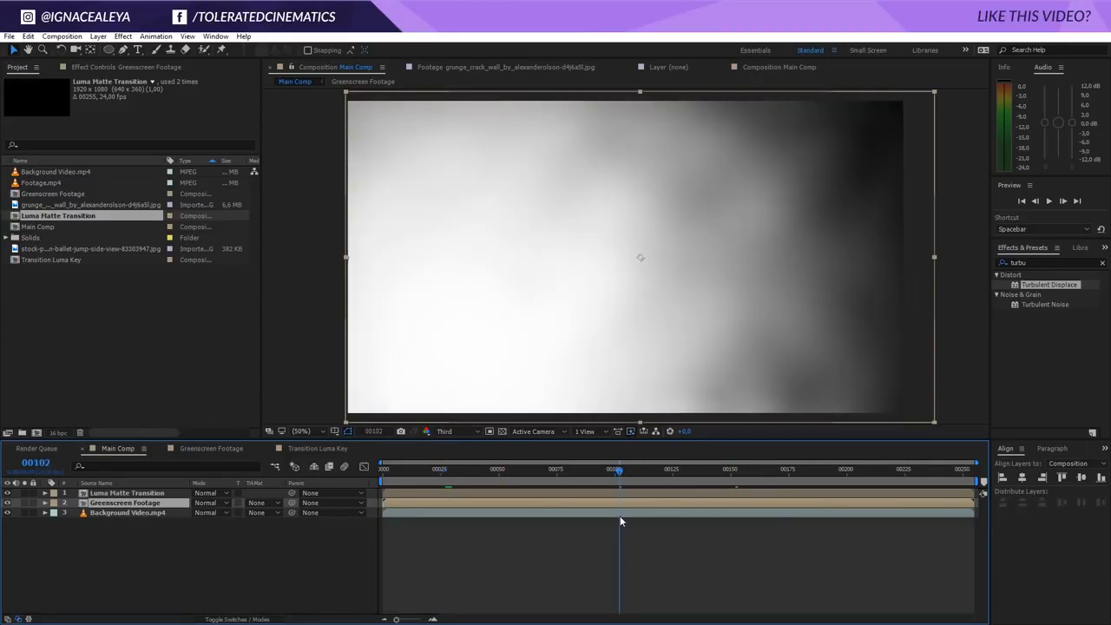
pyautogui.moveTo(620, 516); pyautogui.dragTo(484, 533)
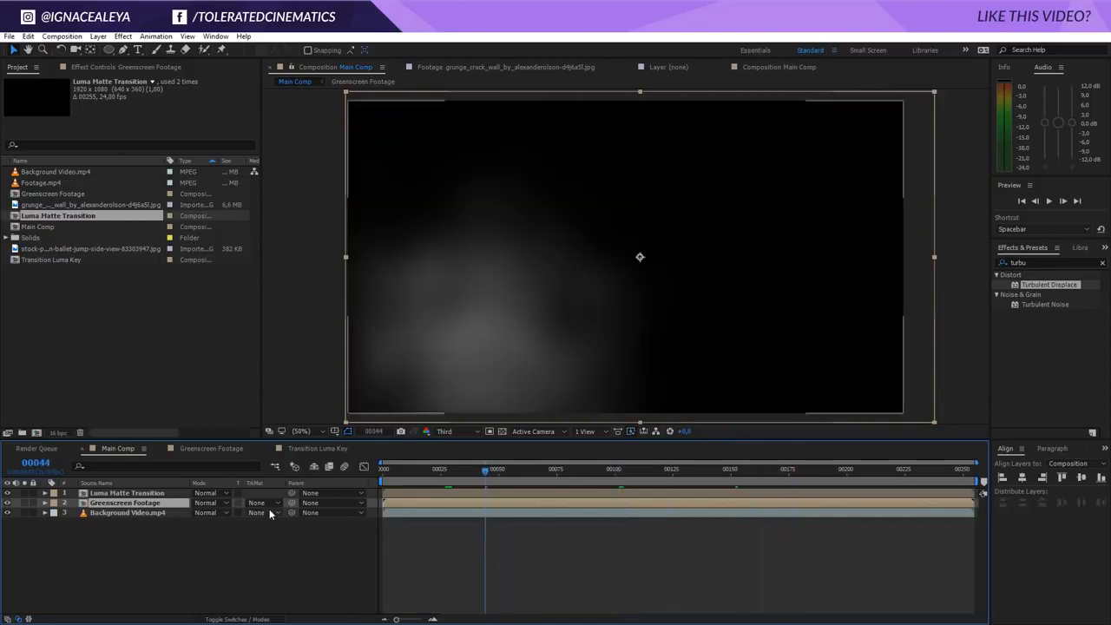
# - Try the Luma Matte "Luma Matte Transition" as the Greenscreen Footage layer's track matte and scrub the result
pyautogui.click(265, 504)
pyautogui.click(285, 557)
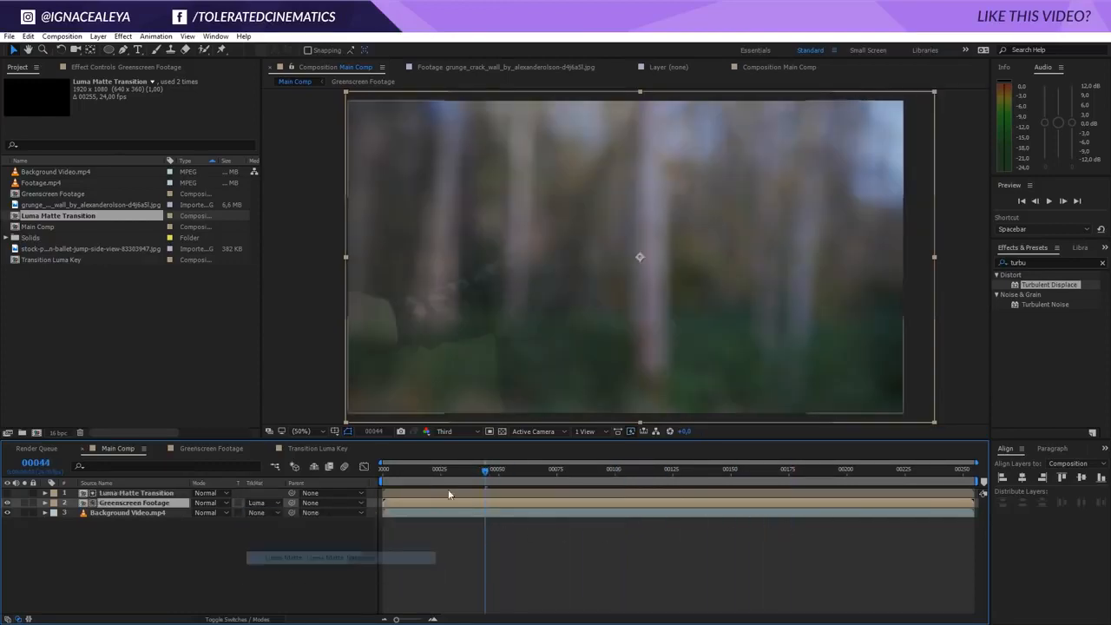
pyautogui.moveTo(482, 467); pyautogui.dragTo(654, 499)
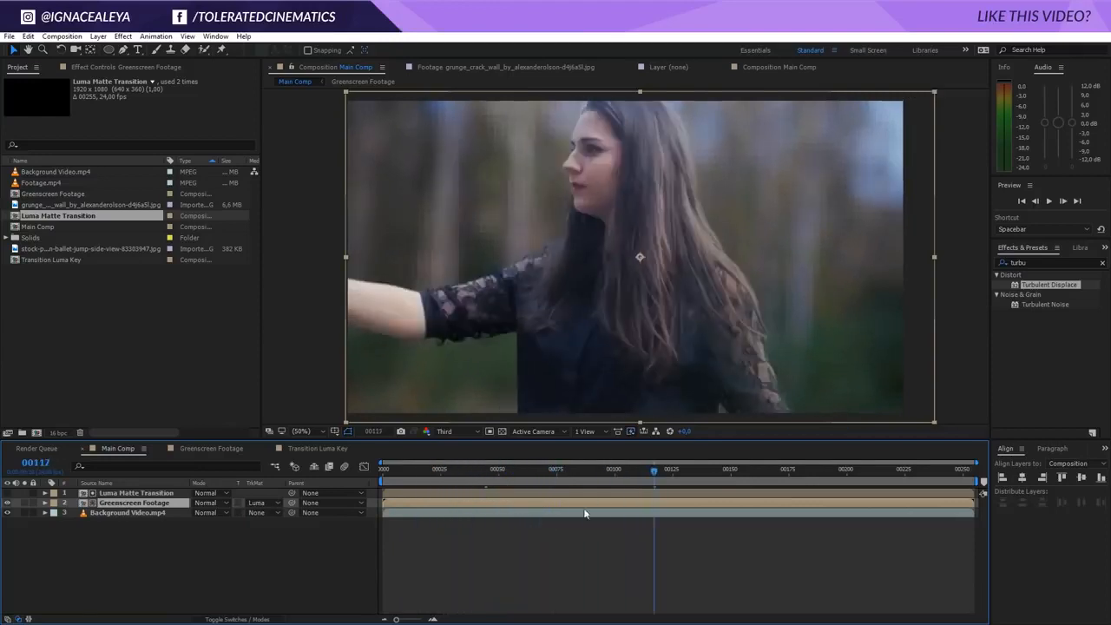
# - Set the Greenscreen Footage track matte to Luma Inverted Matte "Luma Matte Transition" and scrub through the woman's disappearance
pyautogui.click(277, 501)
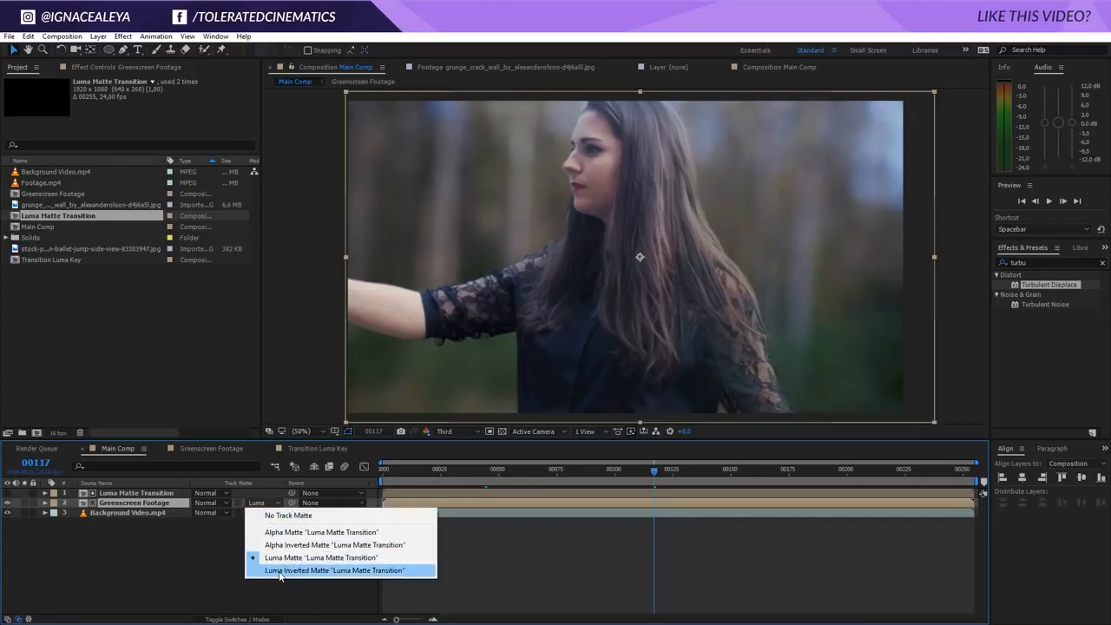
pyautogui.click(279, 571)
pyautogui.moveTo(411, 470); pyautogui.dragTo(560, 476)
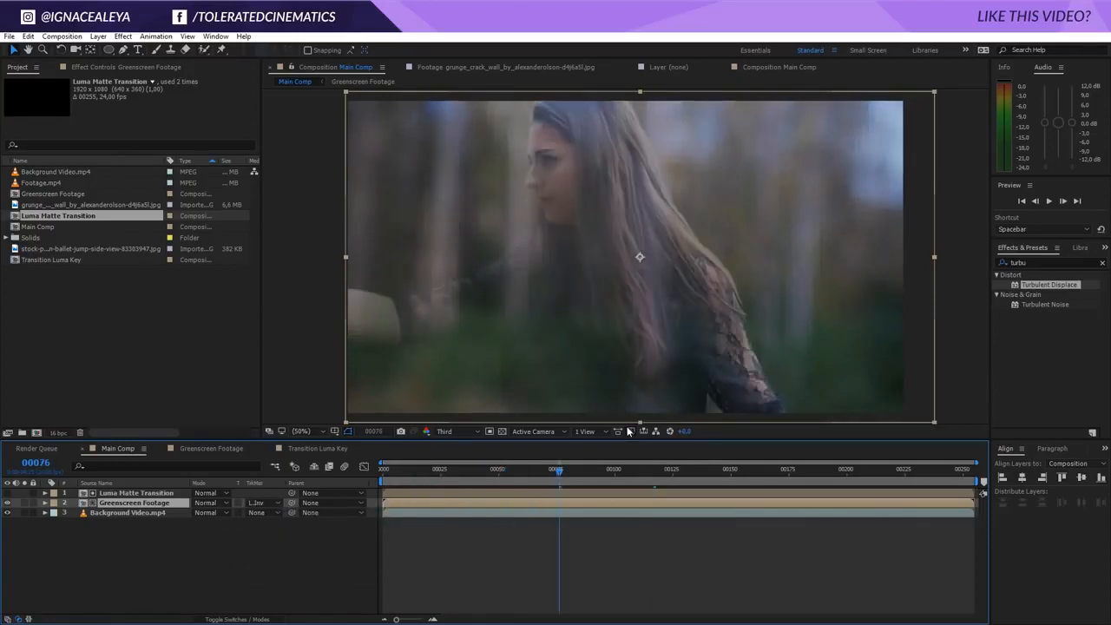
pyautogui.moveTo(565, 473); pyautogui.dragTo(667, 487)
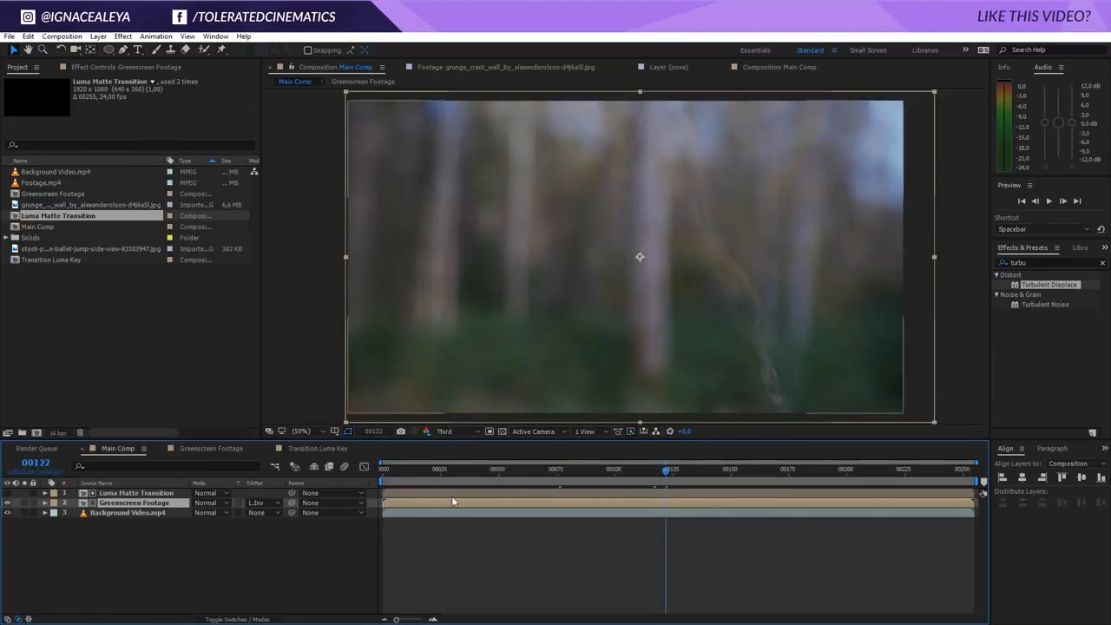
pyautogui.moveTo(603, 473); pyautogui.dragTo(592, 474)
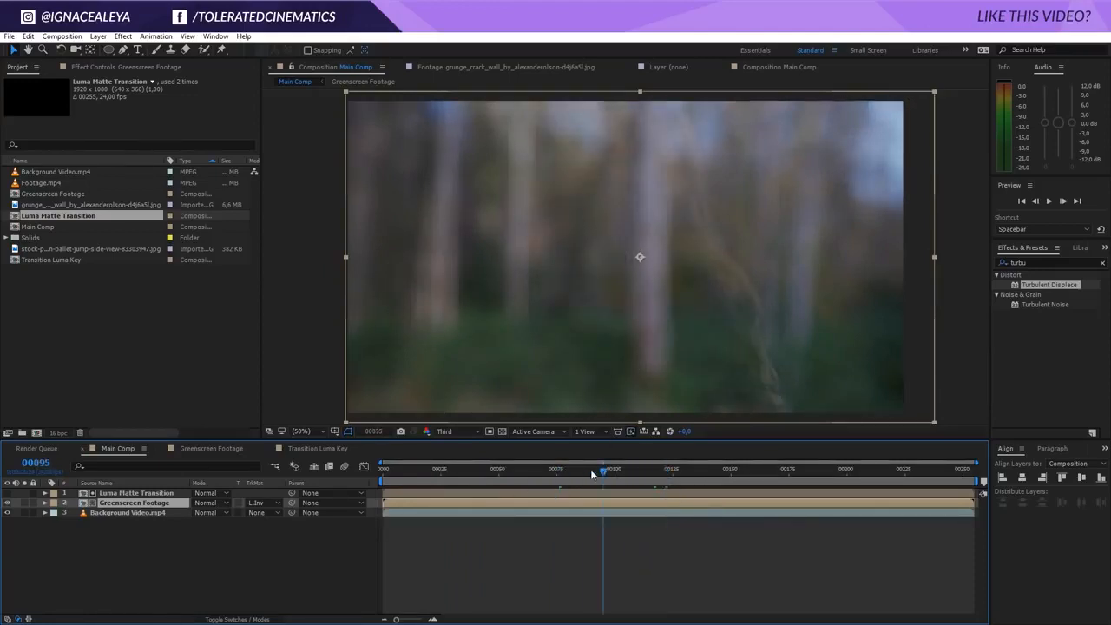
# - Apply Curves to the Luma Matte Transition layer in Main Comp and shape a steep RGB S-curve for a harder matte edge
pyautogui.click(128, 495)
pyautogui.click(123, 36)
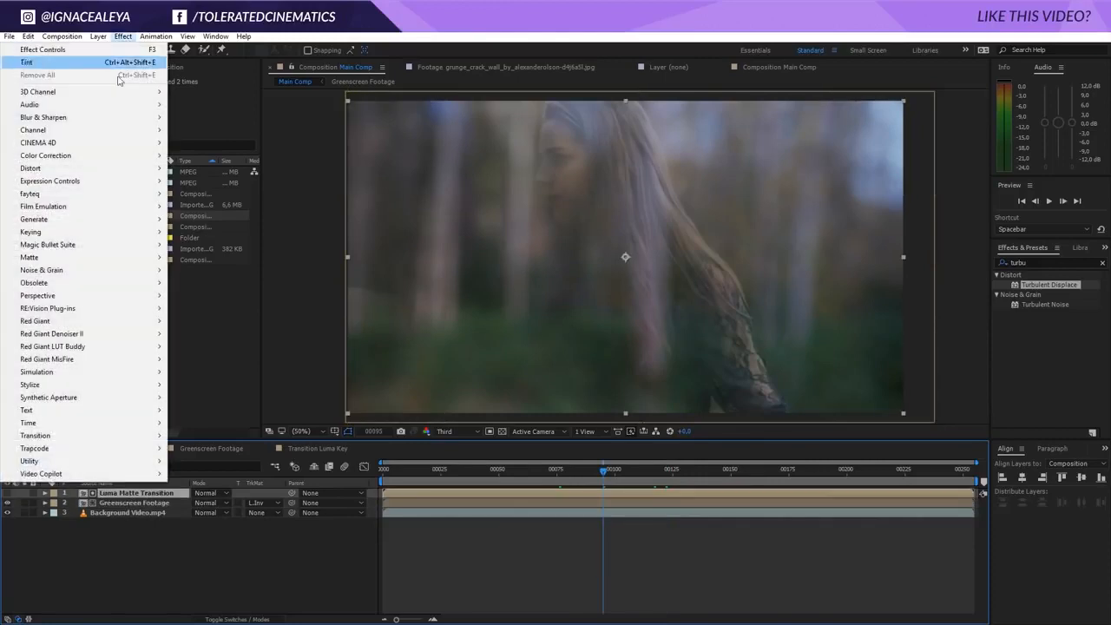
pyautogui.moveTo(104, 155)
pyautogui.click(216, 385)
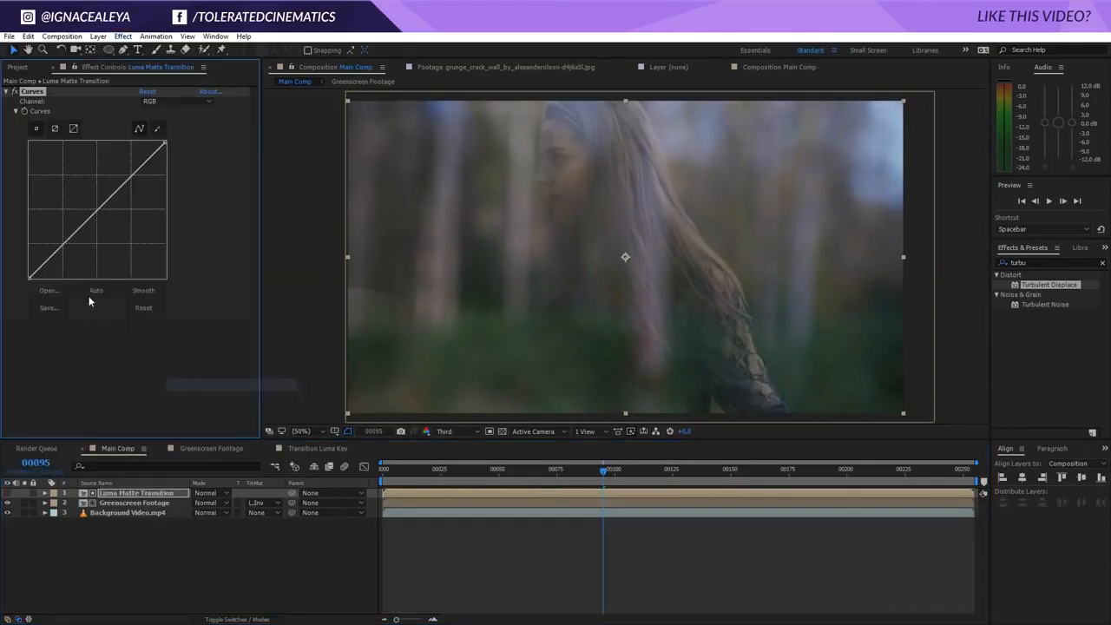
pyautogui.moveTo(78, 230); pyautogui.dragTo(110, 204)
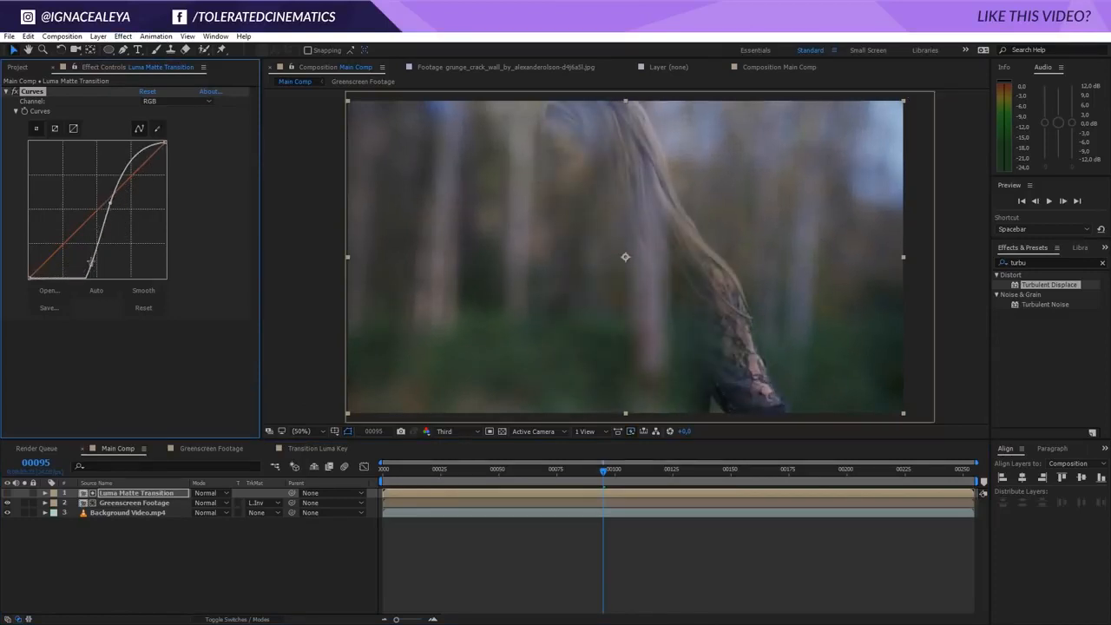
pyautogui.moveTo(90, 261); pyautogui.dragTo(86, 259)
pyautogui.moveTo(110, 203); pyautogui.dragTo(118, 165)
pyautogui.click(610, 470)
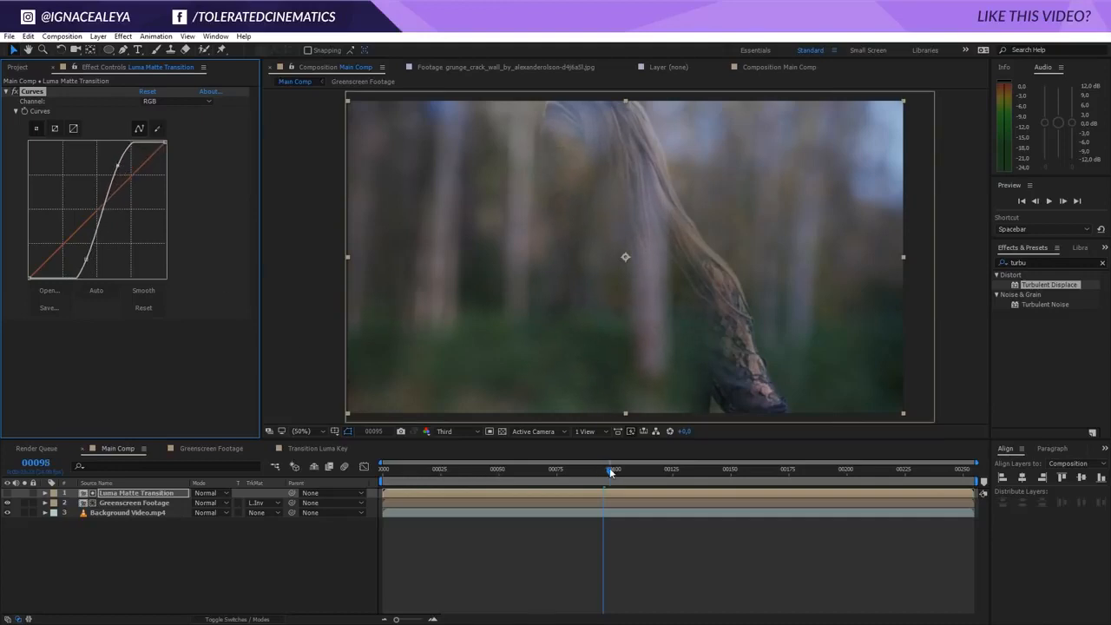
pyautogui.moveTo(611, 470); pyautogui.dragTo(547, 469)
# - Replace the Luma Matte Transition layer in Main Comp with the Transition Luma Key composition, keeping its Curves effect
pyautogui.doubleClick(136, 492)
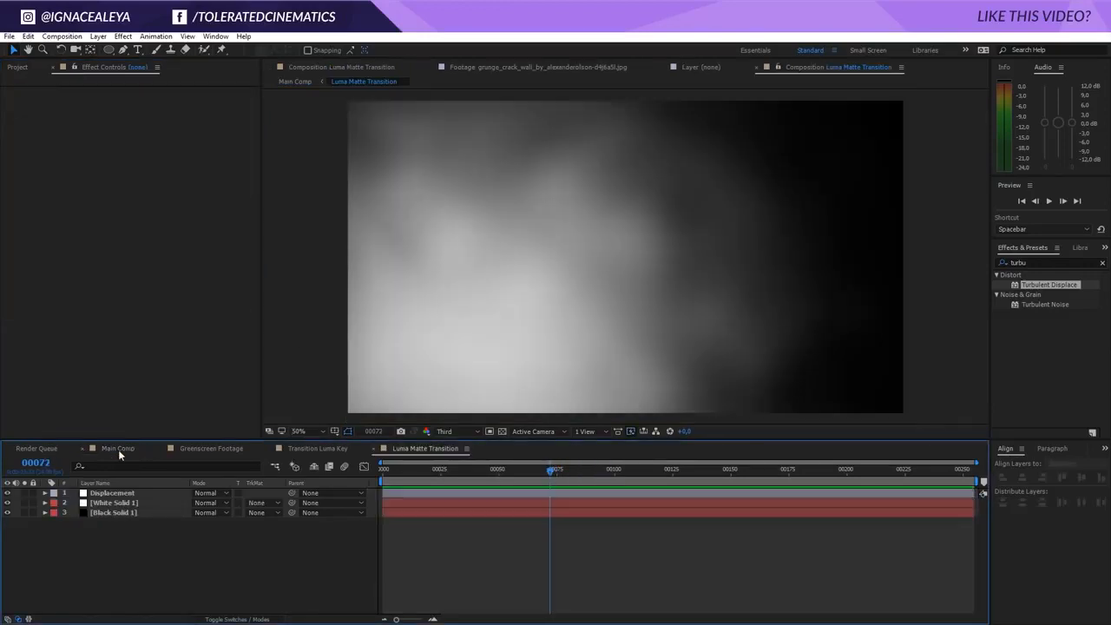
pyautogui.click(118, 449)
pyautogui.click(111, 495)
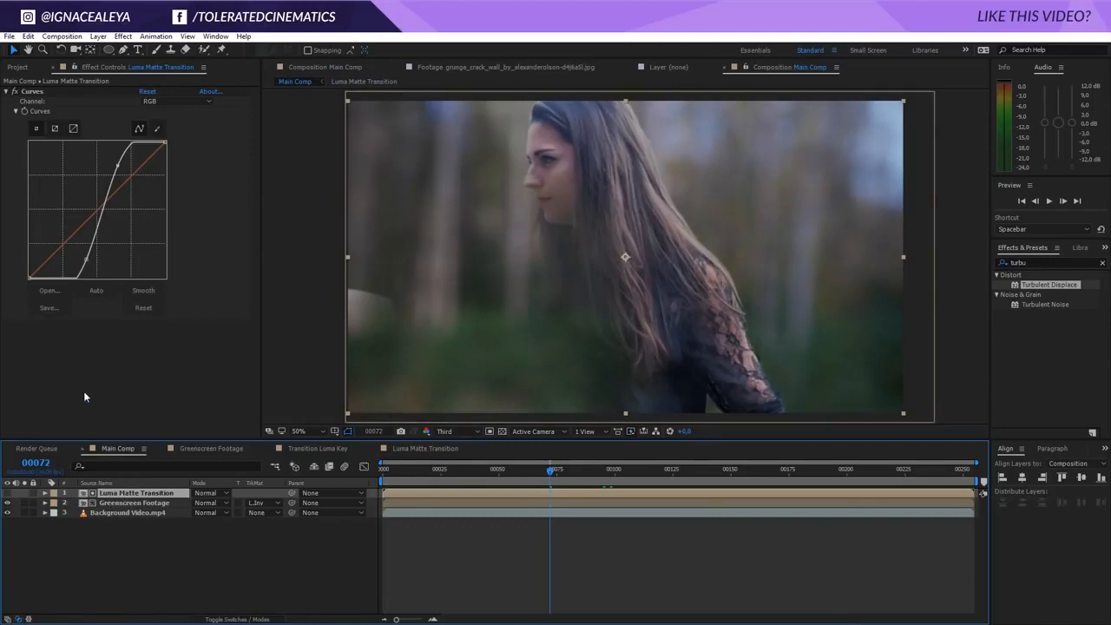
pyautogui.click(18, 67)
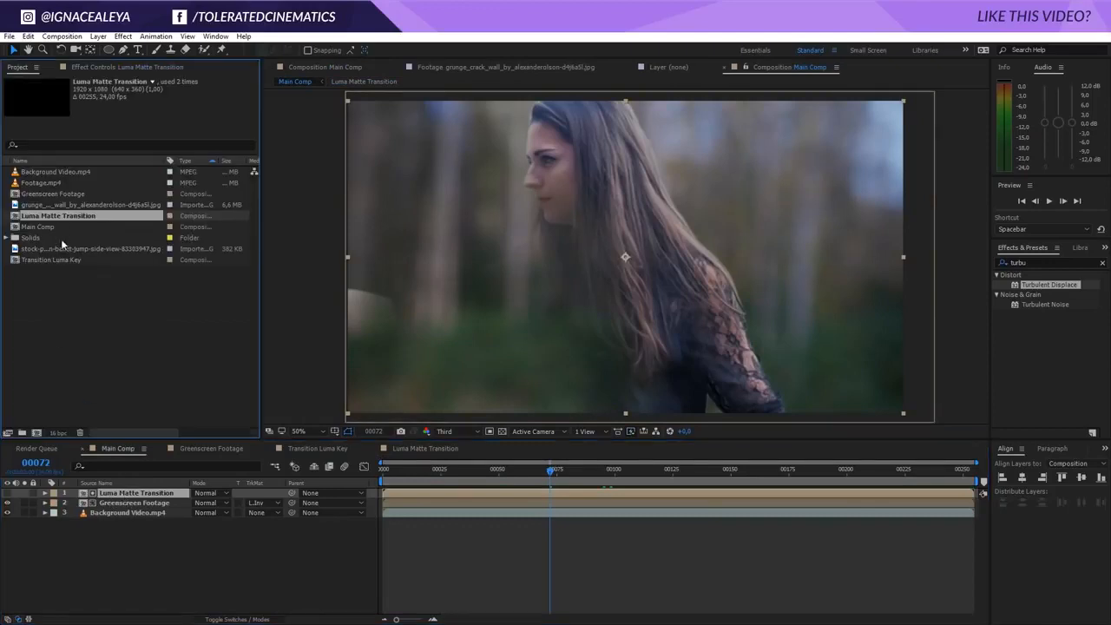
pyautogui.click(47, 261)
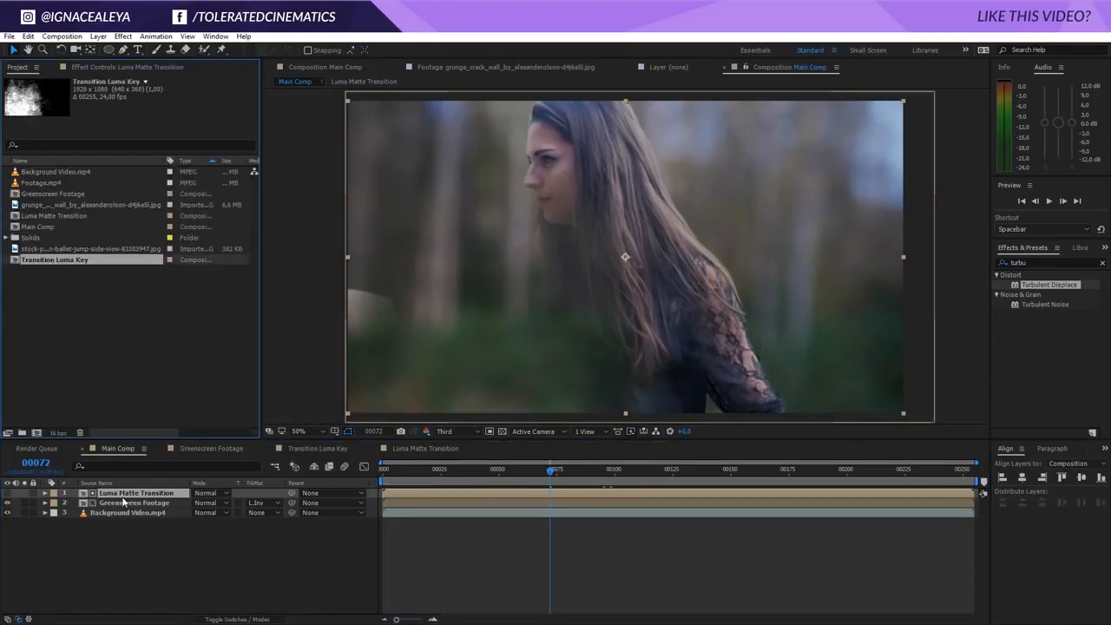
pyautogui.moveTo(87, 260); pyautogui.dragTo(152, 497)
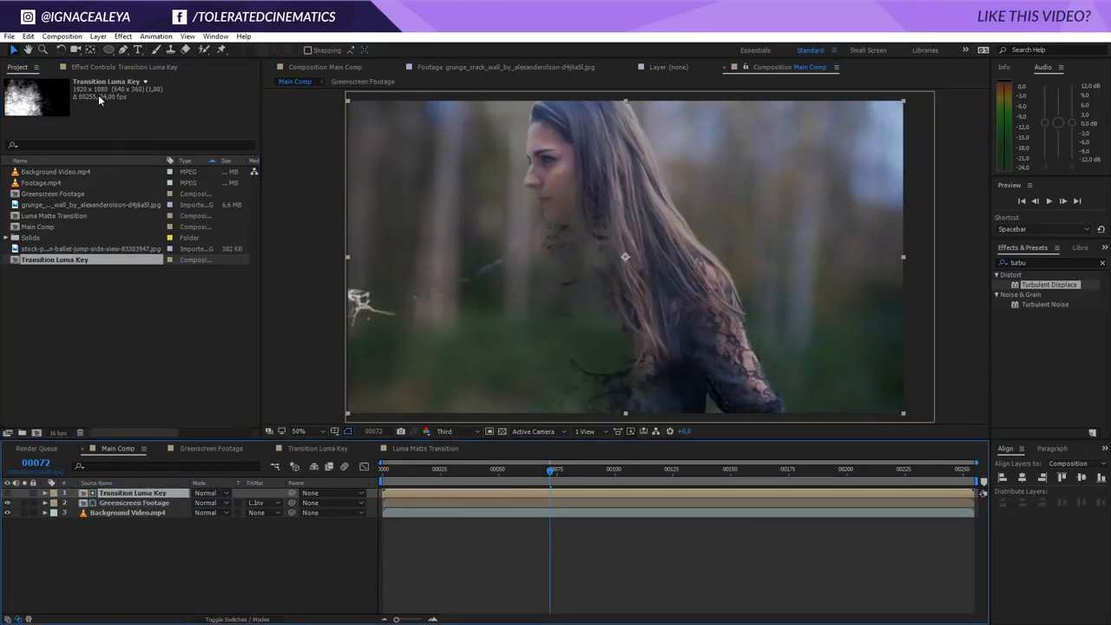
# - Soften the upper part of the Transition Luma Key layer's RGB S-curve and scrub through the grungy disintegration
pyautogui.click(113, 68)
pyautogui.moveTo(119, 160); pyautogui.dragTo(126, 173)
pyautogui.moveTo(85, 259); pyautogui.dragTo(86, 263)
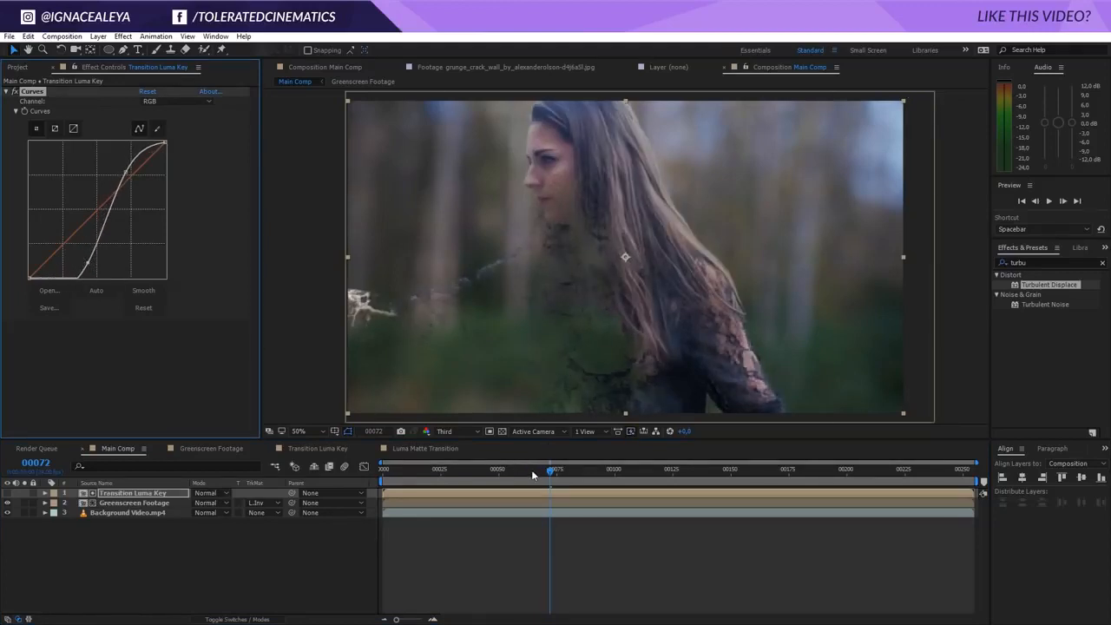
pyautogui.moveTo(531, 469)
pyautogui.mouseDown()
pyautogui.moveTo(446, 480)
pyautogui.moveTo(535, 487)
pyautogui.mouseUp()
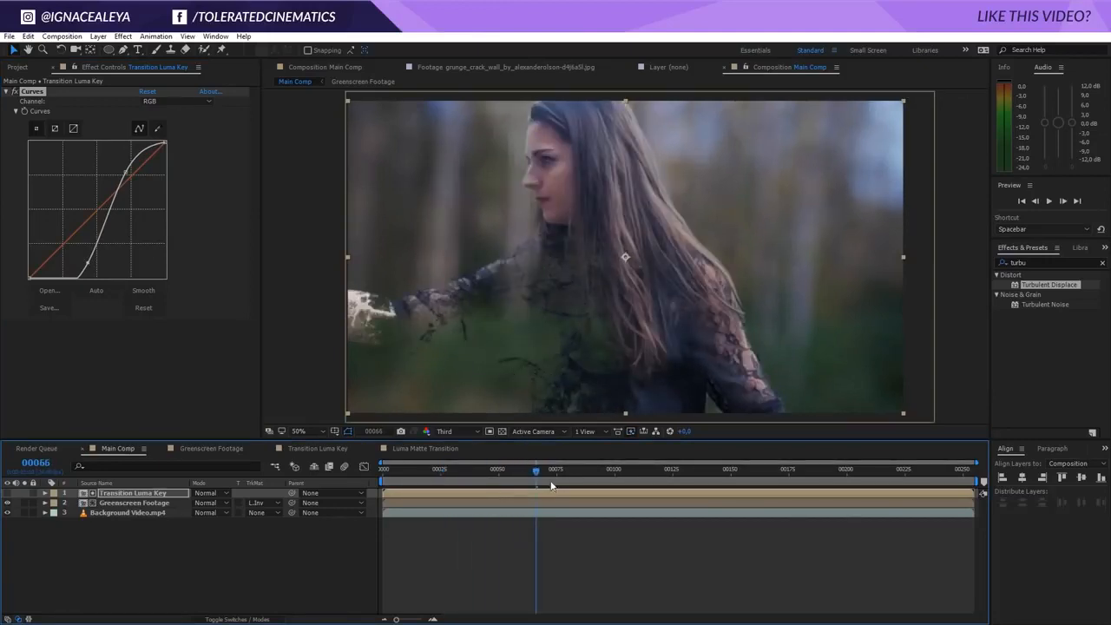
pyautogui.moveTo(552, 485); pyautogui.dragTo(591, 483)
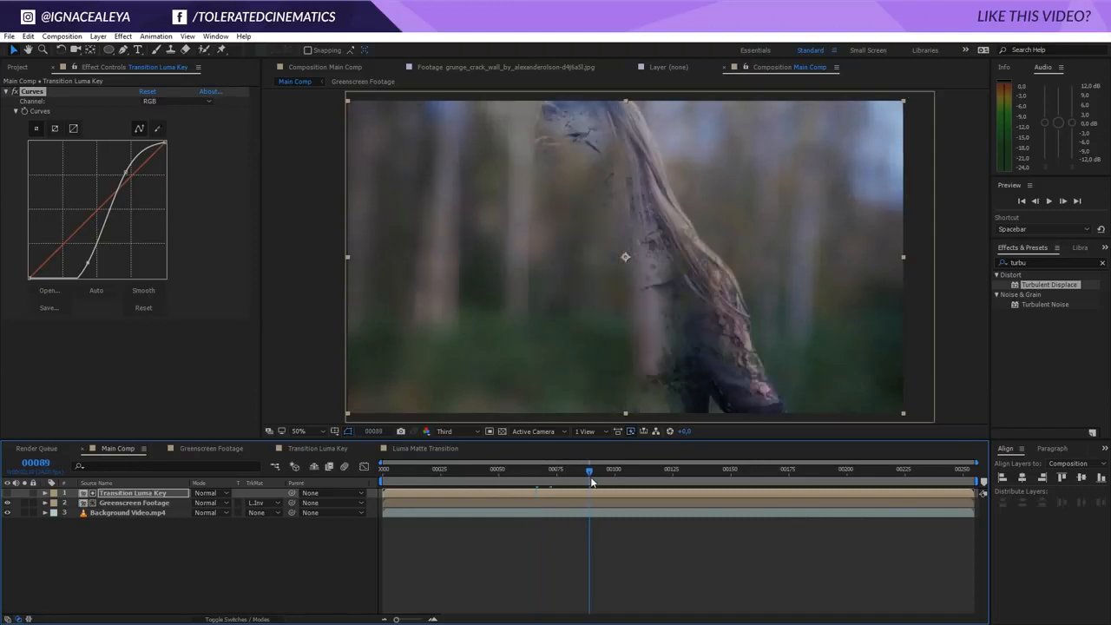
# - Apply Gaussian Blur with a Blurriness of 10 to the Transition Luma Key layer and check the transition at an earlier frame
pyautogui.click(155, 506)
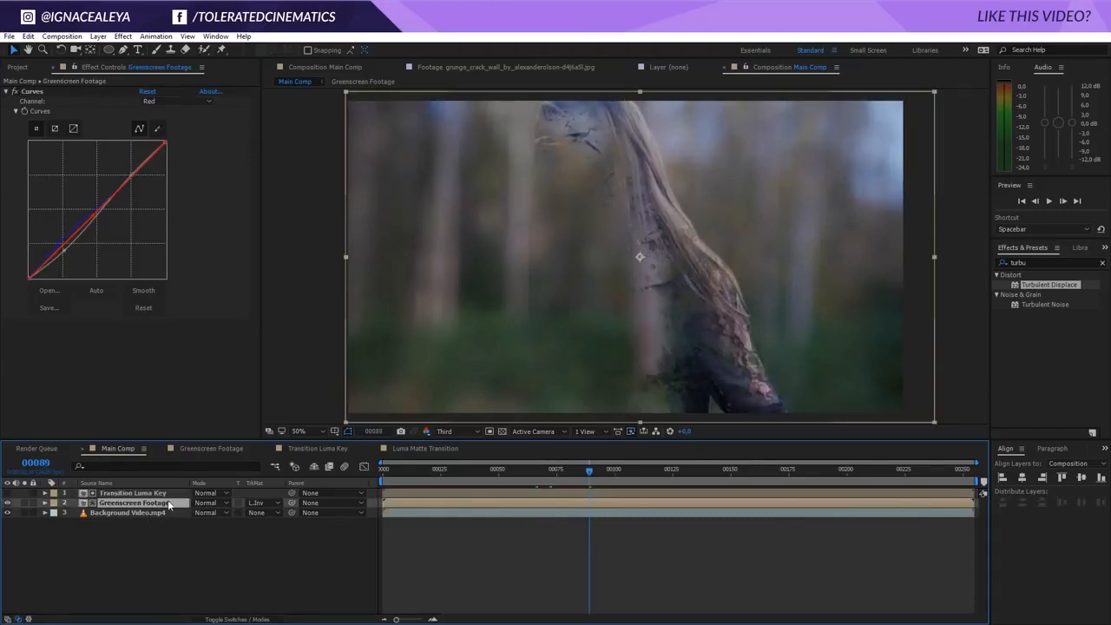
pyautogui.click(123, 493)
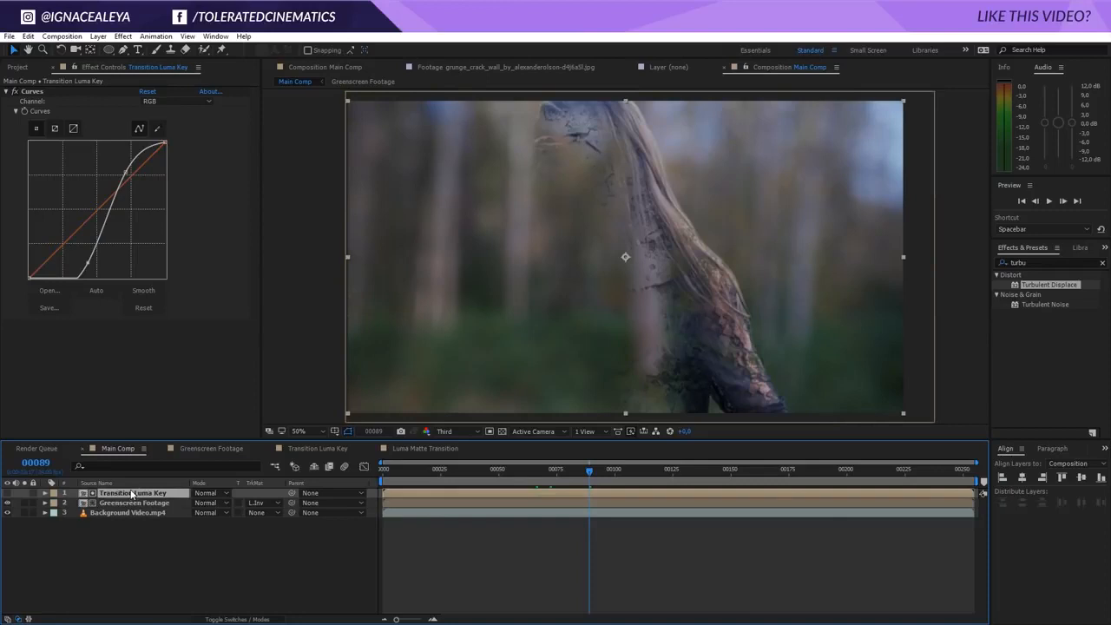
pyautogui.click(122, 36)
pyautogui.moveTo(121, 121)
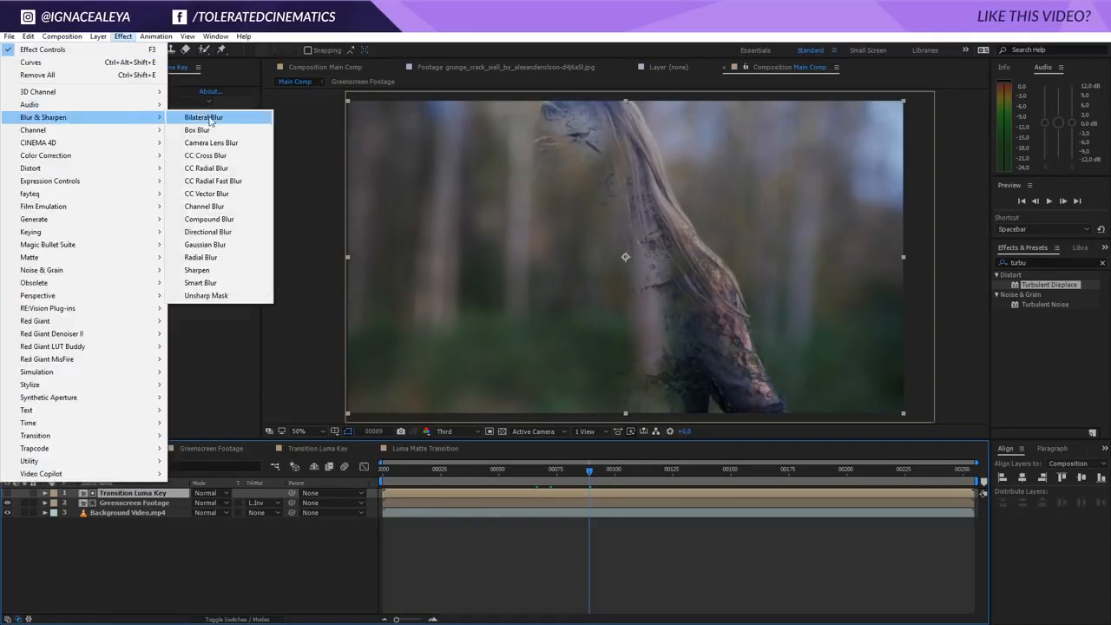
pyautogui.click(227, 245)
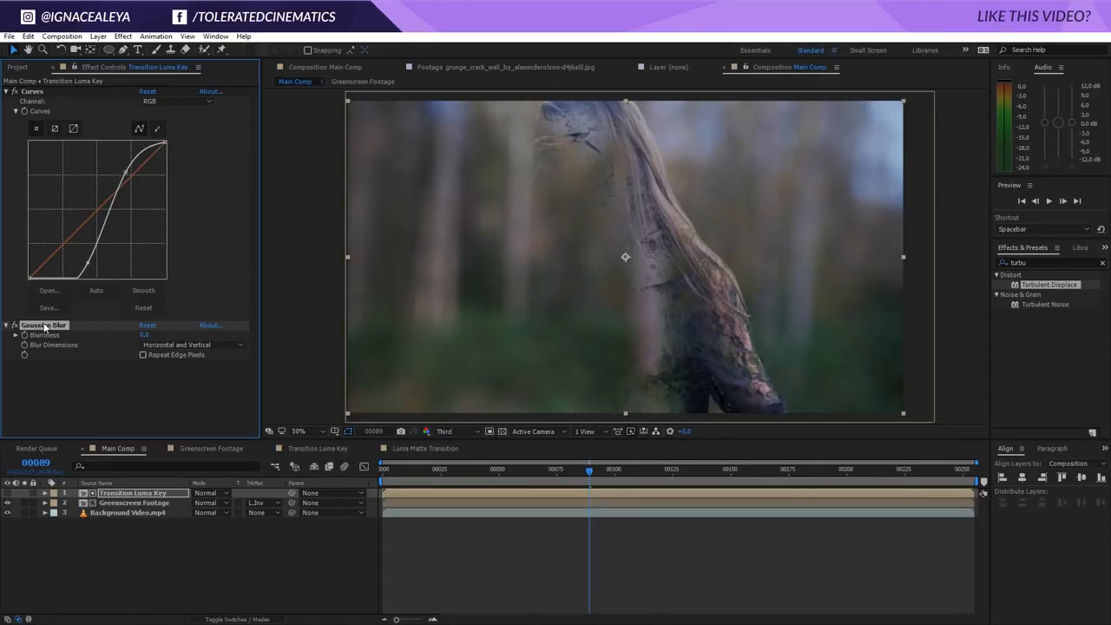
pyautogui.click(146, 335)
pyautogui.write('10')
pyautogui.press('Return')
pyautogui.moveTo(604, 470); pyautogui.dragTo(548, 473)
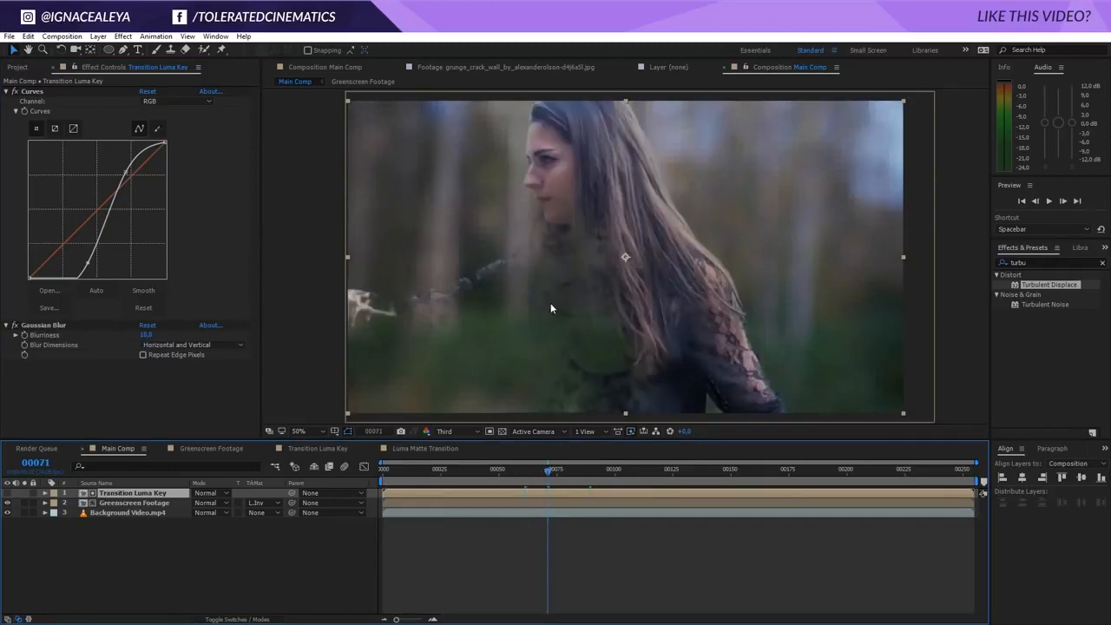
# - Apply the Fill effect to the Greenscreen Footage layer in Main Comp and change its colour to a near-black brown
pyautogui.click(126, 504)
pyautogui.click(122, 36)
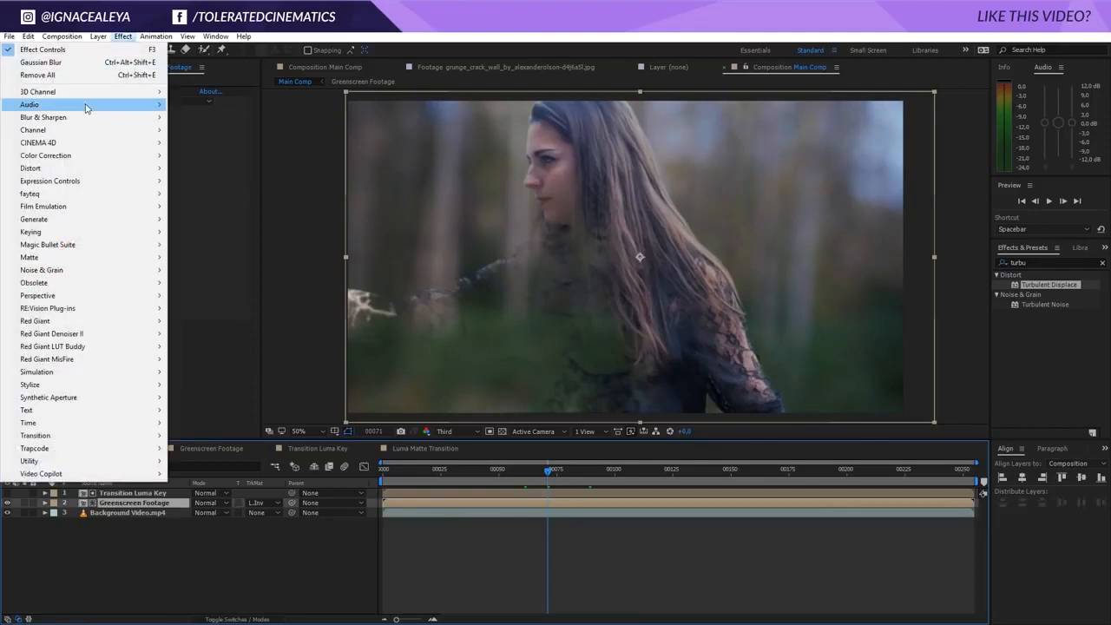
pyautogui.moveTo(47, 219)
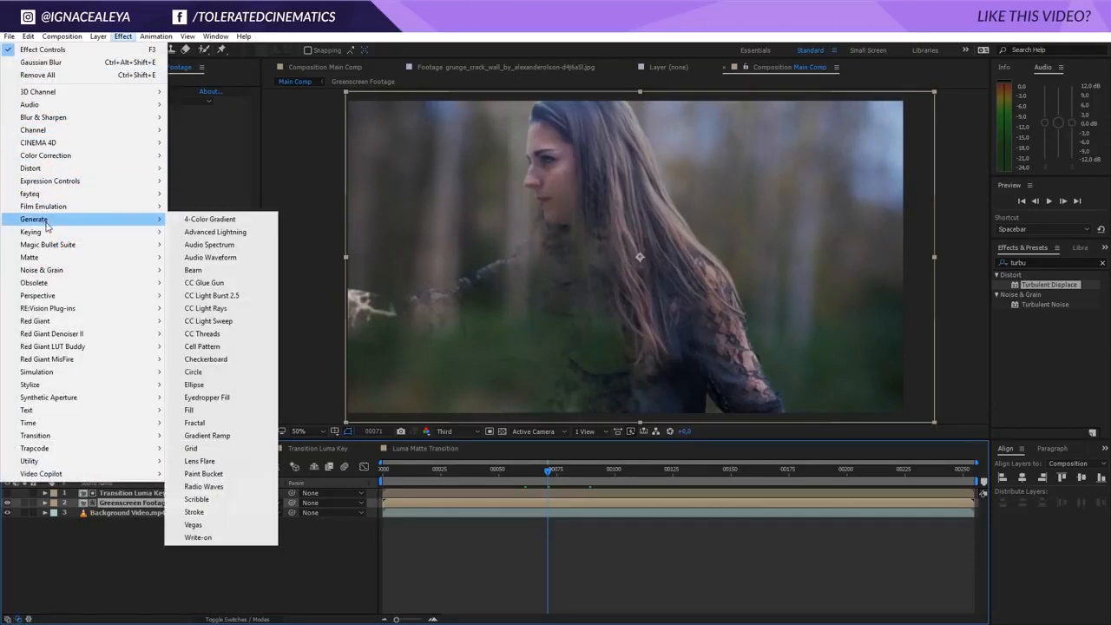
pyautogui.click(193, 411)
pyautogui.click(146, 355)
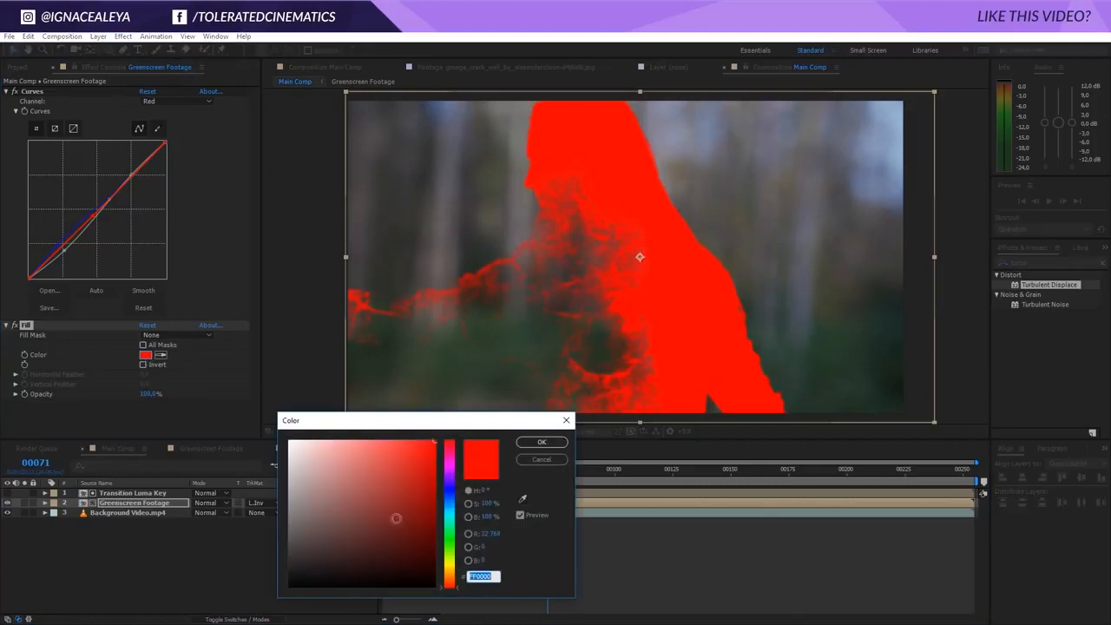
pyautogui.click(406, 576)
pyautogui.moveTo(449, 584); pyautogui.dragTo(448, 586)
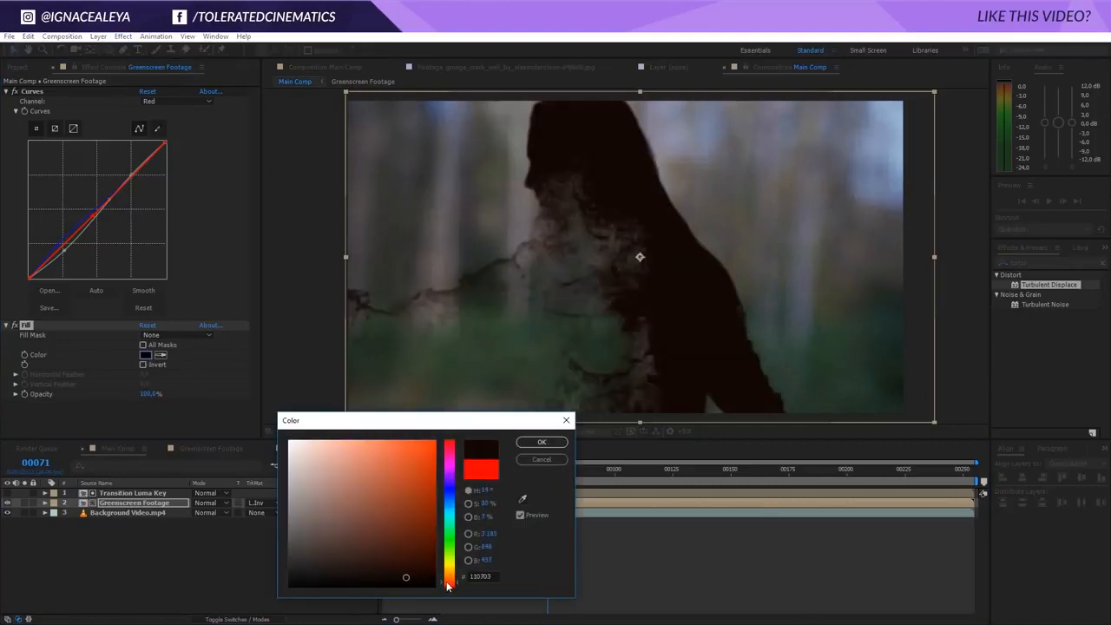
pyautogui.click(385, 575)
pyautogui.moveTo(377, 576); pyautogui.dragTo(383, 576)
pyautogui.click(541, 443)
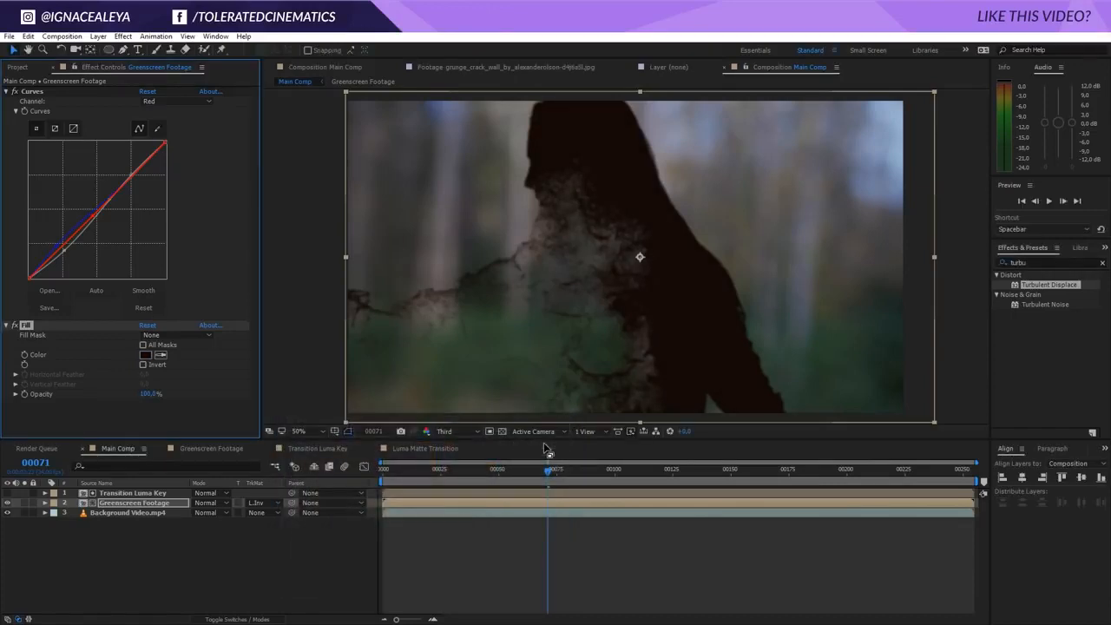
pyautogui.click(532, 551)
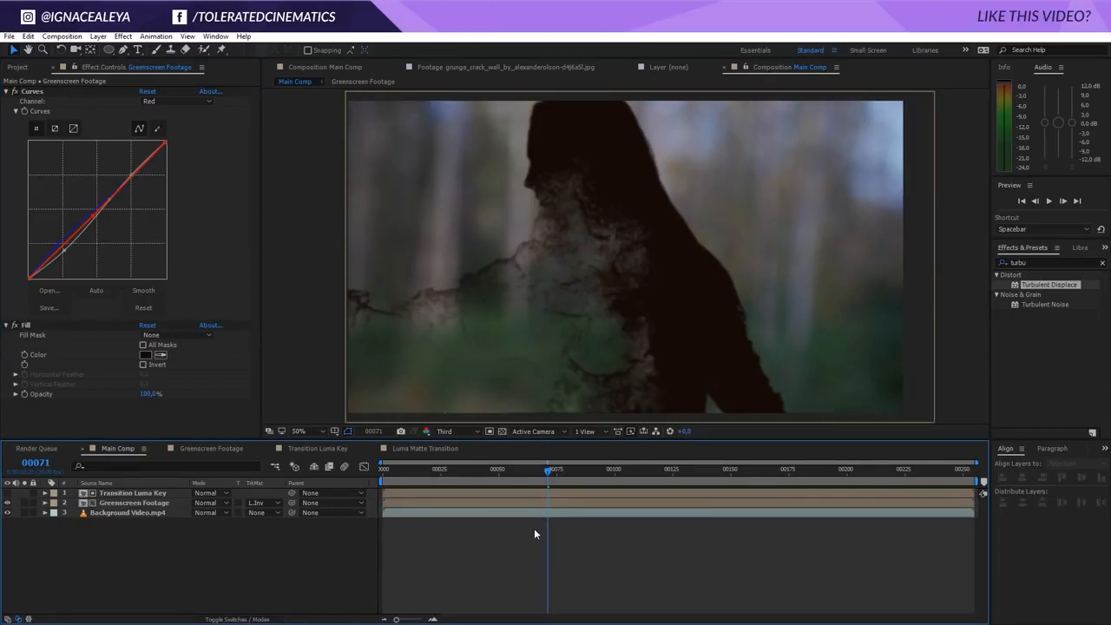
# - Duplicate the Transition Luma Key and Greenscreen Footage layers together and give the duplicated pair a Brown label
pyautogui.click(162, 503)
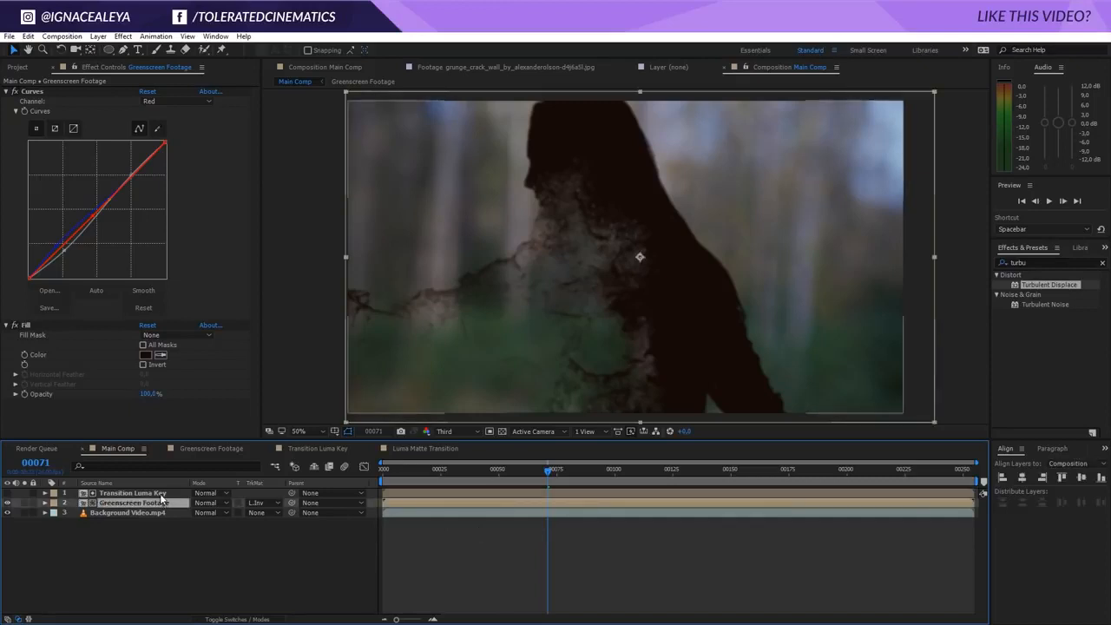
pyautogui.keyDown('shift'); pyautogui.click(160, 495); pyautogui.keyUp('shift')
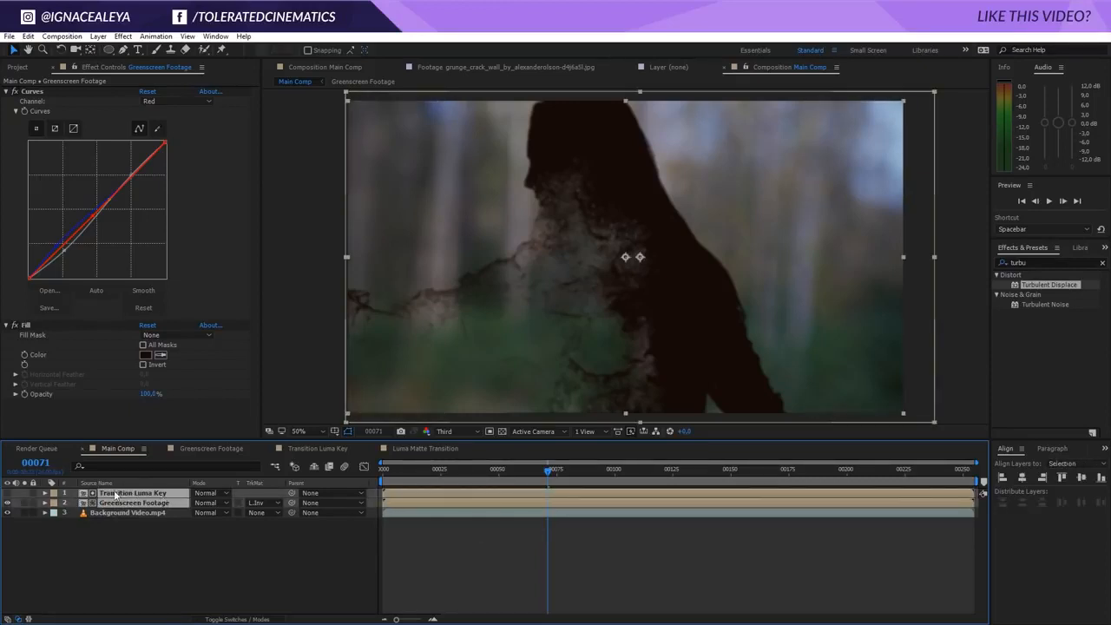
pyautogui.hotkey('ctrl', 'd')
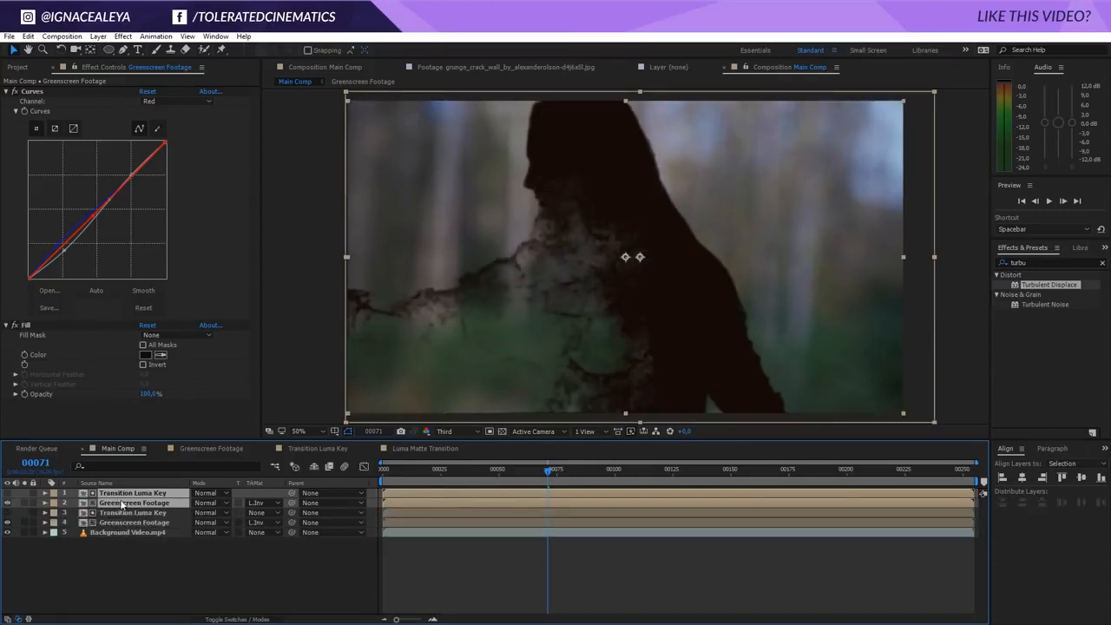
pyautogui.click(55, 504)
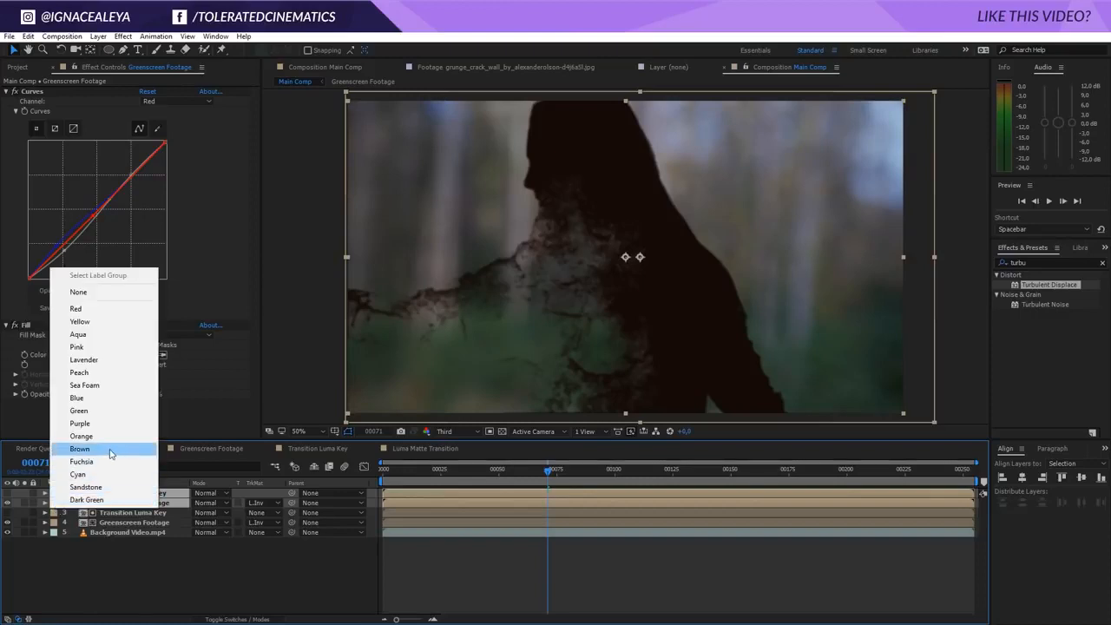
pyautogui.click(80, 449)
pyautogui.click(92, 544)
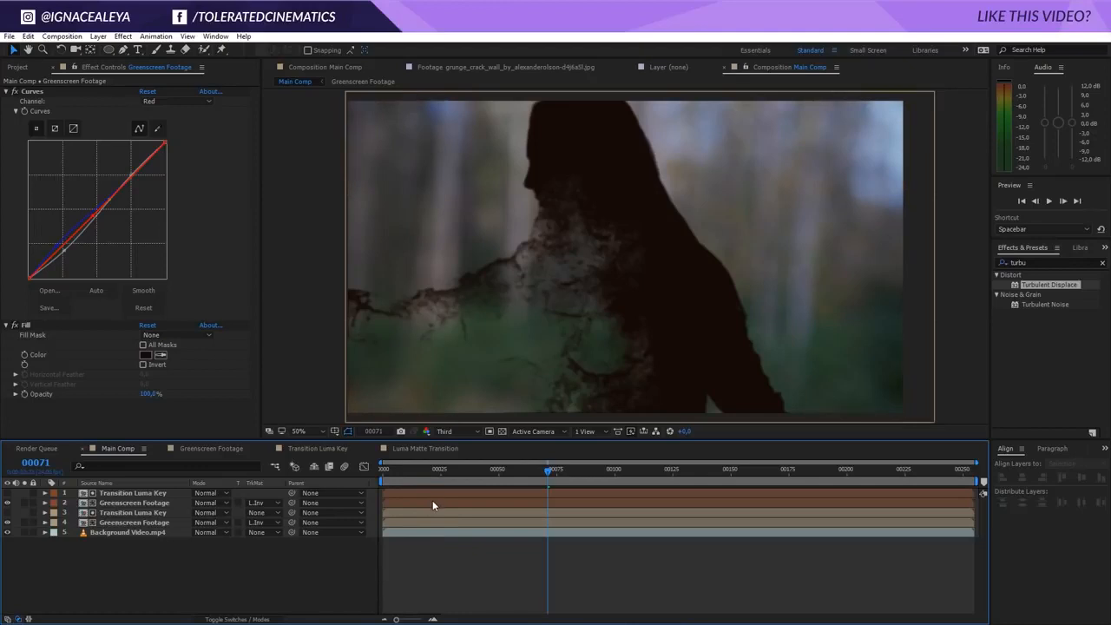
# - Delete the Fill effect from the upper, brown-labelled Greenscreen Footage layer
pyautogui.click(136, 504)
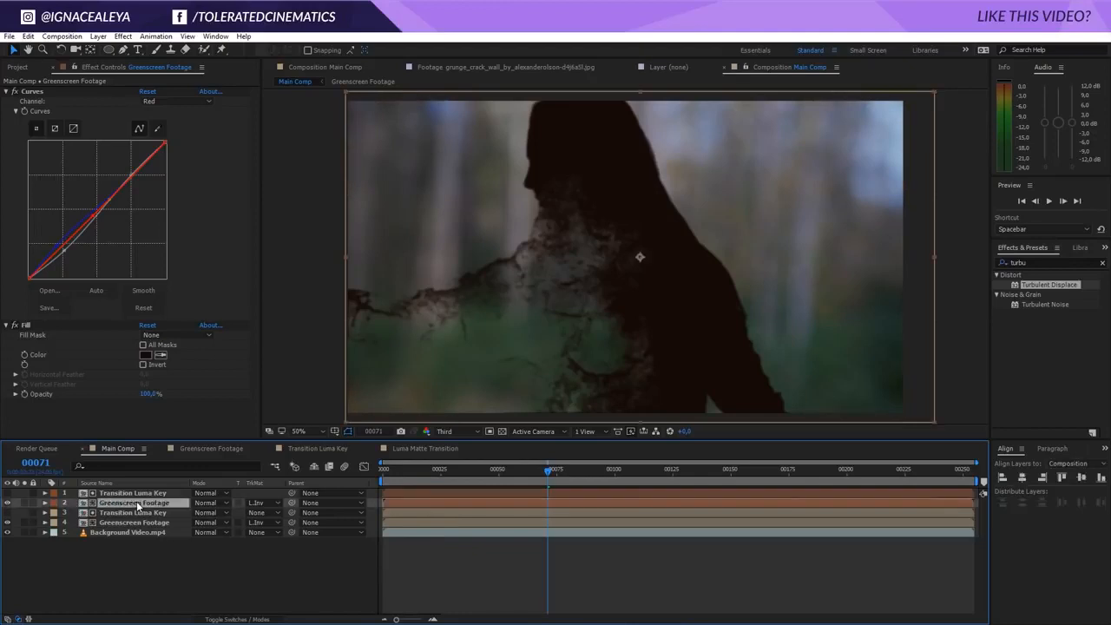
pyautogui.click(28, 324)
pyautogui.press('Delete')
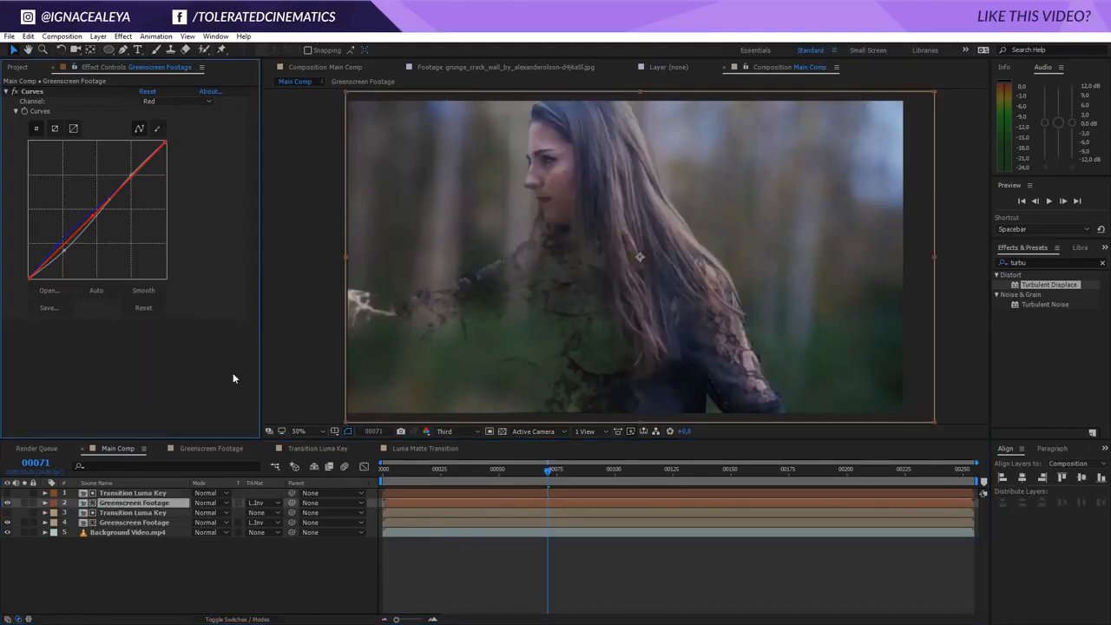
# - Offset the lower Transition Luma Key layer a few frames later than the upper one and check the dark edge around frame 83
pyautogui.click(419, 491)
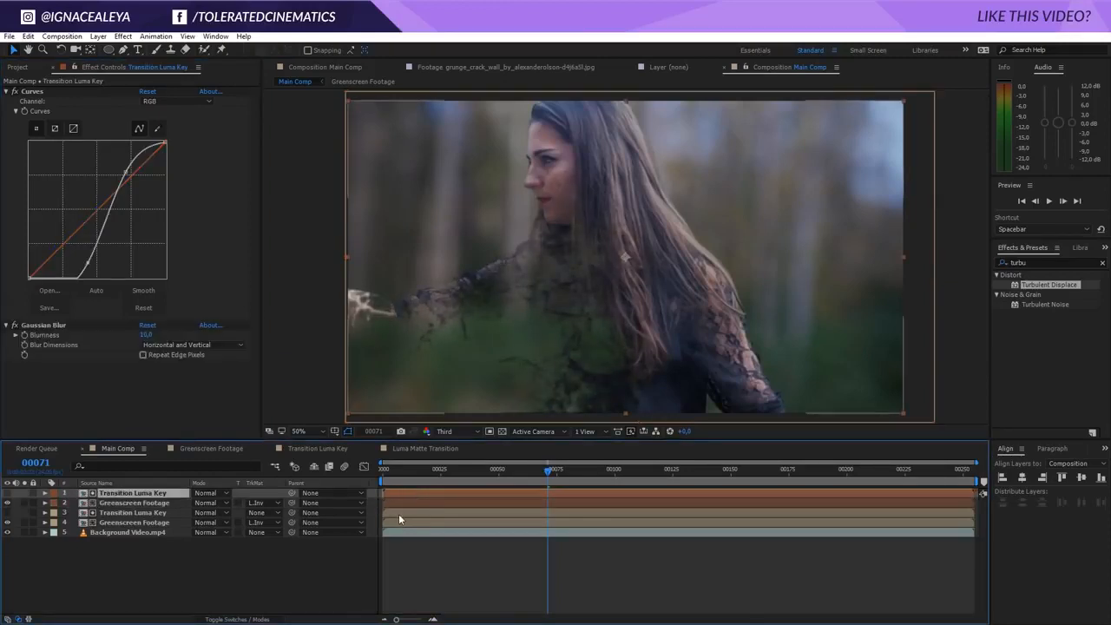
pyautogui.click(117, 522)
pyautogui.click(404, 512)
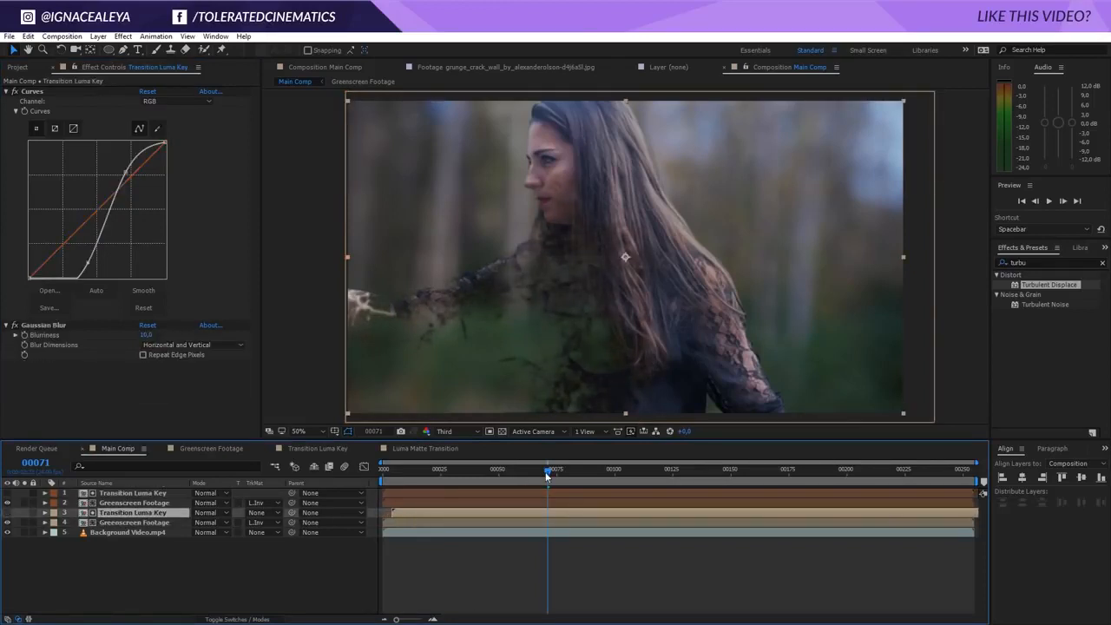
pyautogui.moveTo(548, 473); pyautogui.dragTo(575, 476)
pyautogui.moveTo(508, 521); pyautogui.dragTo(516, 512)
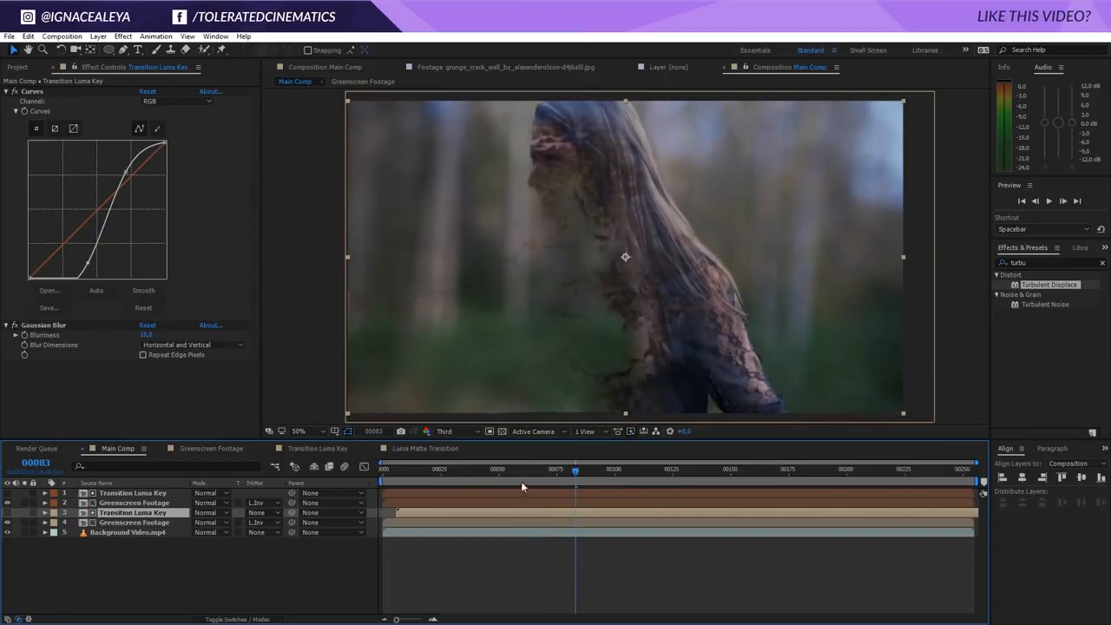
pyautogui.moveTo(537, 476); pyautogui.dragTo(576, 472)
# - Steepen the upper part of the RGB curve on the top Transition Luma Key layer
pyautogui.click(190, 492)
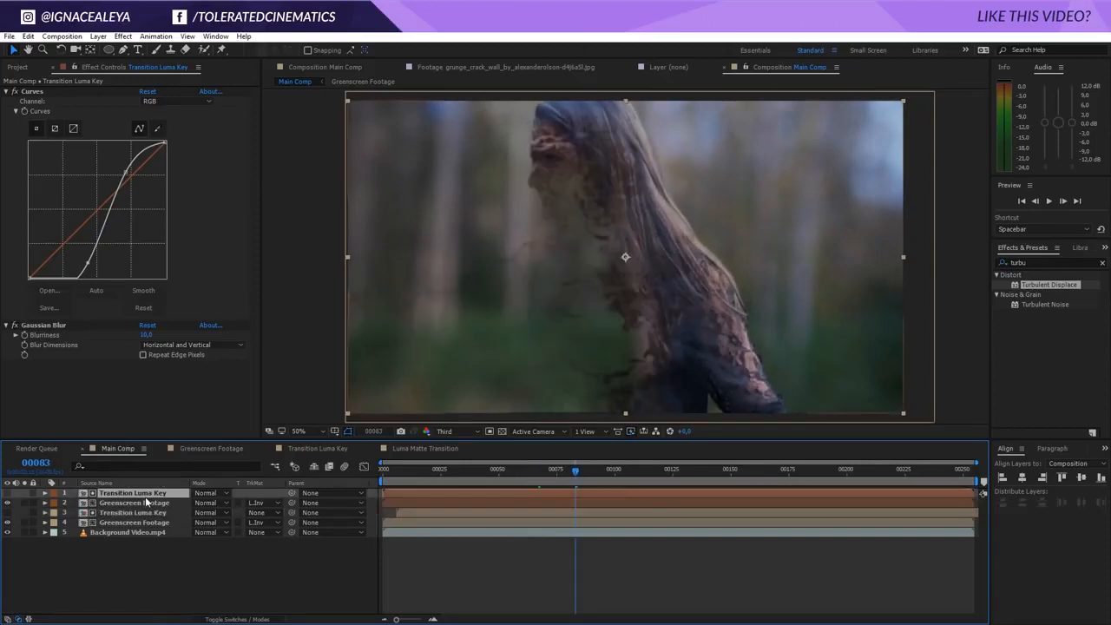
pyautogui.click(127, 175)
pyautogui.moveTo(128, 175); pyautogui.dragTo(108, 166)
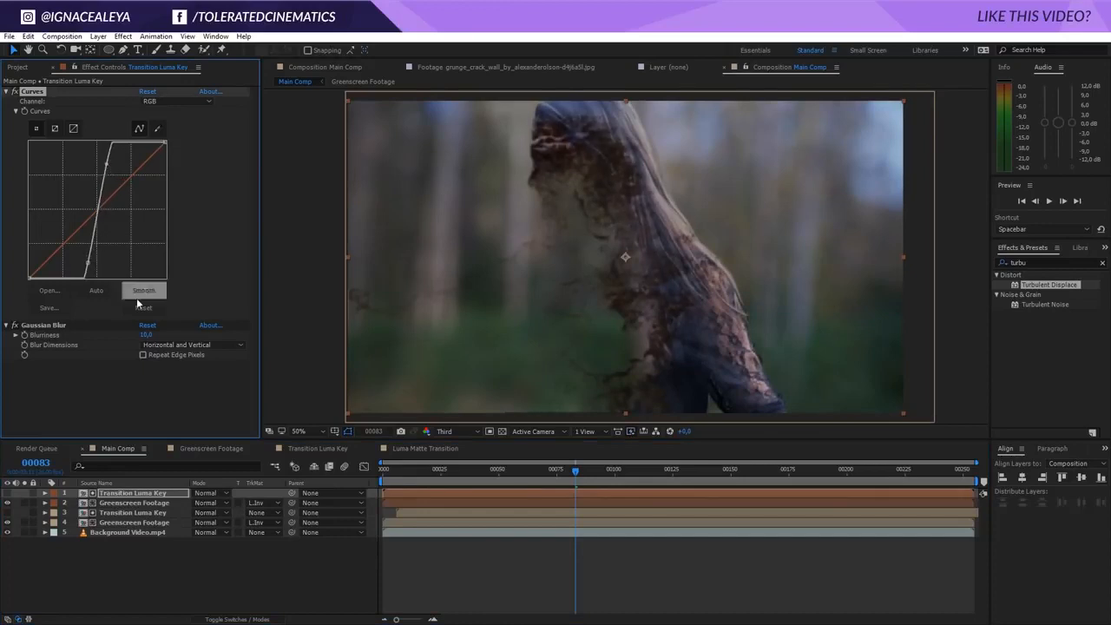
# - Shift the lower Transition Luma Key layer slightly earlier and steepen the upper part of its RGB curve, then preview the transition
pyautogui.click(514, 512)
pyautogui.moveTo(513, 513); pyautogui.dragTo(512, 514)
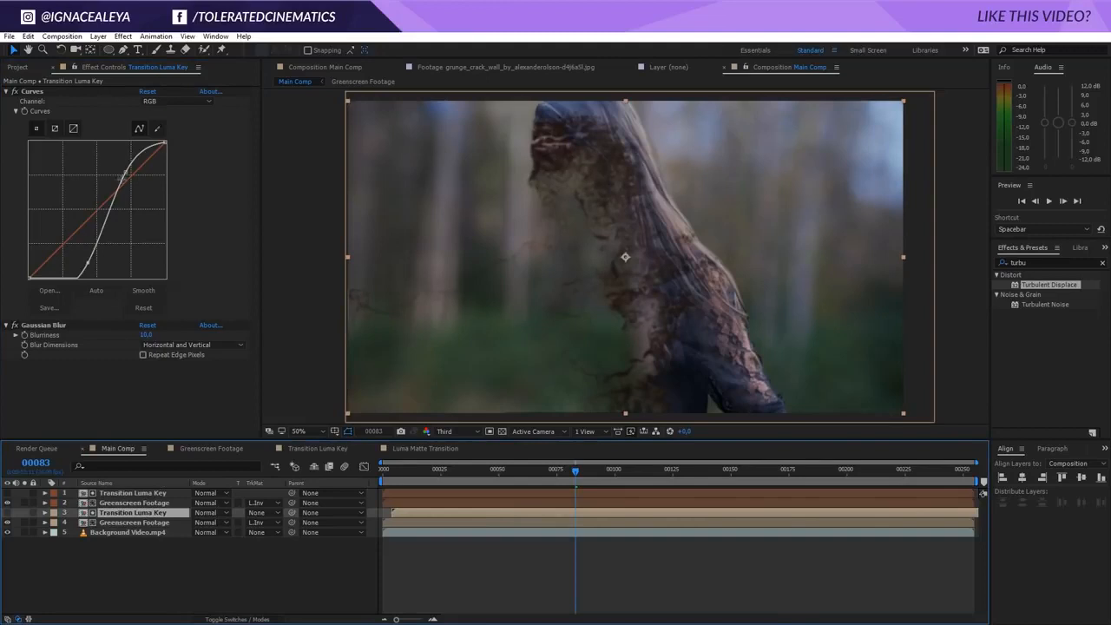
pyautogui.moveTo(126, 171); pyautogui.dragTo(119, 172)
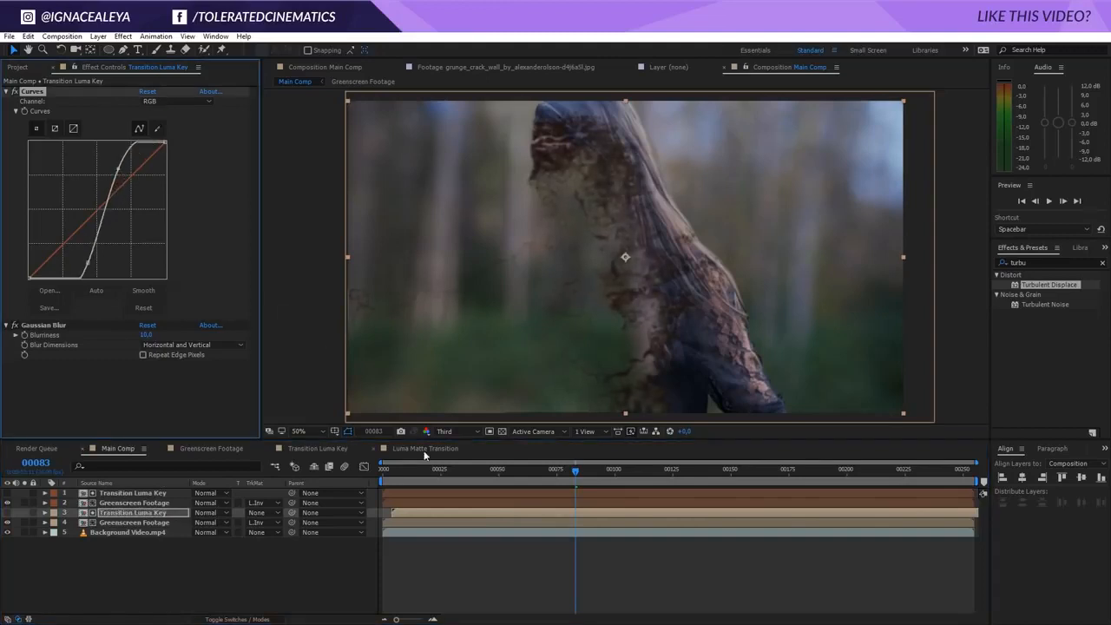
pyautogui.press('space')
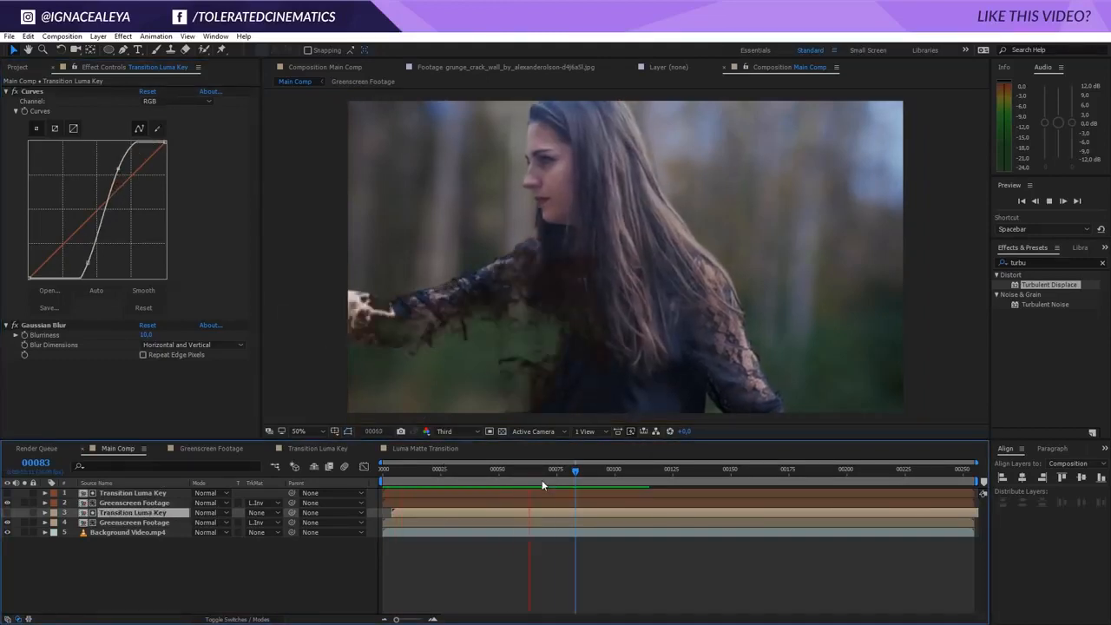
pyautogui.moveTo(542, 481); pyautogui.dragTo(509, 486)
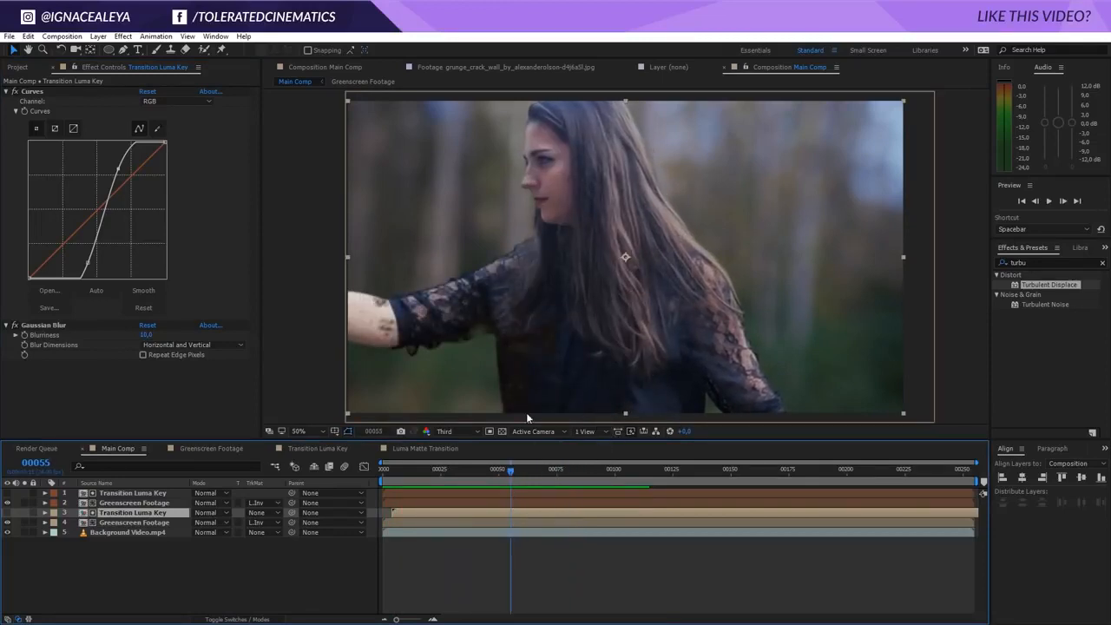
pyautogui.moveTo(509, 474); pyautogui.dragTo(483, 492)
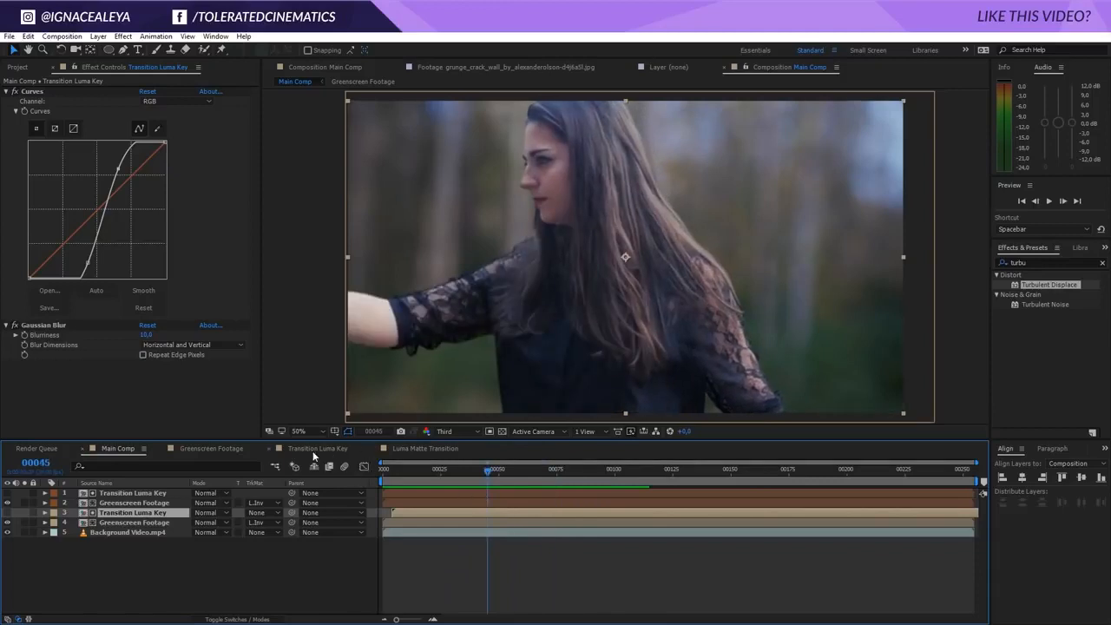
# - Set Keylight's Clip White to 60 on Footage.mp4 in the Greenscreen Footage composition and preview the result in Main Comp
pyautogui.click(211, 448)
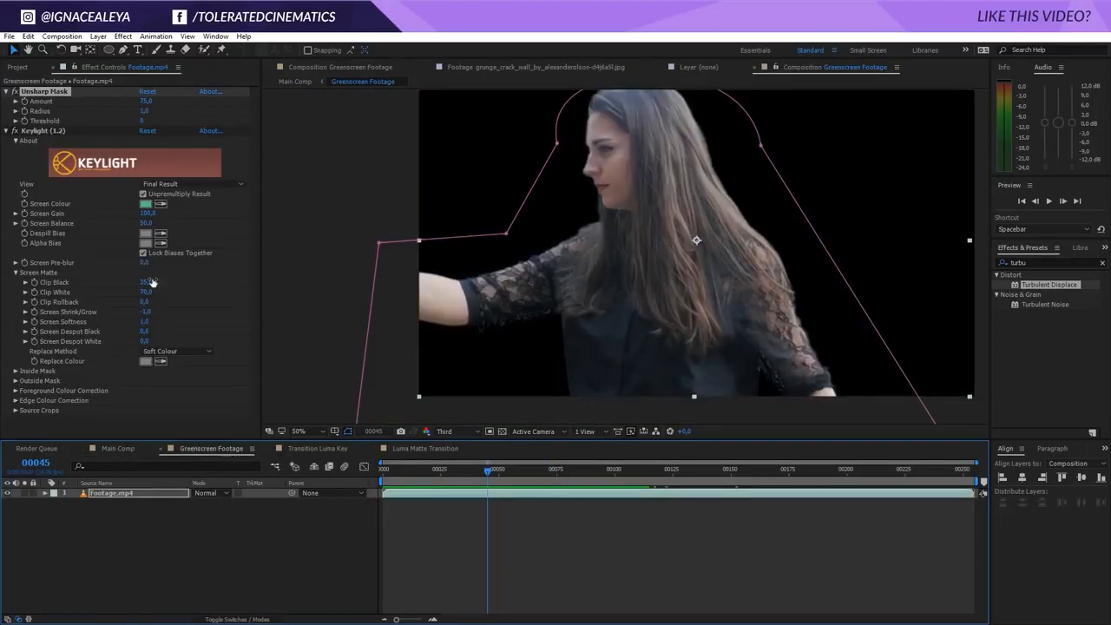
pyautogui.click(147, 293)
pyautogui.write('69')
pyautogui.press('Return')
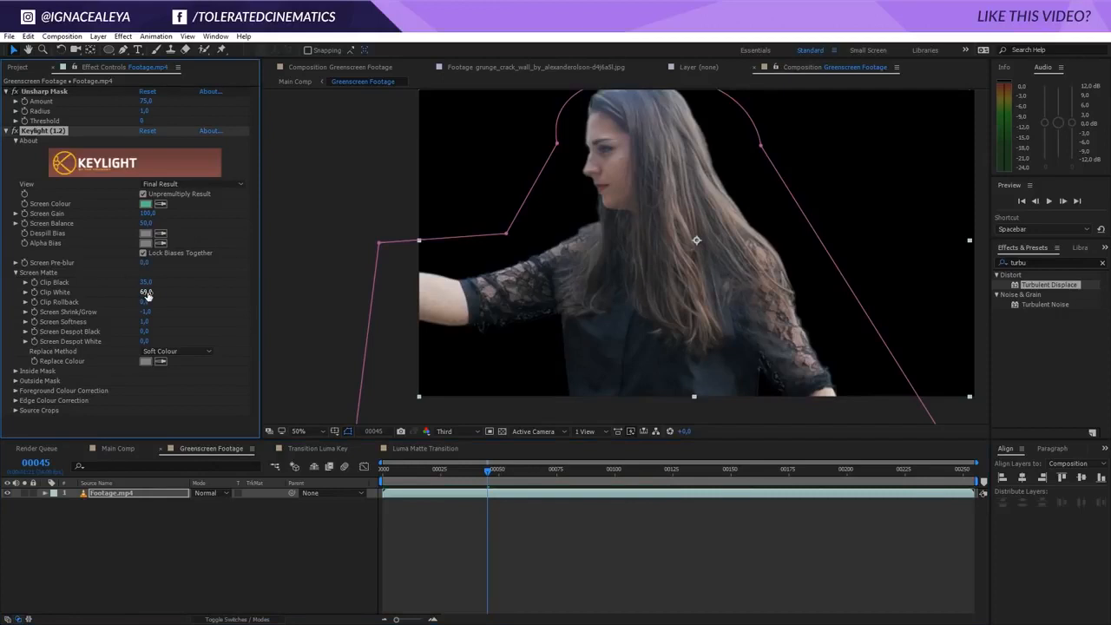
pyautogui.click(110, 448)
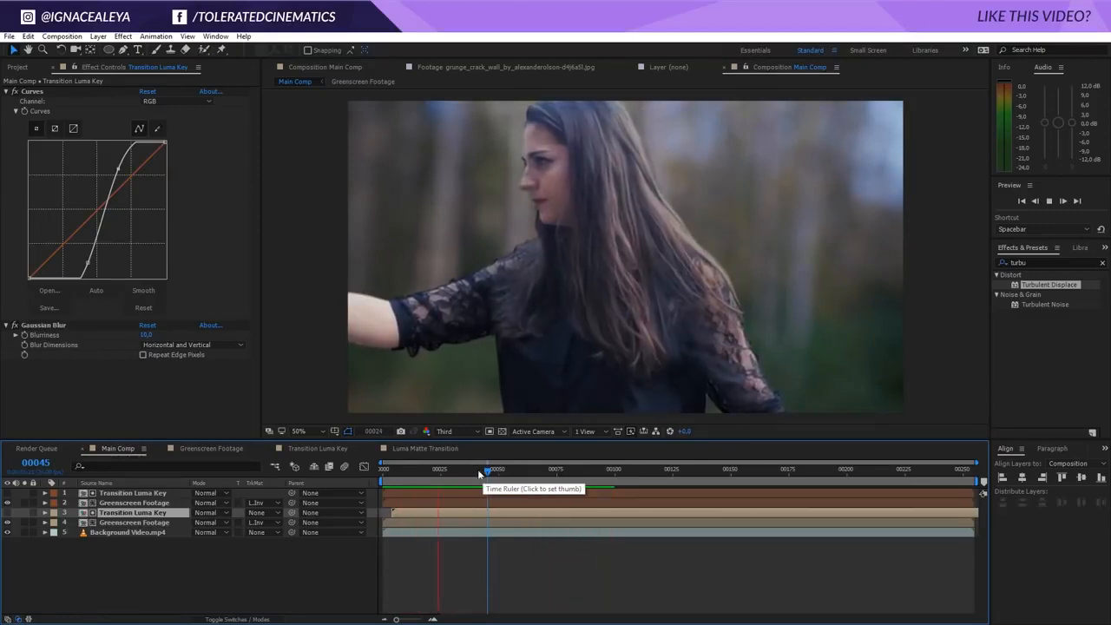
pyautogui.click(490, 471)
# - Apply Remove Grain to Footage.mp4 in the Greenscreen Footage composition with Viewing Mode set to Final Output
pyautogui.click(209, 449)
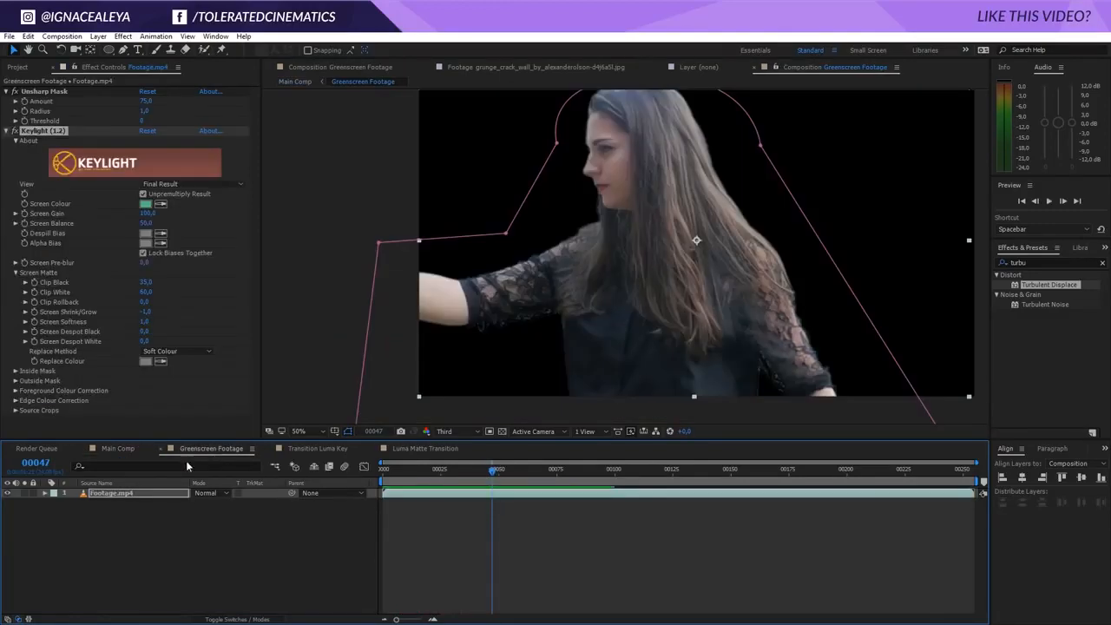
pyautogui.click(118, 494)
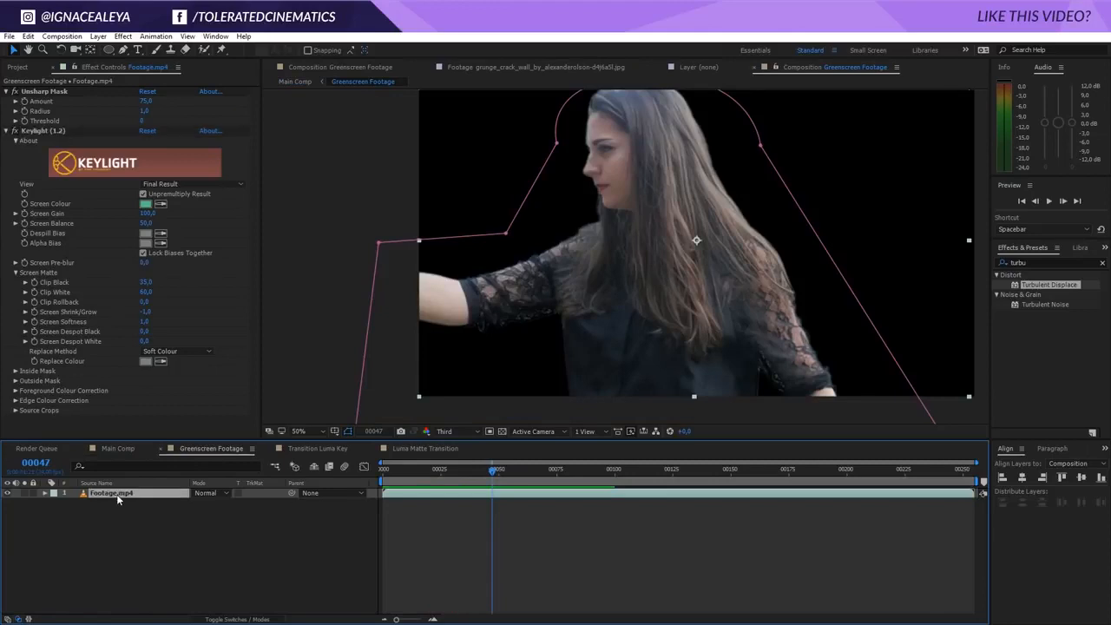
pyautogui.click(126, 38)
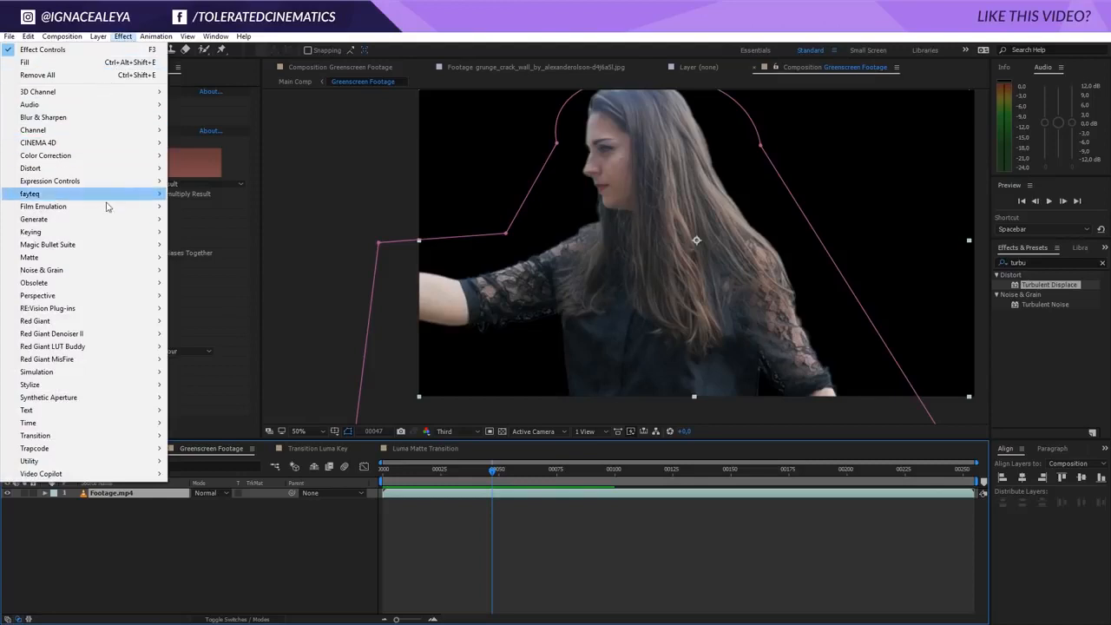
pyautogui.moveTo(63, 272)
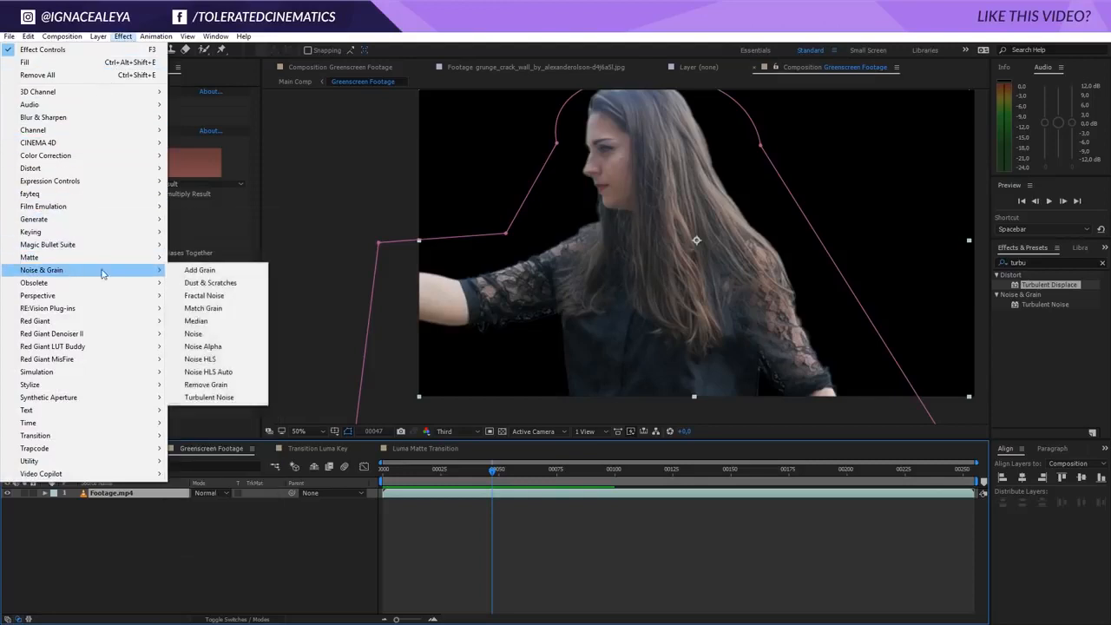
pyautogui.click(216, 388)
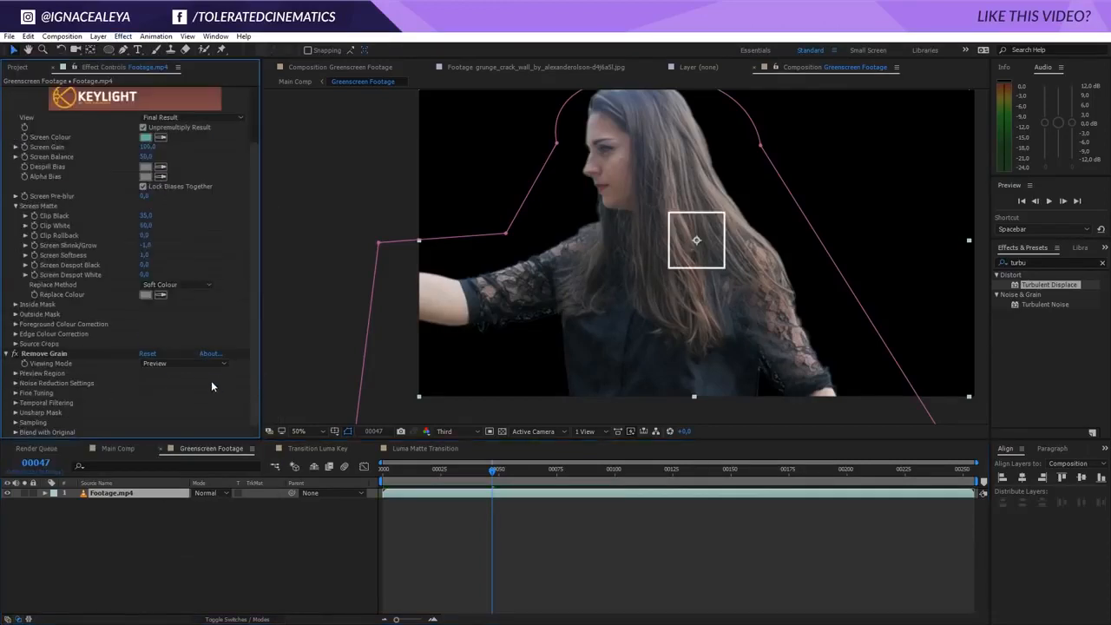
pyautogui.click(184, 364)
pyautogui.click(179, 412)
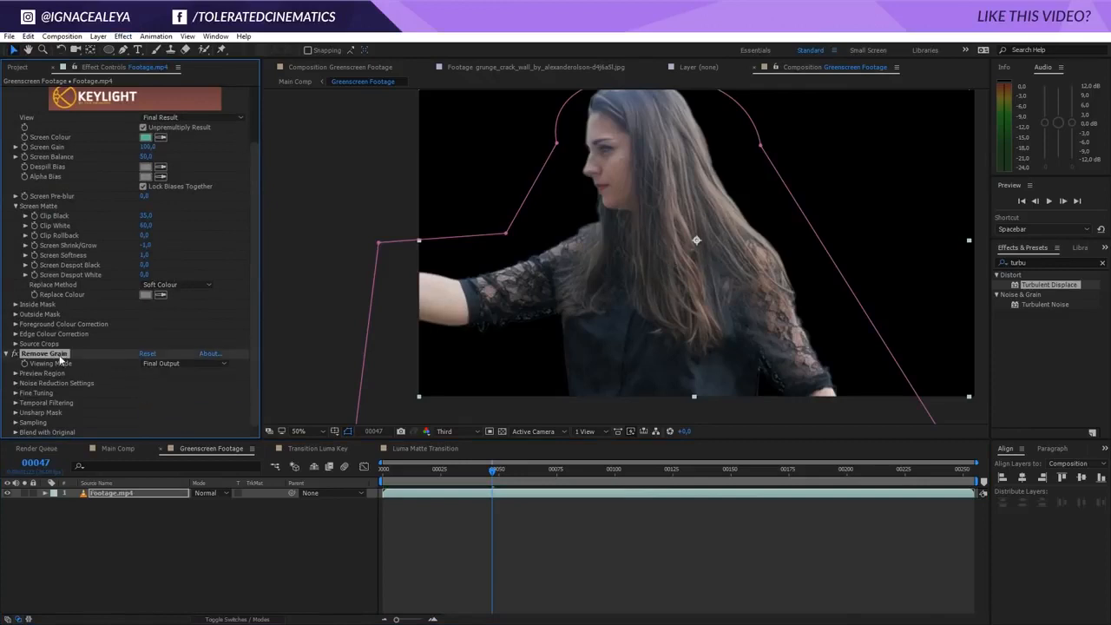
# - Place Remove Grain above Unsharp Mask in the effect order and preview the result in Main Comp
pyautogui.moveTo(48, 357); pyautogui.dragTo(48, 93)
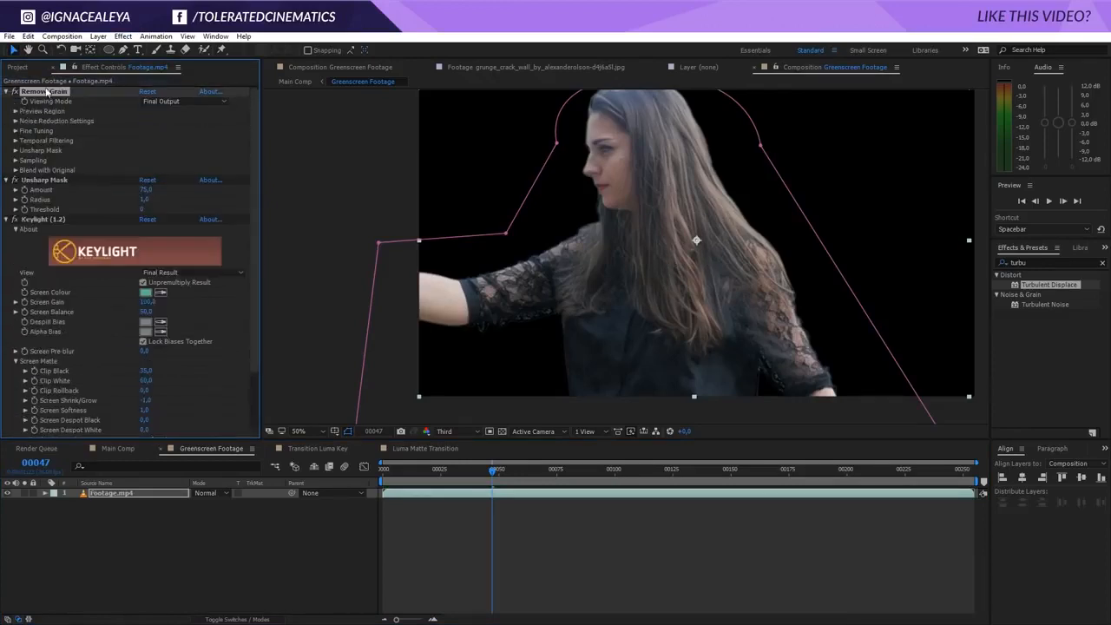
pyautogui.click(126, 448)
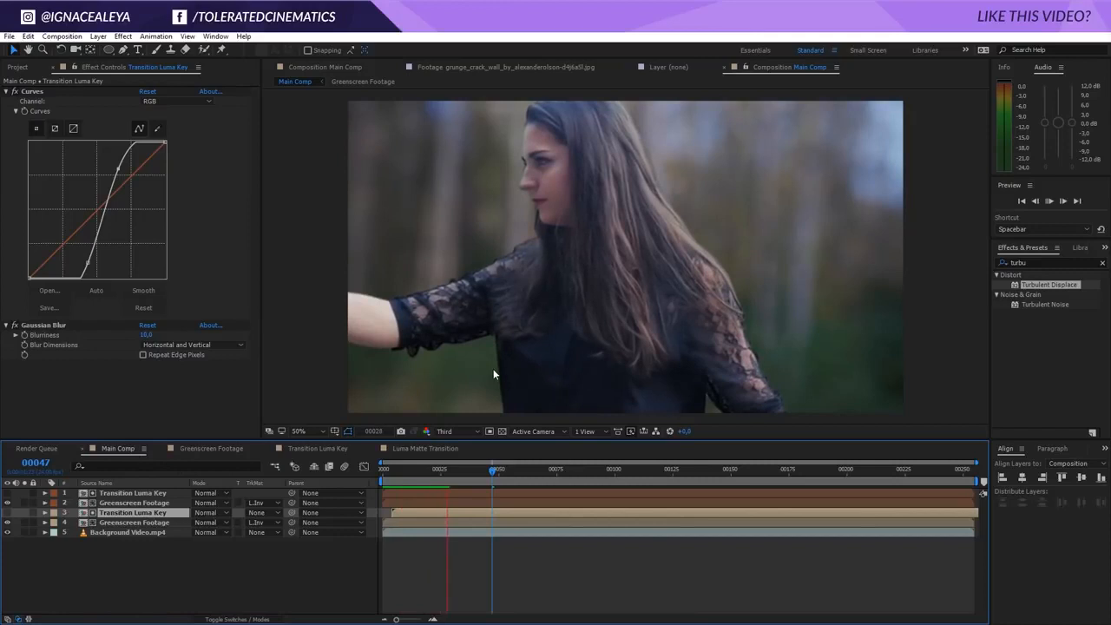
pyautogui.click(440, 470)
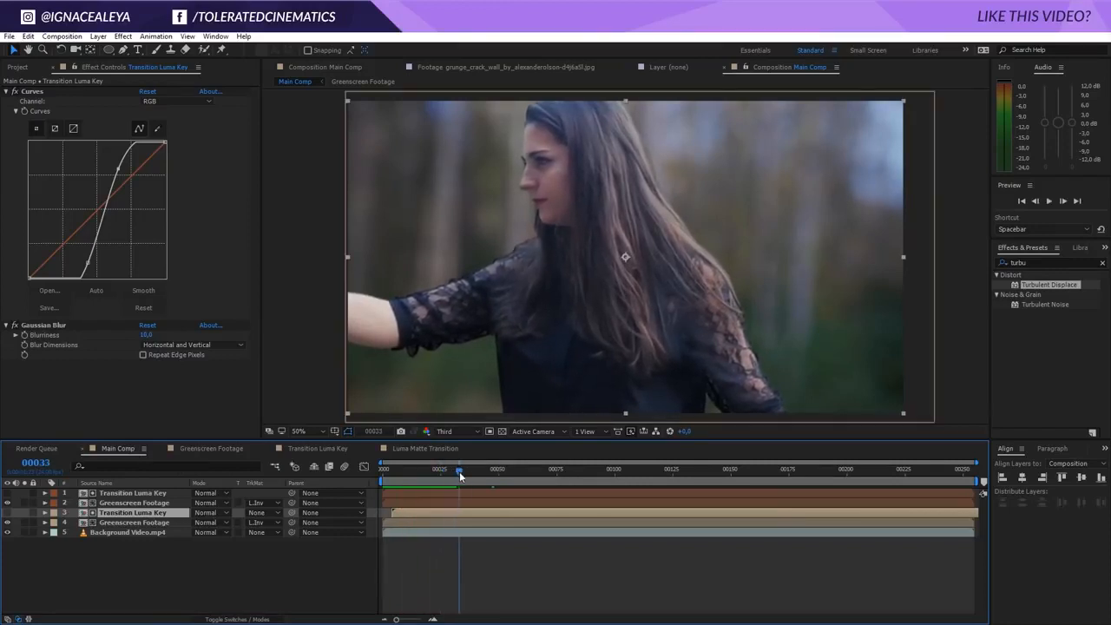
# - Delete Remove Grain from Footage.mp4 in the Greenscreen Footage composition and preview the transition in Main Comp
pyautogui.click(495, 471)
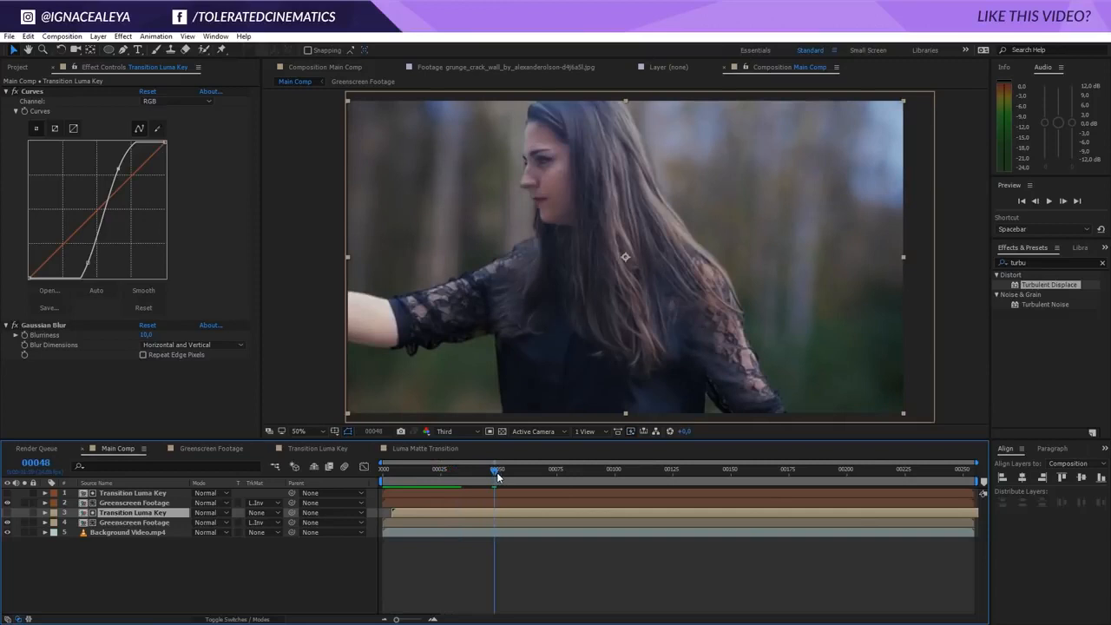
pyautogui.doubleClick(139, 522)
pyautogui.scroll(-5, 53, 104)
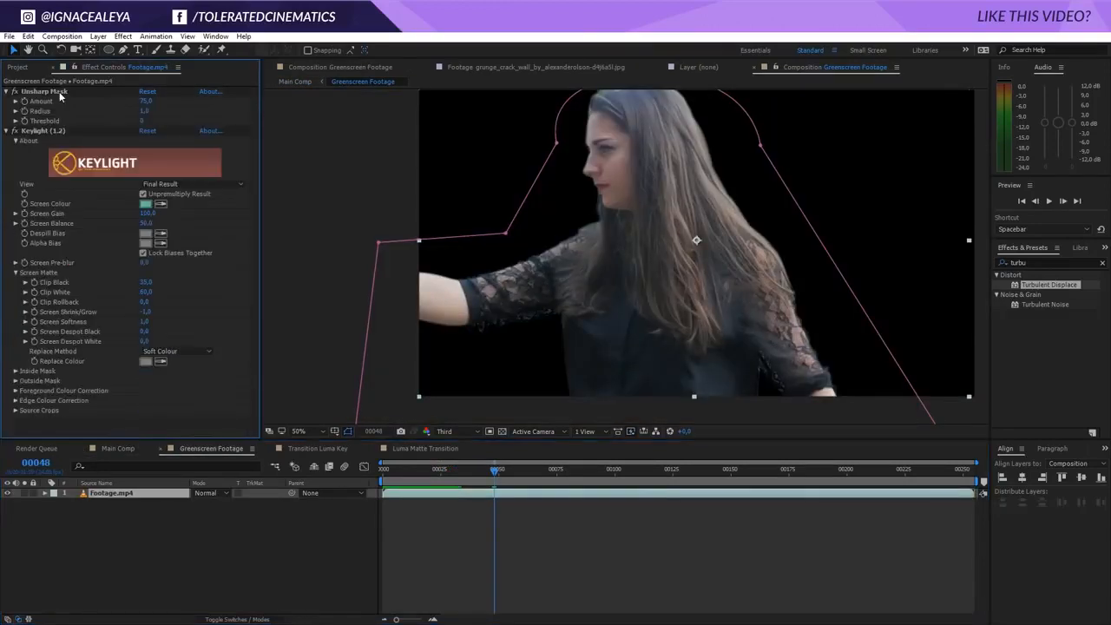
pyautogui.click(121, 448)
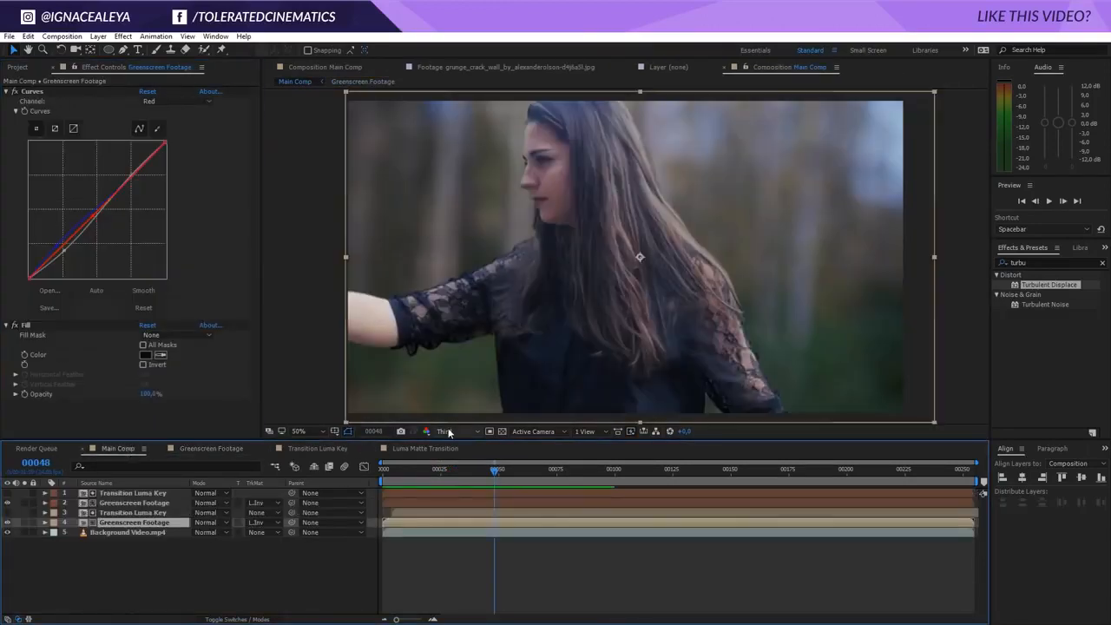
pyautogui.press('space')
pyautogui.moveTo(492, 477); pyautogui.dragTo(568, 483)
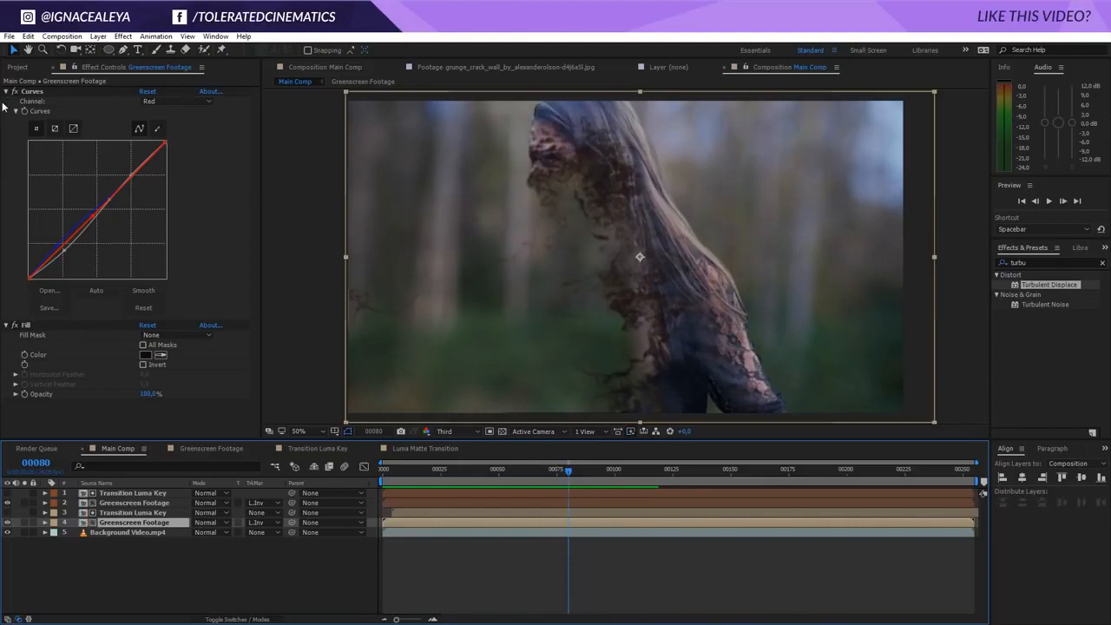
# - Create a composition from the skeleton stock photo and add a rectangular mask that crops off its shutterstock footer
pyautogui.click(19, 67)
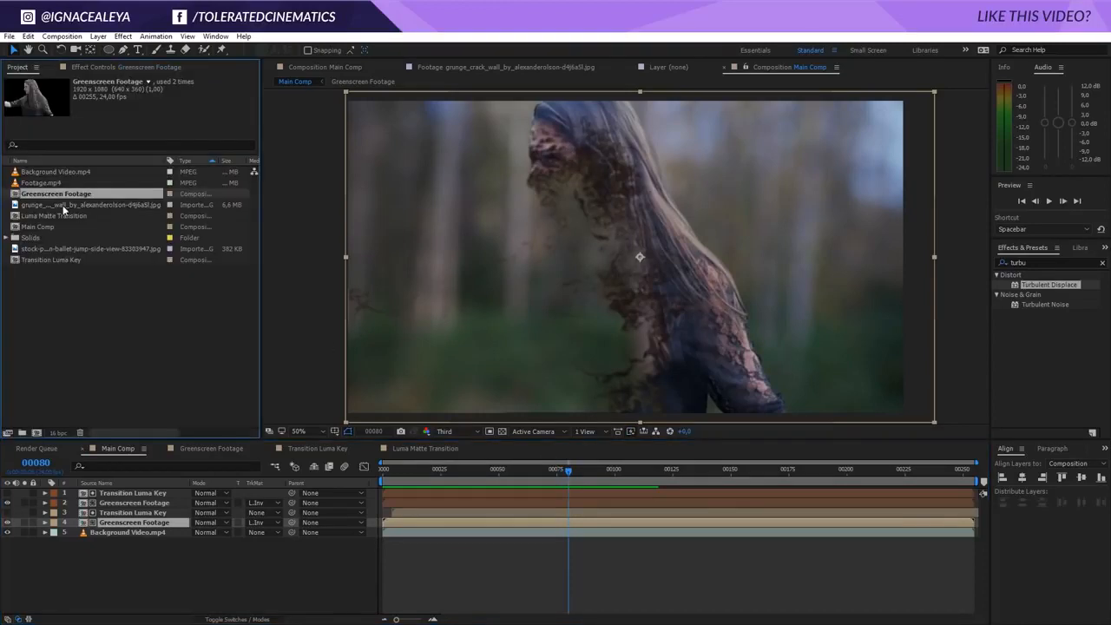
pyautogui.moveTo(42, 252); pyautogui.dragTo(35, 432)
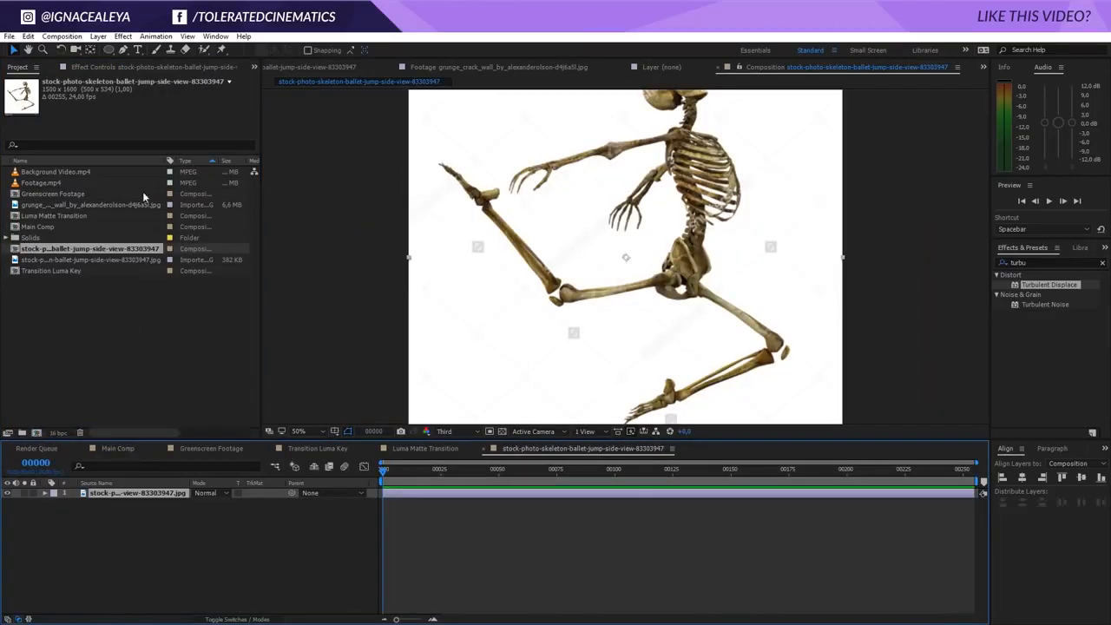
pyautogui.moveTo(110, 51); pyautogui.dragTo(151, 51)
pyautogui.scroll(-2, 363, 204)
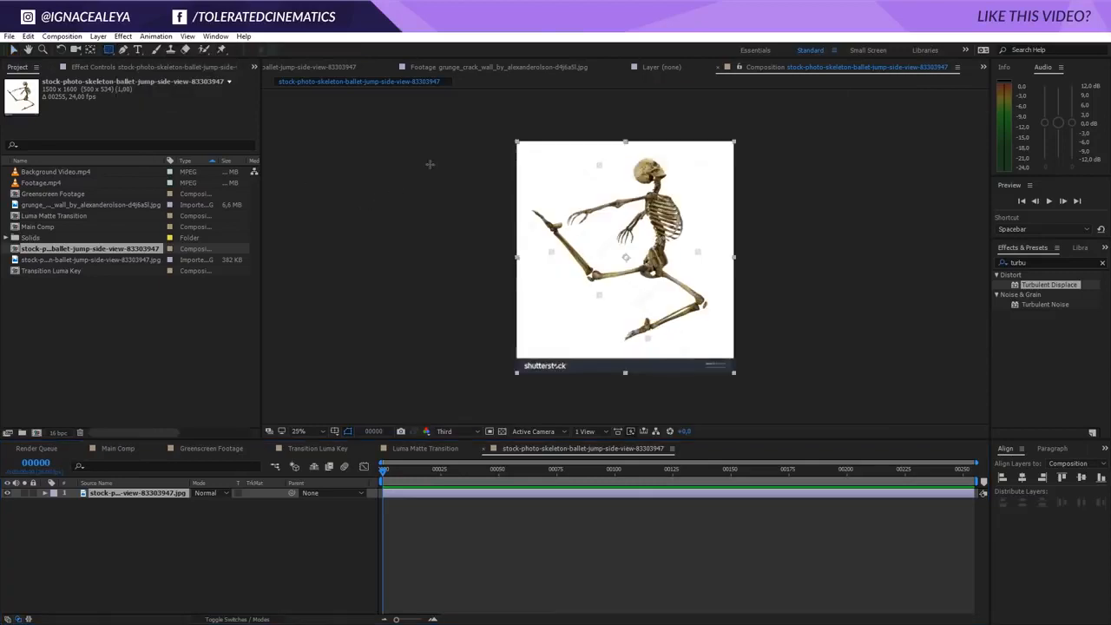
pyautogui.moveTo(458, 124); pyautogui.dragTo(797, 344)
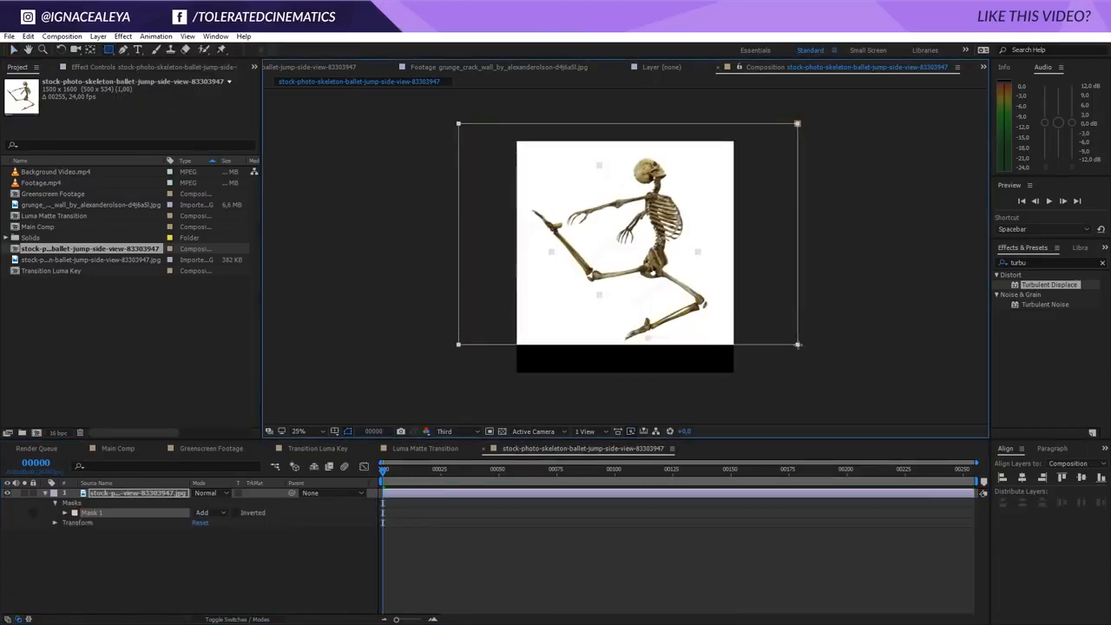
# - Draw a closed Pen mask around the skeleton's arms and hands on the stock photo layer, following the front of the ribcage
pyautogui.click(182, 494)
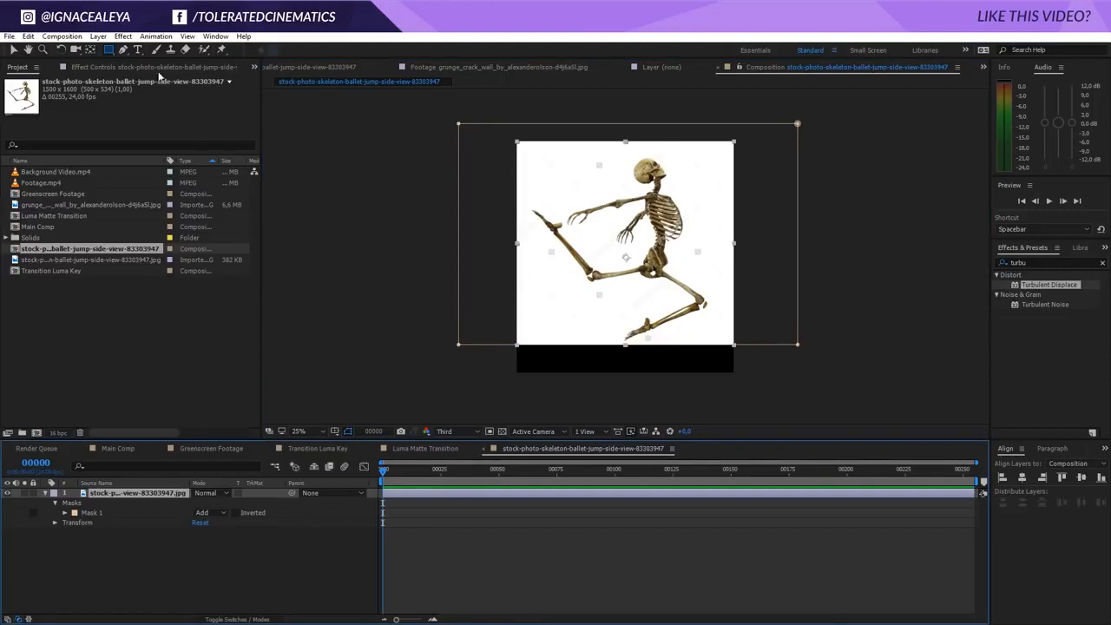
pyautogui.click(124, 51)
pyautogui.scroll(2, 599, 196)
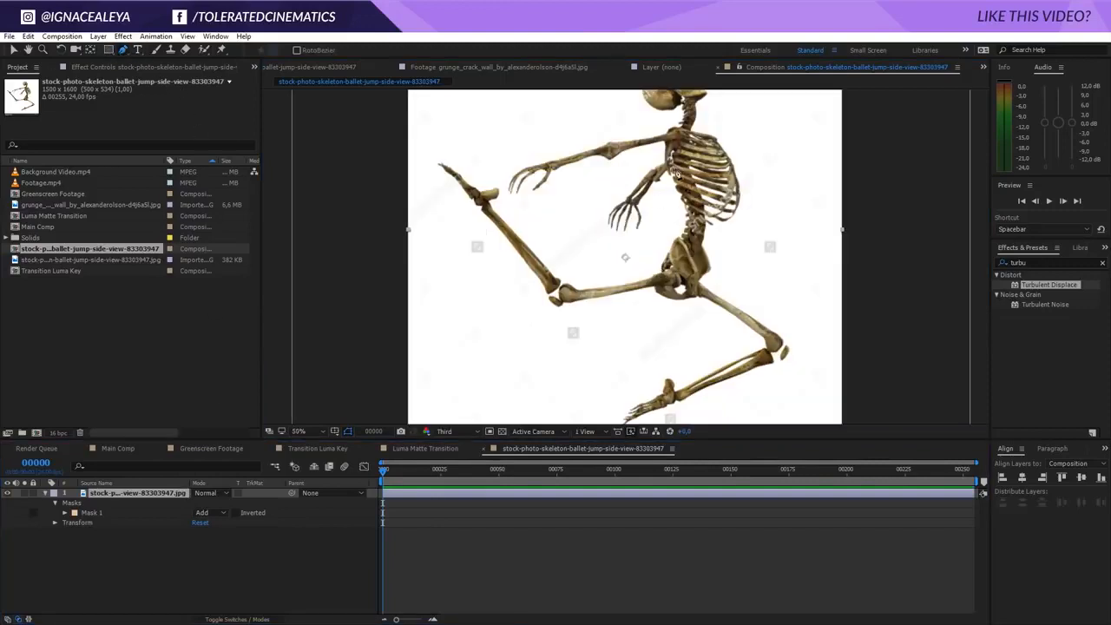
pyautogui.press('space')
pyautogui.moveTo(660, 194); pyautogui.dragTo(650, 228)
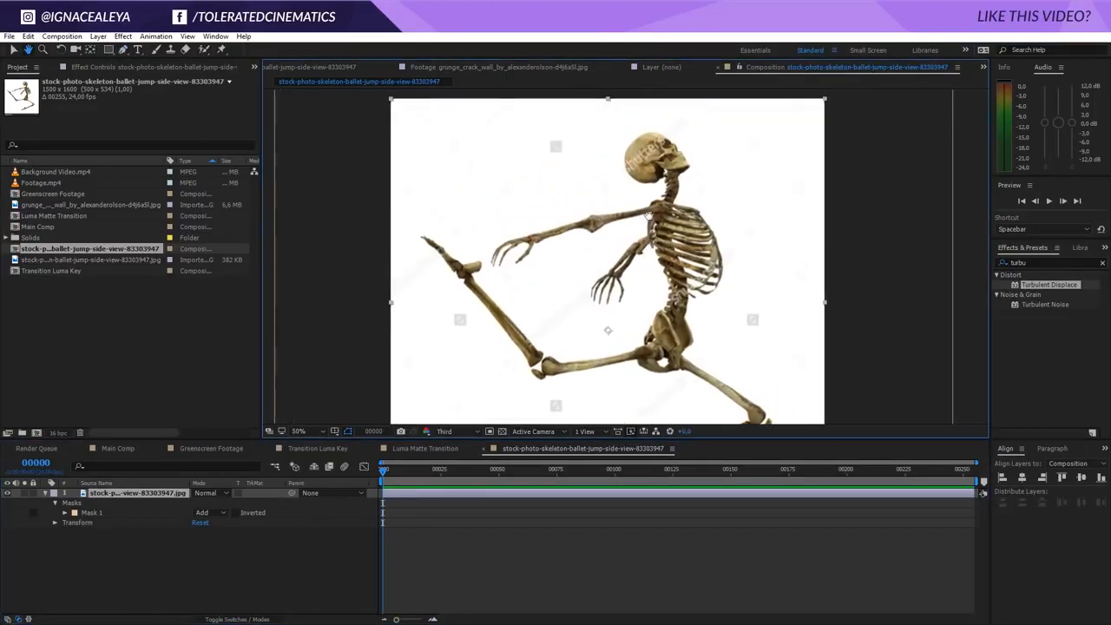
pyautogui.click(627, 184)
pyautogui.click(648, 208)
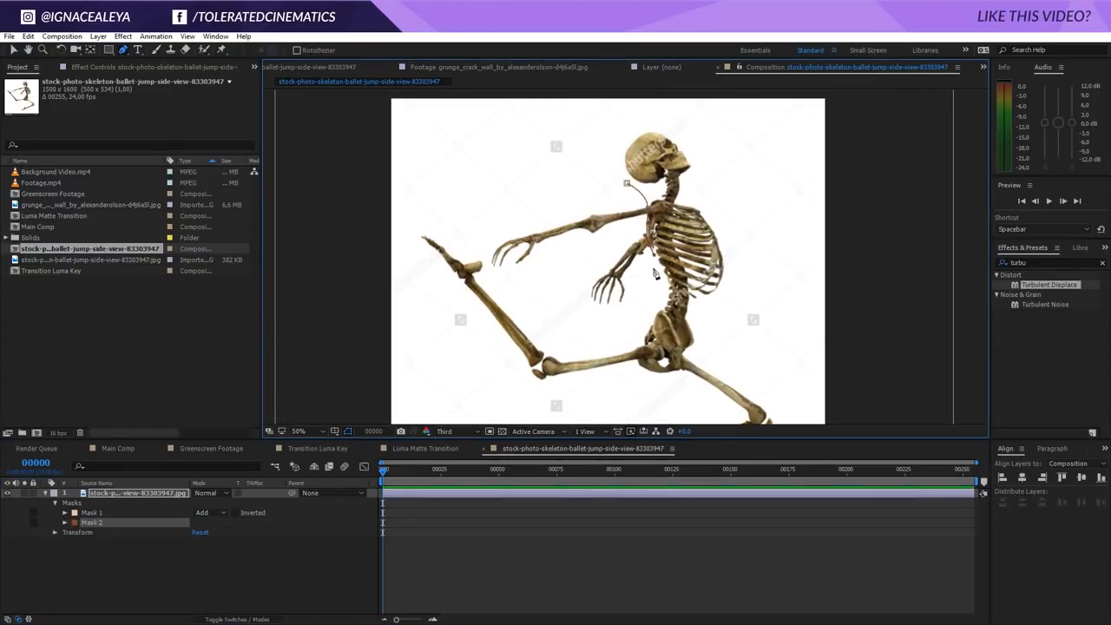
pyautogui.moveTo(641, 287); pyautogui.dragTo(624, 323)
pyautogui.click(617, 325)
pyautogui.click(543, 325)
pyautogui.click(483, 270)
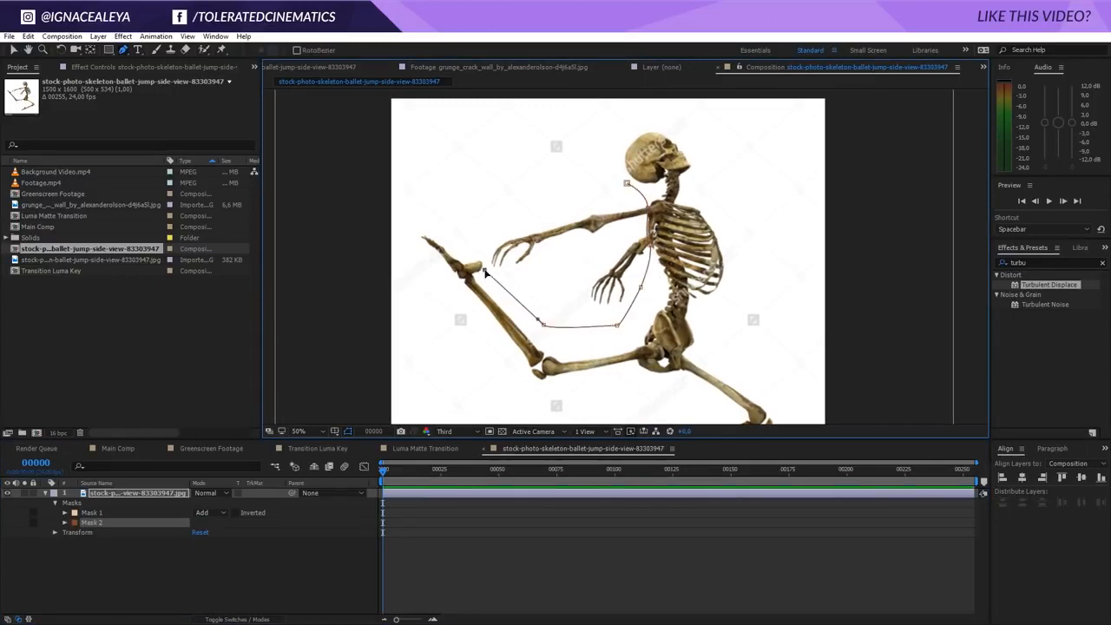
pyautogui.click(489, 216)
pyautogui.click(626, 183)
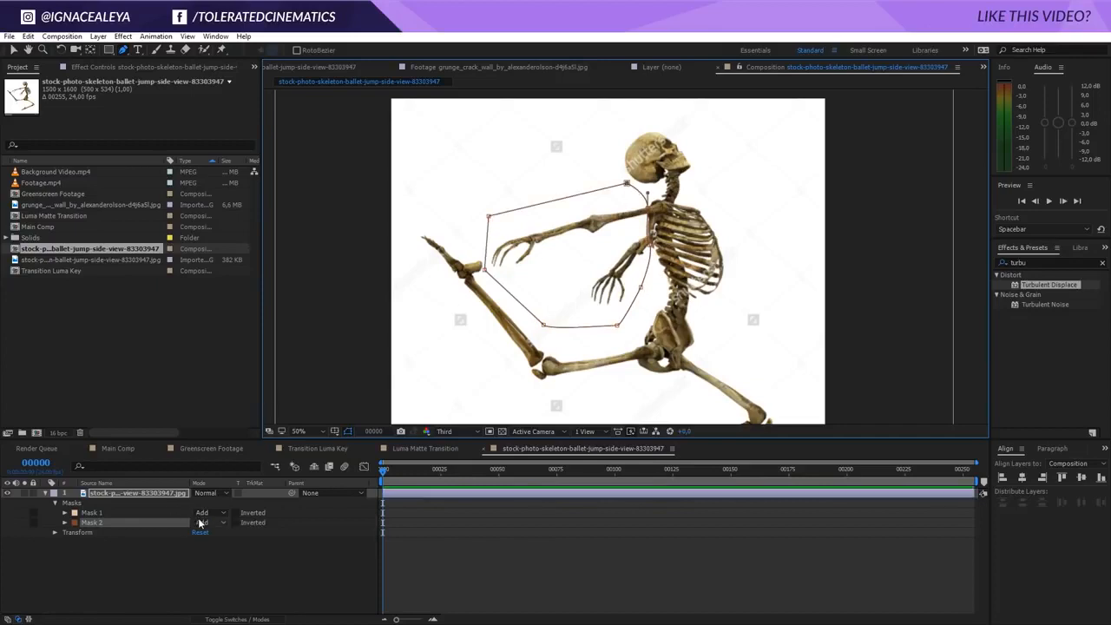
# - Set Mask 2 to Subtract so the arms are cut out of the skeleton photo
pyautogui.click(202, 522)
pyautogui.click(223, 560)
pyautogui.press('v')
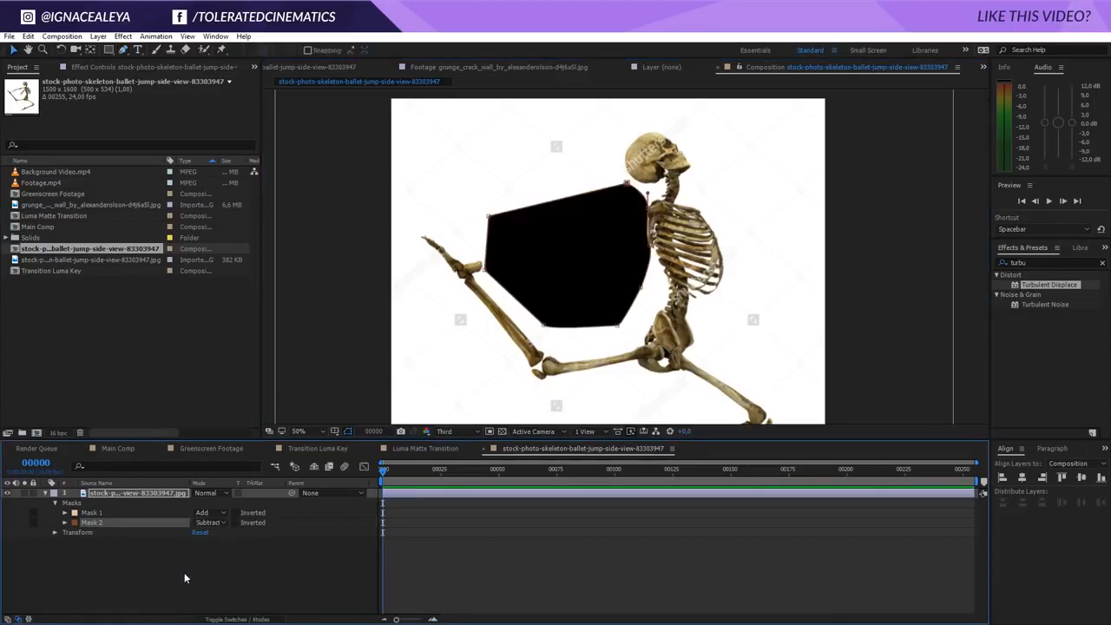
pyautogui.scroll(-2, 598, 278)
pyautogui.scroll(2, 598, 278)
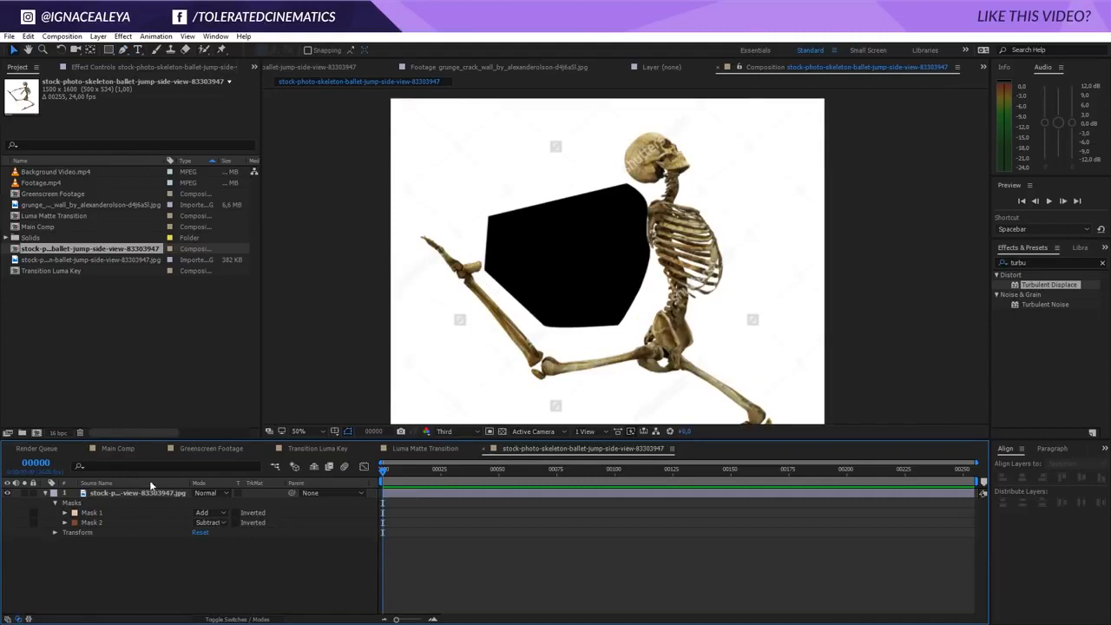
# - Pre-compose the masked skeleton photo layer as Skeleton, moving all attributes into the new composition
pyautogui.click(110, 491)
pyautogui.click(99, 36)
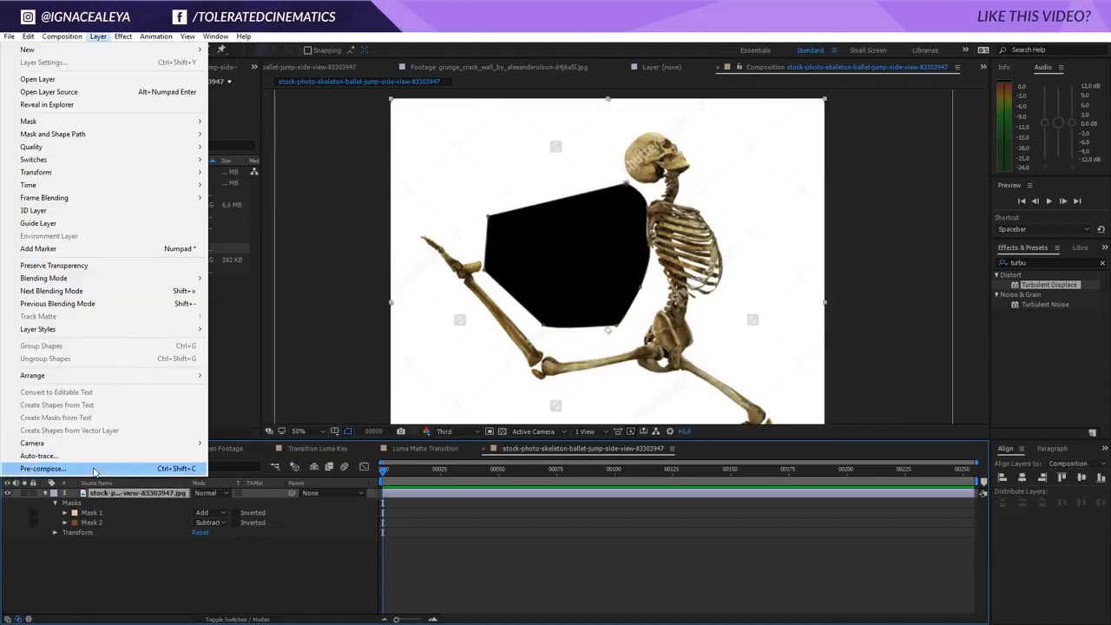
pyautogui.click(95, 534)
pyautogui.click(475, 332)
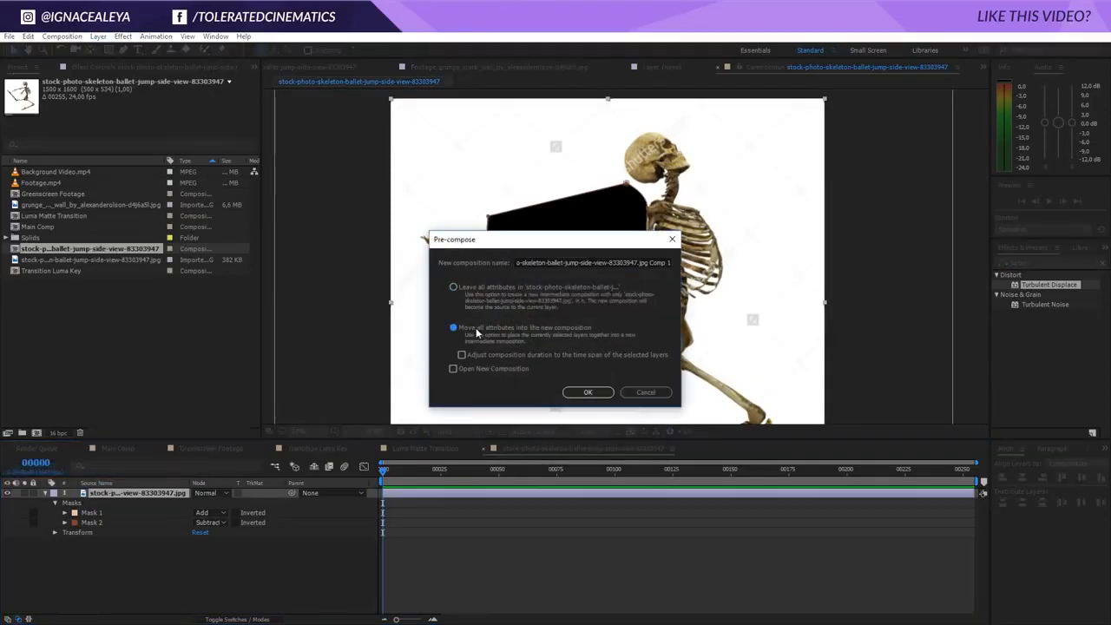
pyautogui.tripleClick(556, 263)
pyautogui.write('Skeleton')
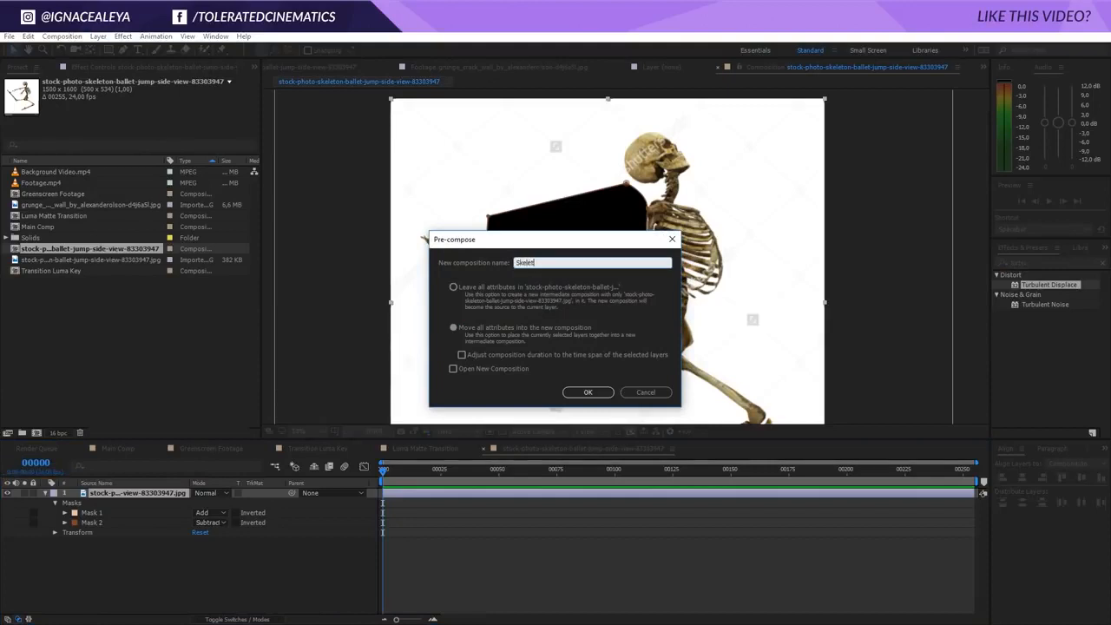
pyautogui.press('Return')
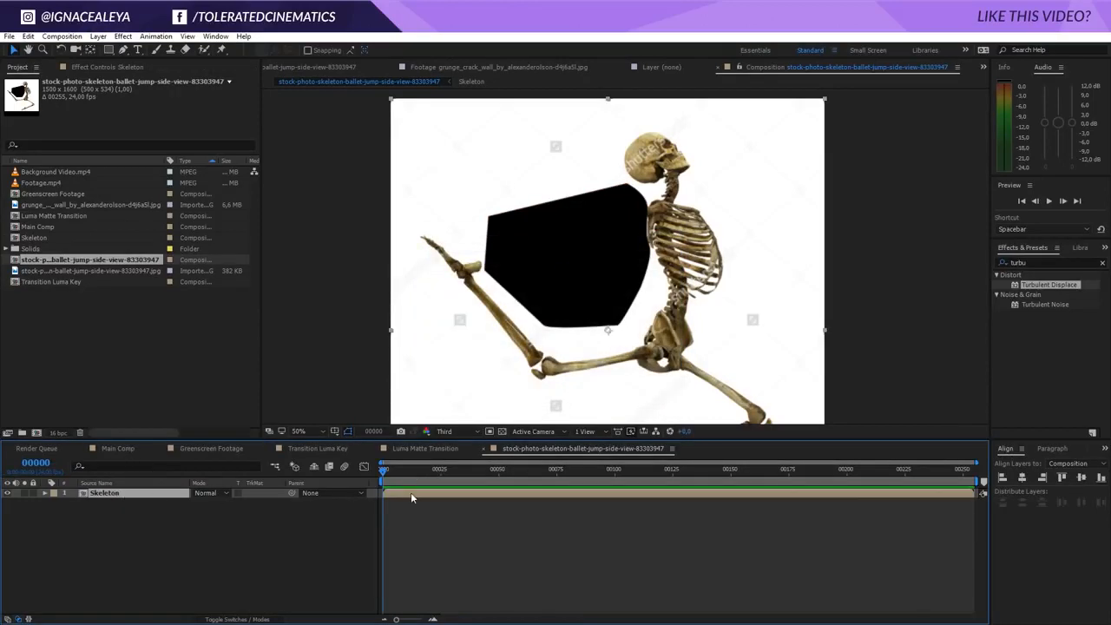
# - Rename the stock photo composition as Skeleton Comp in its composition settings
pyautogui.click(124, 37)
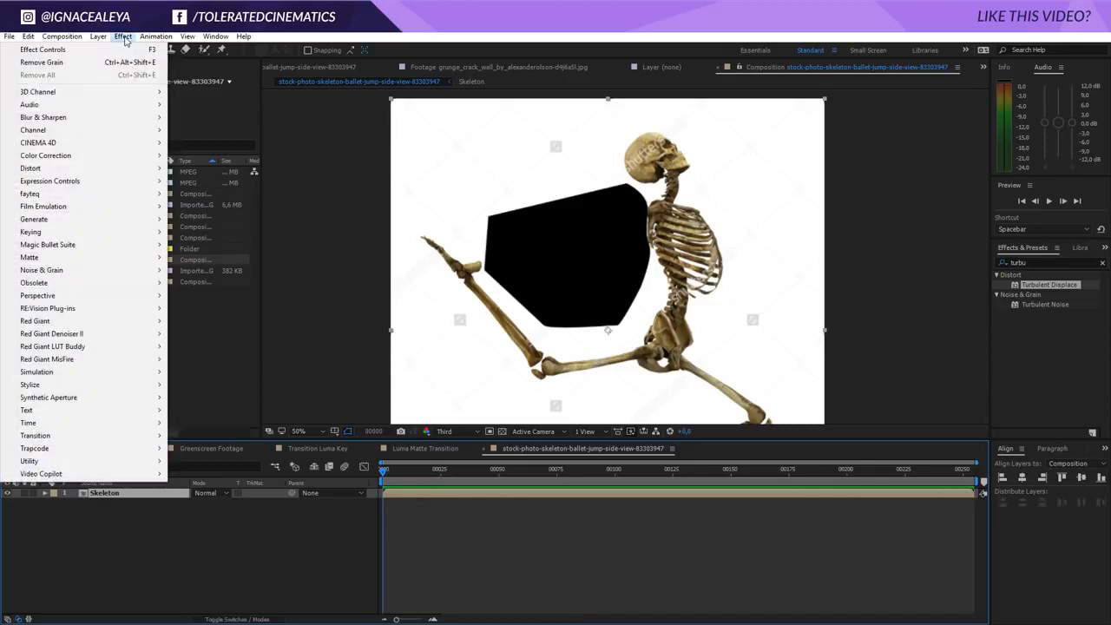
pyautogui.rightClick(409, 571)
pyautogui.click(470, 402)
pyautogui.write('S')
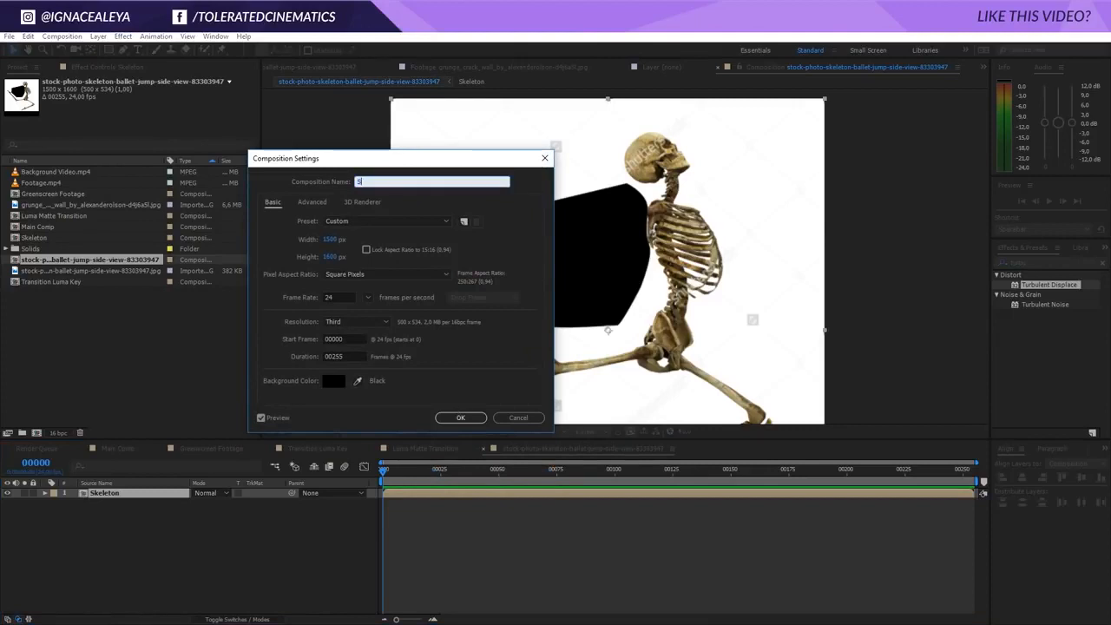
pyautogui.write('keleton Comp')
pyautogui.press('Return')
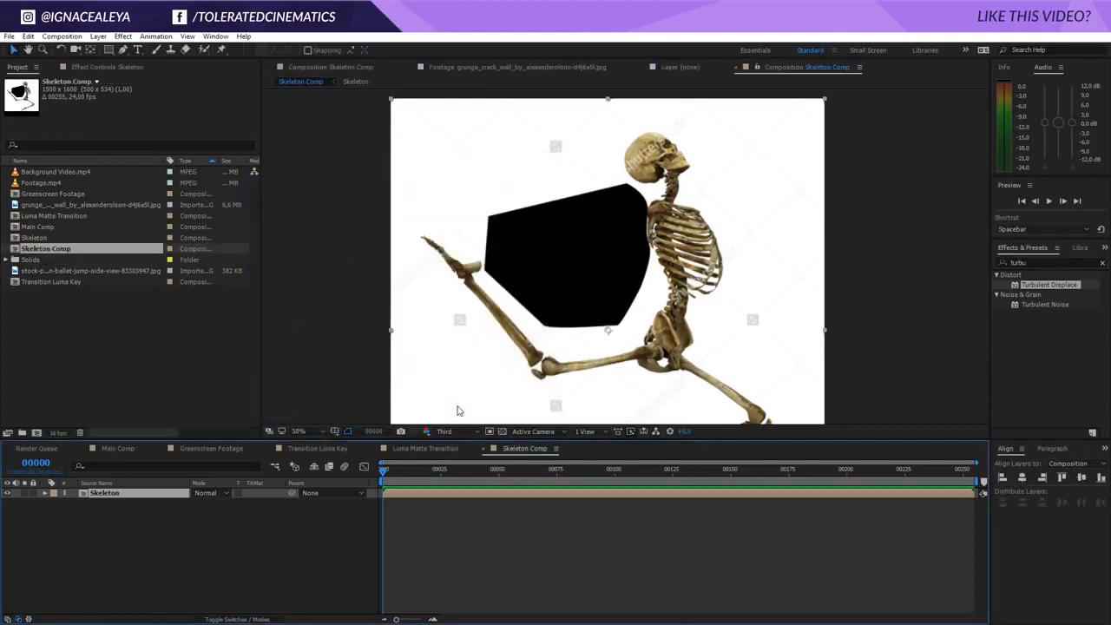
# - Apply the Extract keying effect to the Skeleton layer and lower its White Point to 224
pyautogui.click(124, 36)
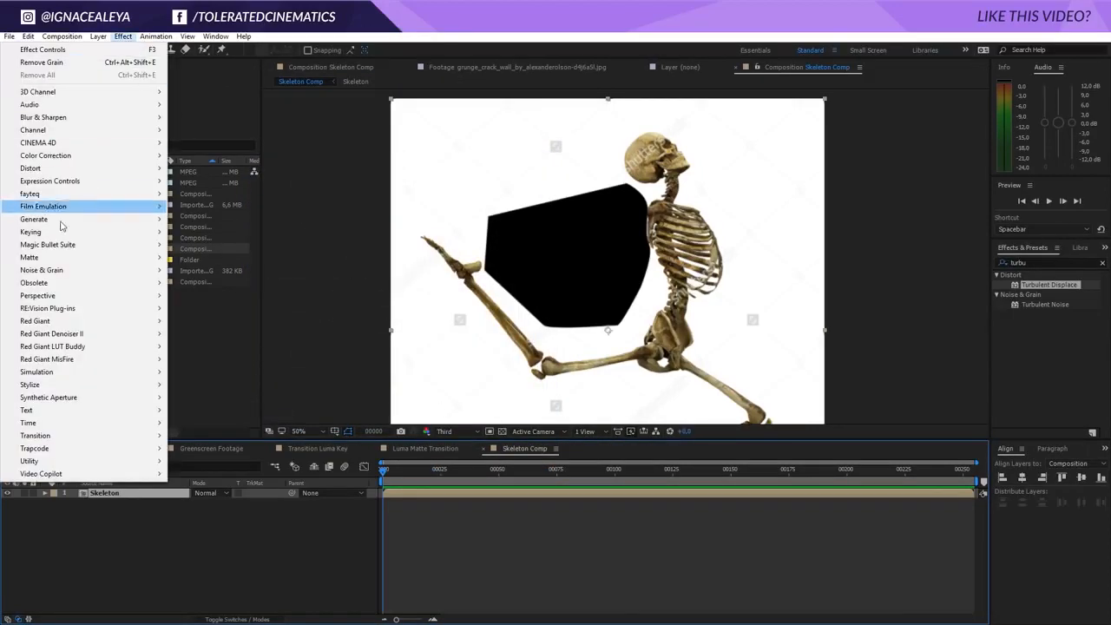
pyautogui.moveTo(58, 237)
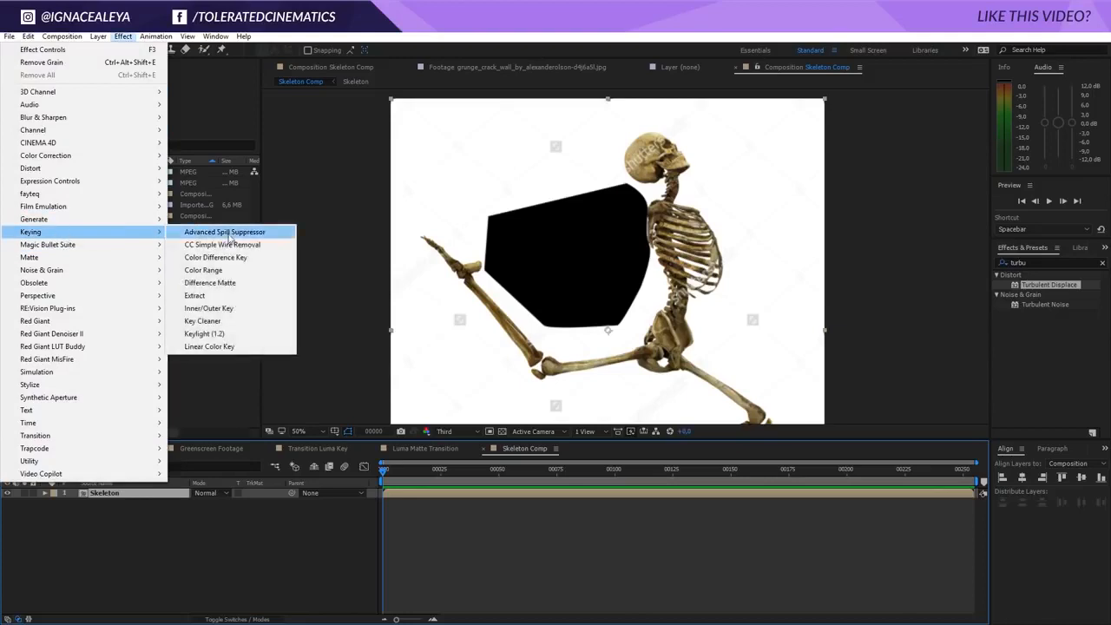
pyautogui.click(211, 297)
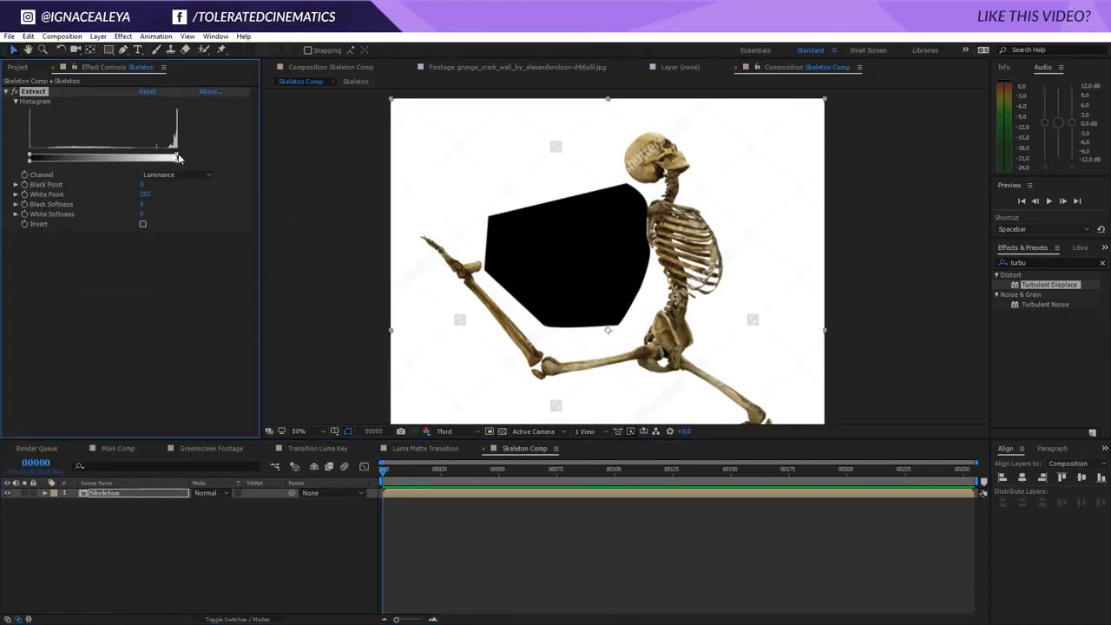
pyautogui.moveTo(178, 157); pyautogui.dragTo(158, 160)
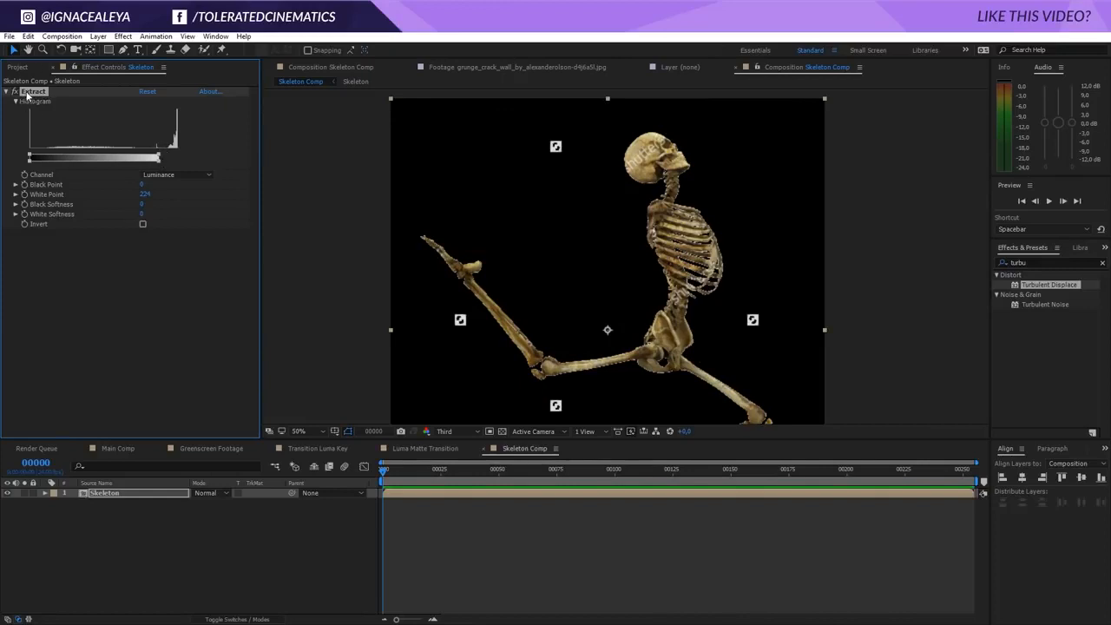
# - Move the Extract effect from the Skeleton layer to the stock photo layer inside the Skeleton composition and check Skeleton Comp
pyautogui.press('Delete')
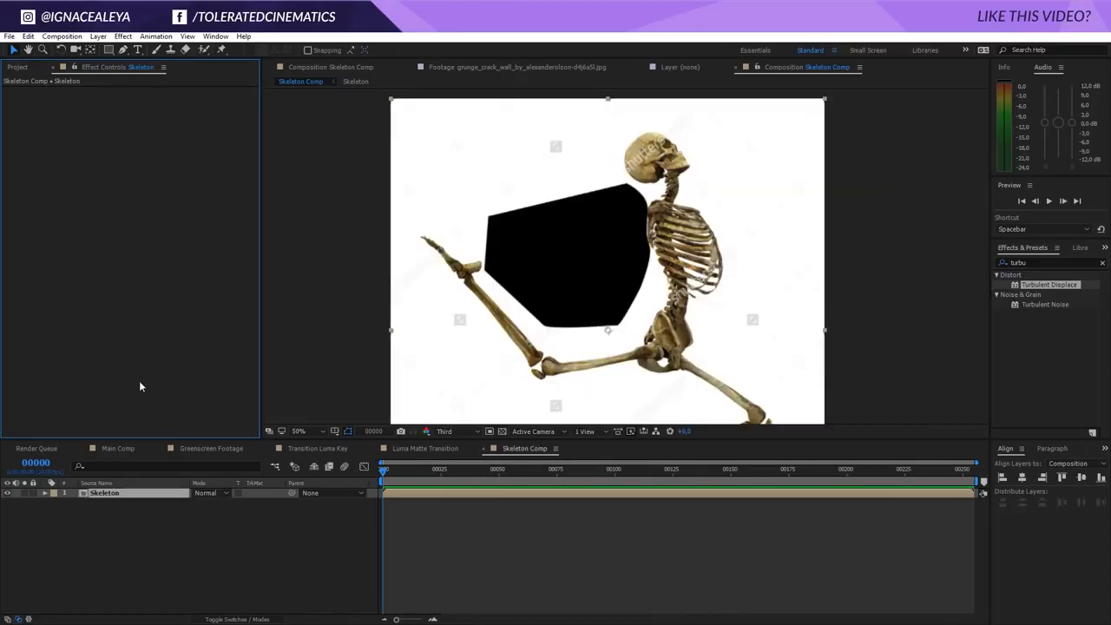
pyautogui.doubleClick(126, 496)
pyautogui.click(127, 497)
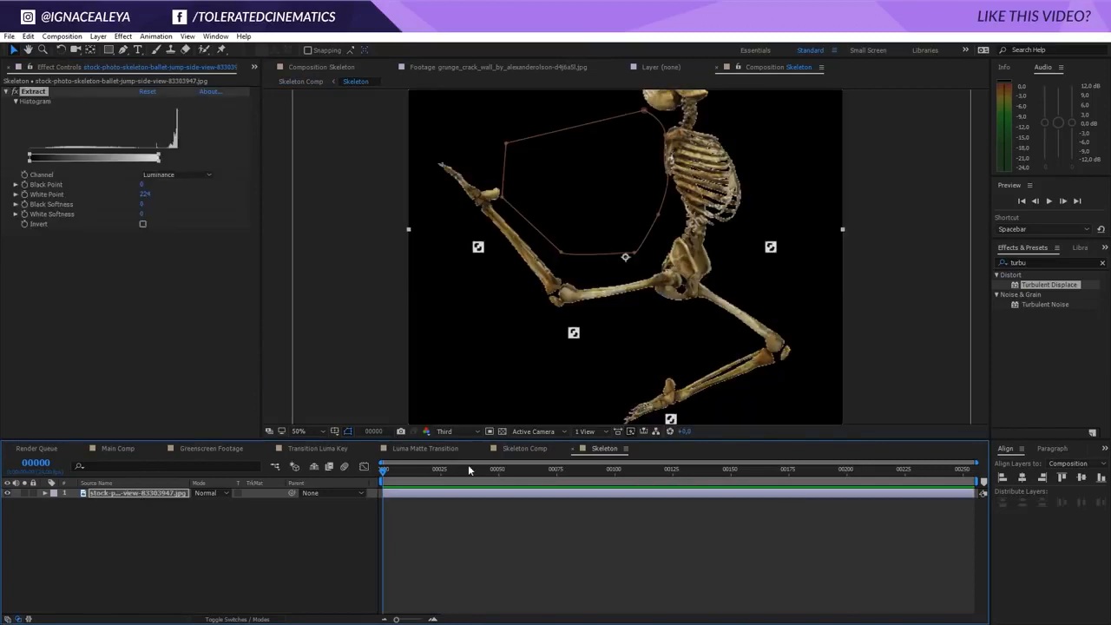
pyautogui.click(525, 449)
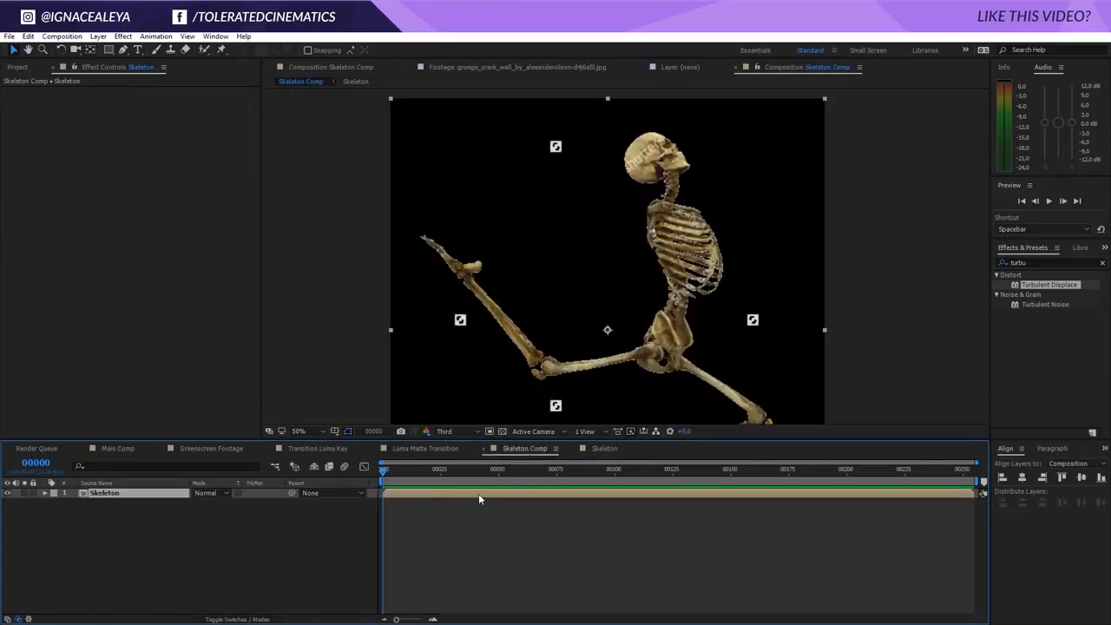
# - Lower Extract's White Point to 209 on the stock photo layer in the Skeleton composition and return to Skeleton Comp
pyautogui.click(604, 449)
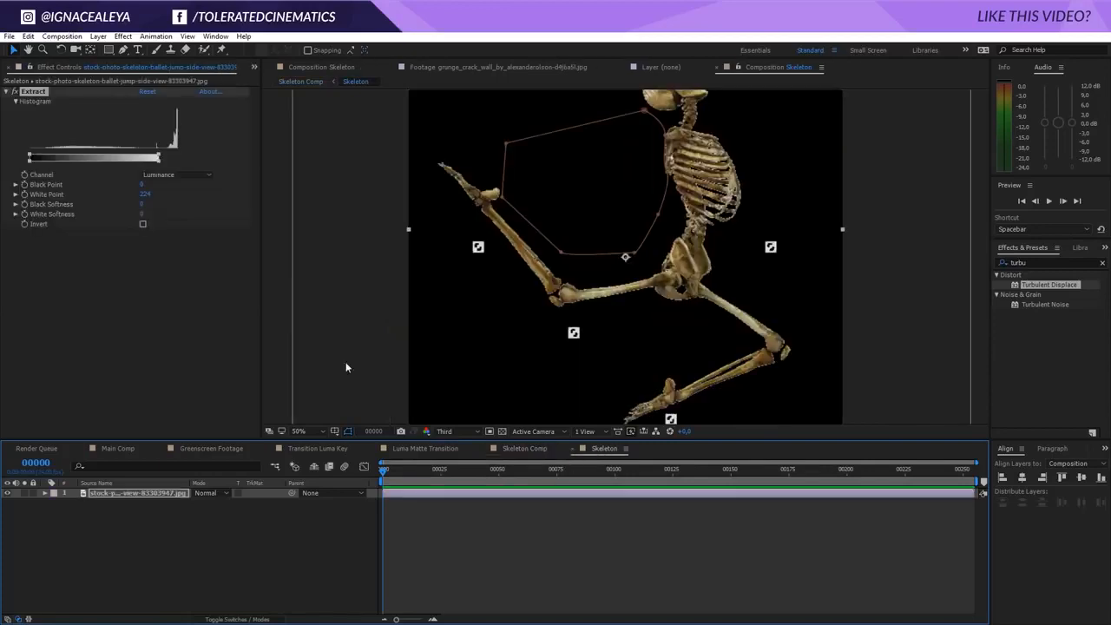
pyautogui.moveTo(158, 157); pyautogui.dragTo(150, 157)
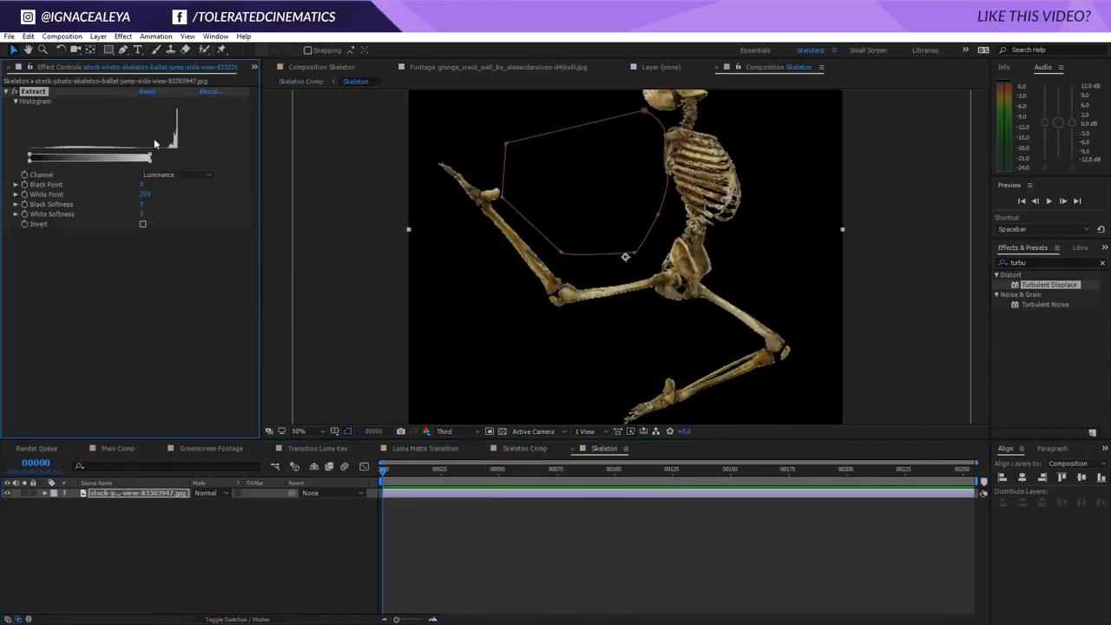
pyautogui.click(534, 448)
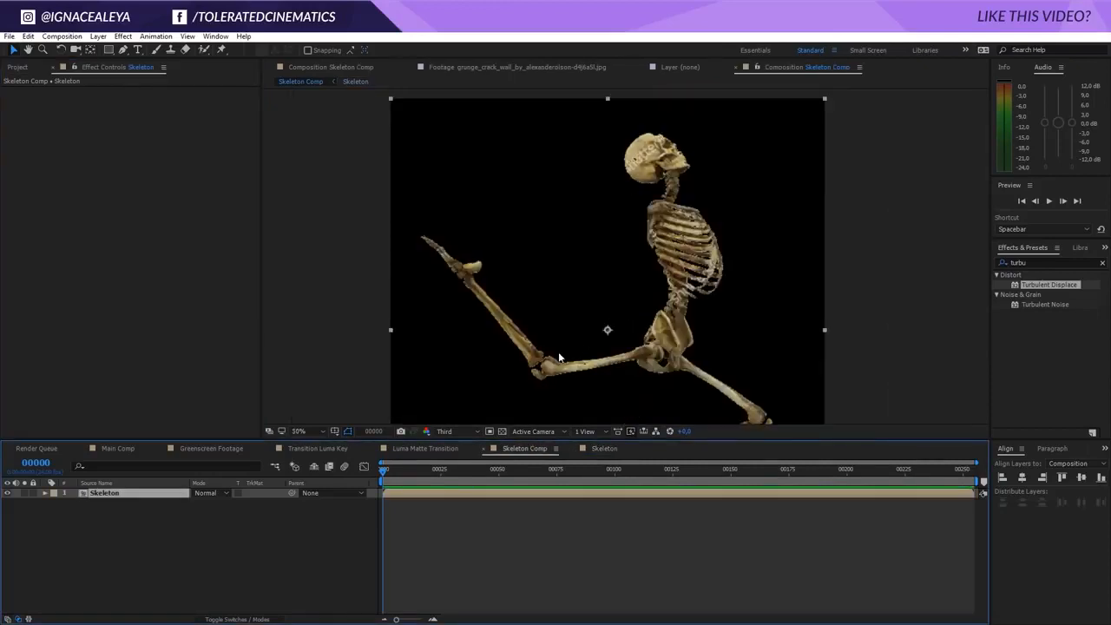
# - Search the effects for "choker" and apply Matte Choker to the Skeleton layer in Skeleton Comp
pyautogui.click(1053, 262)
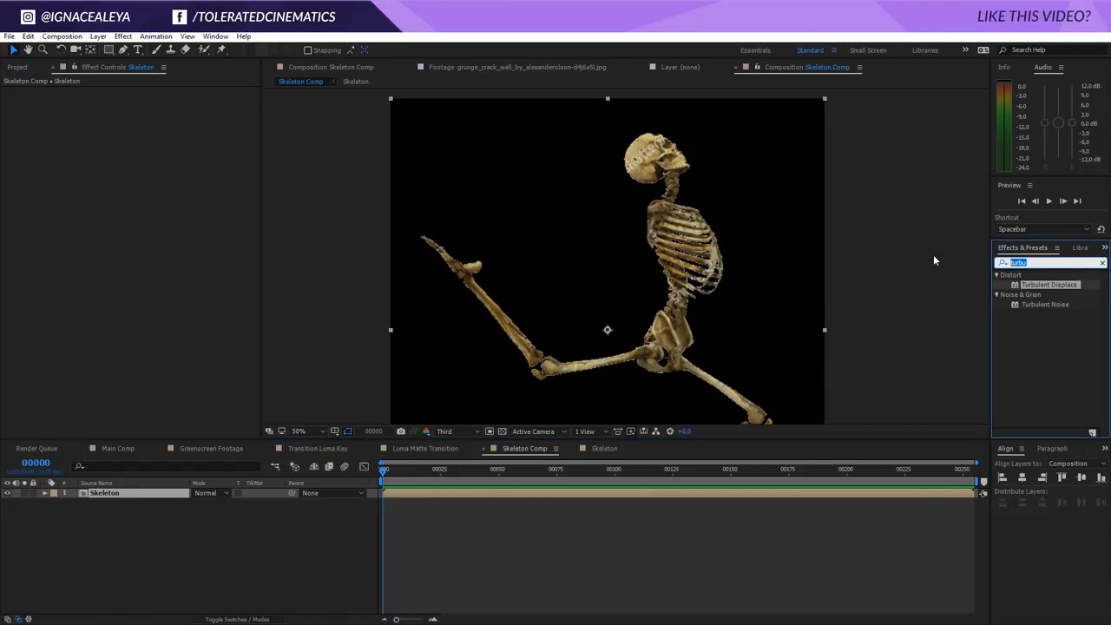
pyautogui.write('choker')
pyautogui.moveTo(1030, 287); pyautogui.dragTo(571, 499)
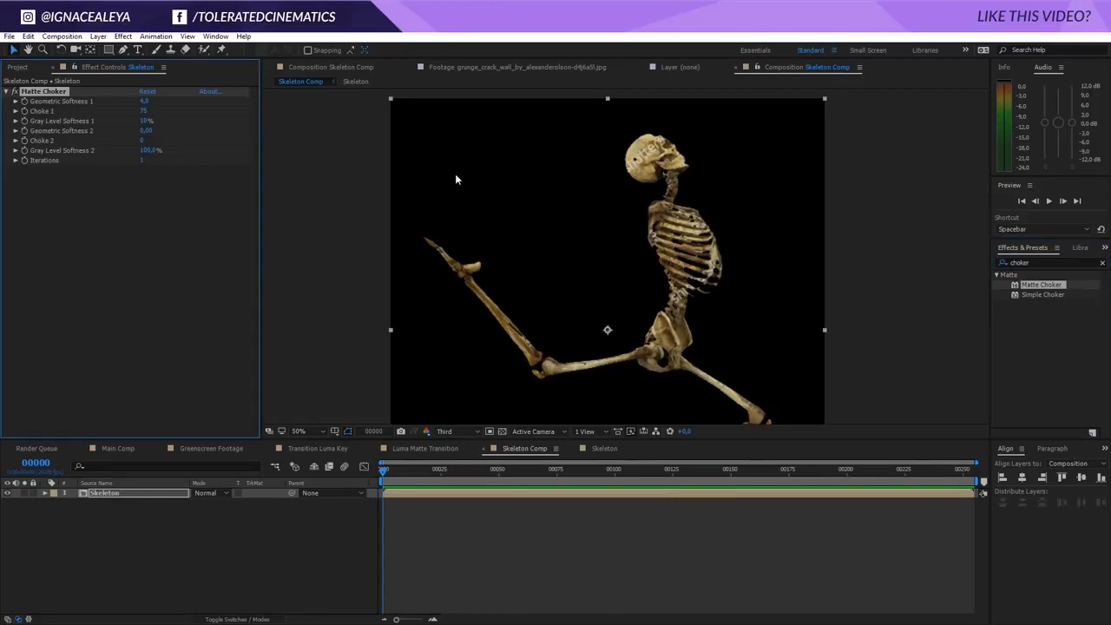
# - Return to Main Comp and add the Skeleton composition as its topmost layer
pyautogui.click(109, 449)
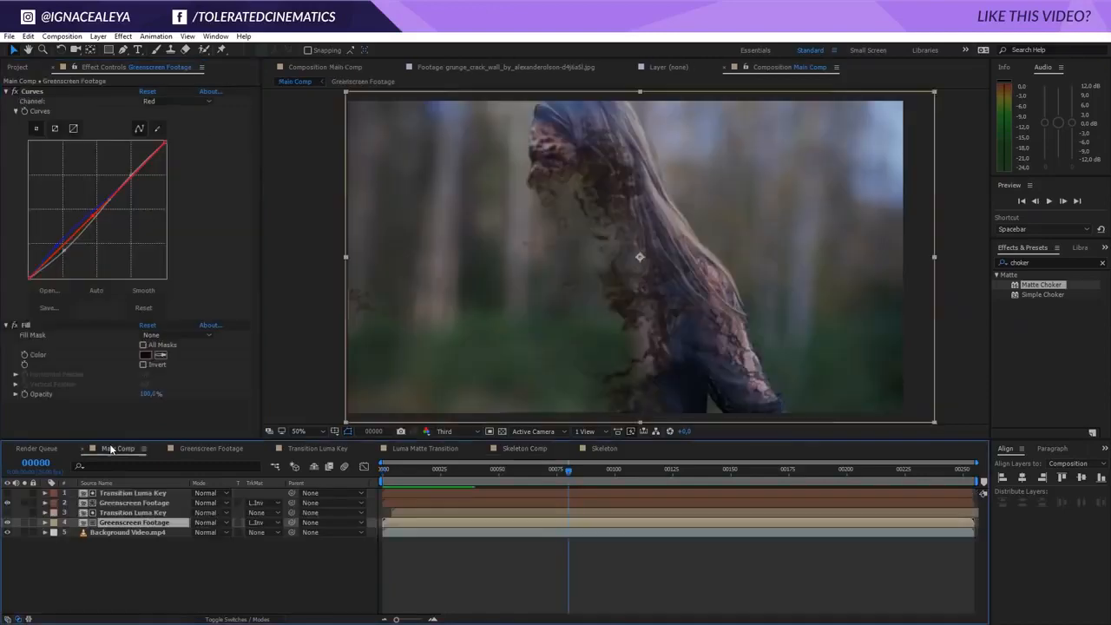
pyautogui.click(16, 67)
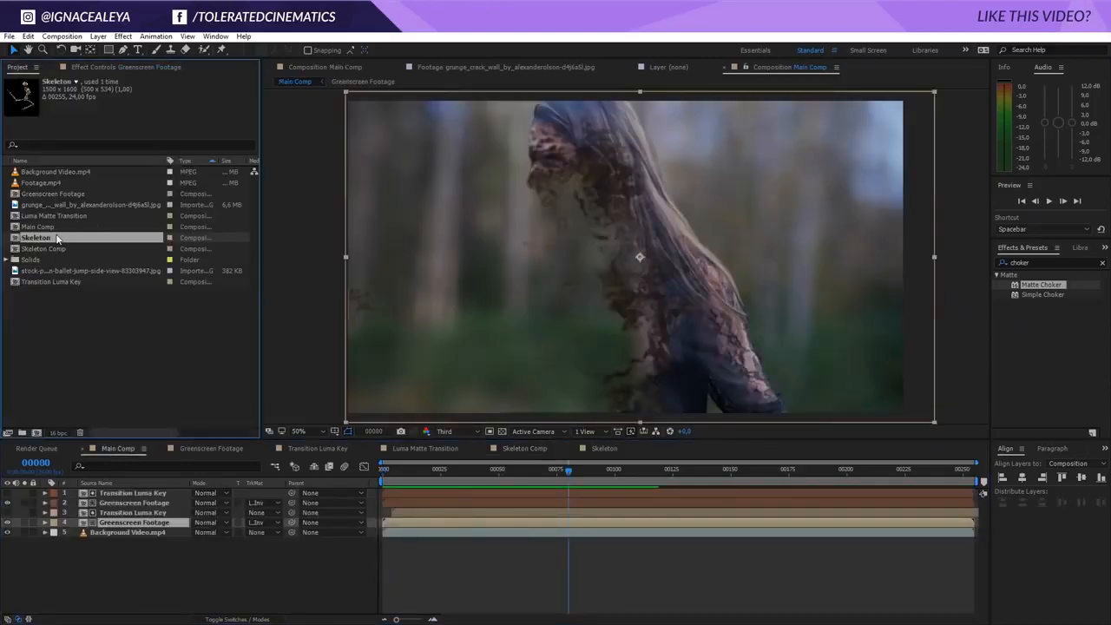
pyautogui.moveTo(52, 238); pyautogui.dragTo(124, 495)
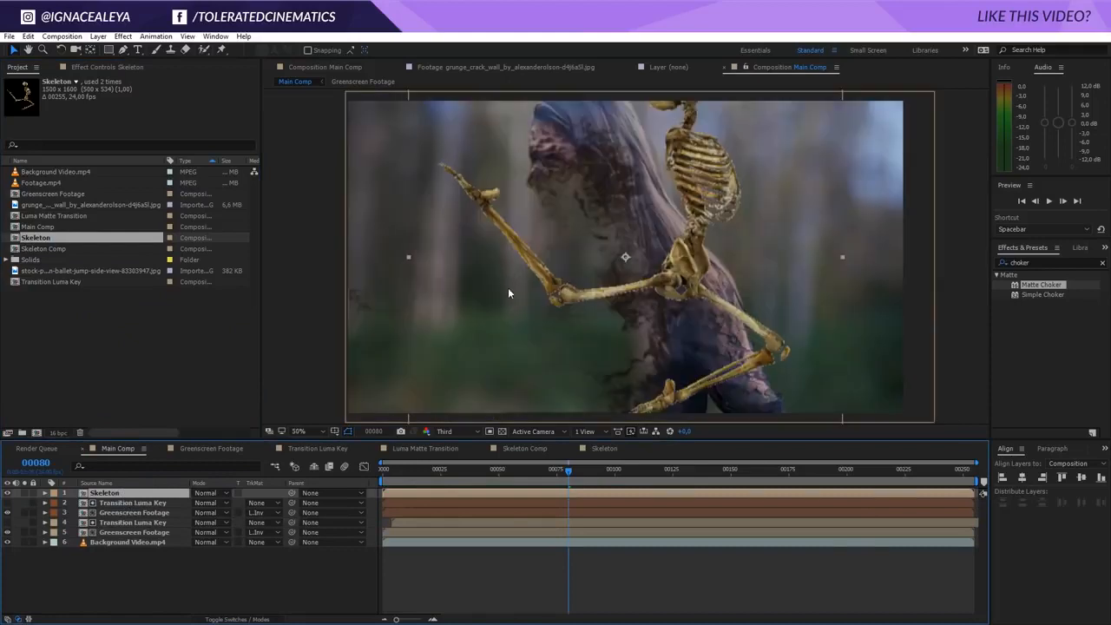
# - Set the upper Greenscreen Footage layer's track matte to None and solo it together with the Skeleton layer
pyautogui.click(111, 503)
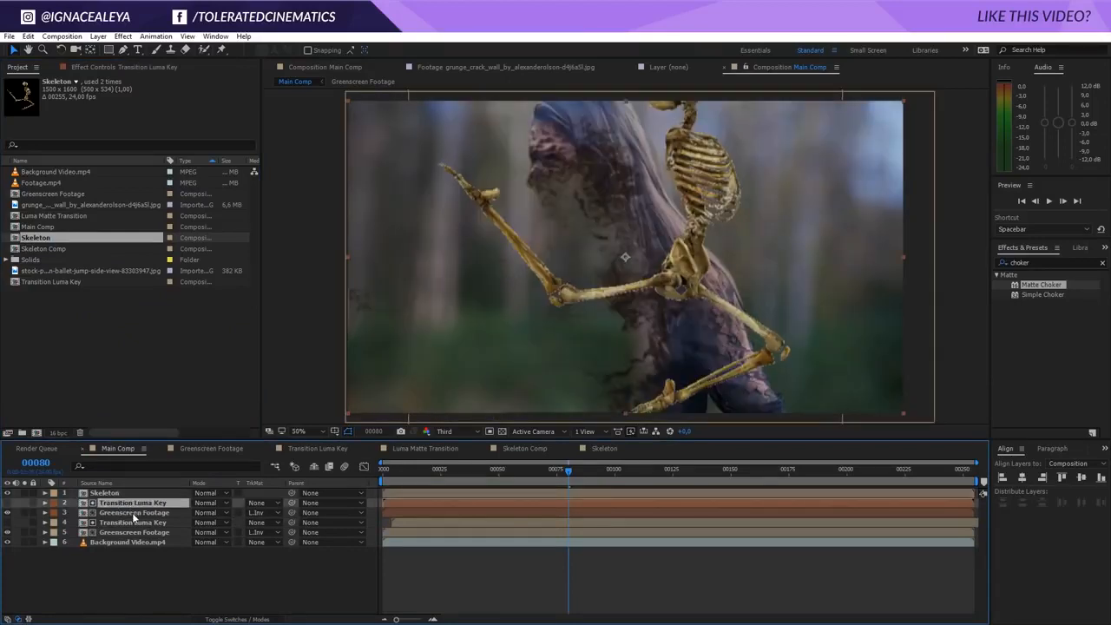
pyautogui.click(132, 512)
pyautogui.click(25, 512)
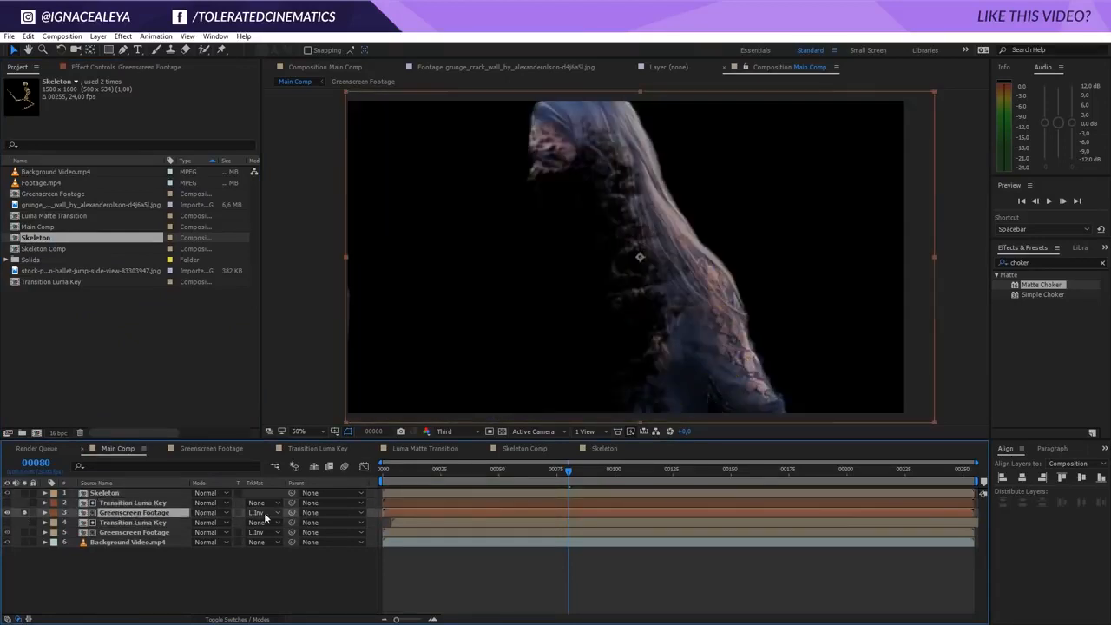
pyautogui.click(264, 512)
pyautogui.click(279, 523)
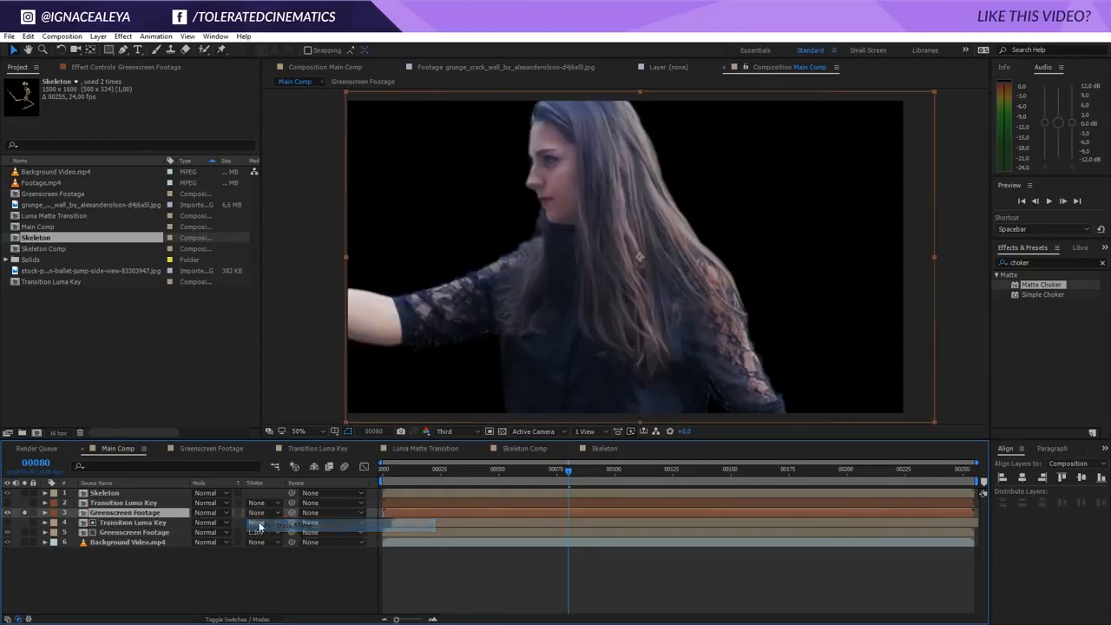
pyautogui.click(131, 493)
pyautogui.click(24, 494)
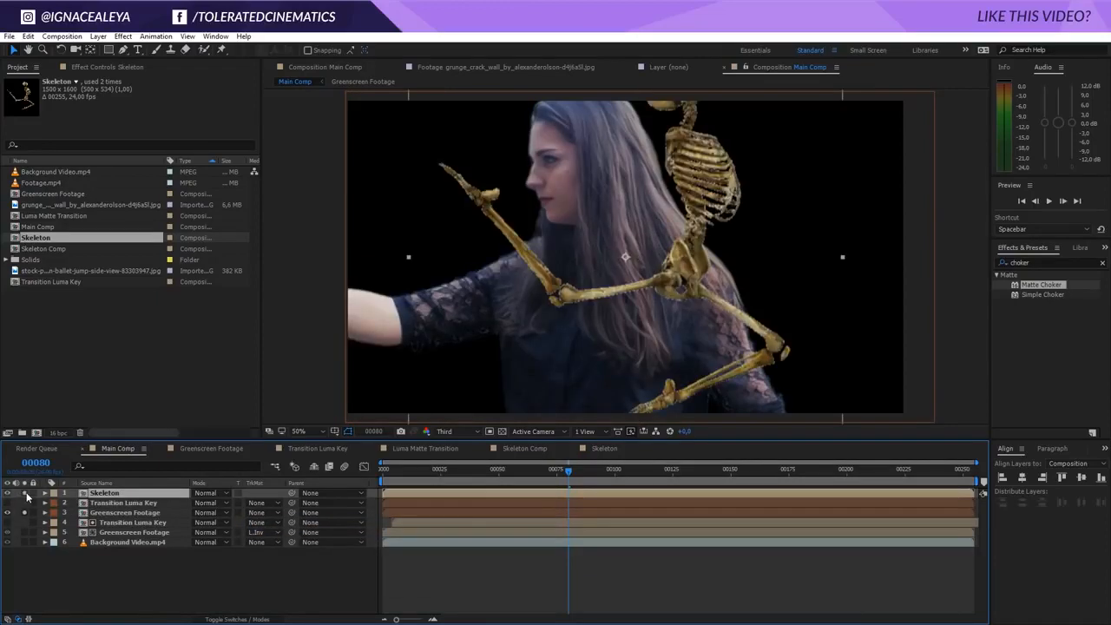
# - Mirror the Skeleton layer horizontally, enlarge it, and position its skull and ribs over the woman's upper body
pyautogui.press(',')
pyautogui.press(',')
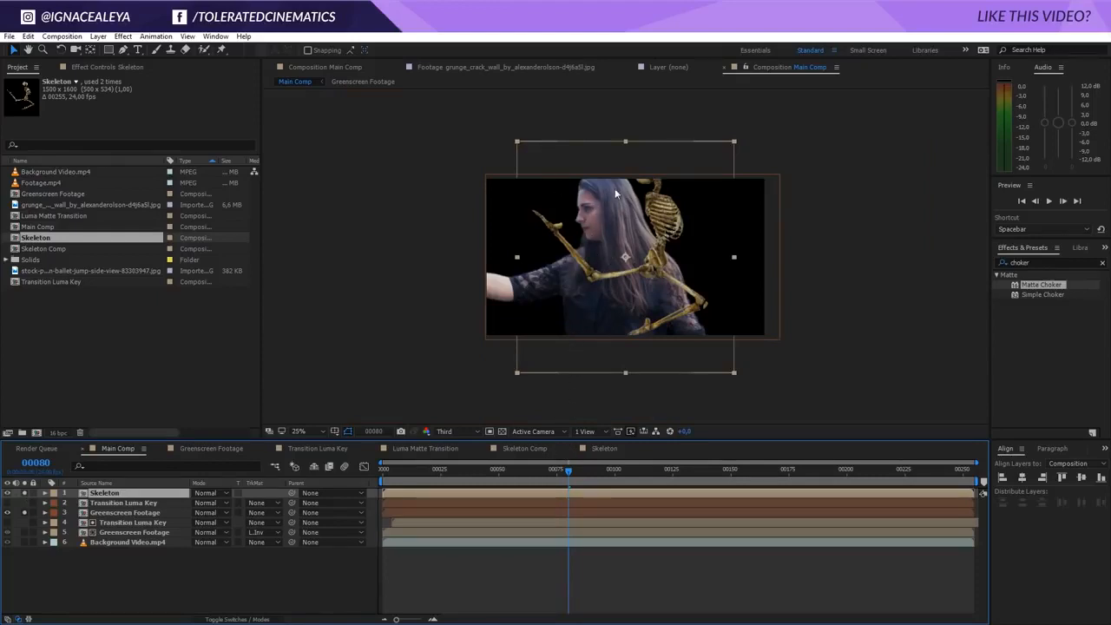
pyautogui.moveTo(728, 152); pyautogui.dragTo(460, 124)
pyautogui.moveTo(506, 156); pyautogui.dragTo(579, 274)
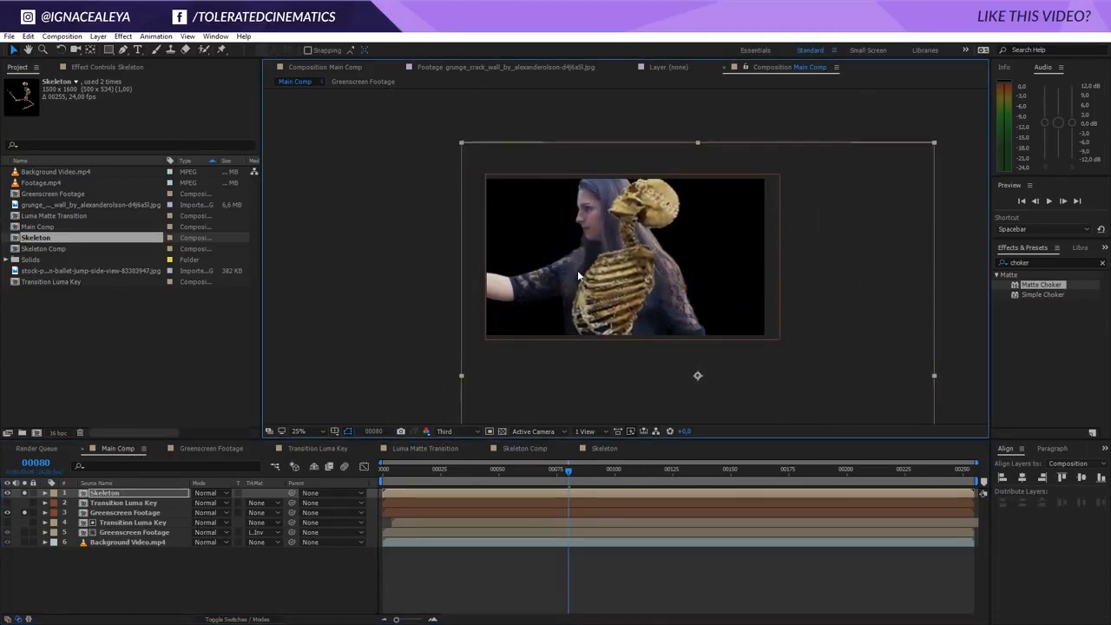
pyautogui.click(931, 148)
pyautogui.click(927, 147)
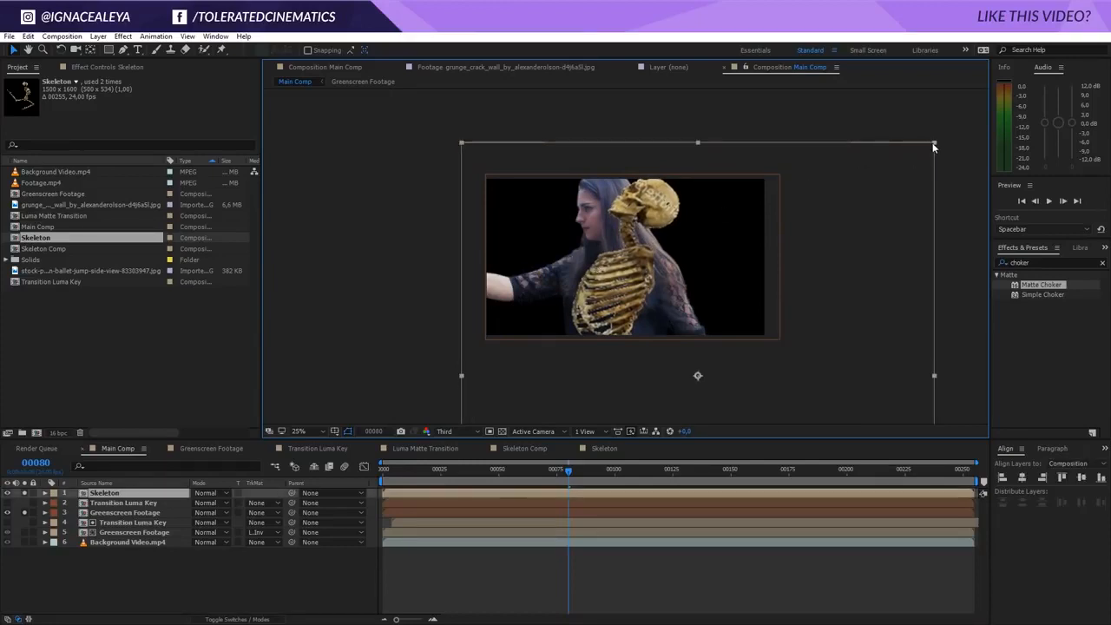
pyautogui.moveTo(925, 149); pyautogui.dragTo(923, 151)
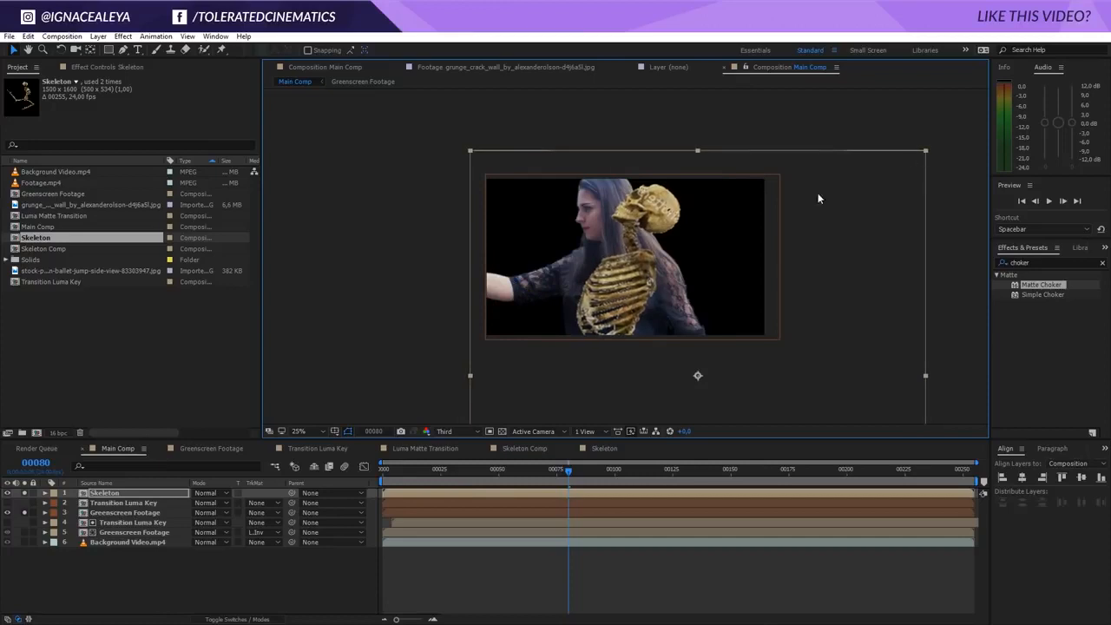
pyautogui.moveTo(630, 265); pyautogui.dragTo(626, 264)
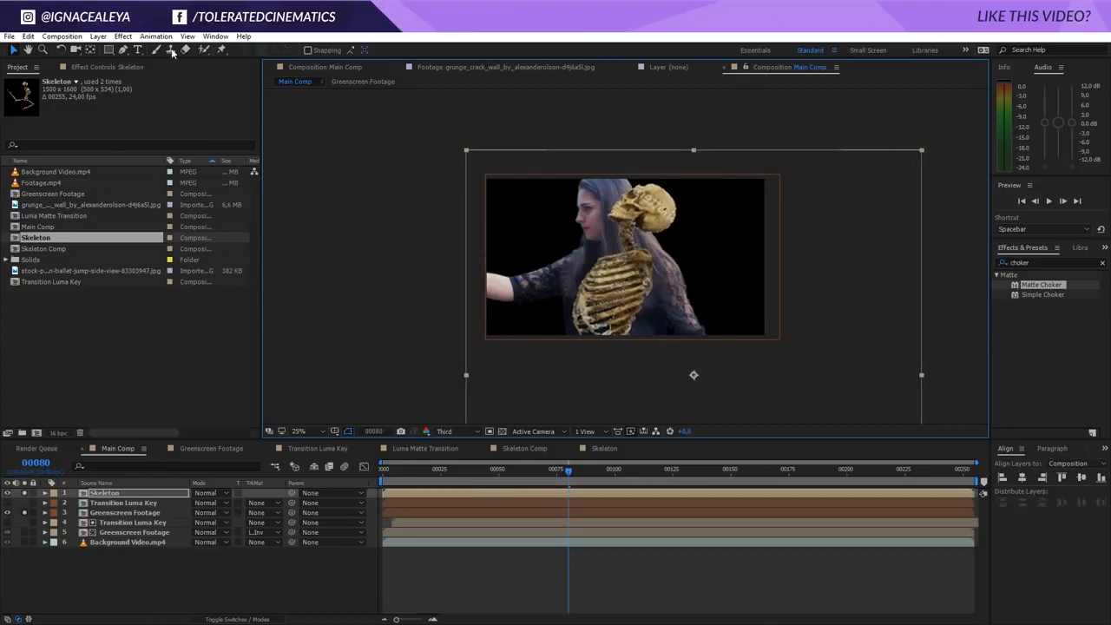
# - Place Puppet pins on the skeleton's skull, jaw, neck, ribs and lower spine at frame 80
pyautogui.click(222, 50)
pyautogui.click(663, 195)
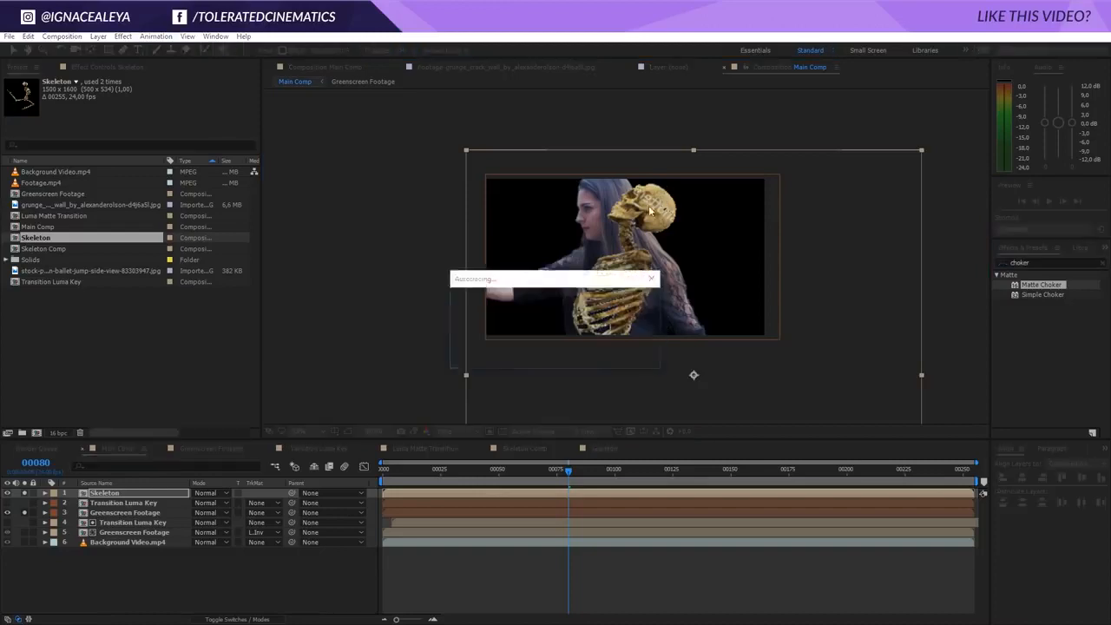
pyautogui.click(639, 208)
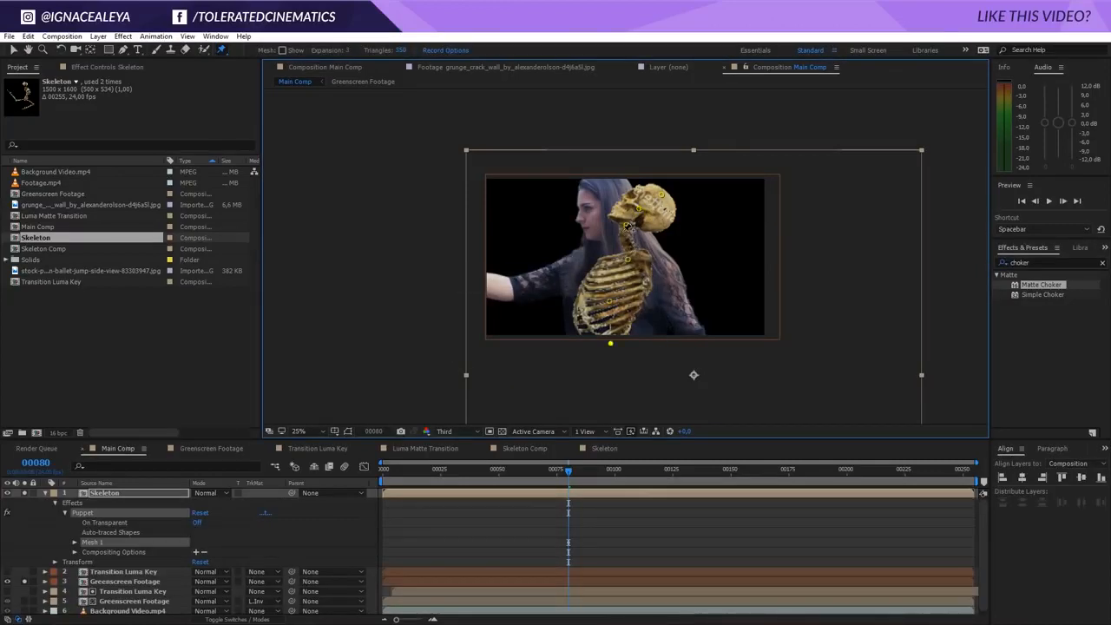
# - Pose the skeleton at frame 80 by moving its Puppet pins so the skull, neck and ribs match the woman
pyautogui.moveTo(630, 228); pyautogui.dragTo(612, 224)
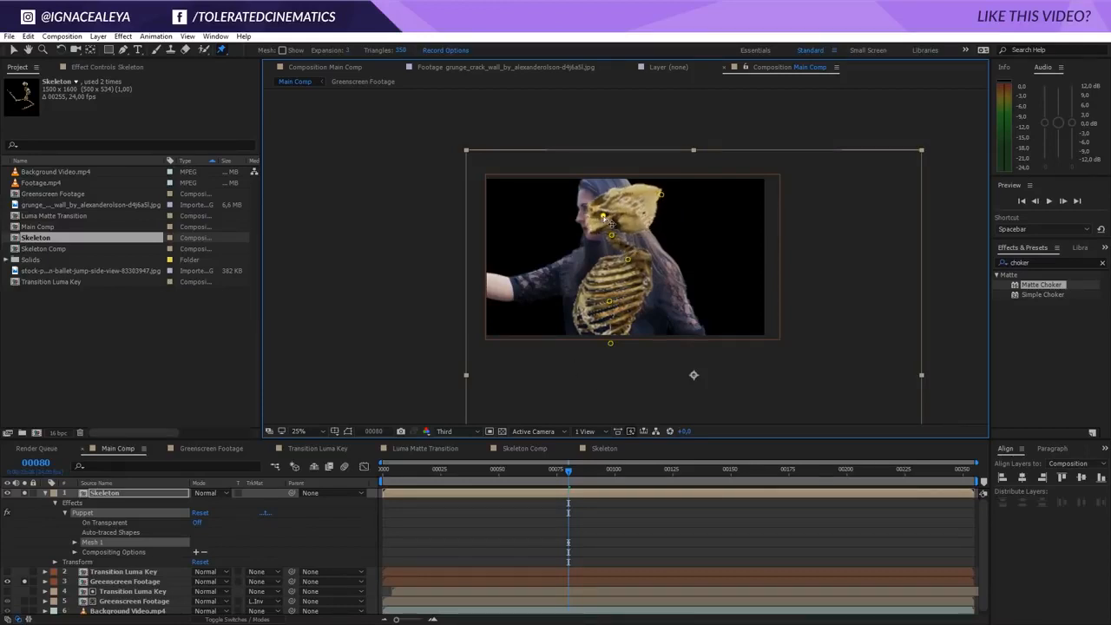
pyautogui.moveTo(662, 198); pyautogui.dragTo(597, 221)
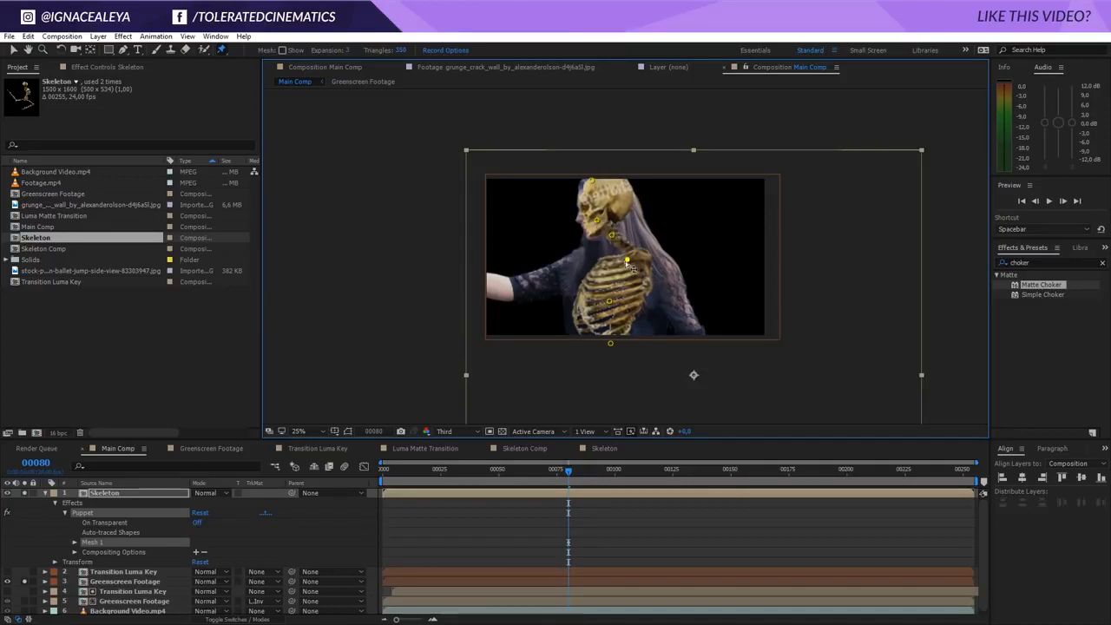
pyautogui.moveTo(628, 260); pyautogui.dragTo(610, 257)
pyautogui.moveTo(610, 301); pyautogui.dragTo(602, 302)
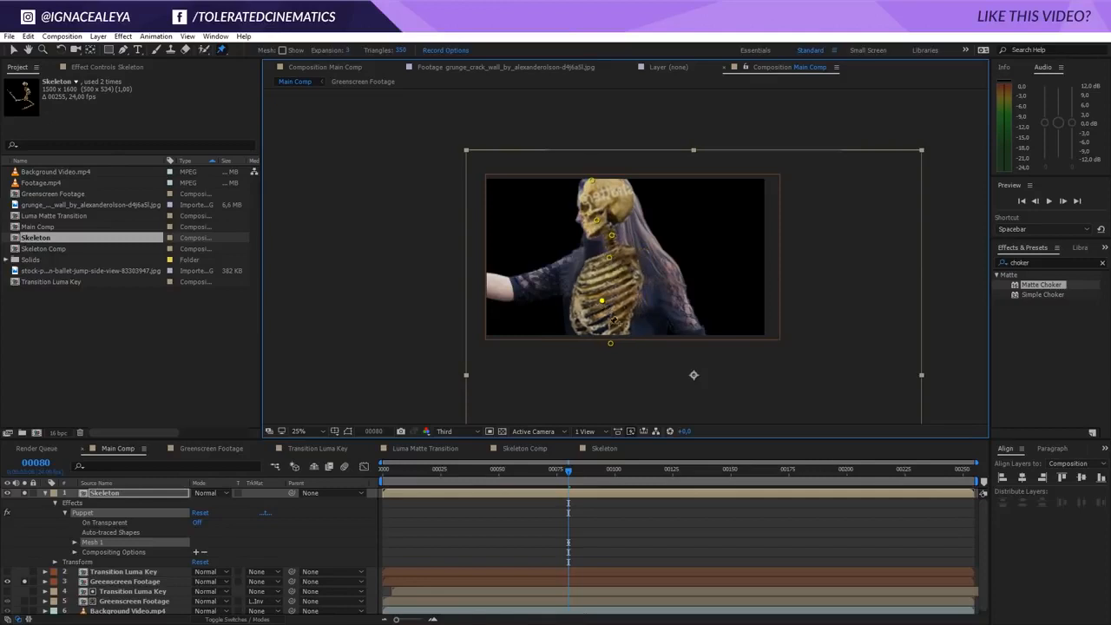
pyautogui.moveTo(611, 347); pyautogui.dragTo(622, 348)
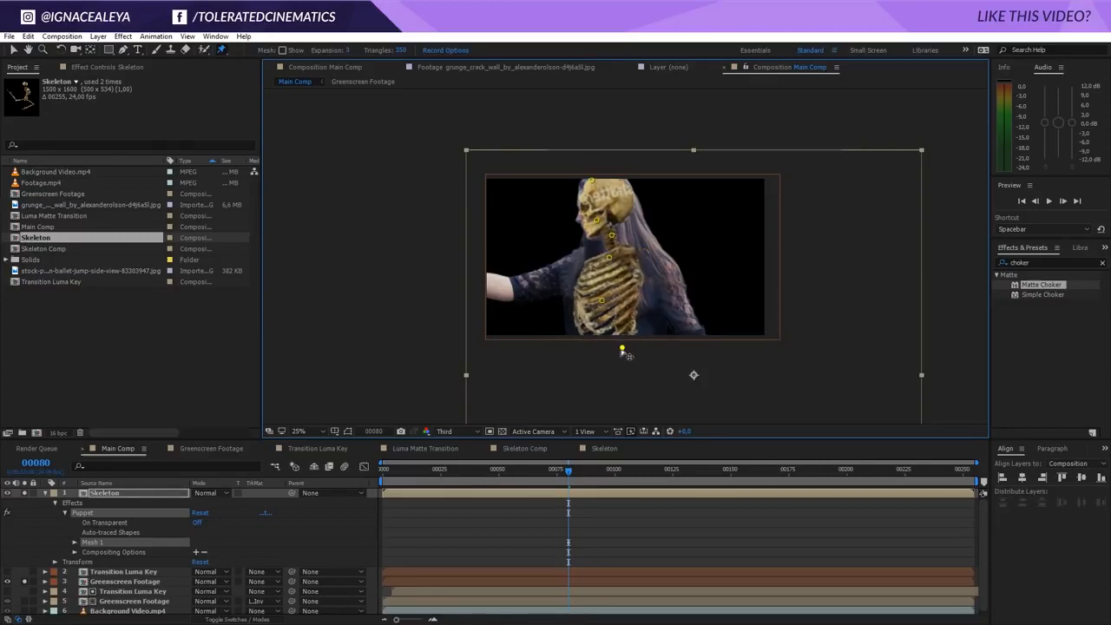
# - Go to frame 0 and adjust the skull's jaw pin to align with the woman's face
pyautogui.click(552, 480)
pyautogui.moveTo(549, 482); pyautogui.dragTo(379, 488)
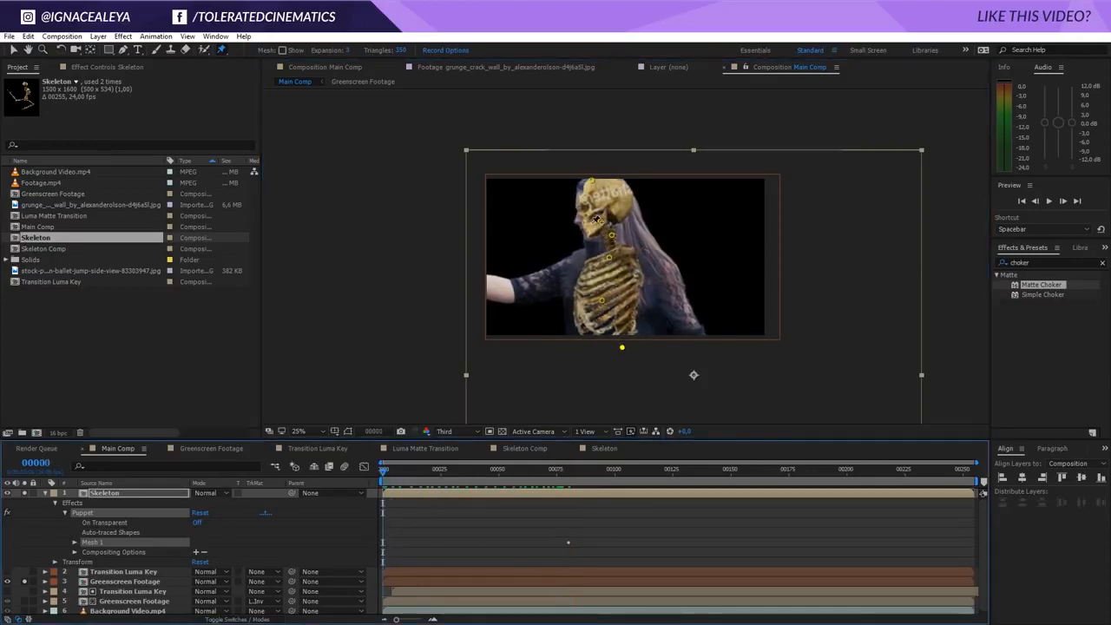
pyautogui.click(596, 220)
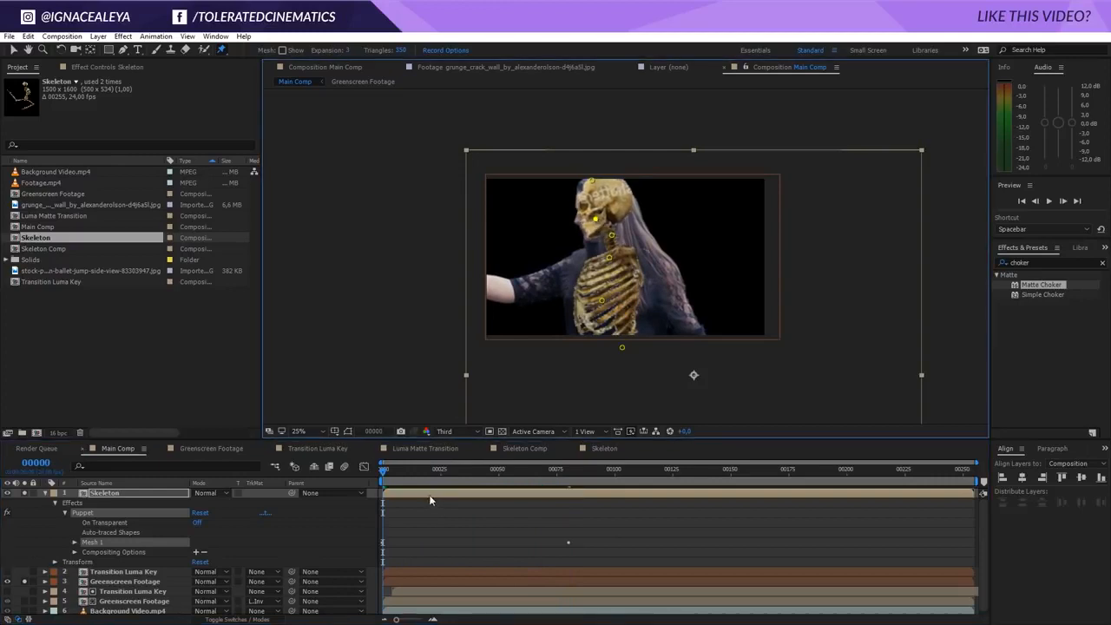
# - At frame 254, move the skull, jaw and neck pins to the woman's leaned-back head
pyautogui.moveTo(421, 479); pyautogui.dragTo(1002, 509)
pyautogui.moveTo(592, 181); pyautogui.dragTo(821, 287)
pyautogui.moveTo(597, 220); pyautogui.dragTo(776, 283)
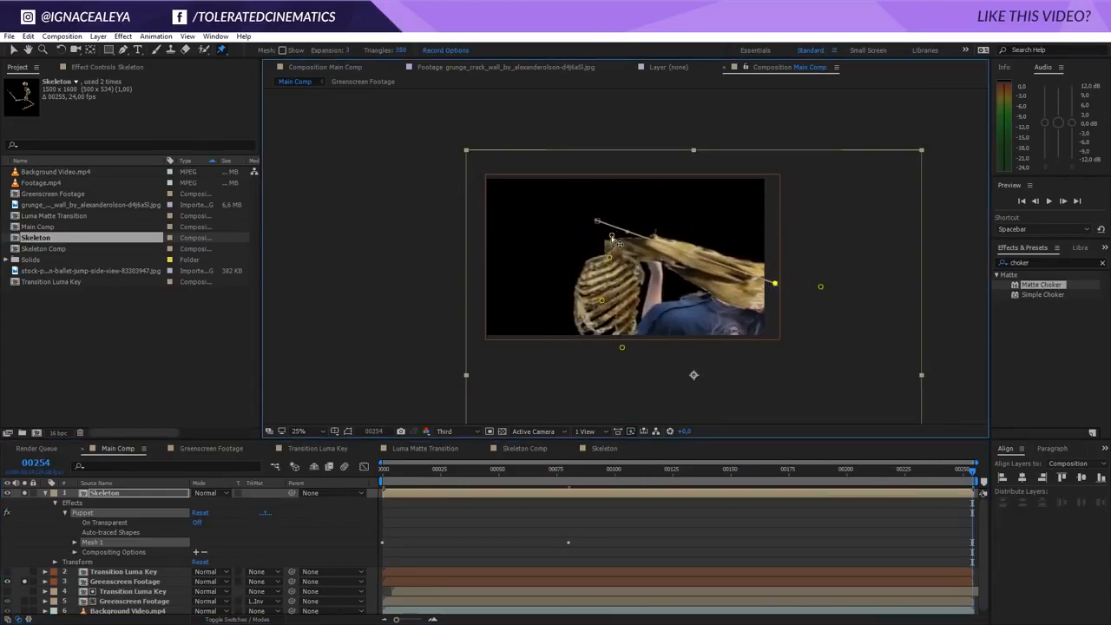
pyautogui.moveTo(612, 237); pyautogui.dragTo(788, 289)
# - Keyframe the skull and rib pins at frames 222 and 175 so the skeleton follows the woman's backward lean
pyautogui.moveTo(787, 273); pyautogui.dragTo(757, 251)
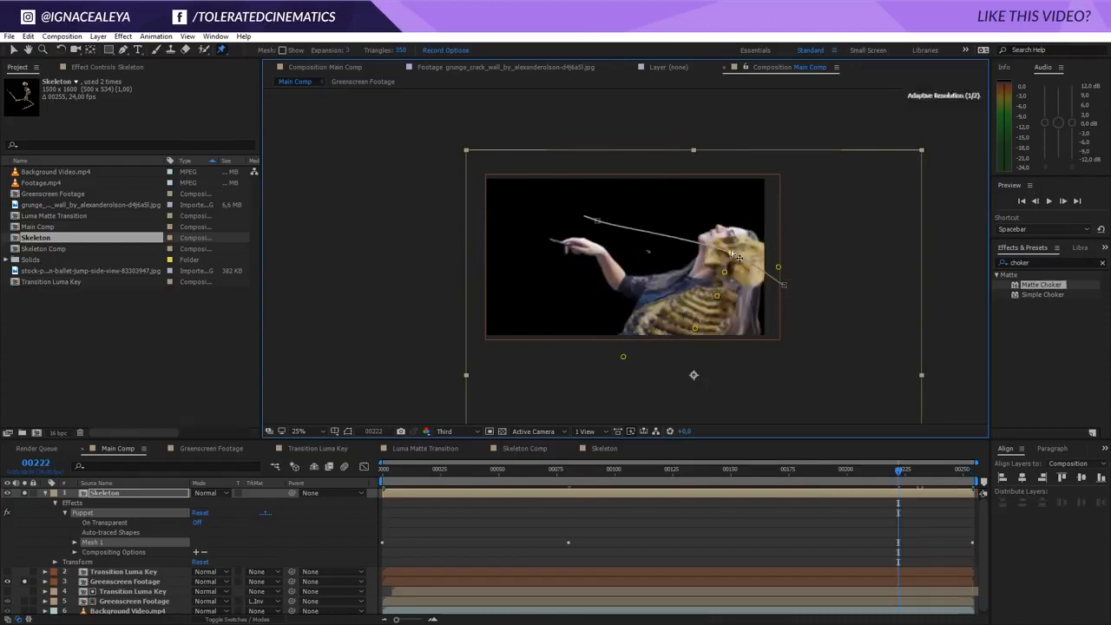
pyautogui.click(686, 322)
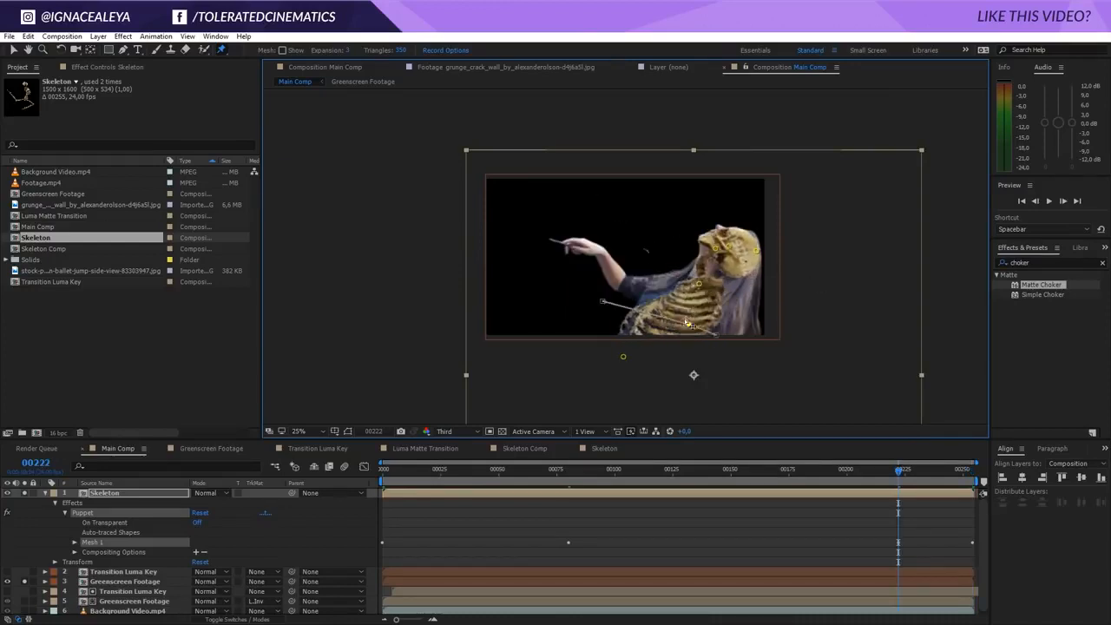
pyautogui.moveTo(686, 322); pyautogui.dragTo(695, 300)
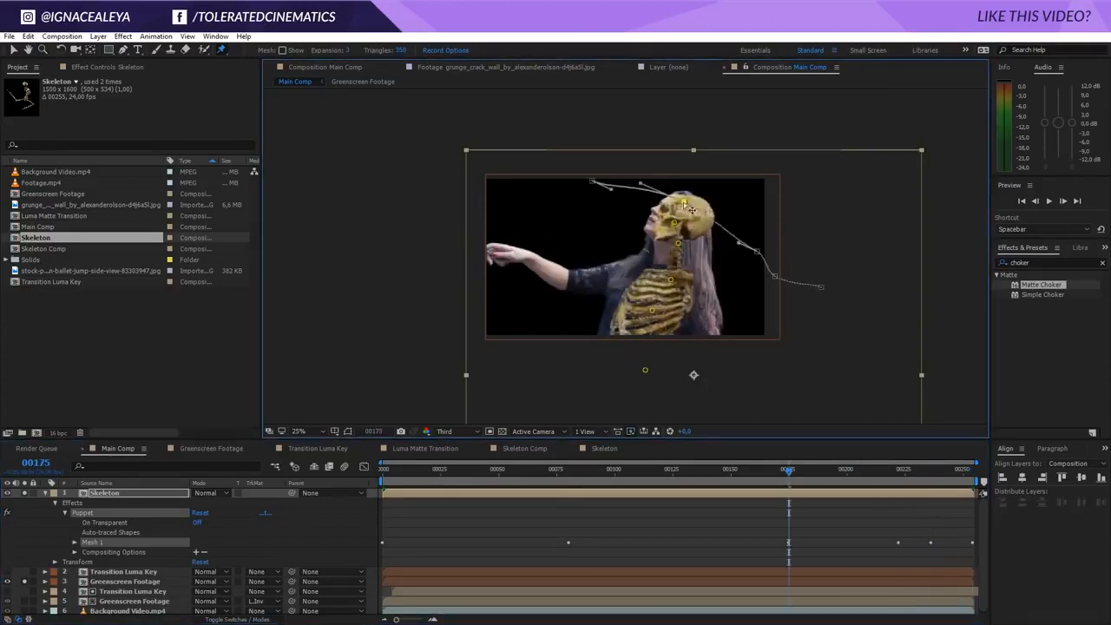
pyautogui.moveTo(690, 221)
pyautogui.mouseDown()
pyautogui.moveTo(704, 233)
pyautogui.moveTo(668, 217)
pyautogui.moveTo(749, 286)
pyautogui.moveTo(781, 286)
pyautogui.mouseUp()
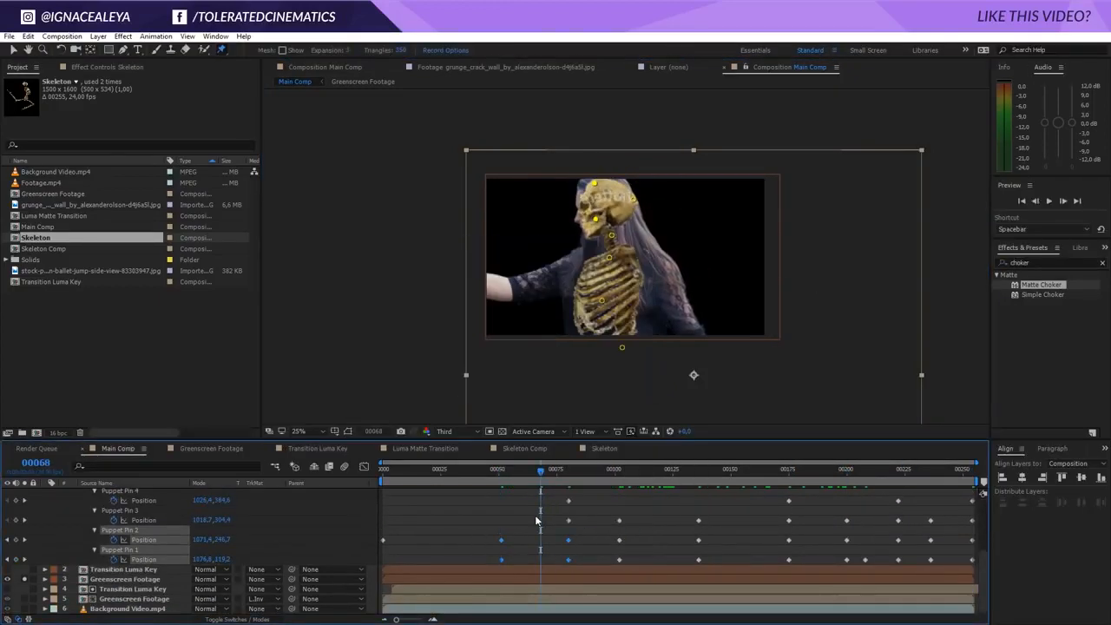
# - Set spatial interpolation to Linear for Puppet Pin 3's keyframes at frames 80 and 102 and check the motion between them
pyautogui.click(523, 525)
pyautogui.moveTo(542, 469); pyautogui.dragTo(669, 524)
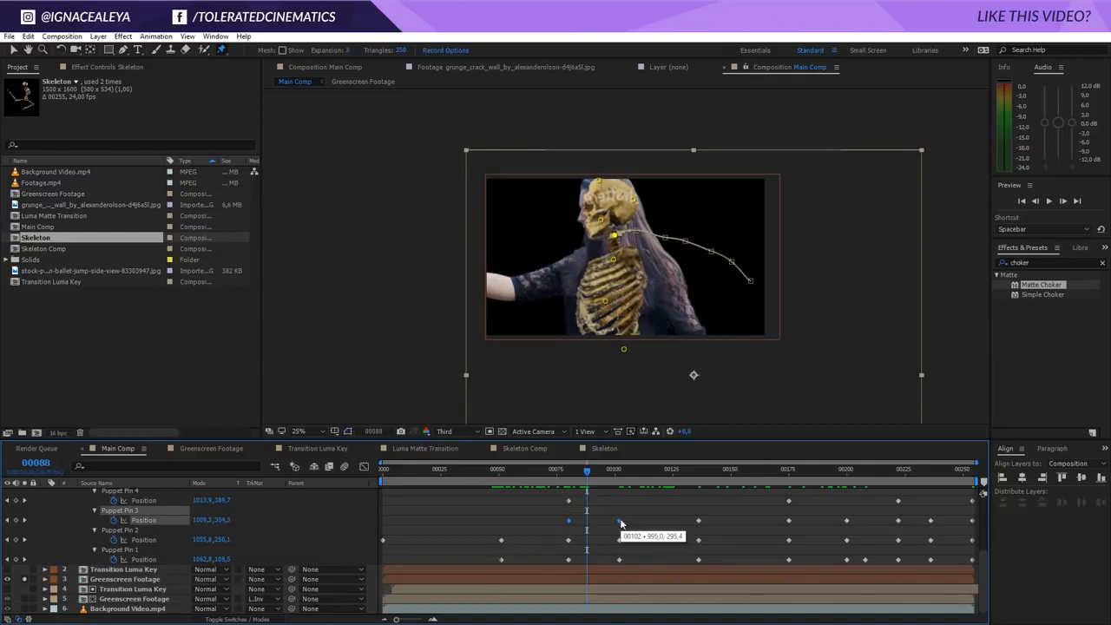
pyautogui.rightClick(620, 521)
pyautogui.click(673, 473)
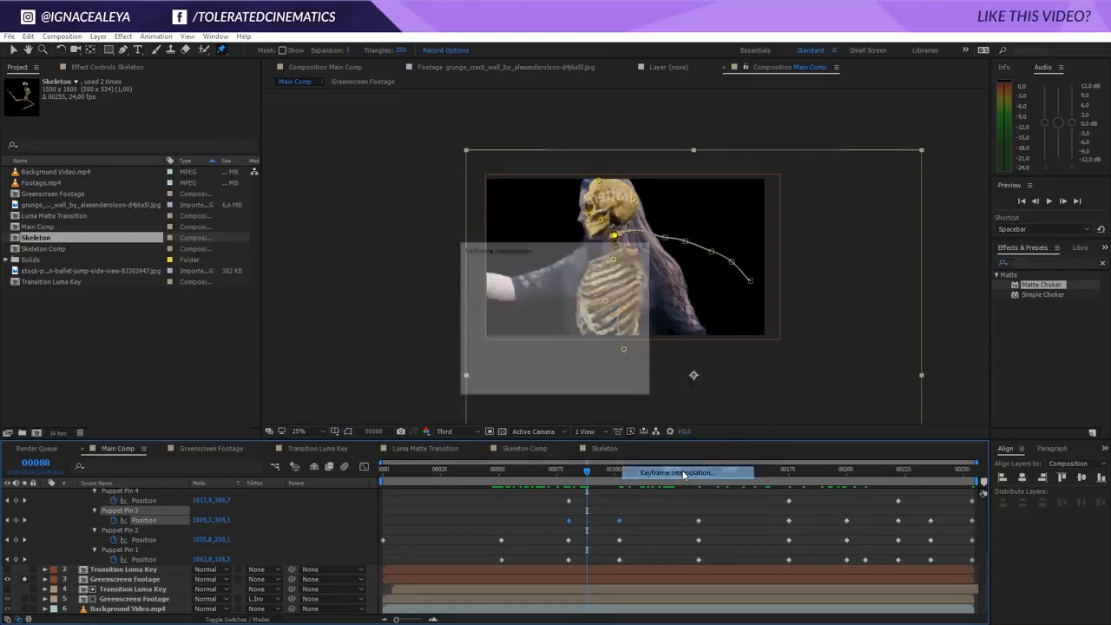
pyautogui.click(569, 308)
pyautogui.click(571, 337)
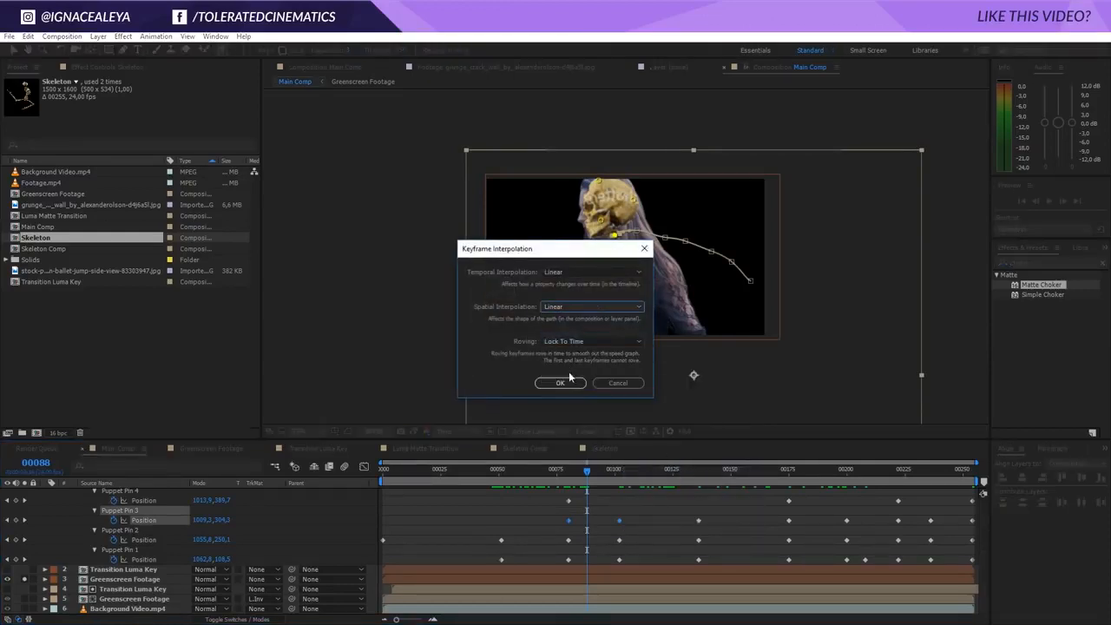
pyautogui.click(561, 383)
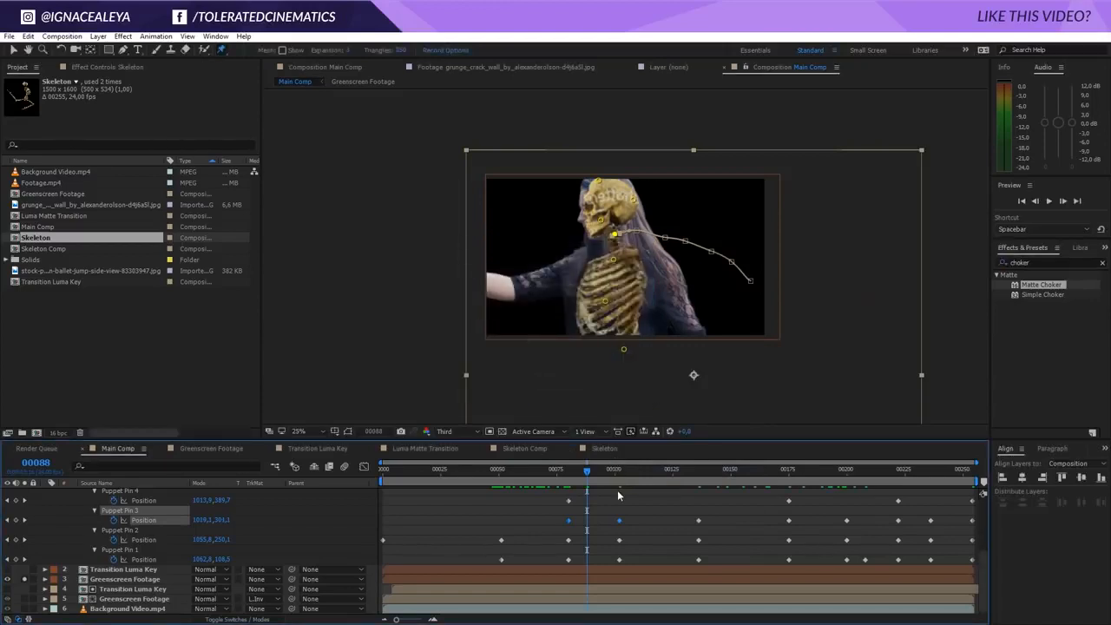
pyautogui.click(617, 494)
pyautogui.moveTo(594, 469); pyautogui.dragTo(604, 521)
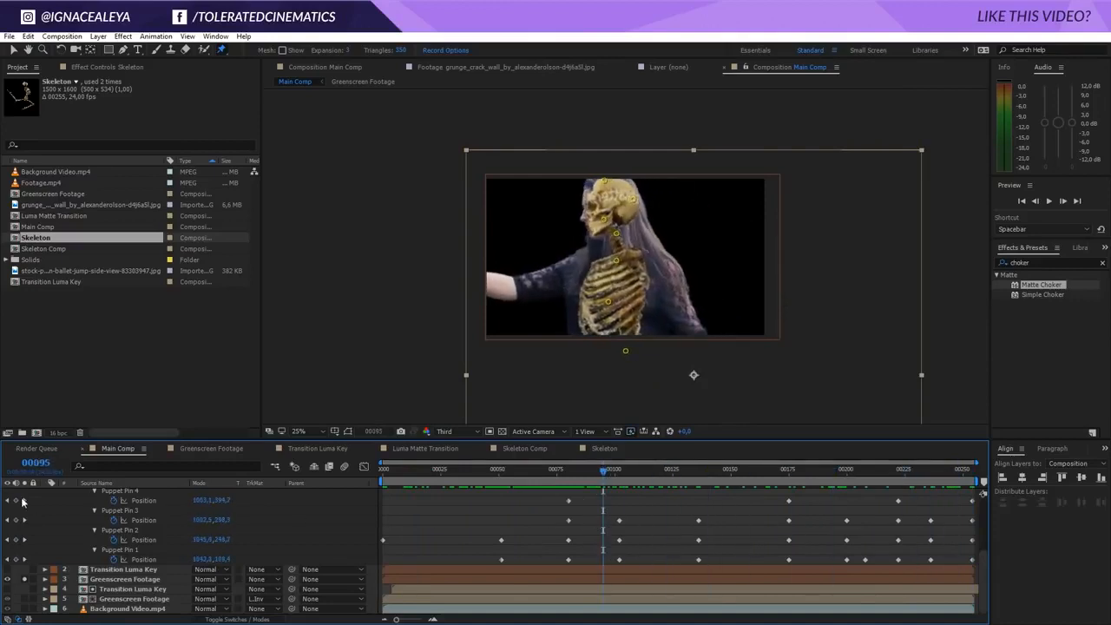
# - Unsolo the Skeleton and upper Greenscreen Footage layers, and set that footage layer's track matte back to inverted luma
pyautogui.scroll(3, 23, 501)
pyautogui.click(51, 493)
pyautogui.click(45, 493)
pyautogui.click(45, 493)
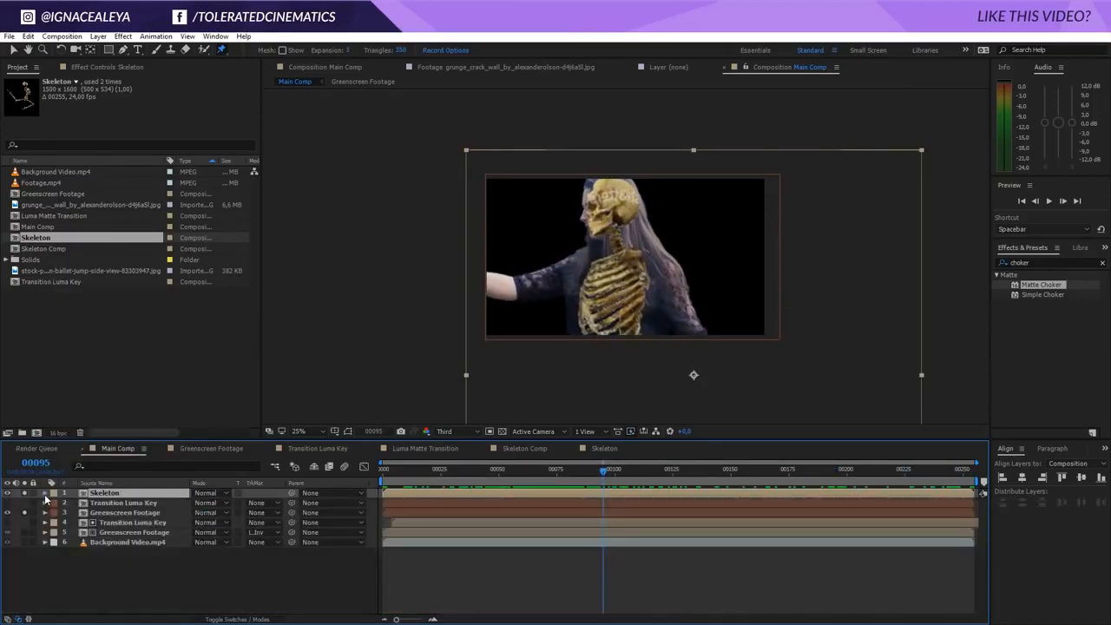
pyautogui.click(24, 493)
pyautogui.click(25, 512)
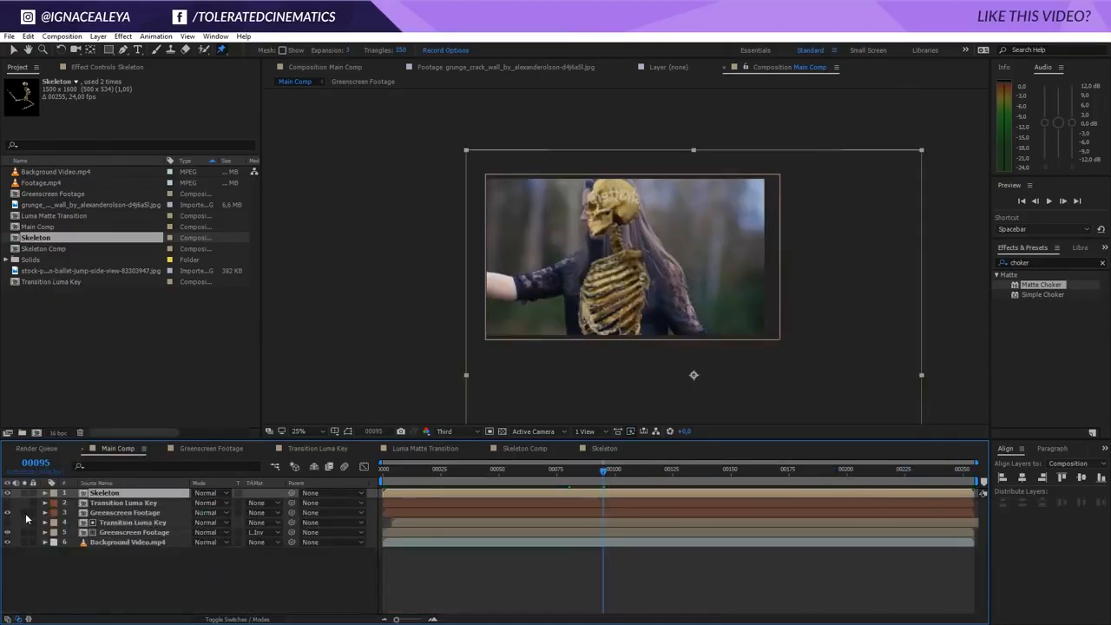
pyautogui.click(261, 512)
pyautogui.click(297, 582)
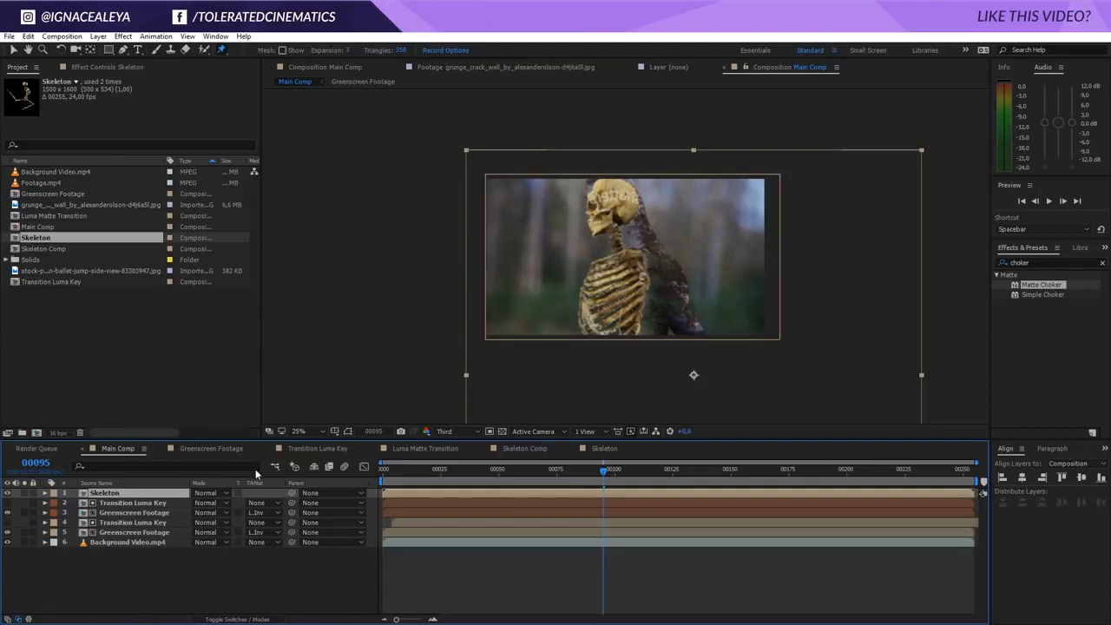
# - Reveal the Skeleton's pin keyframes and, at frame 102, move the rib, shoulder, pelvis and neck pins to follow the woman's torso
pyautogui.press('u')
pyautogui.scroll(-5, 509, 521)
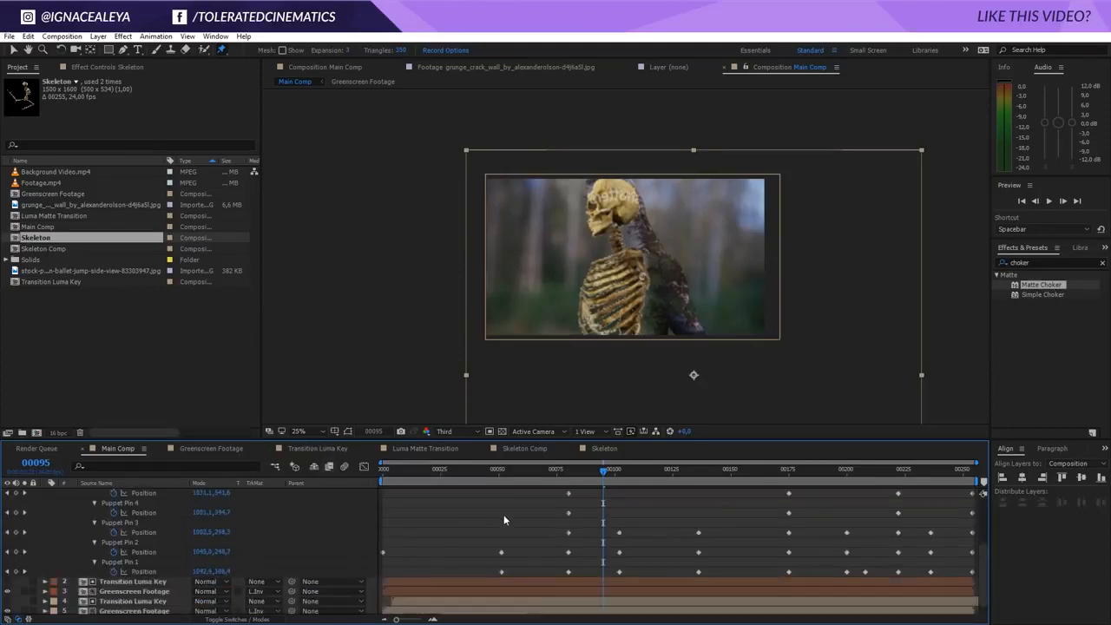
pyautogui.click(24, 572)
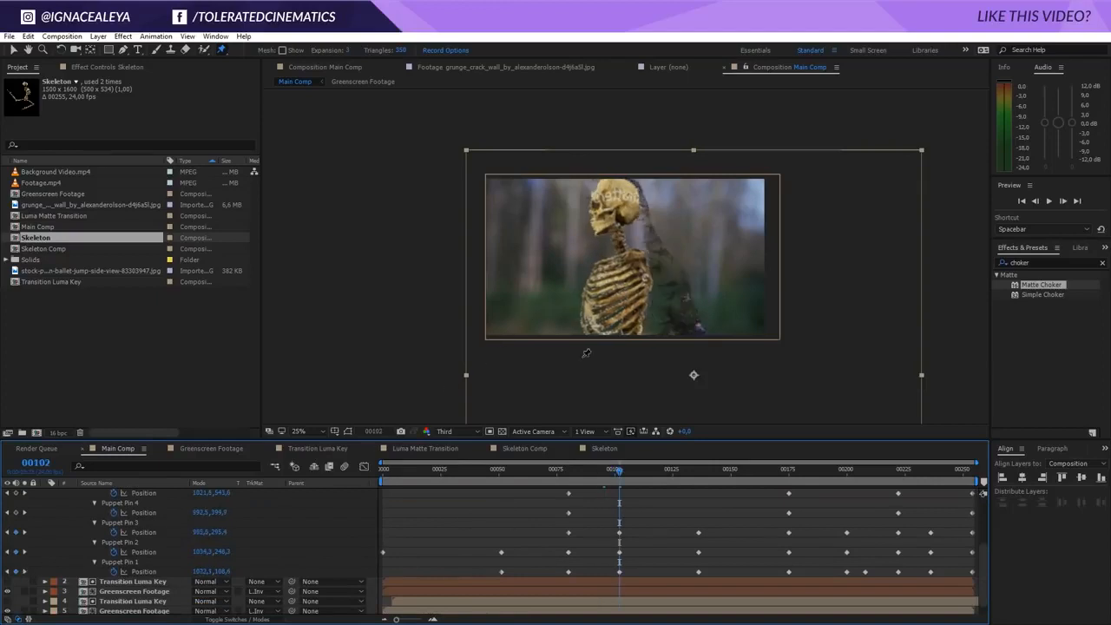
pyautogui.scroll(3, 509, 521)
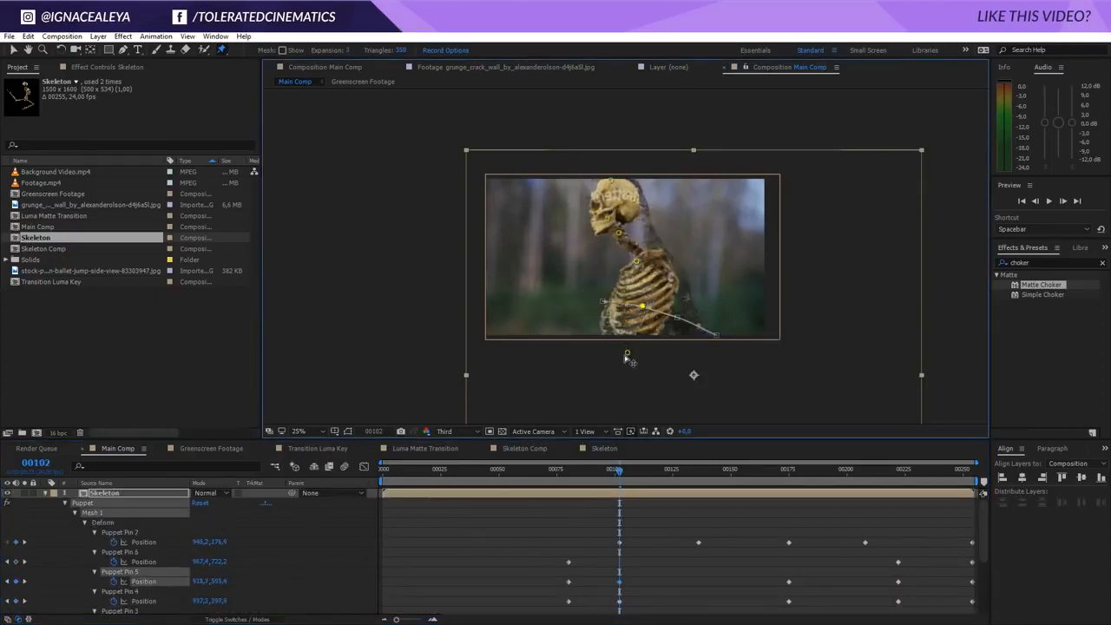
pyautogui.moveTo(625, 354); pyautogui.dragTo(672, 359)
pyautogui.moveTo(620, 234); pyautogui.dragTo(624, 233)
pyautogui.moveTo(633, 470); pyautogui.dragTo(566, 493)
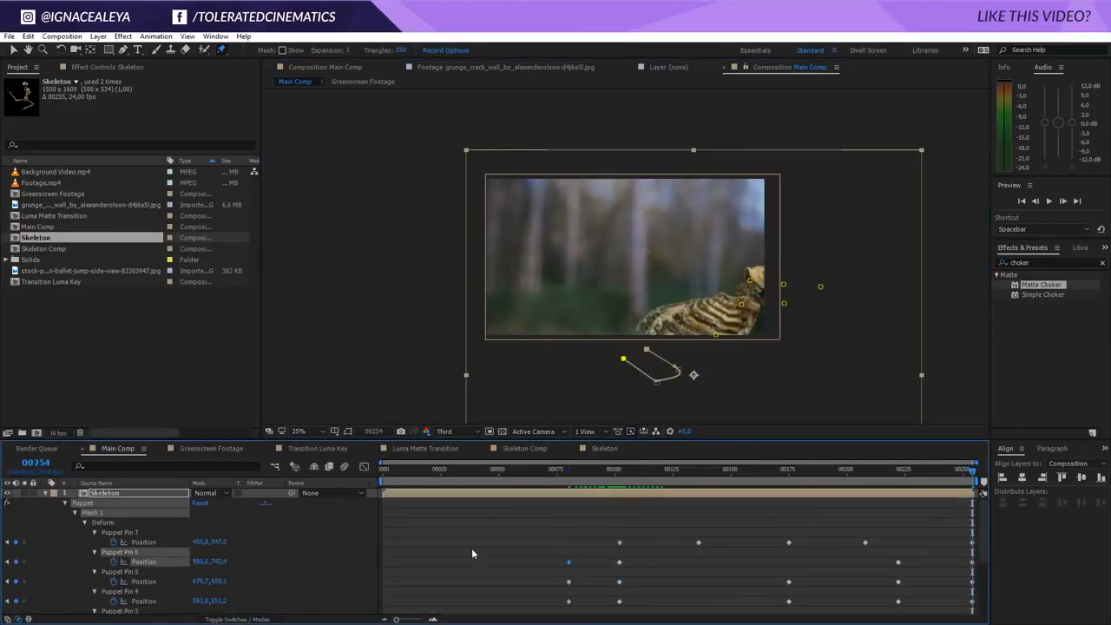
# - In the Luma Matte Transition comp, shift the White Solid 1 layer later so it starts at about frame 99
pyautogui.click(425, 449)
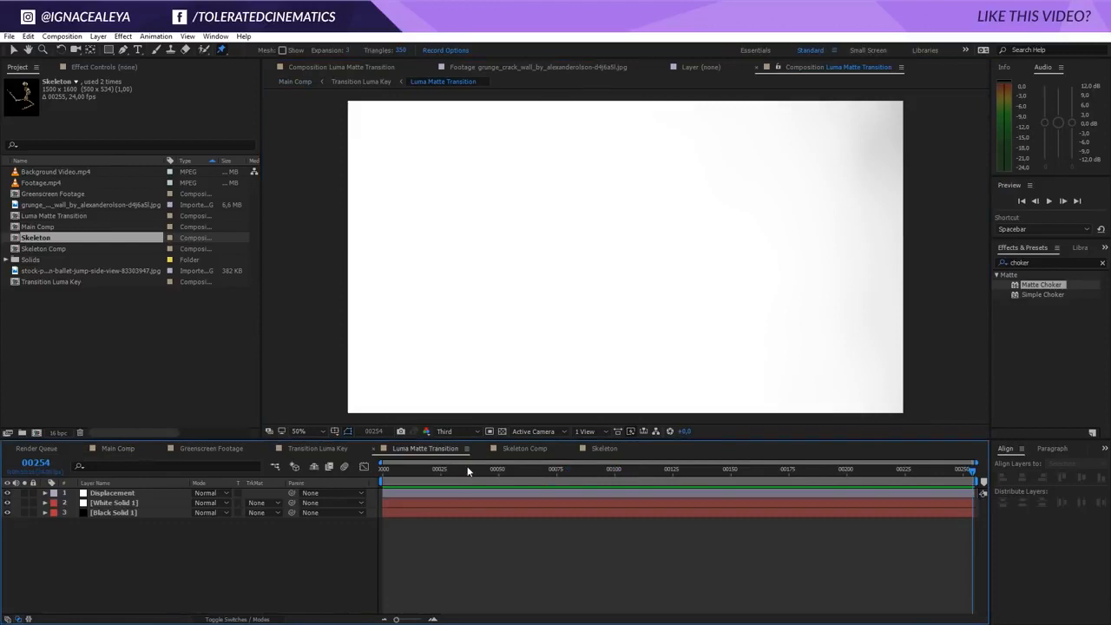
pyautogui.moveTo(450, 472); pyautogui.dragTo(591, 491)
pyautogui.click(405, 503)
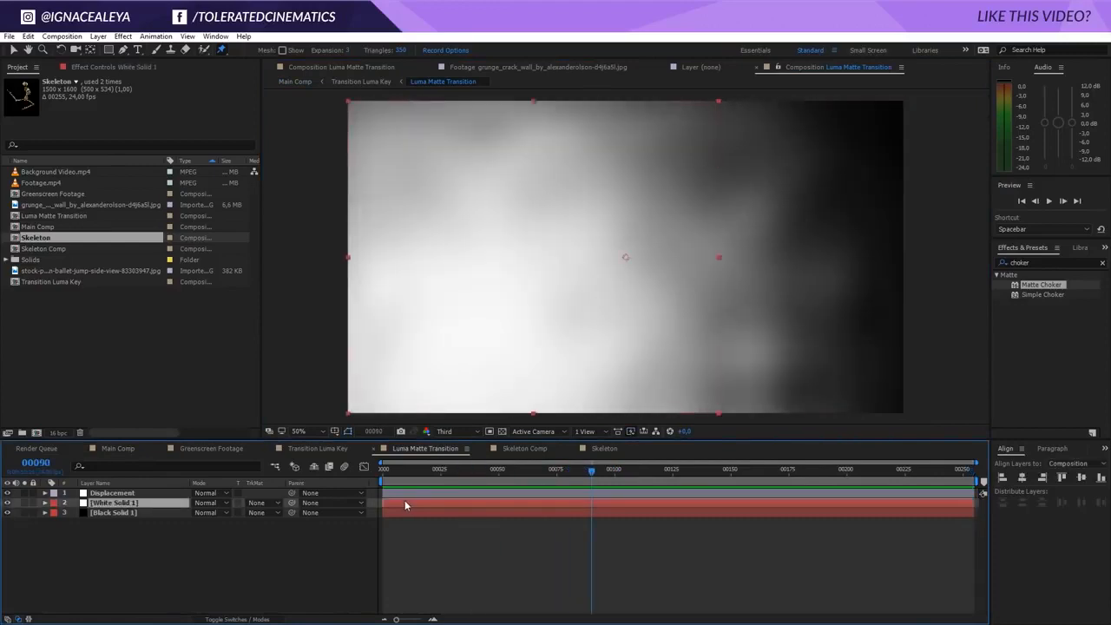
pyautogui.moveTo(396, 507); pyautogui.dragTo(581, 504)
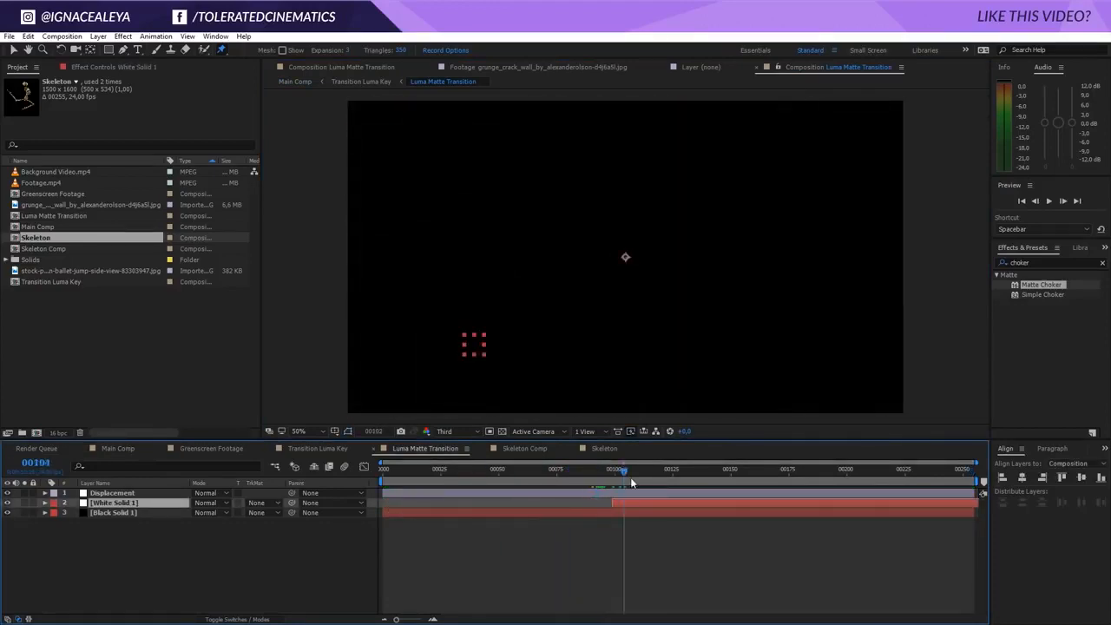
# - In Main Comp at frame 222, move the skeleton's shoulder, rib and pelvis pins to follow the backward lean, and check the motion around frame 199
pyautogui.click(130, 450)
pyautogui.moveTo(664, 482); pyautogui.dragTo(899, 505)
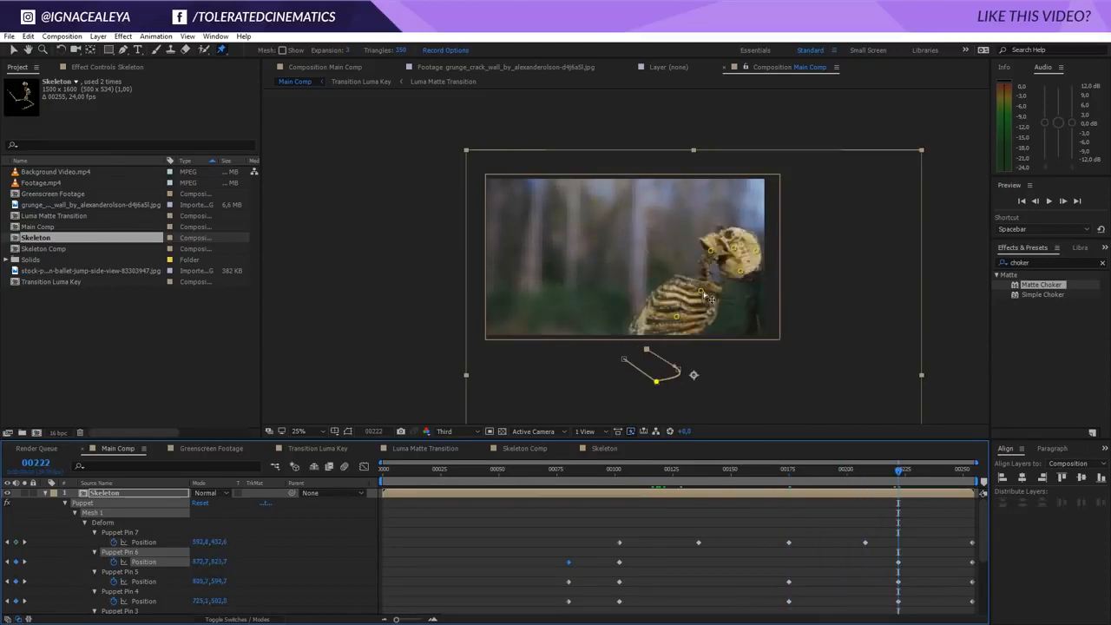
pyautogui.moveTo(704, 292); pyautogui.dragTo(718, 342)
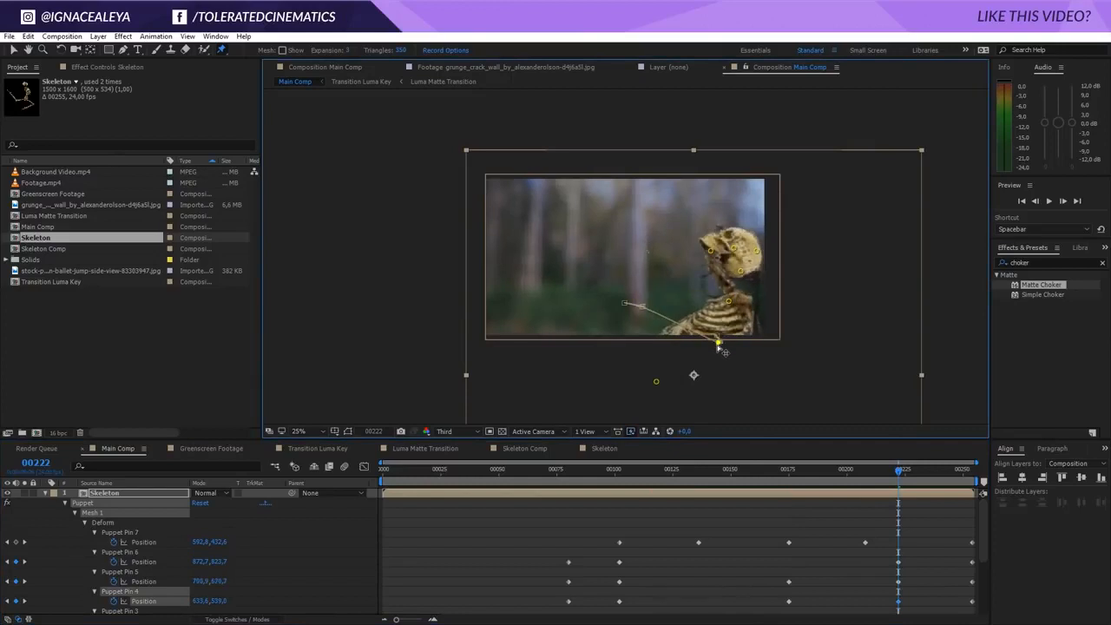
pyautogui.moveTo(656, 382); pyautogui.dragTo(705, 397)
pyautogui.moveTo(729, 301); pyautogui.dragTo(716, 303)
pyautogui.moveTo(898, 471); pyautogui.dragTo(844, 552)
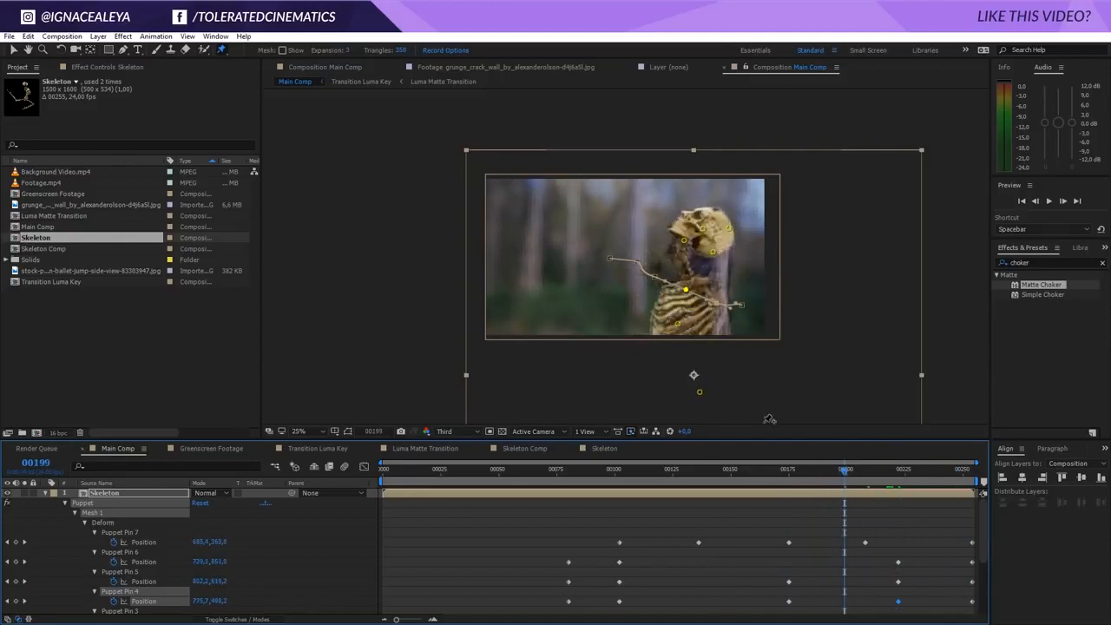
pyautogui.doubleClick(821, 493)
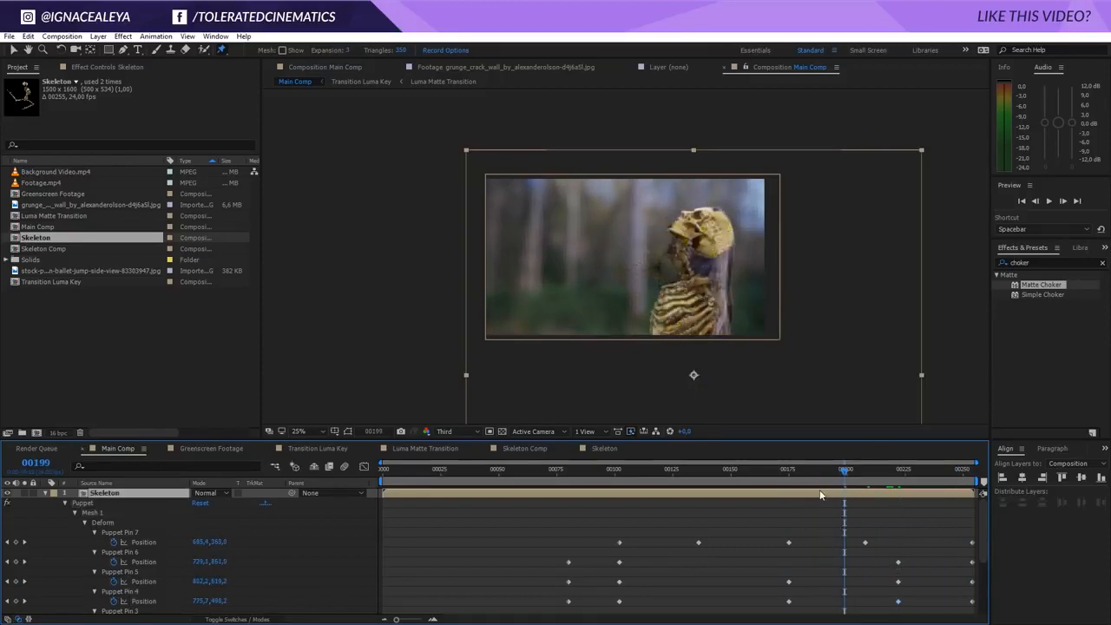
# - In Luma Matte Transition, start White Solid 1 at about frame 107 and place its last Mask Path keyframe at about frame 223
pyautogui.click(458, 451)
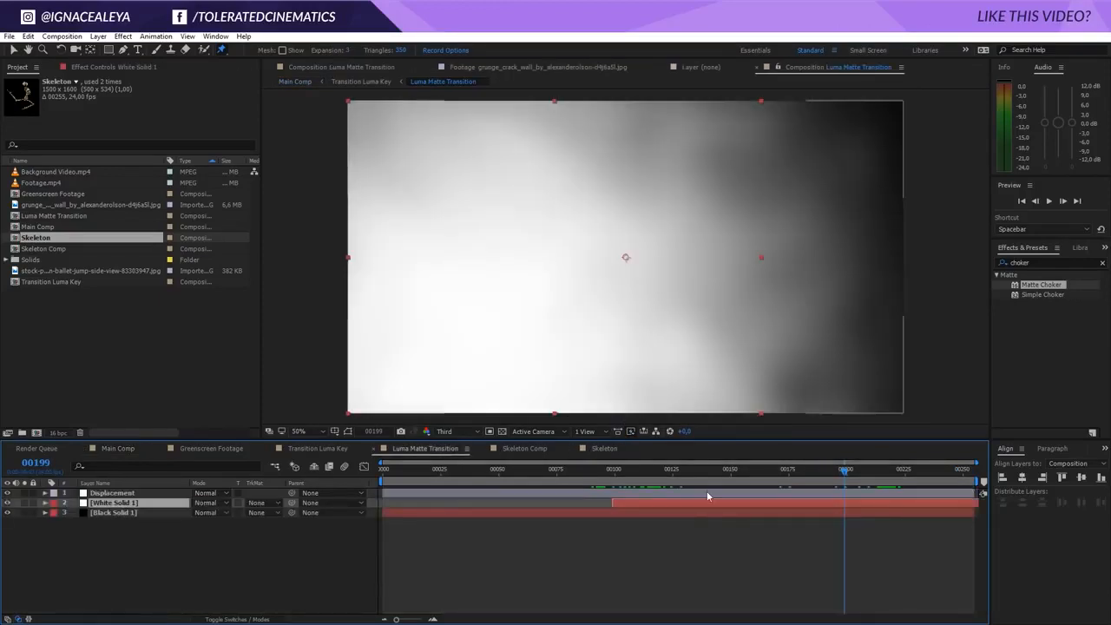
pyautogui.press('u')
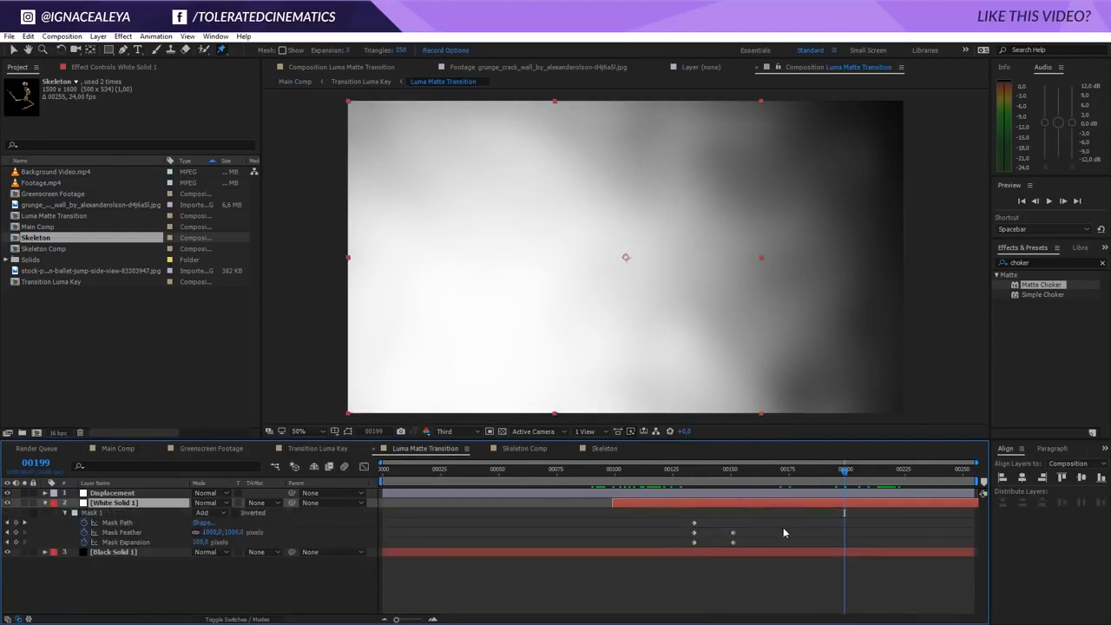
pyautogui.moveTo(799, 502); pyautogui.dragTo(749, 503)
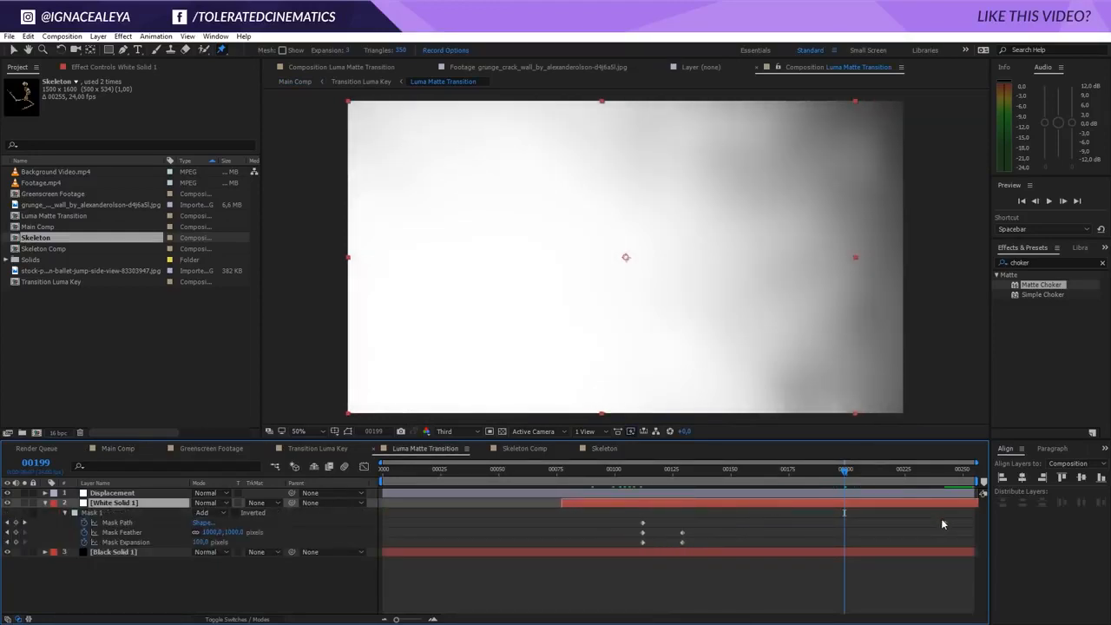
pyautogui.moveTo(941, 521); pyautogui.dragTo(880, 504)
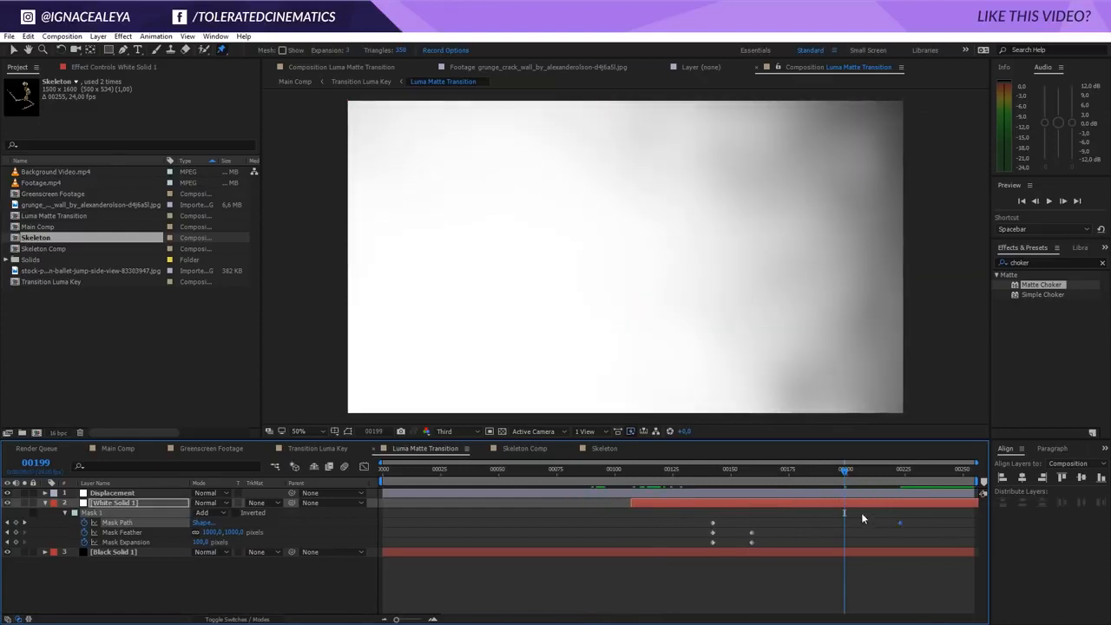
# - Scrub Main Comp back to frame 95 and compare the shot with the Skeleton layer hidden and shown
pyautogui.click(118, 448)
pyautogui.moveTo(838, 484); pyautogui.dragTo(603, 515)
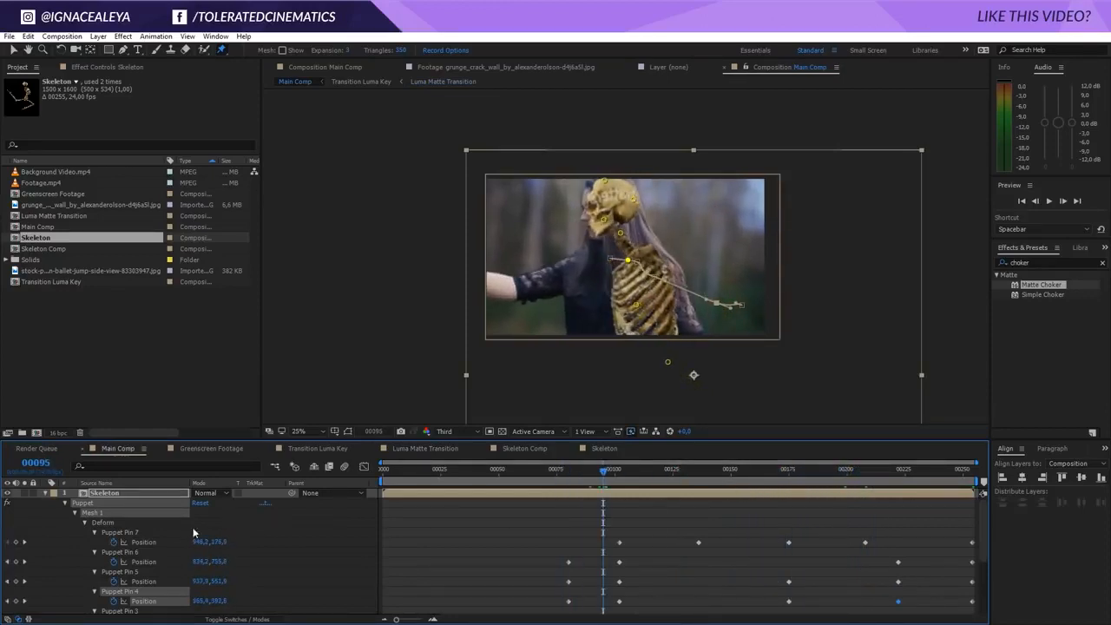
pyautogui.click(45, 493)
pyautogui.click(9, 494)
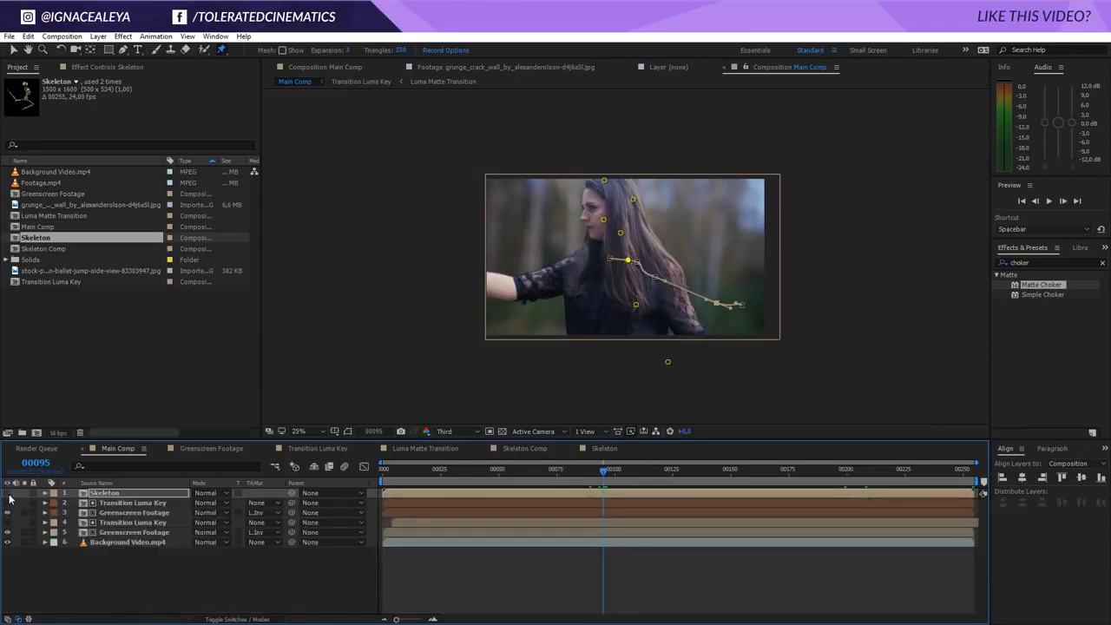
pyautogui.click(9, 494)
# - Duplicate the upper Transition Luma Key layer, place the copy above Skeleton and make it visible
pyautogui.click(128, 505)
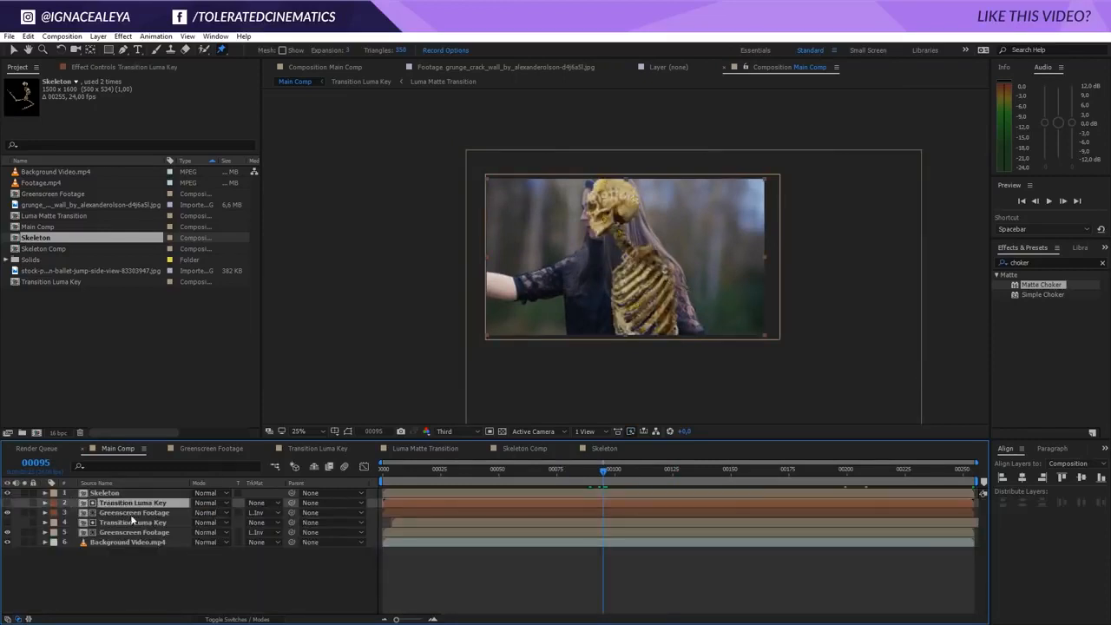
pyautogui.hotkey('ctrl', 'd')
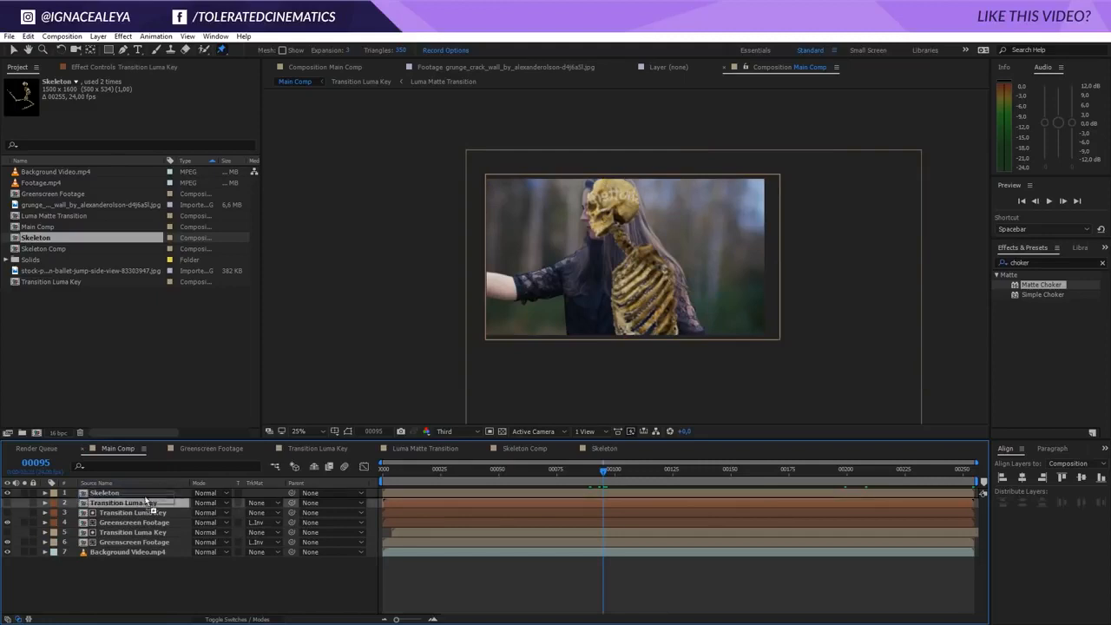
pyautogui.moveTo(134, 510); pyautogui.dragTo(137, 489)
pyautogui.click(9, 493)
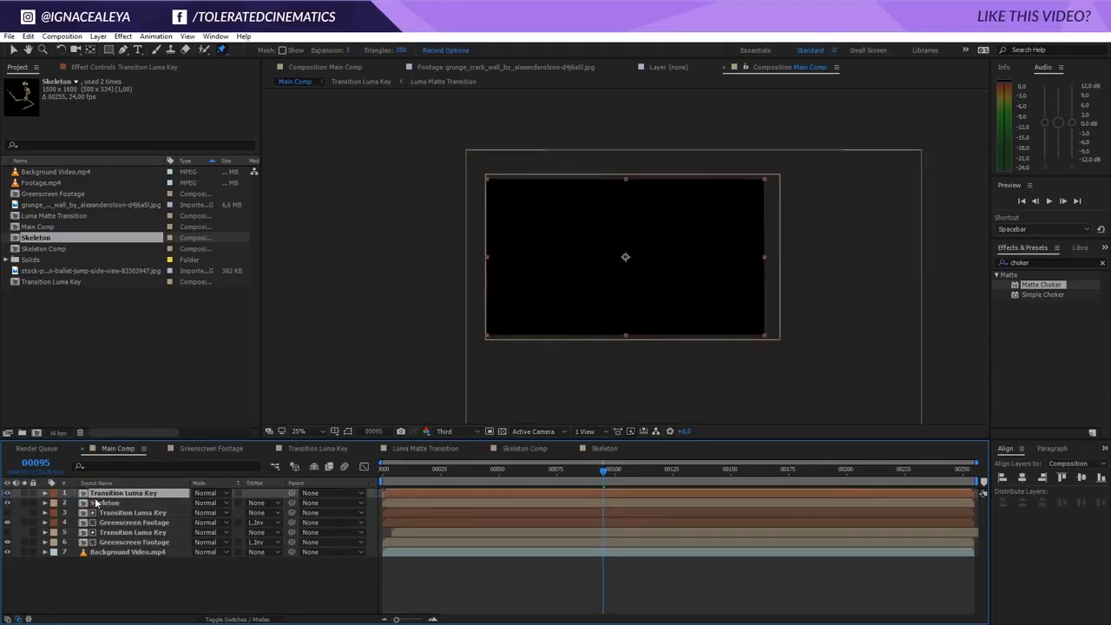
# - At frame 174, apply Colorama to the top Transition Luma Key layer and set its output cycle palette to Ramp Grey
pyautogui.moveTo(573, 480); pyautogui.dragTo(782, 483)
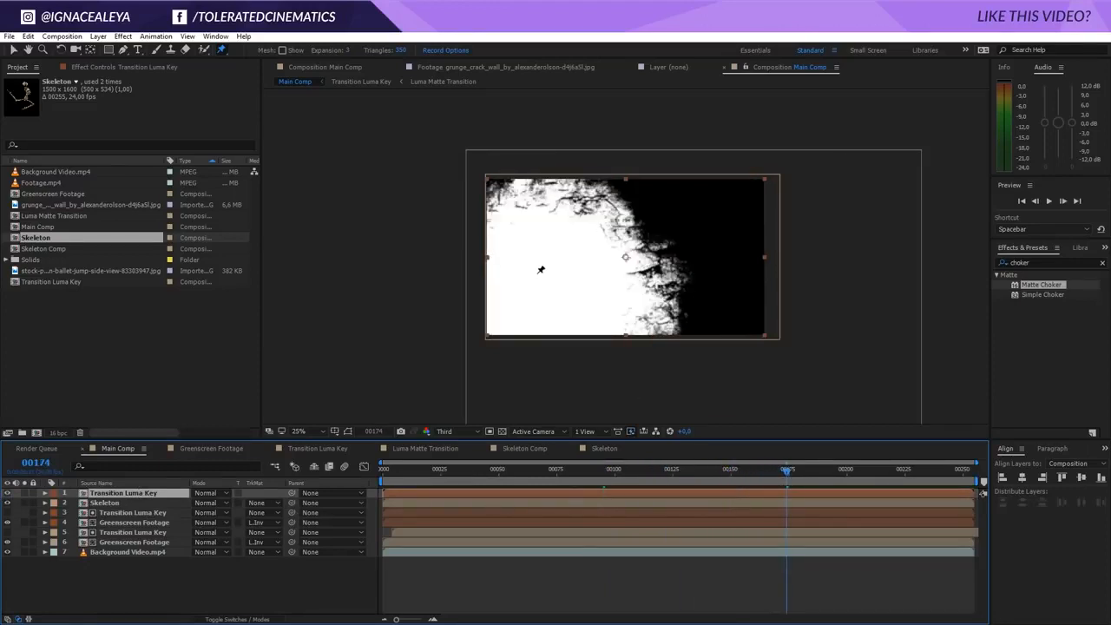
pyautogui.click(13, 51)
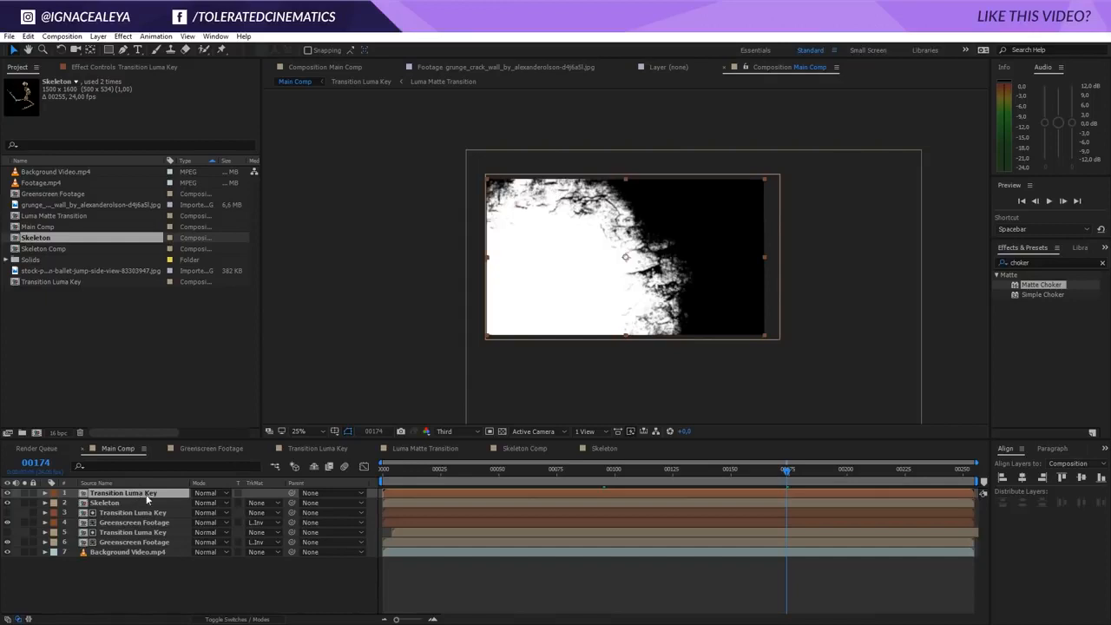
pyautogui.click(123, 37)
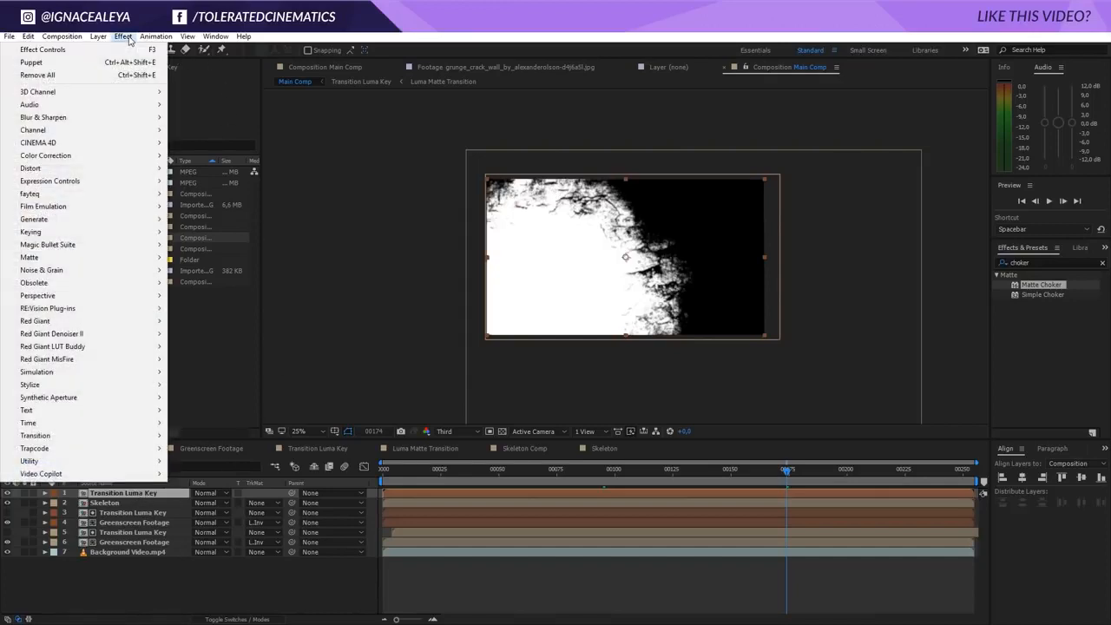
pyautogui.moveTo(90, 157)
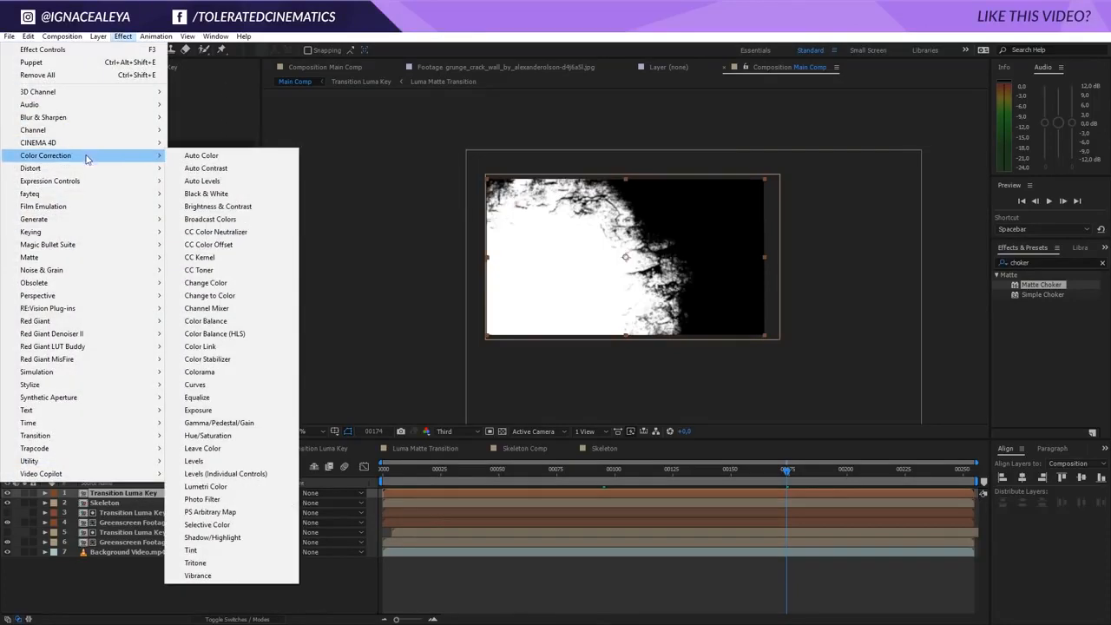
pyautogui.click(225, 373)
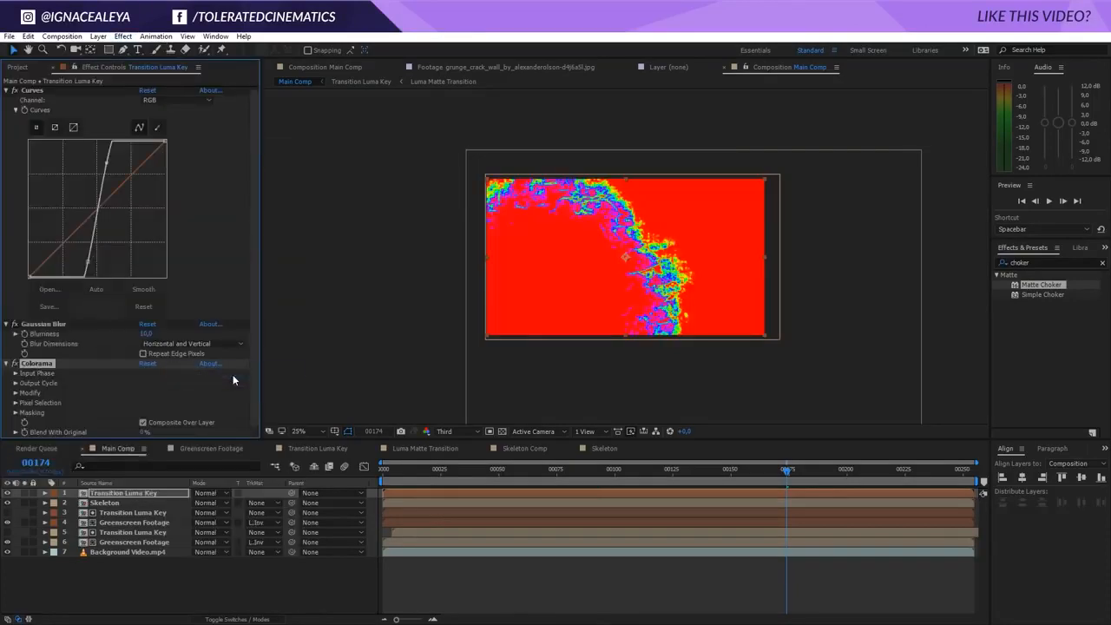
pyautogui.click(15, 384)
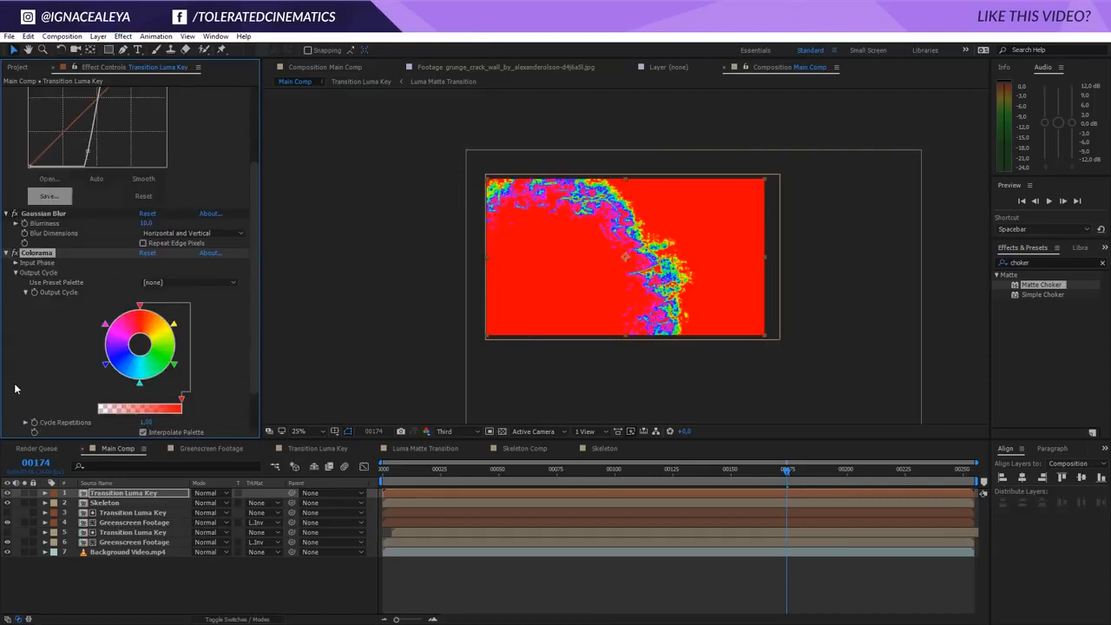
pyautogui.click(183, 284)
pyautogui.click(221, 283)
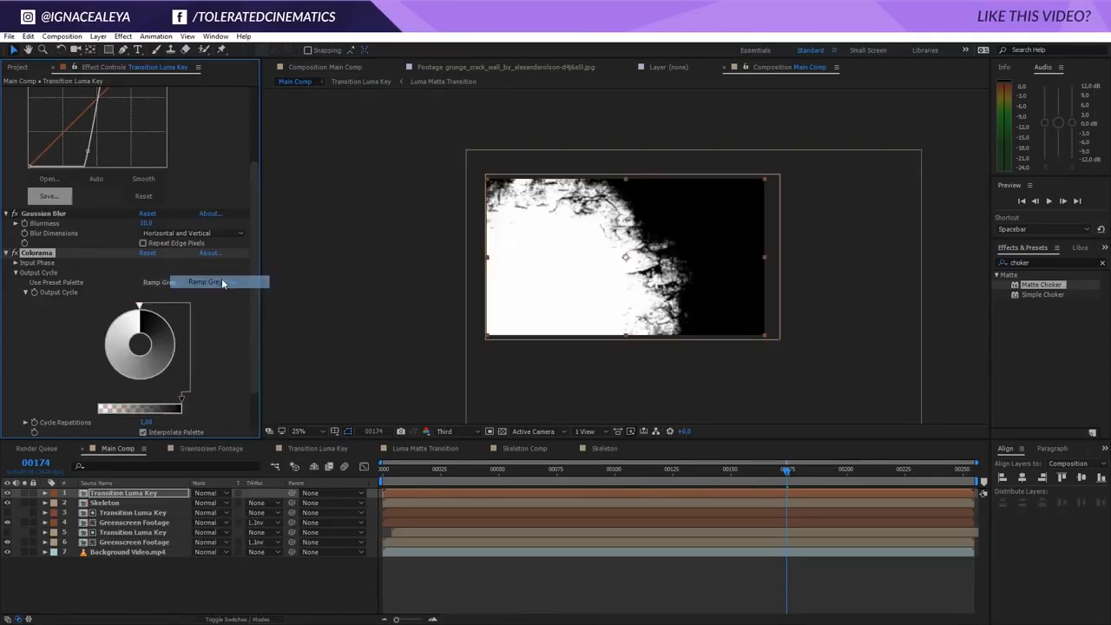
# - Reshape Colorama's output cycle with two white markers spread around the lower half of the wheel, isolating the transition edge in white
pyautogui.moveTo(139, 307)
pyautogui.mouseDown()
pyautogui.moveTo(99, 325)
pyautogui.moveTo(139, 386)
pyautogui.mouseUp()
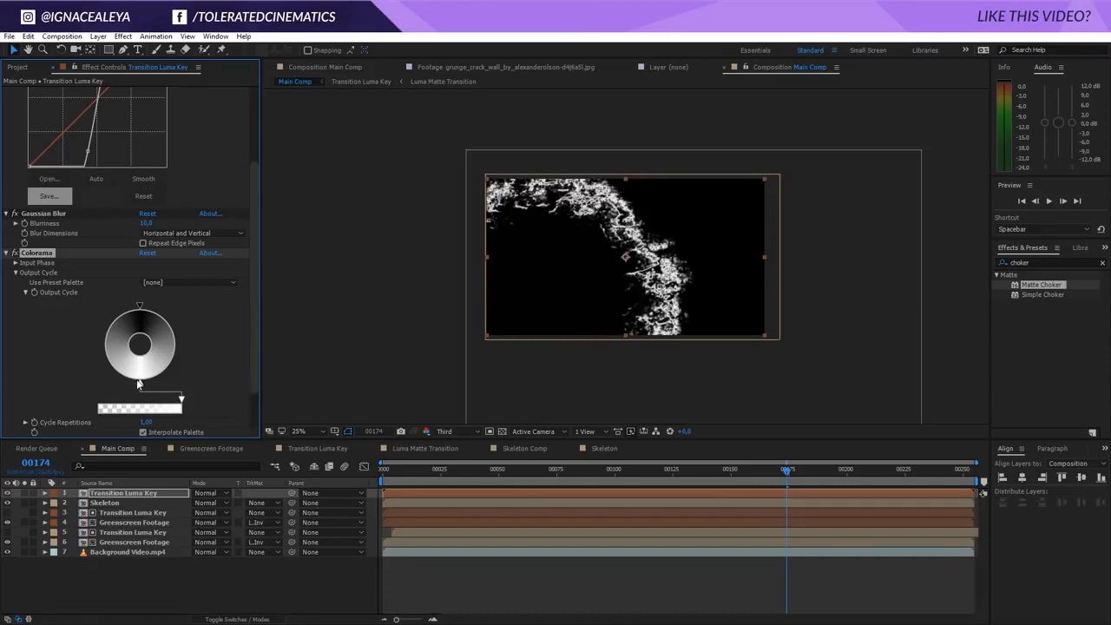
pyautogui.moveTo(140, 387)
pyautogui.mouseDown()
pyautogui.moveTo(87, 355)
pyautogui.moveTo(102, 352)
pyautogui.mouseUp()
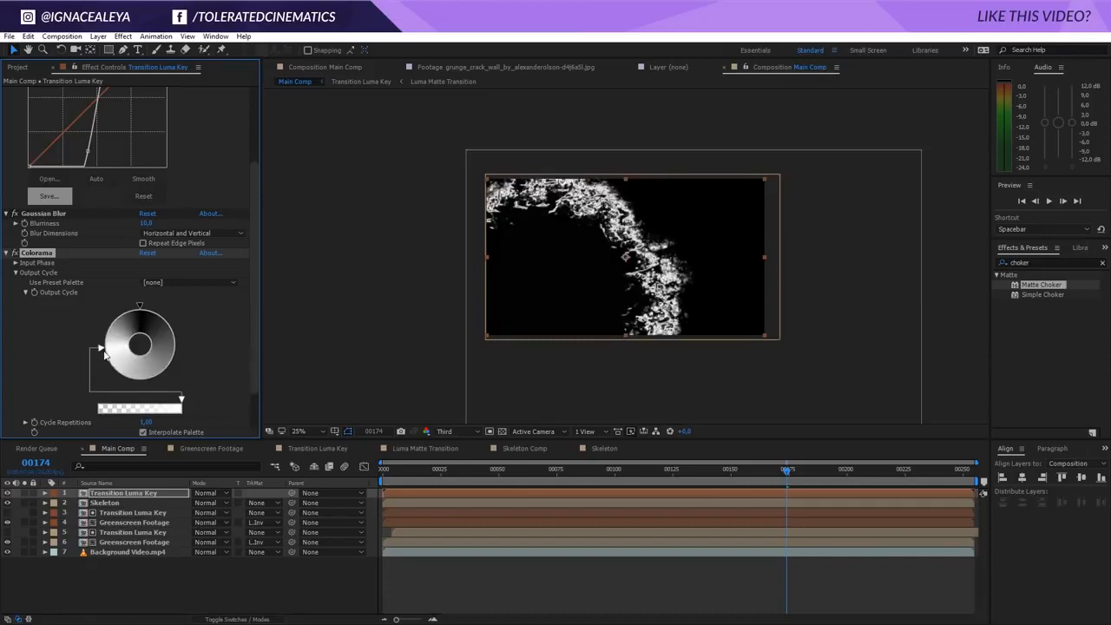
pyautogui.click(167, 368)
pyautogui.moveTo(257, 119); pyautogui.dragTo(257, 66)
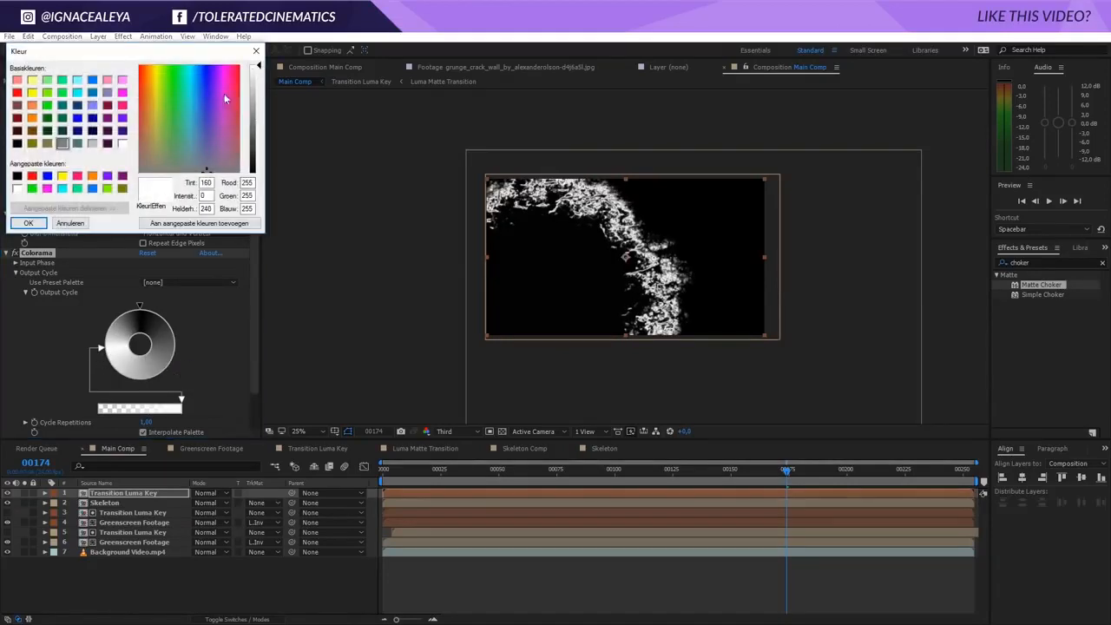
pyautogui.click(28, 223)
pyautogui.moveTo(169, 373); pyautogui.dragTo(184, 347)
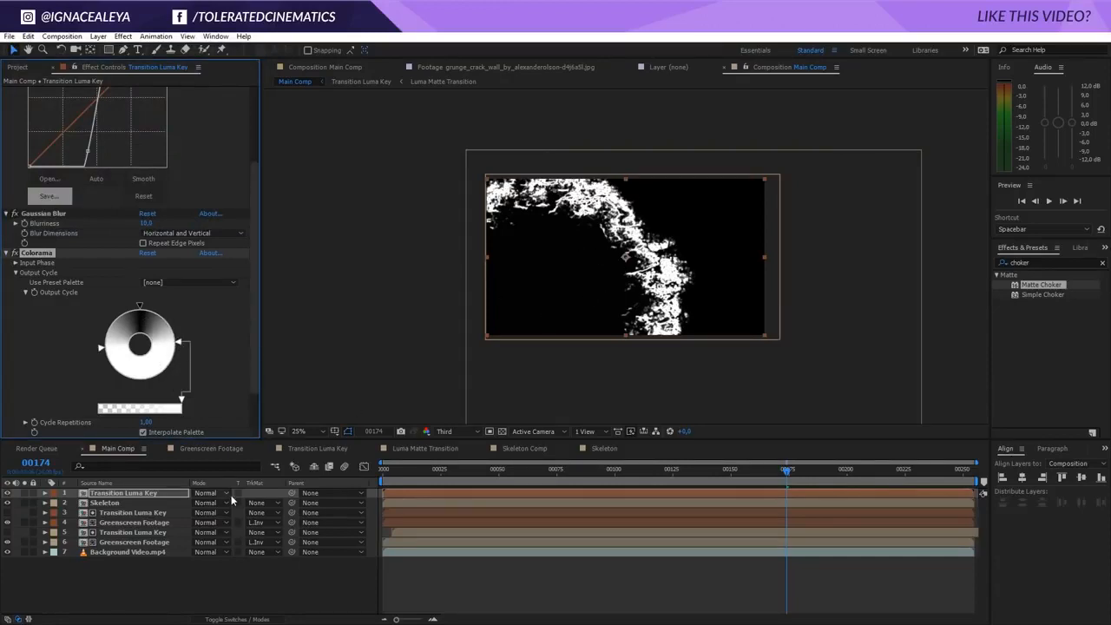
# - Set the Skeleton layer's track matte to Luma and inspect the masked skeleton up close around frame 178
pyautogui.click(113, 502)
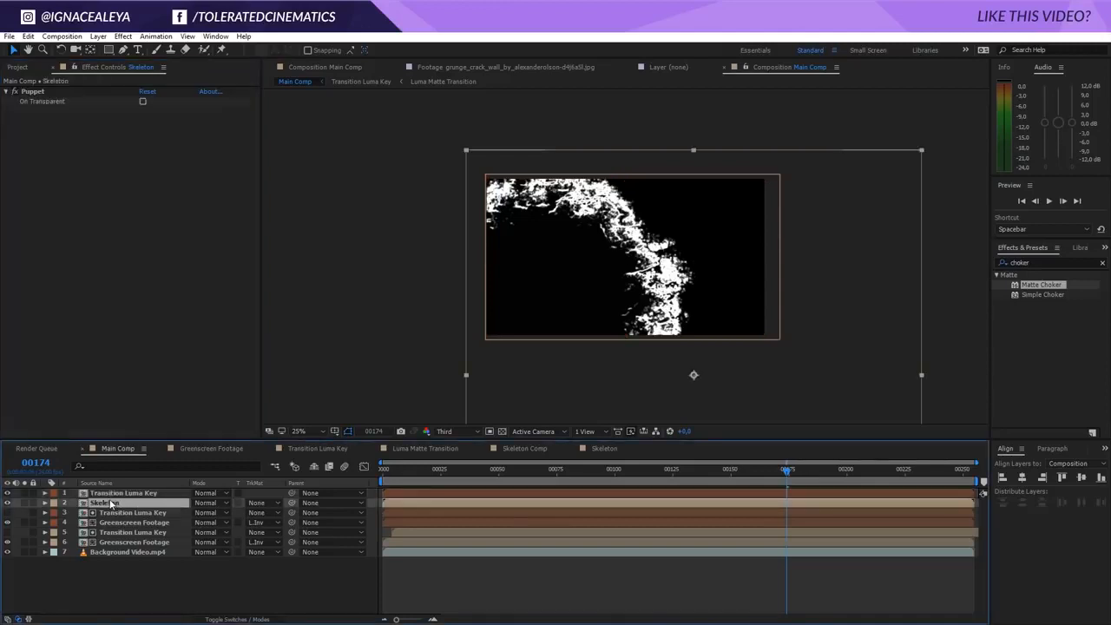
pyautogui.click(259, 506)
pyautogui.click(287, 560)
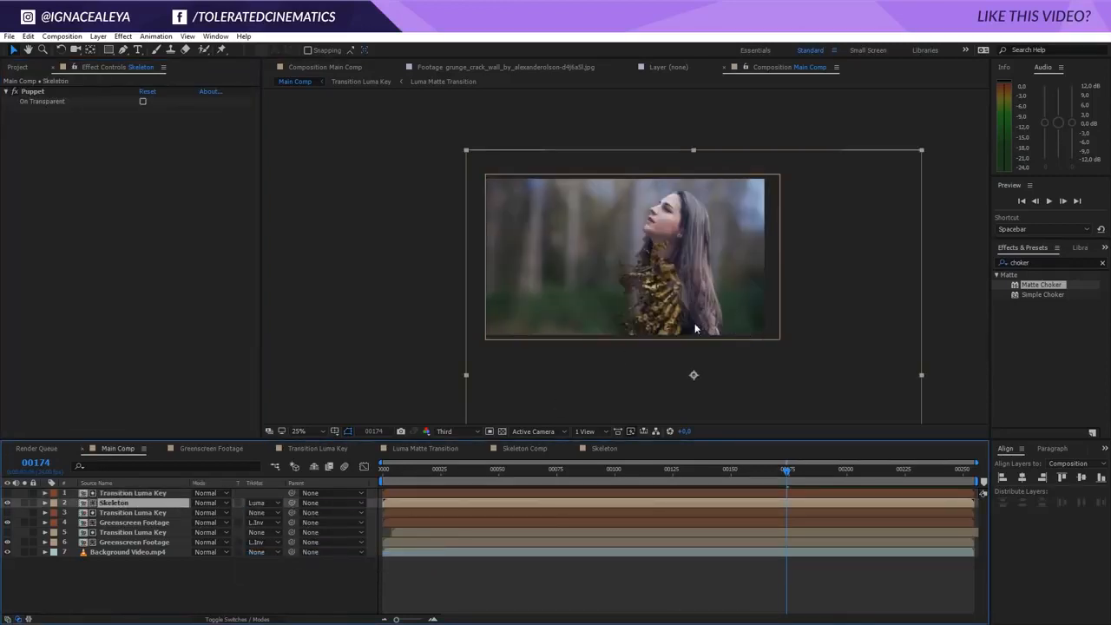
pyautogui.press('.')
pyautogui.moveTo(786, 470); pyautogui.dragTo(800, 491)
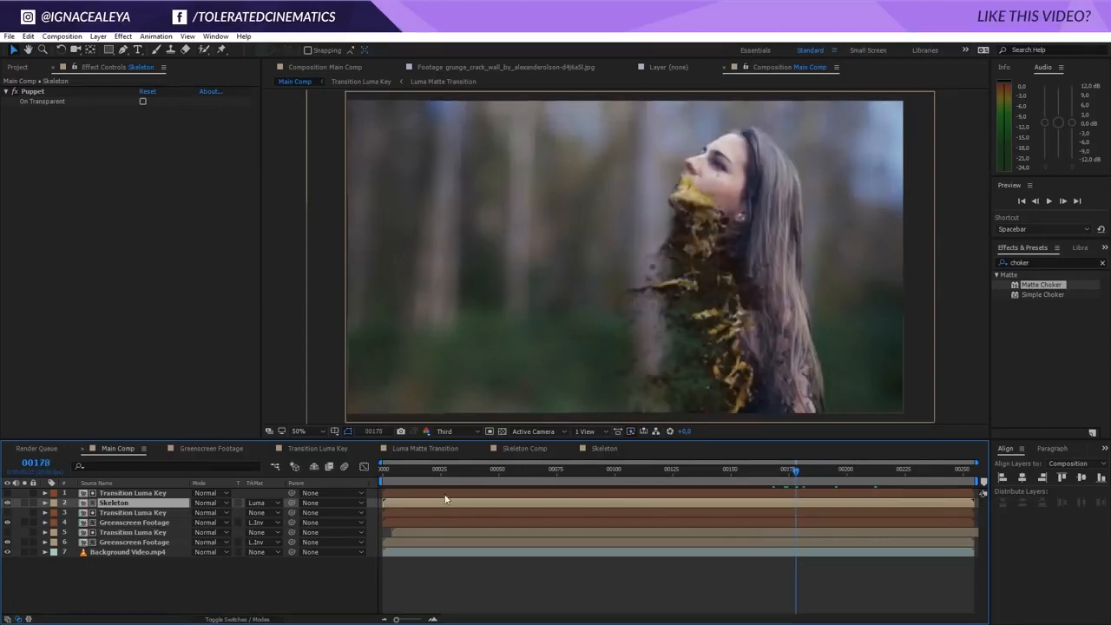
# - Apply a second Gaussian Blur to the top Transition Luma Key layer and set its blurriness to 15
pyautogui.click(139, 493)
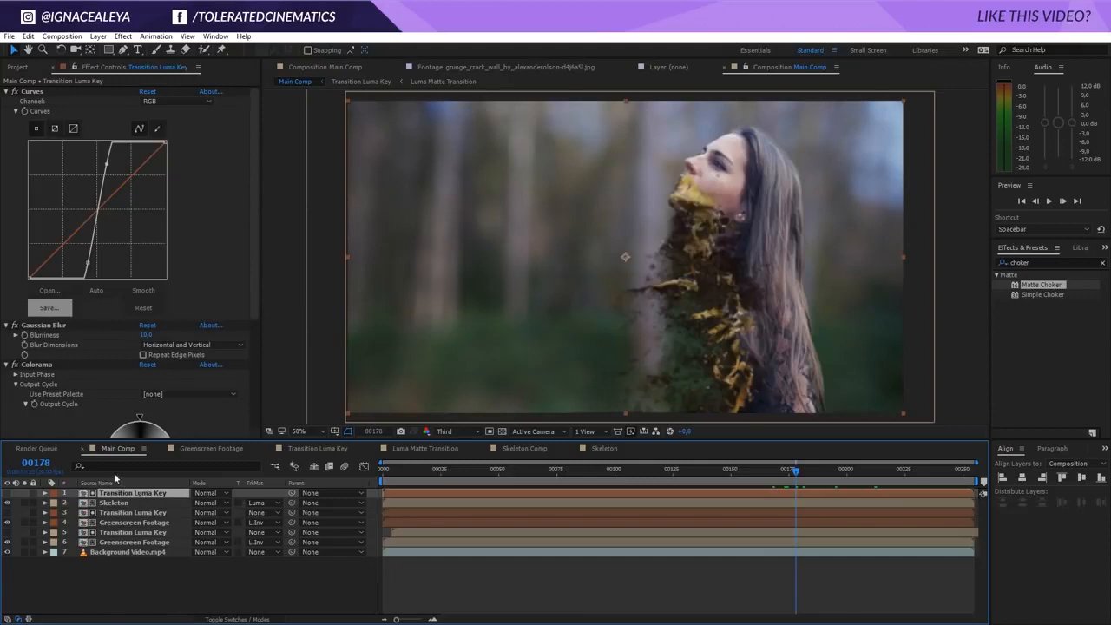
pyautogui.click(122, 35)
pyautogui.moveTo(104, 117)
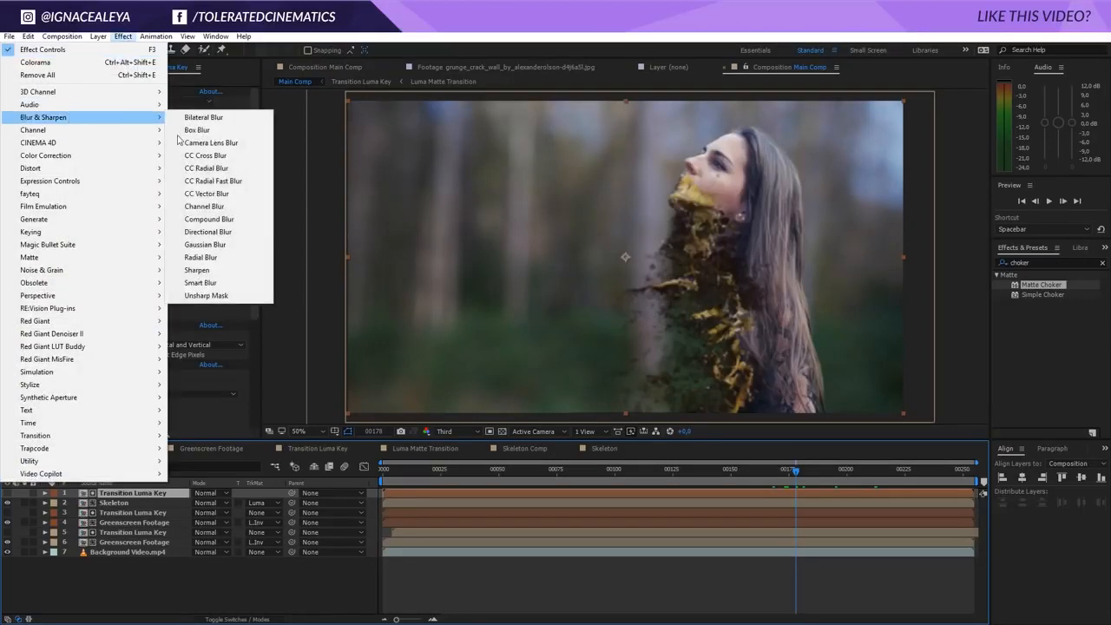
pyautogui.click(214, 244)
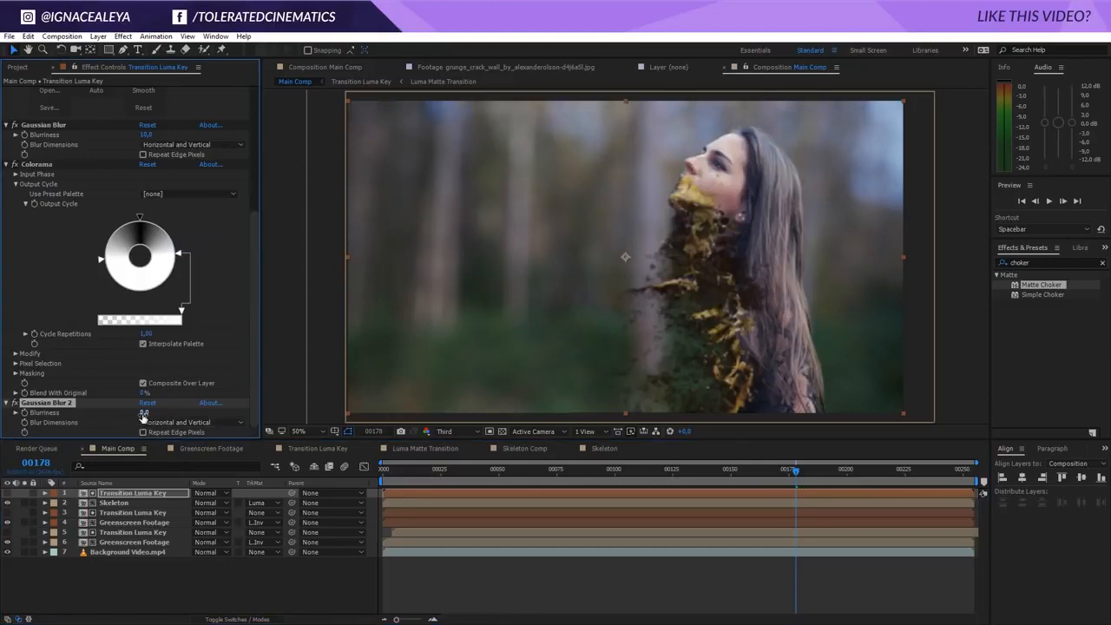
pyautogui.click(146, 413)
pyautogui.press('Return')
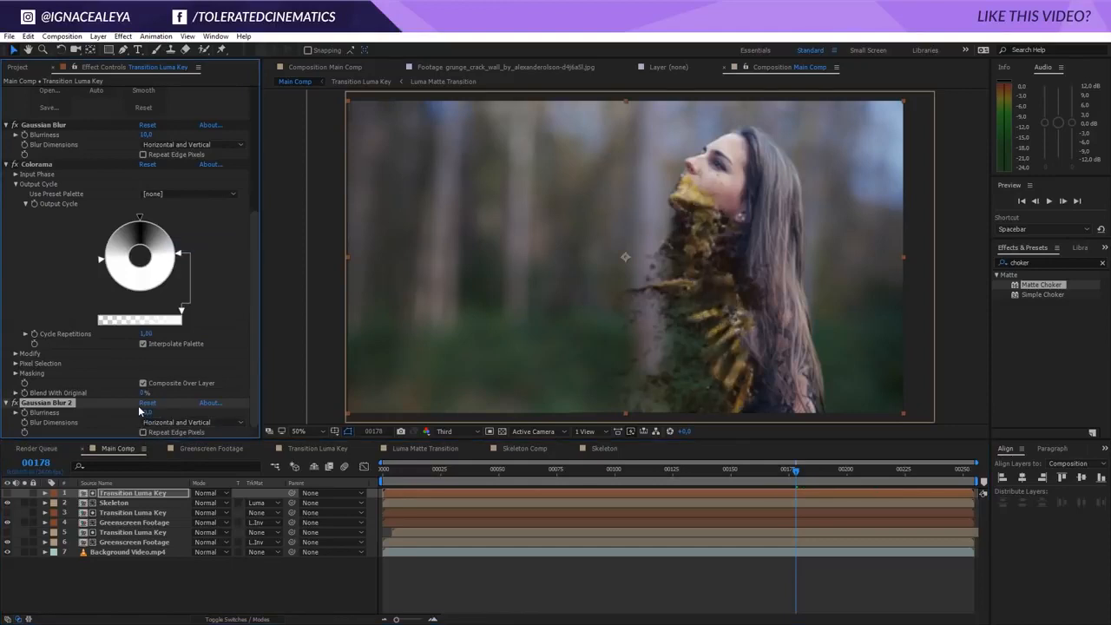
pyautogui.click(146, 413)
pyautogui.press('Return')
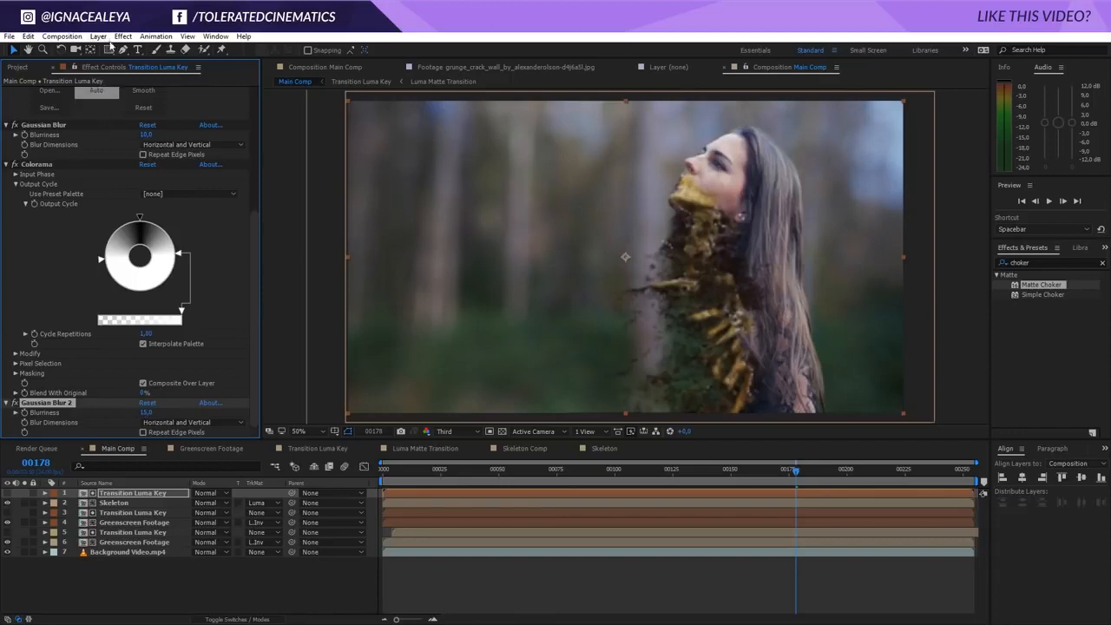
# - Add Curves after the blur on the top Transition Luma Key layer and shape an S-curve to boost the matte's contrast
pyautogui.click(123, 35)
pyautogui.moveTo(71, 157)
pyautogui.click(208, 384)
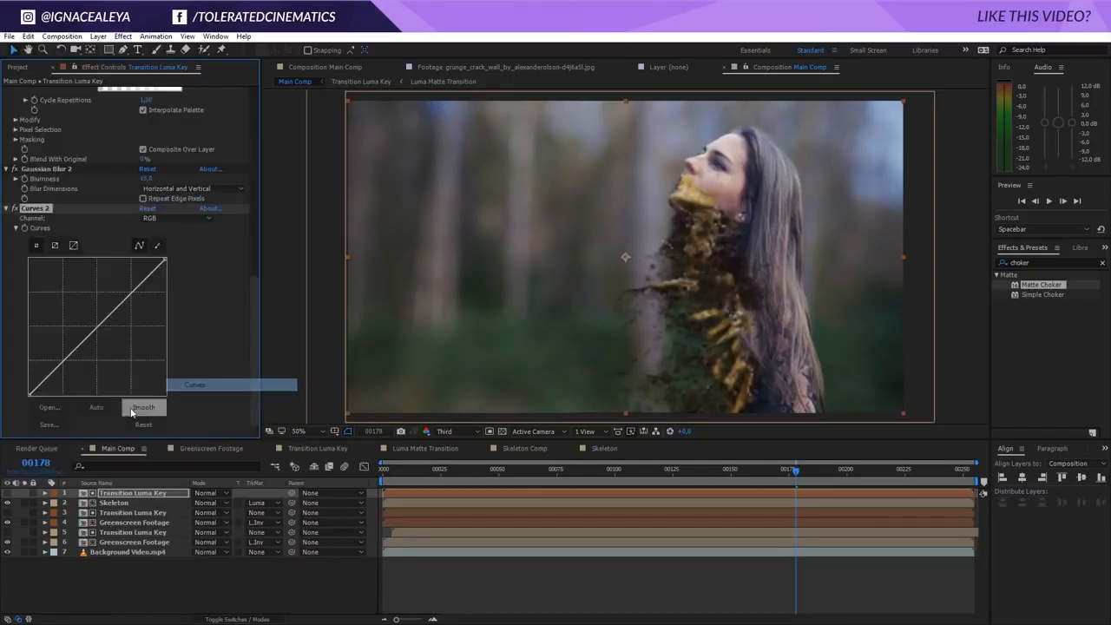
pyautogui.moveTo(62, 363); pyautogui.dragTo(72, 376)
pyautogui.moveTo(105, 335); pyautogui.dragTo(116, 309)
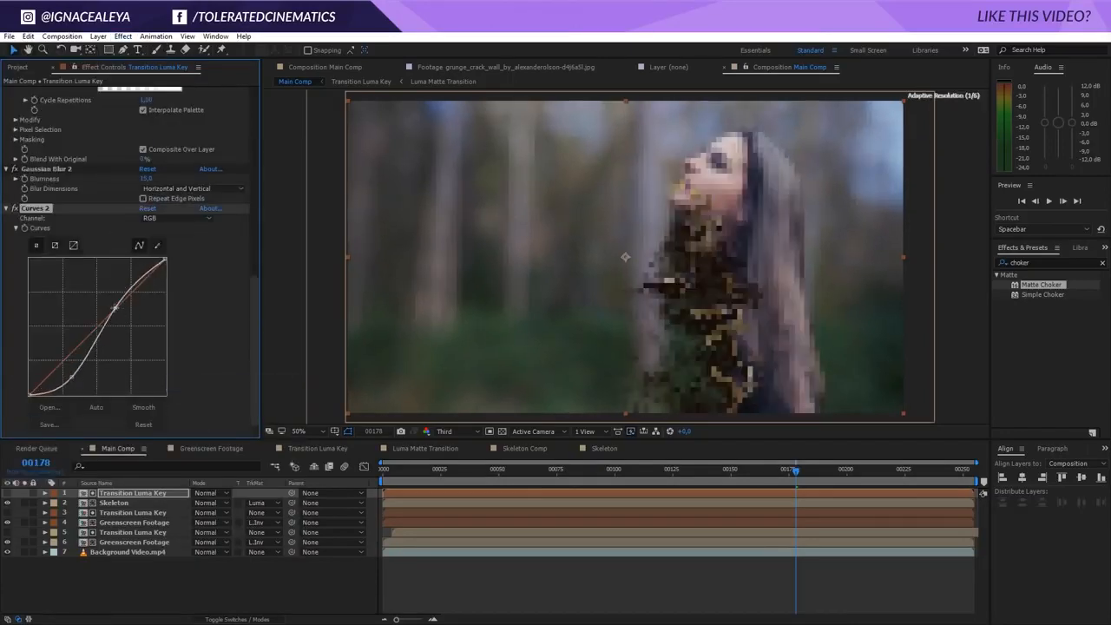
# - Apply Curves to the Skeleton layer and bend the RGB curve down in the shadows and midtones with two points
pyautogui.click(113, 503)
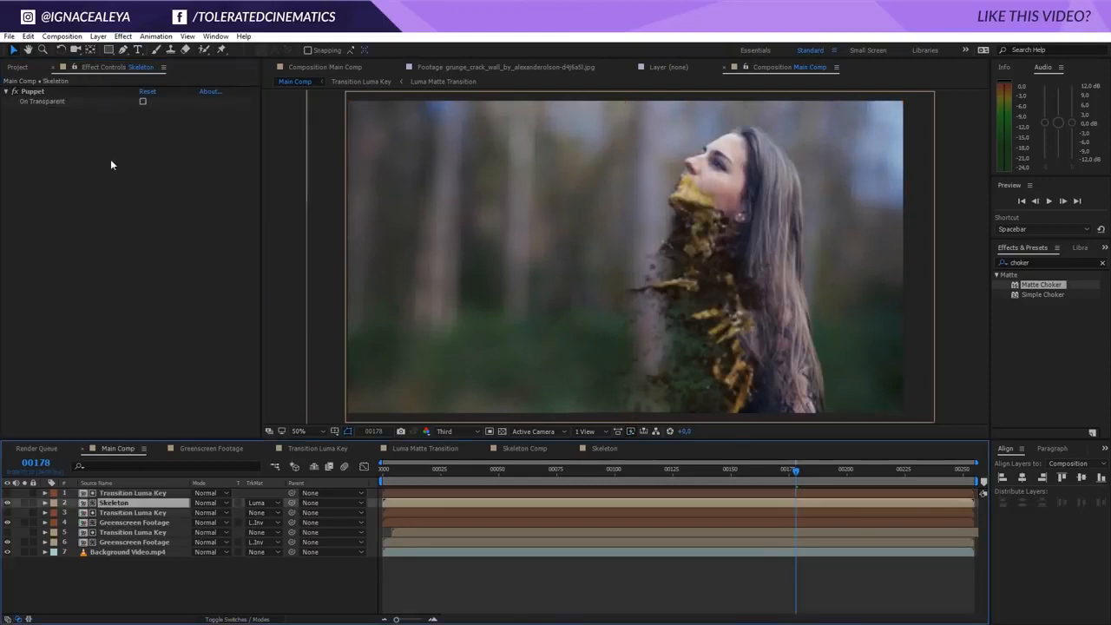
pyautogui.click(122, 35)
pyautogui.moveTo(80, 156)
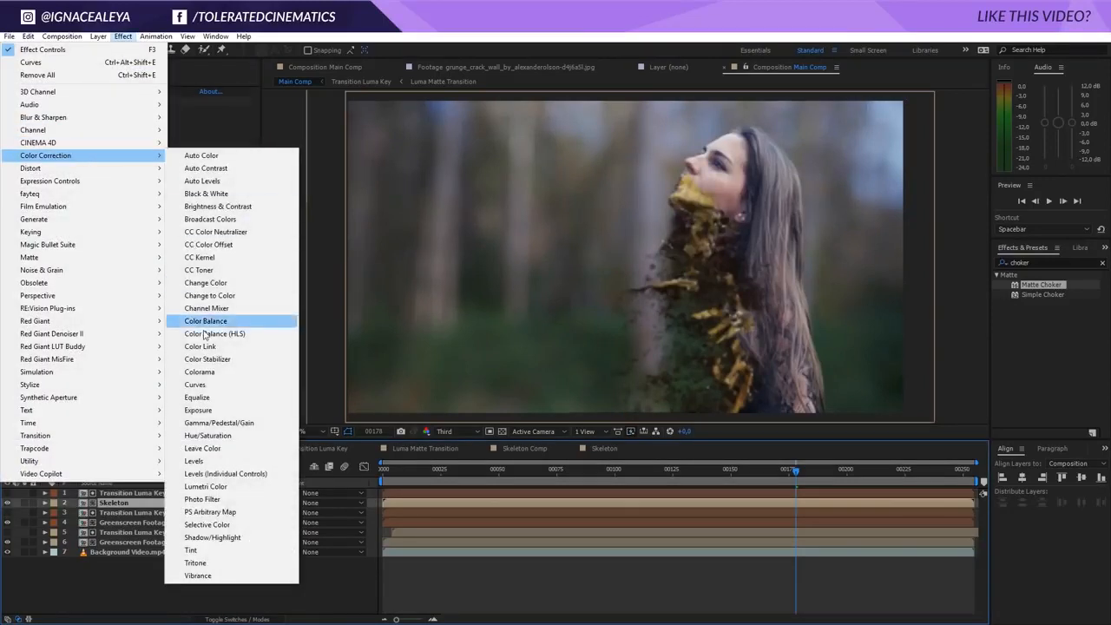
pyautogui.click(196, 384)
pyautogui.moveTo(86, 242); pyautogui.dragTo(99, 258)
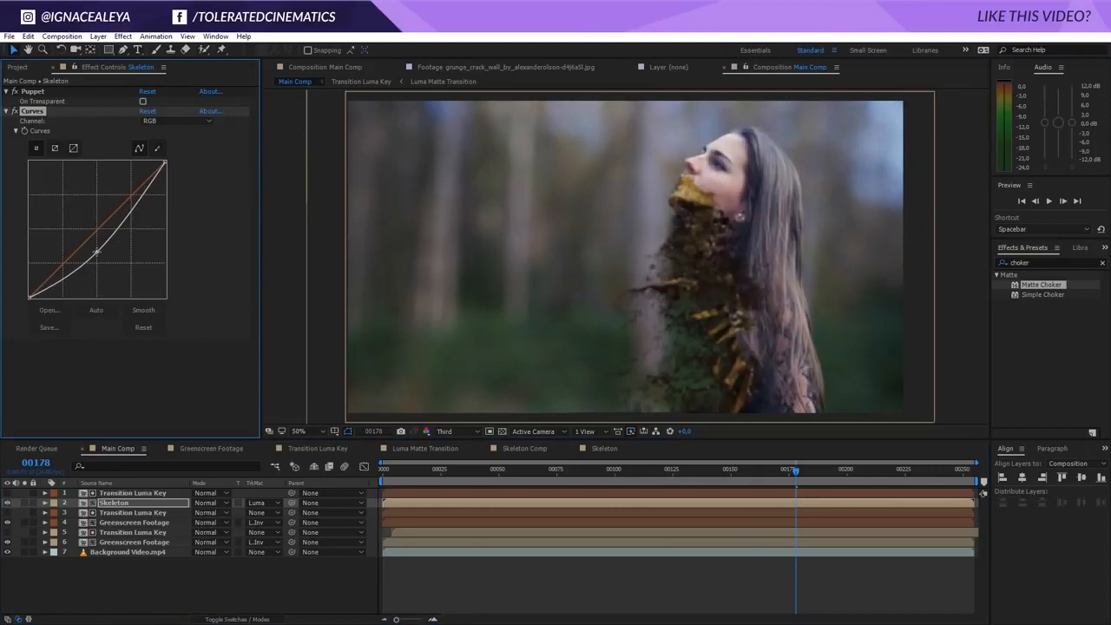
pyautogui.moveTo(121, 214); pyautogui.dragTo(125, 214)
# - Apply Tint to the Skeleton layer with the amount to tint set to 40%
pyautogui.click(122, 36)
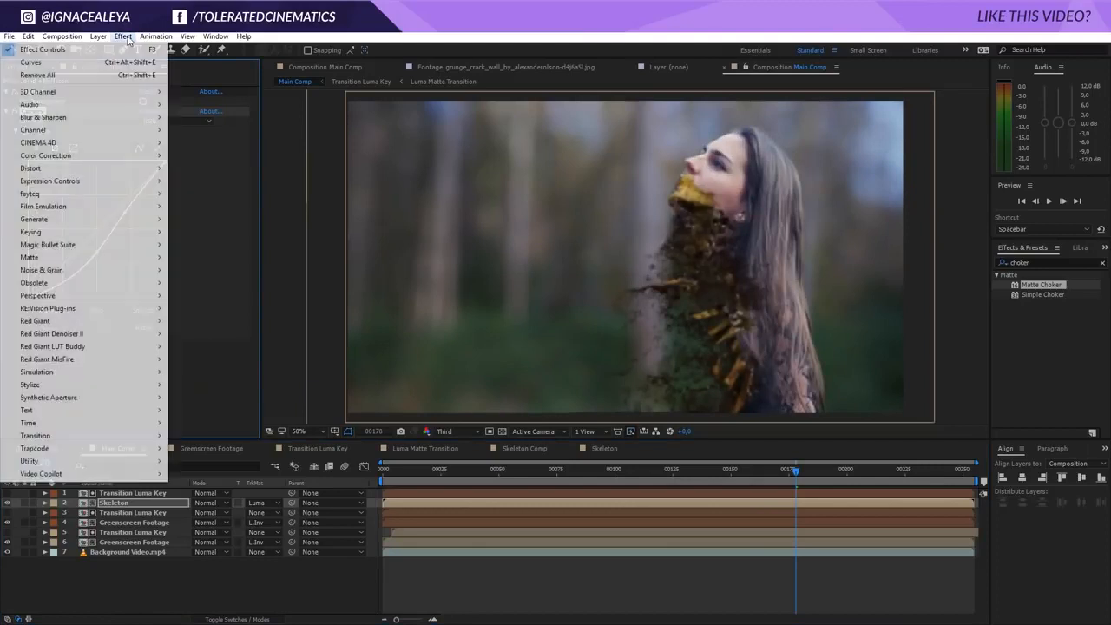
pyautogui.moveTo(106, 158)
pyautogui.click(192, 550)
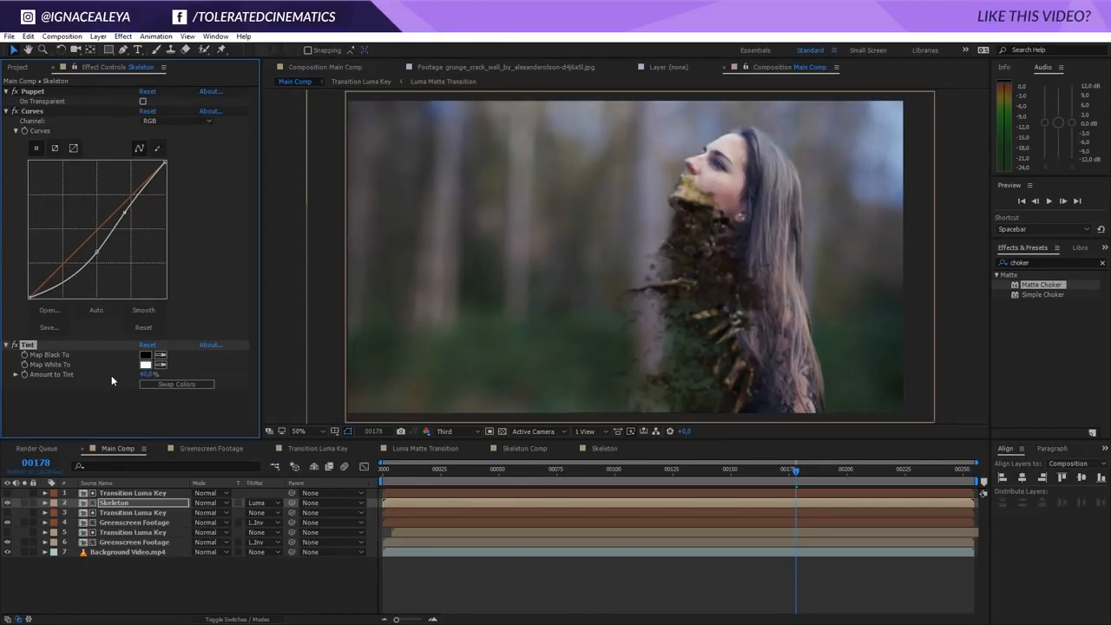
# - Apply Unsharp Mask to the Skeleton layer with an amount of 132 to sharpen the bones
pyautogui.click(122, 35)
pyautogui.moveTo(91, 119)
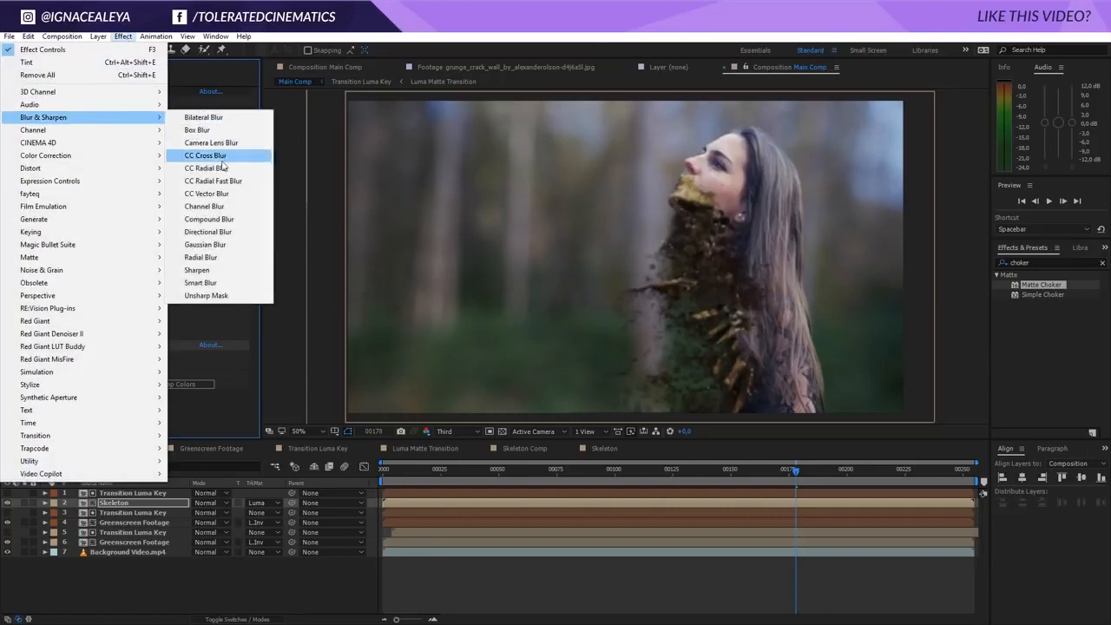
pyautogui.click(206, 295)
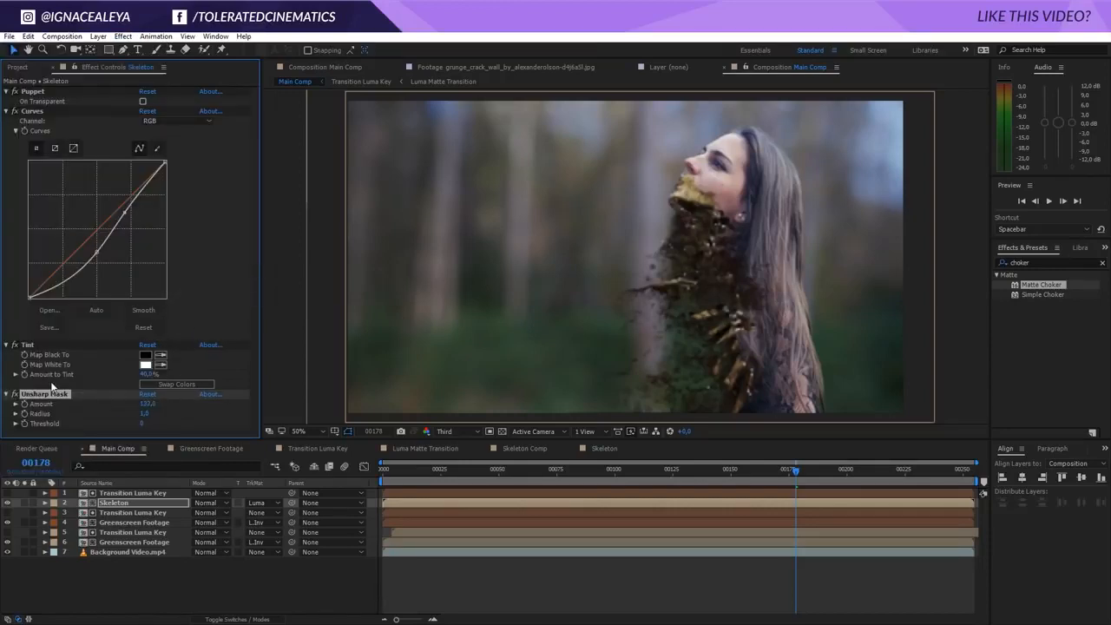
# - Duplicate the skeleton's Unsharp Mask, set the copy's radius to 25 and amount to 50, and compare with and without it
pyautogui.hotkey('ctrl', 'd')
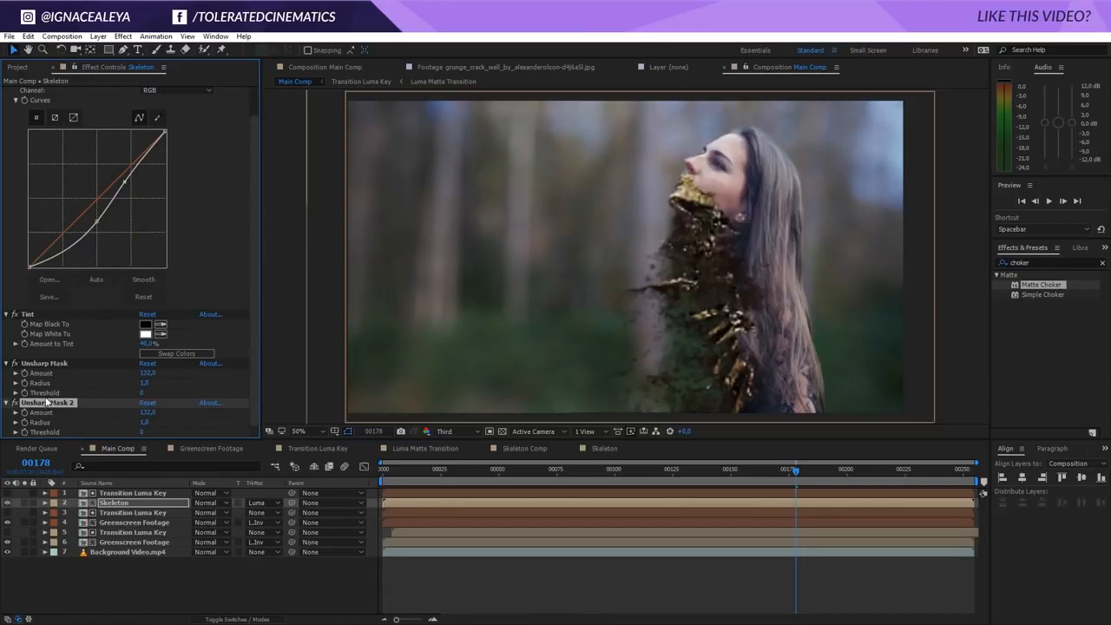
pyautogui.click(145, 422)
pyautogui.write('25')
pyautogui.press('Return')
pyautogui.click(151, 413)
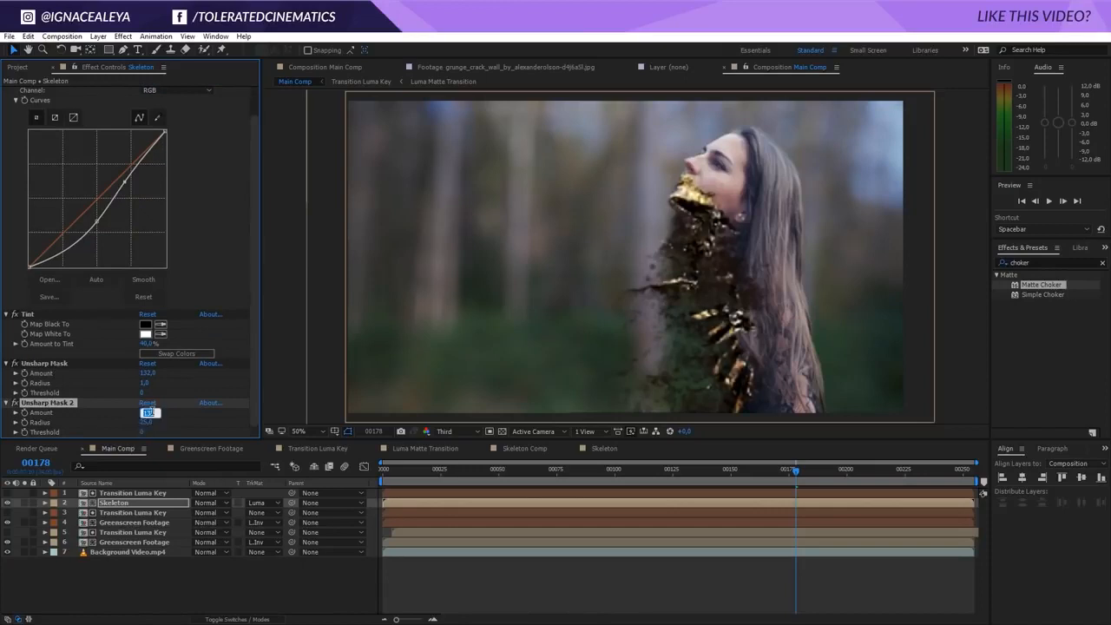
pyautogui.write('50')
pyautogui.press('Return')
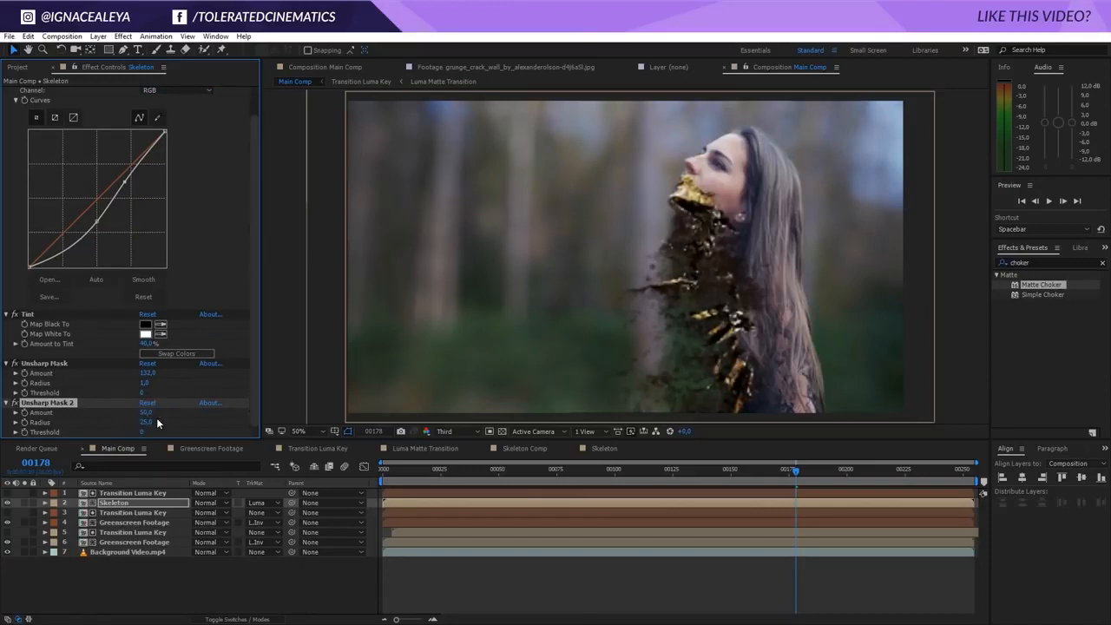
pyautogui.click(15, 403)
pyautogui.click(15, 403)
# - Scrub through the skeleton transition, start the work area at frame 137 and play a preview
pyautogui.click(764, 475)
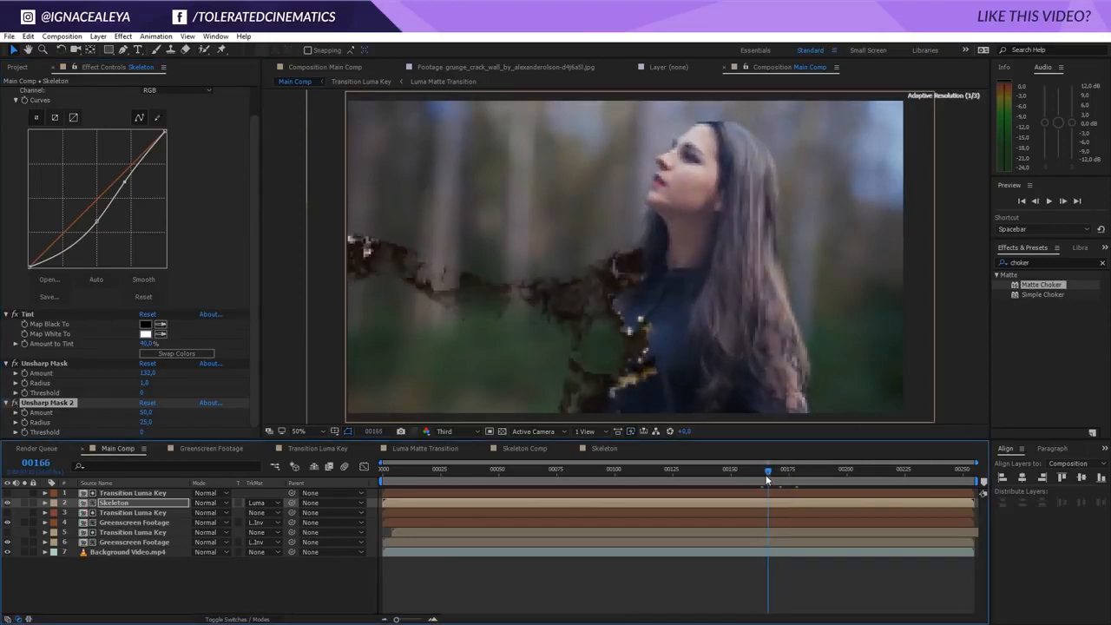
pyautogui.moveTo(780, 475); pyautogui.dragTo(890, 471)
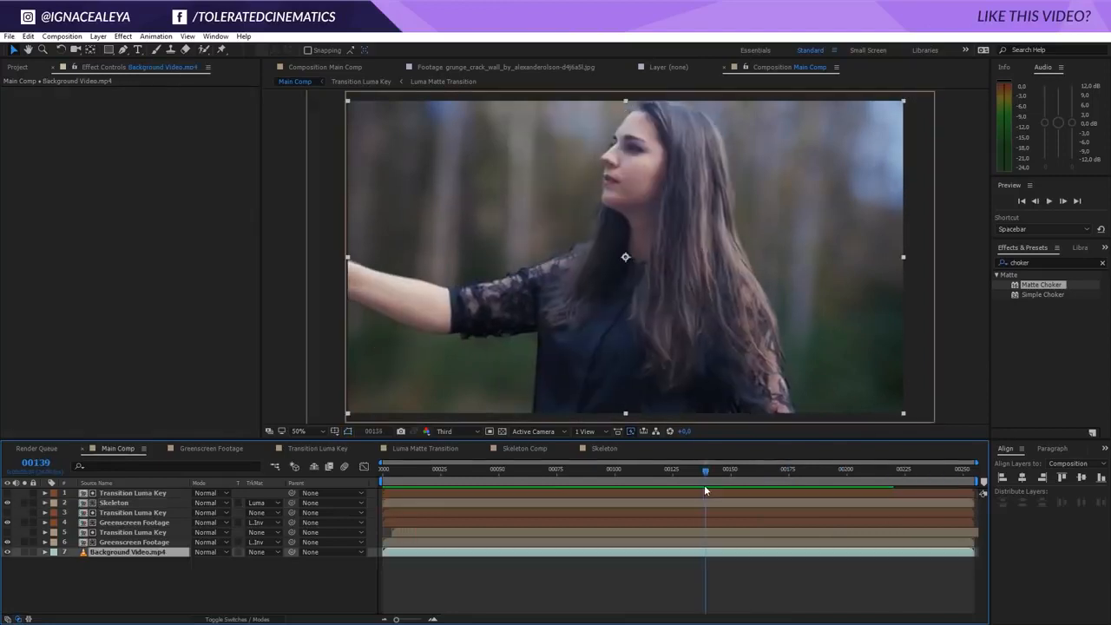
pyautogui.moveTo(705, 489)
pyautogui.mouseDown()
pyautogui.moveTo(741, 478)
pyautogui.moveTo(700, 483)
pyautogui.mouseUp()
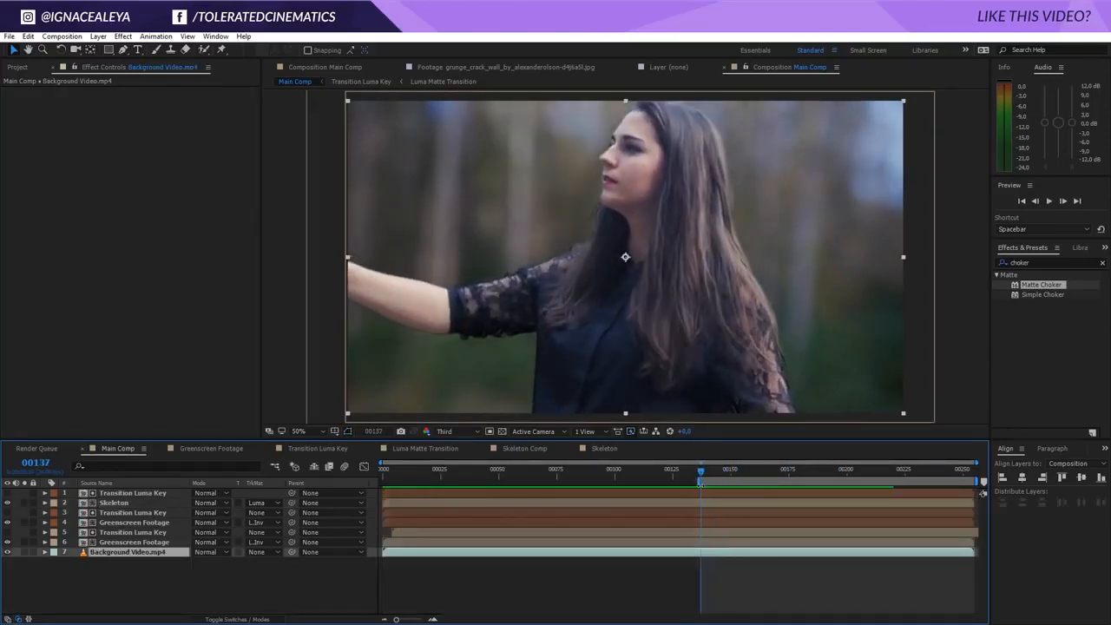
pyautogui.press('space')
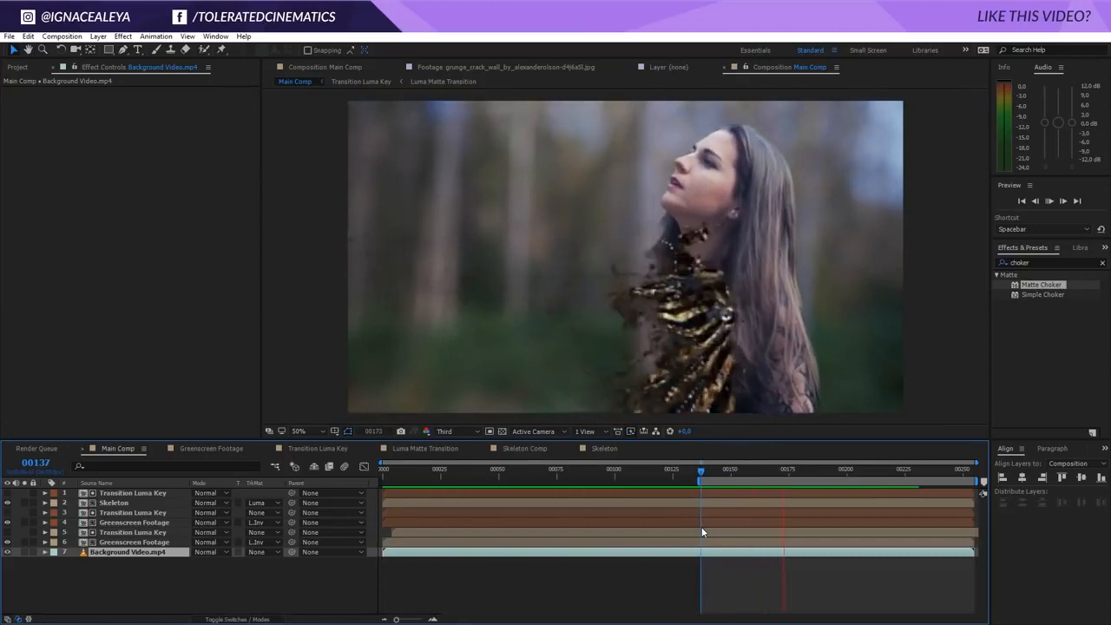
# - Pre-compose the top Transition Luma Key and Skeleton layers as "Skeleton Transition"
pyautogui.click(141, 494)
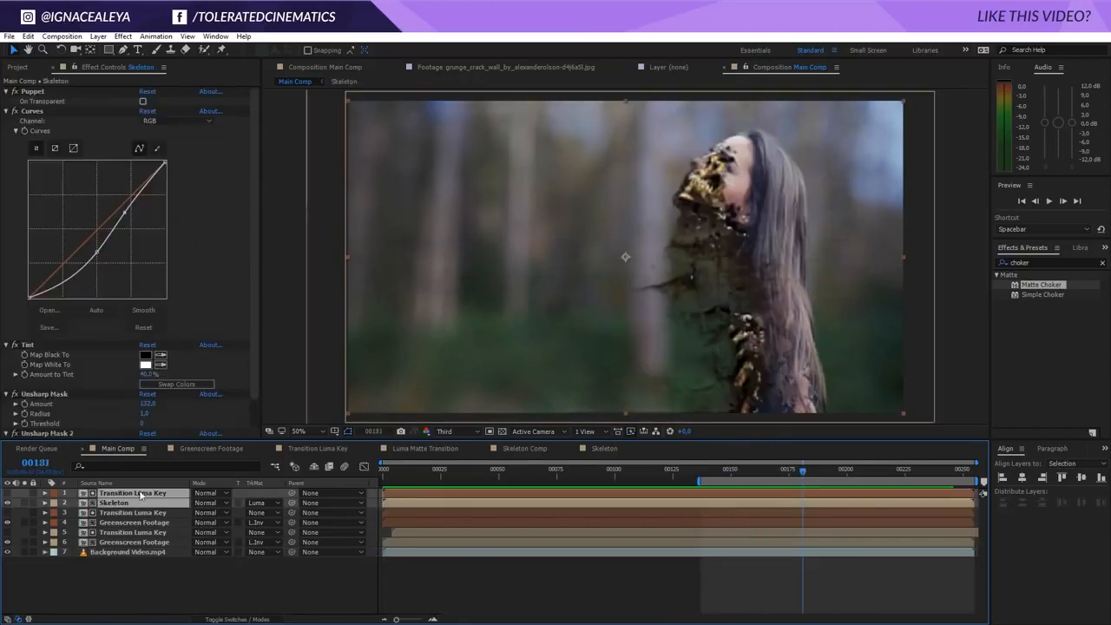
pyautogui.click(98, 37)
pyautogui.click(68, 458)
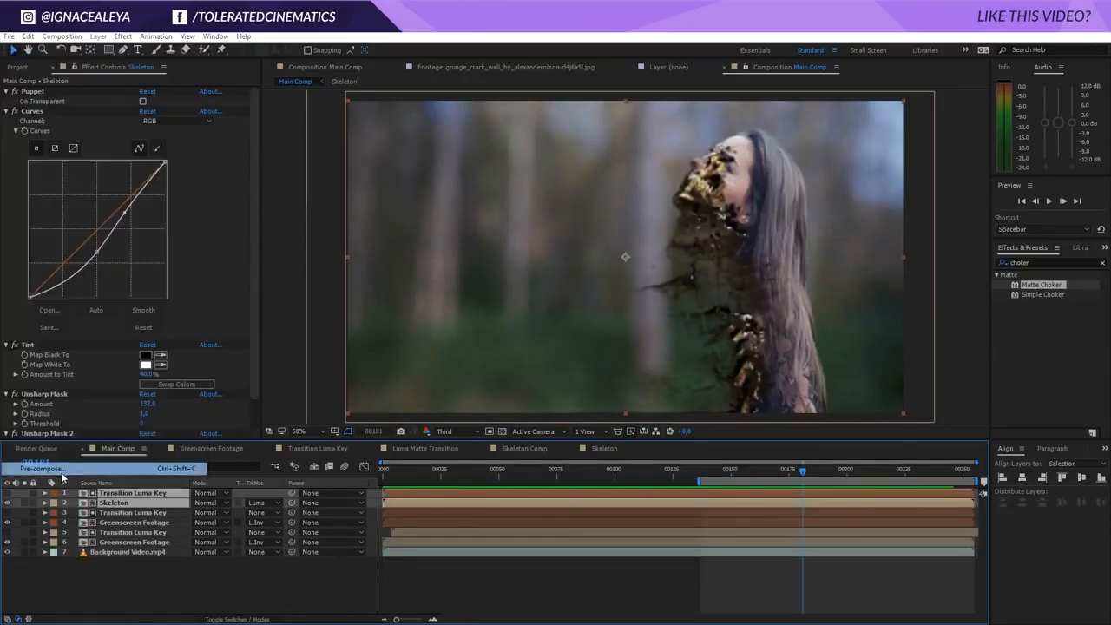
pyautogui.write('Skeleto')
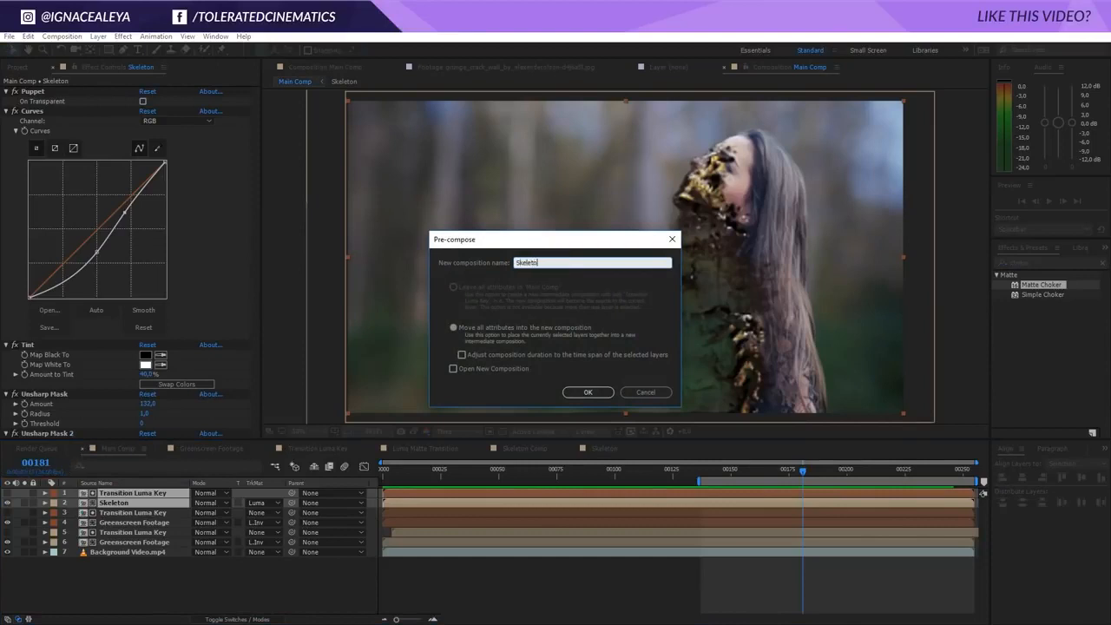
pyautogui.write('n Transition')
pyautogui.press('Return')
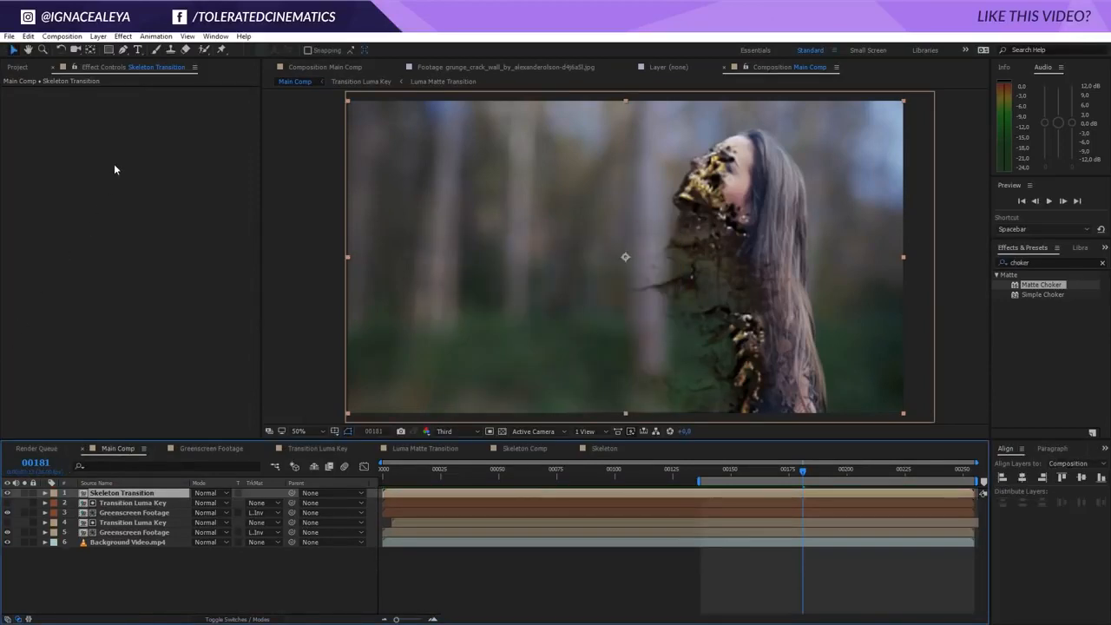
# - Apply Extract to the Skeleton Transition layer, raise its black point to 16 and preview the result
pyautogui.click(122, 36)
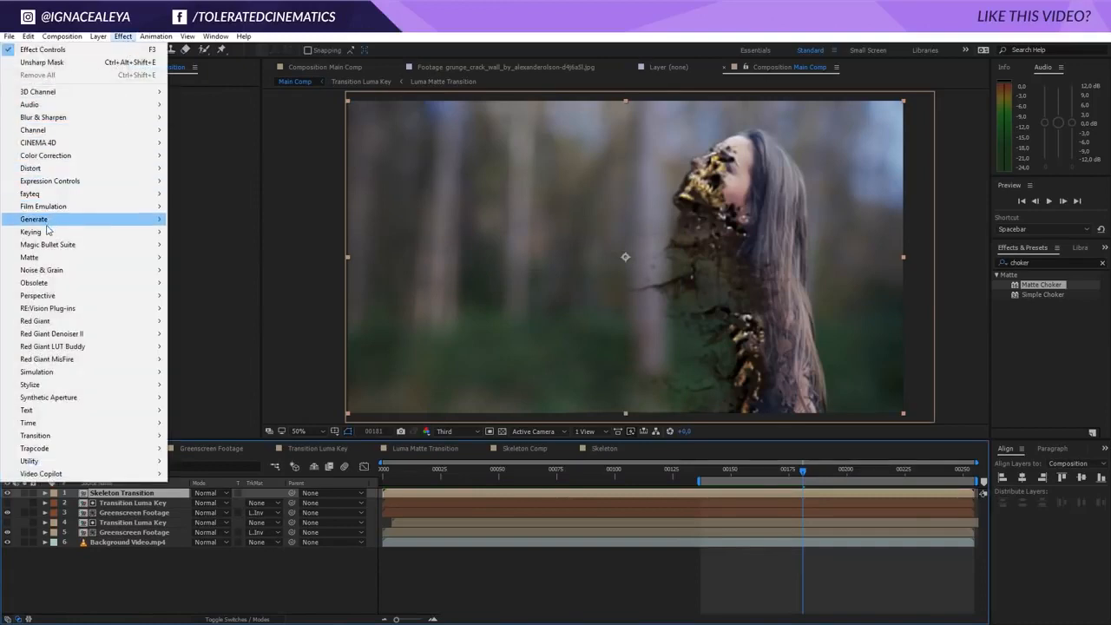
pyautogui.moveTo(52, 232)
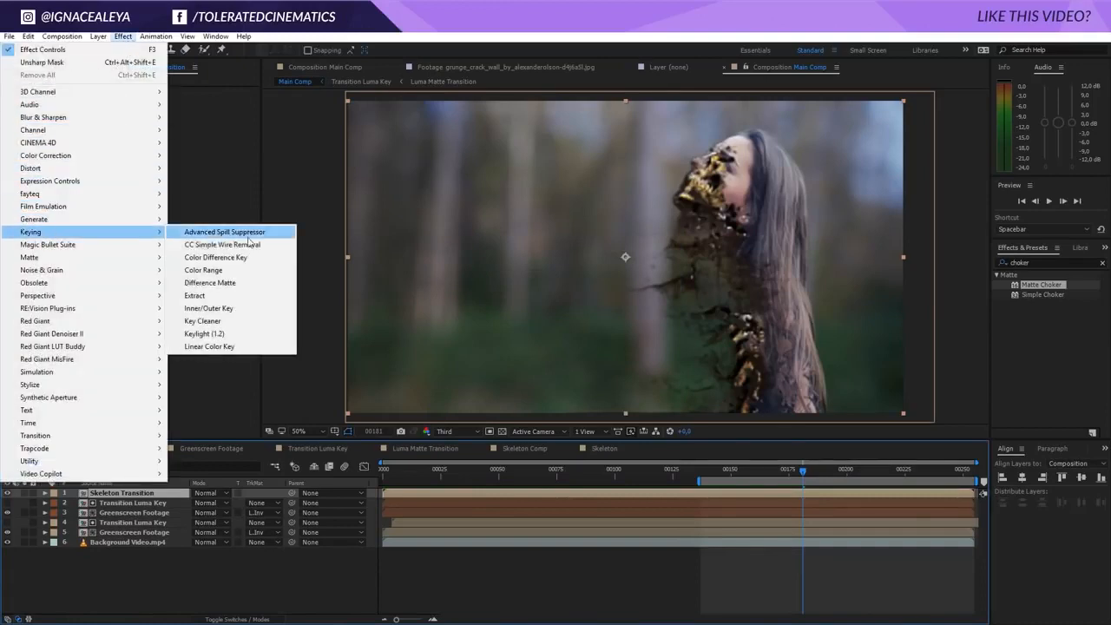
pyautogui.click(200, 295)
pyautogui.moveTo(30, 157); pyautogui.dragTo(38, 157)
pyautogui.click(786, 543)
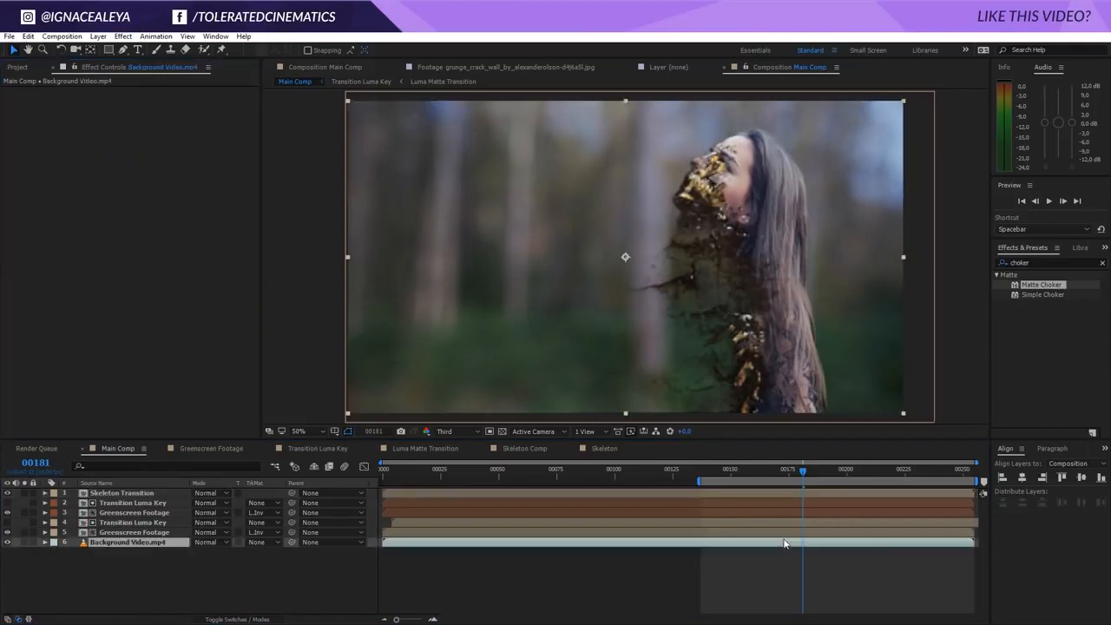
pyautogui.press('space')
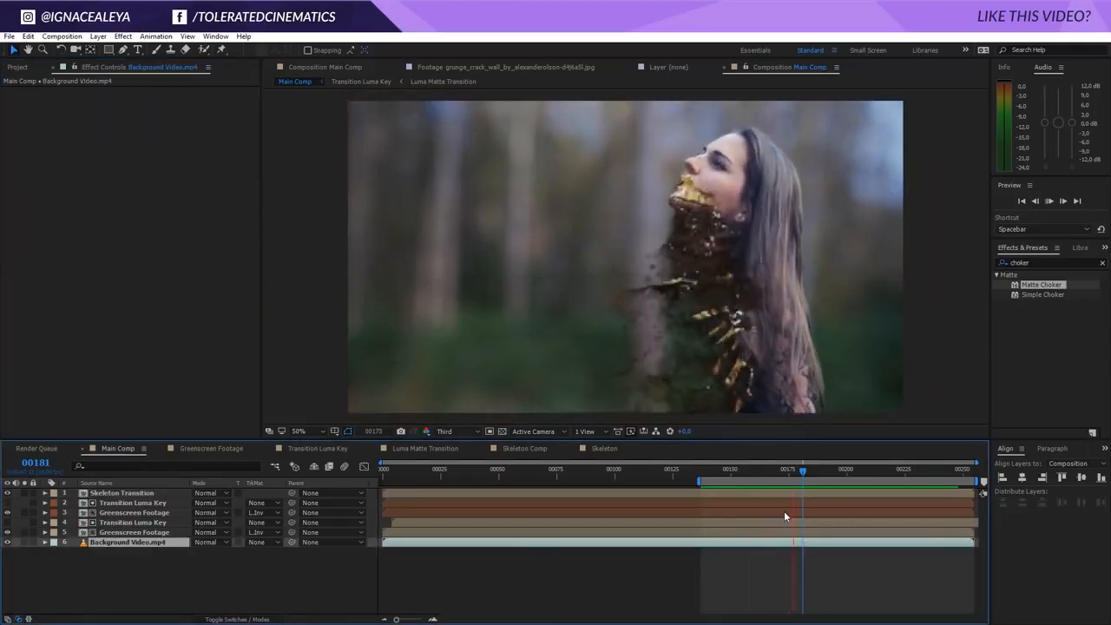
# - Set the composition's preview resolution to Full and play the disintegration
pyautogui.moveTo(802, 472); pyautogui.dragTo(770, 482)
pyautogui.click(456, 431)
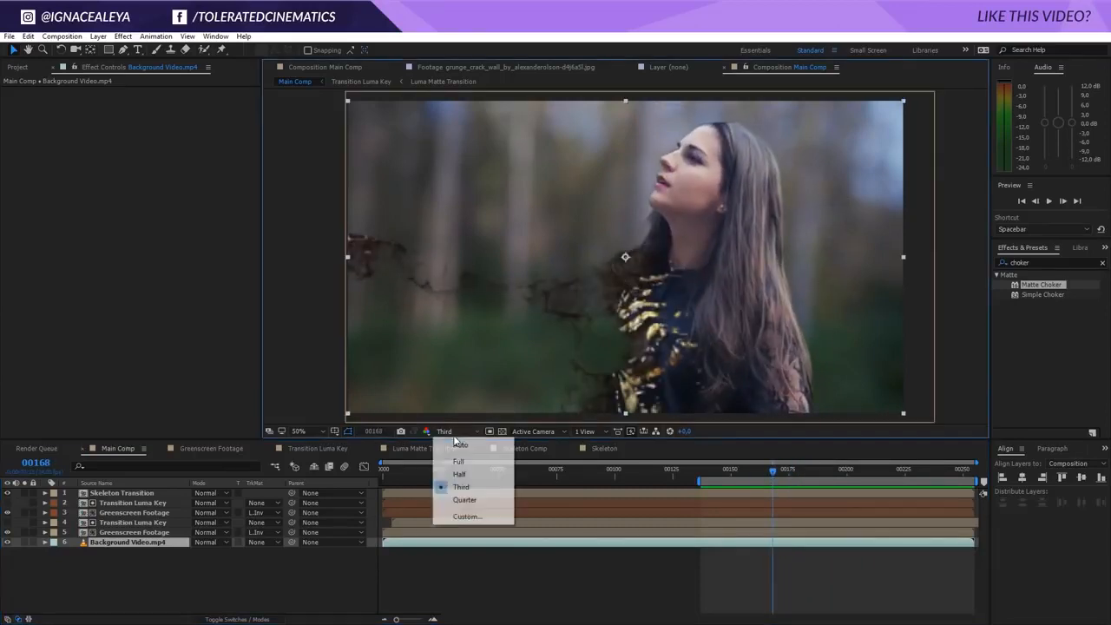
pyautogui.click(456, 462)
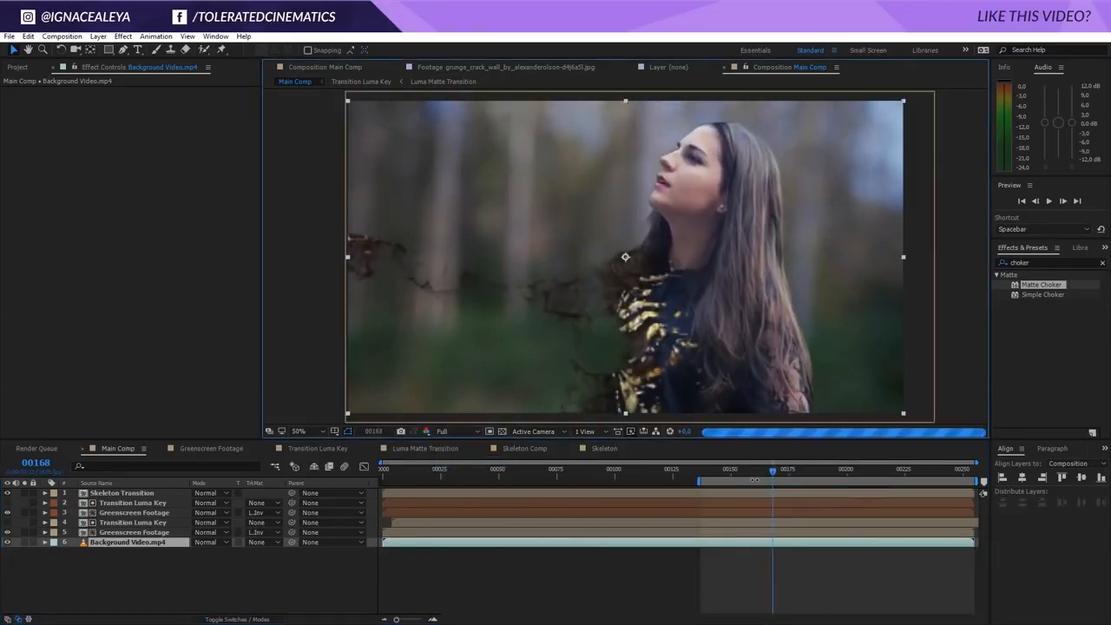
pyautogui.click(798, 472)
pyautogui.click(800, 472)
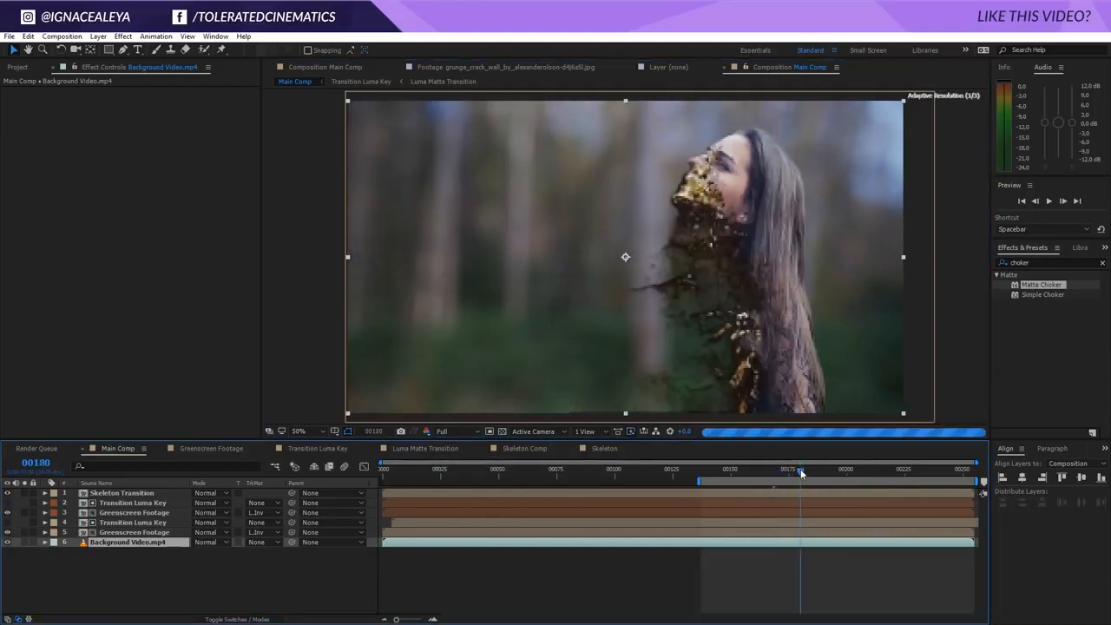
pyautogui.press('space')
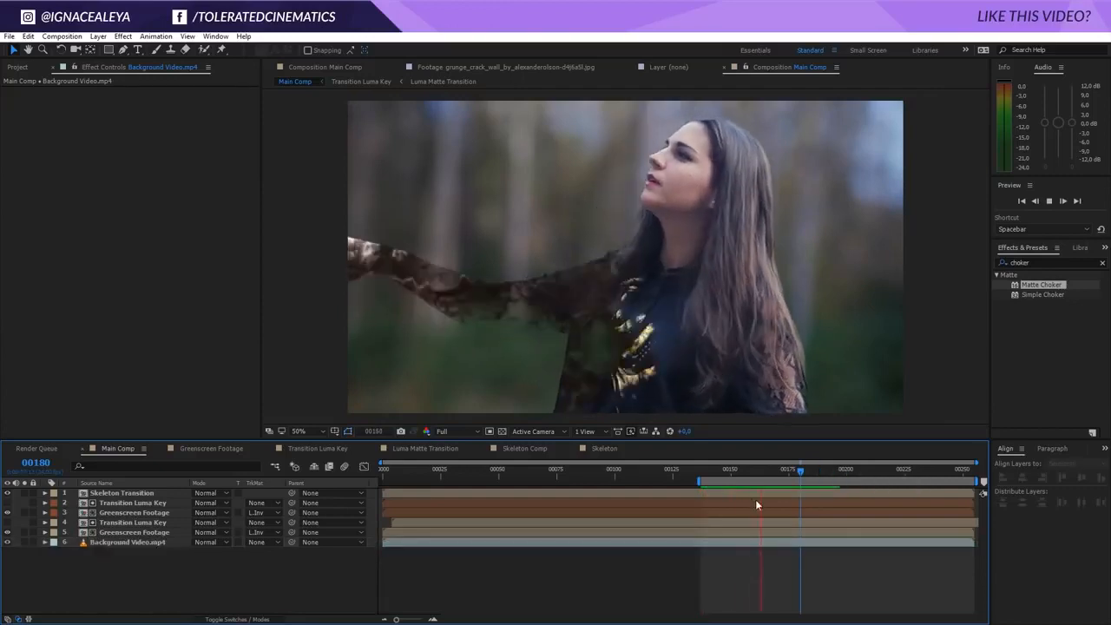
# - Apply Hue/Saturation to the Skeleton Transition layer while viewing the disintegration at frame 182
pyautogui.click(773, 472)
pyautogui.moveTo(773, 472); pyautogui.dragTo(806, 480)
pyautogui.click(130, 494)
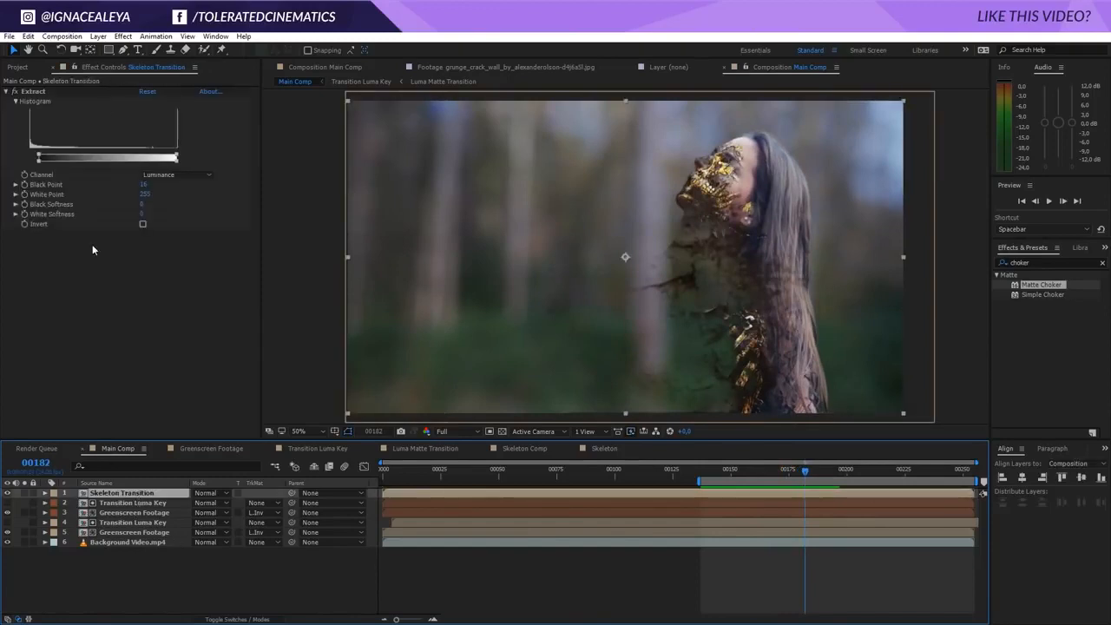
pyautogui.click(123, 36)
pyautogui.moveTo(129, 159)
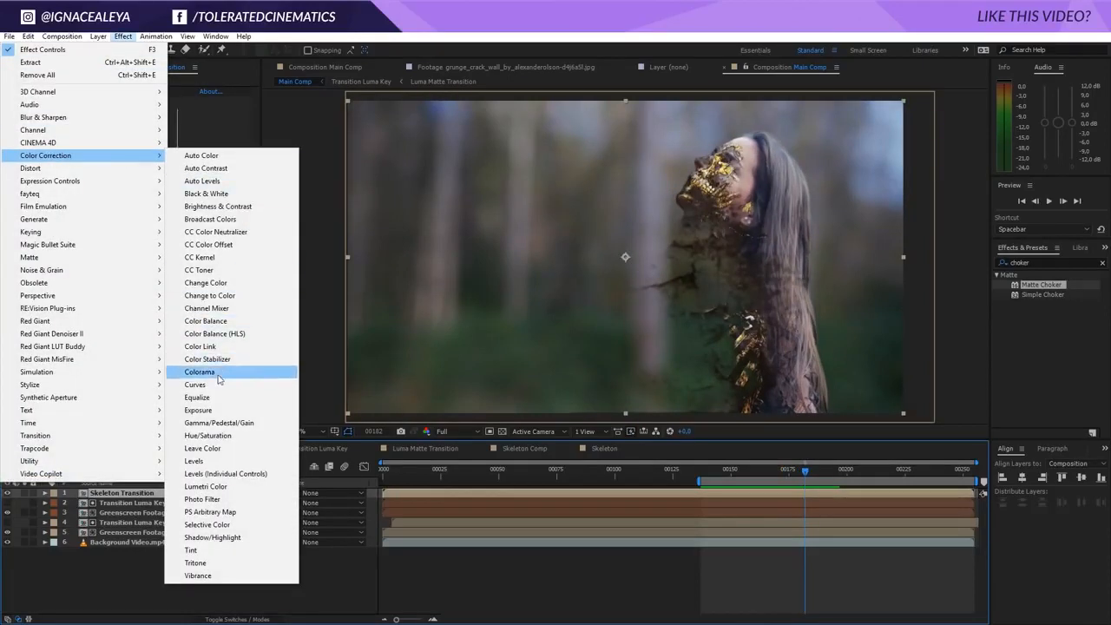
pyautogui.click(208, 435)
# - Set the skeleton's master hue to about -18°, master saturation to -42 and master lightness to 27
pyautogui.moveTo(158, 291)
pyautogui.mouseDown()
pyautogui.moveTo(130, 293)
pyautogui.moveTo(147, 297)
pyautogui.mouseUp()
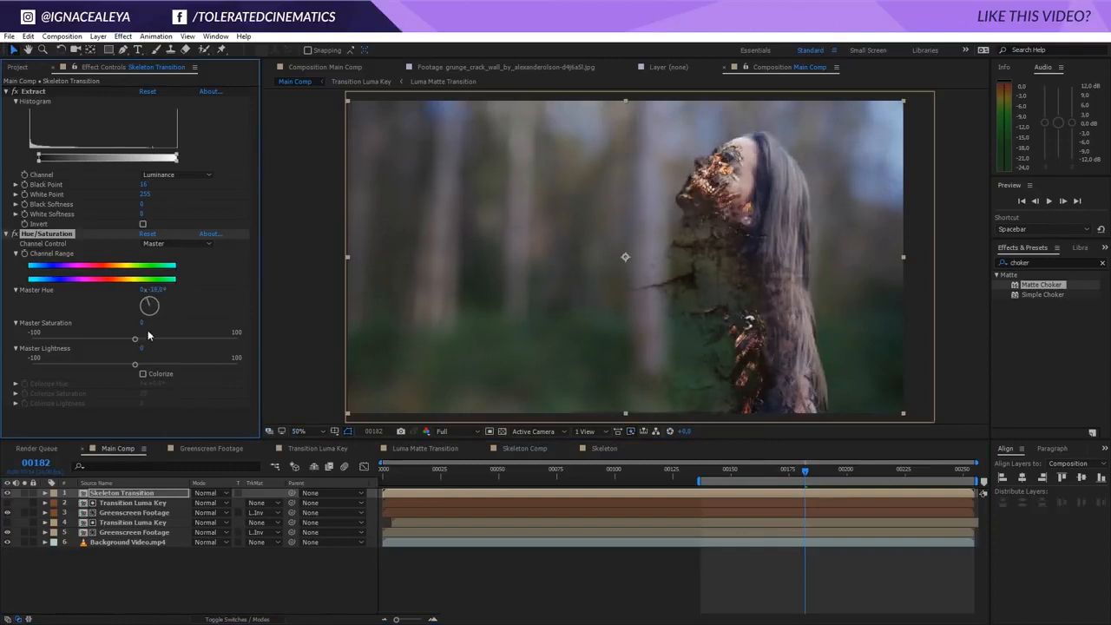
pyautogui.moveTo(117, 366)
pyautogui.mouseDown()
pyautogui.moveTo(88, 366)
pyautogui.moveTo(107, 365)
pyautogui.mouseUp()
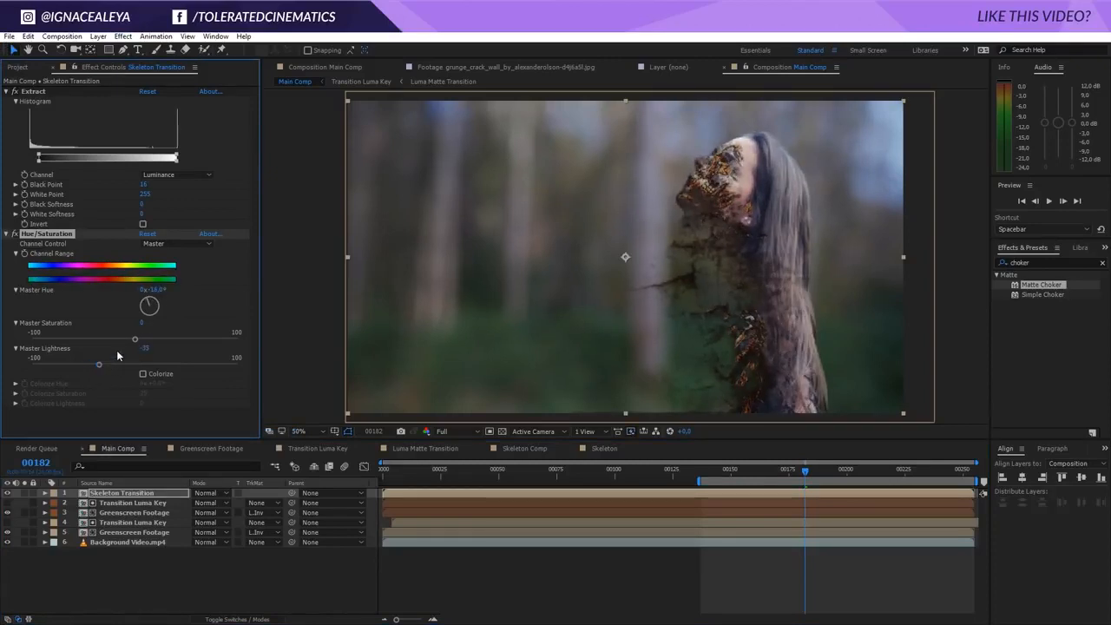
pyautogui.moveTo(170, 338); pyautogui.dragTo(92, 347)
pyautogui.click(100, 363)
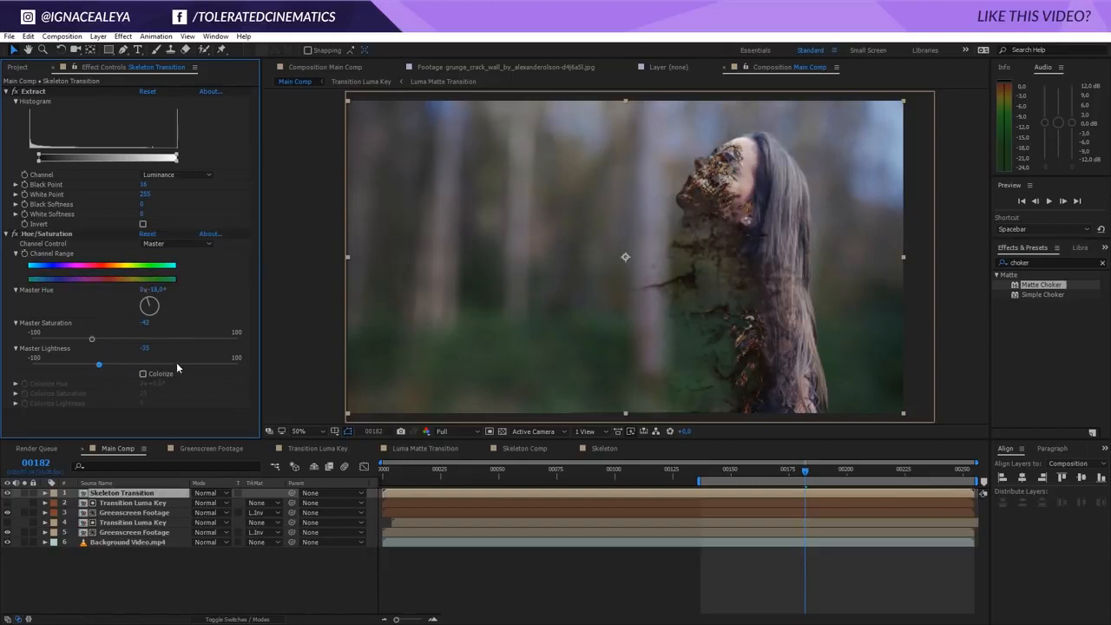
pyautogui.moveTo(176, 365); pyautogui.dragTo(165, 366)
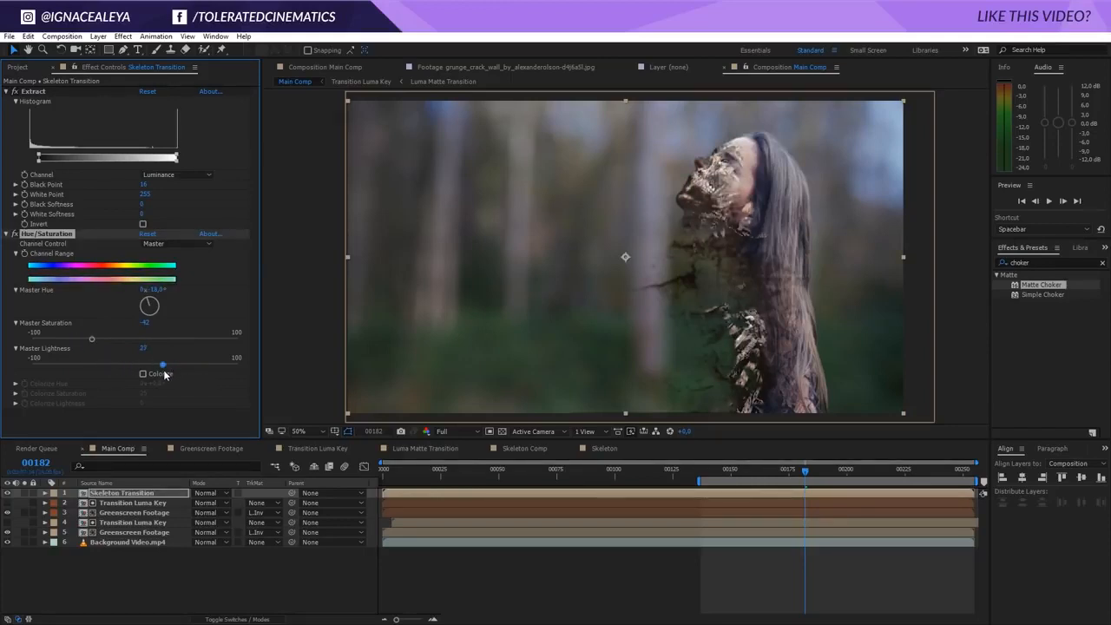
# - Check the recolored skeleton at several frames of the transition, ending at frame 167
pyautogui.click(847, 479)
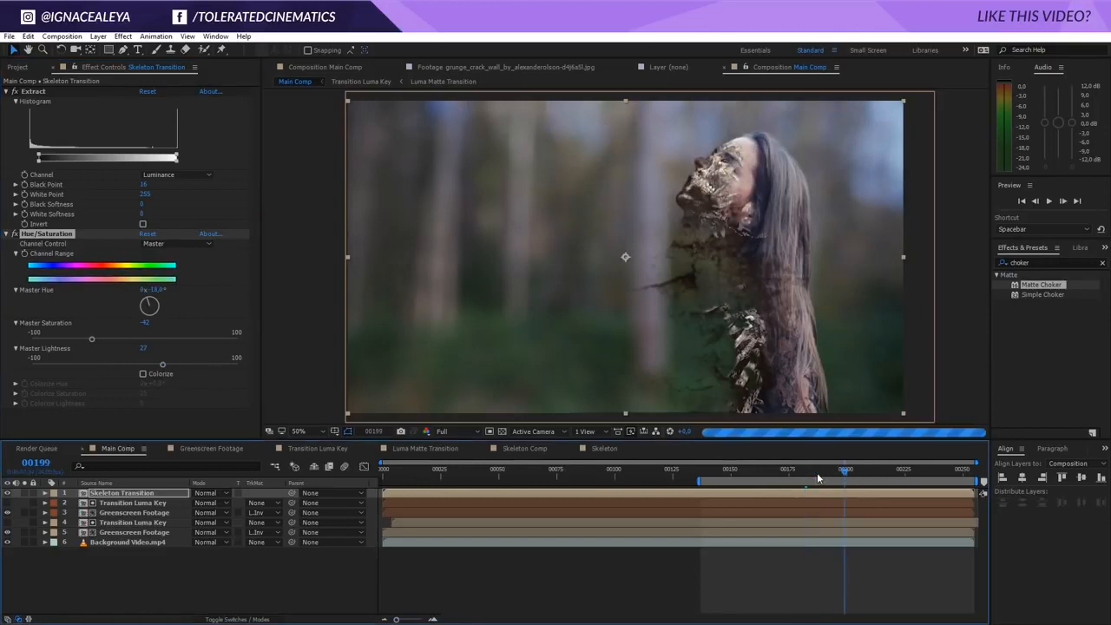
pyautogui.click(749, 478)
pyautogui.click(770, 479)
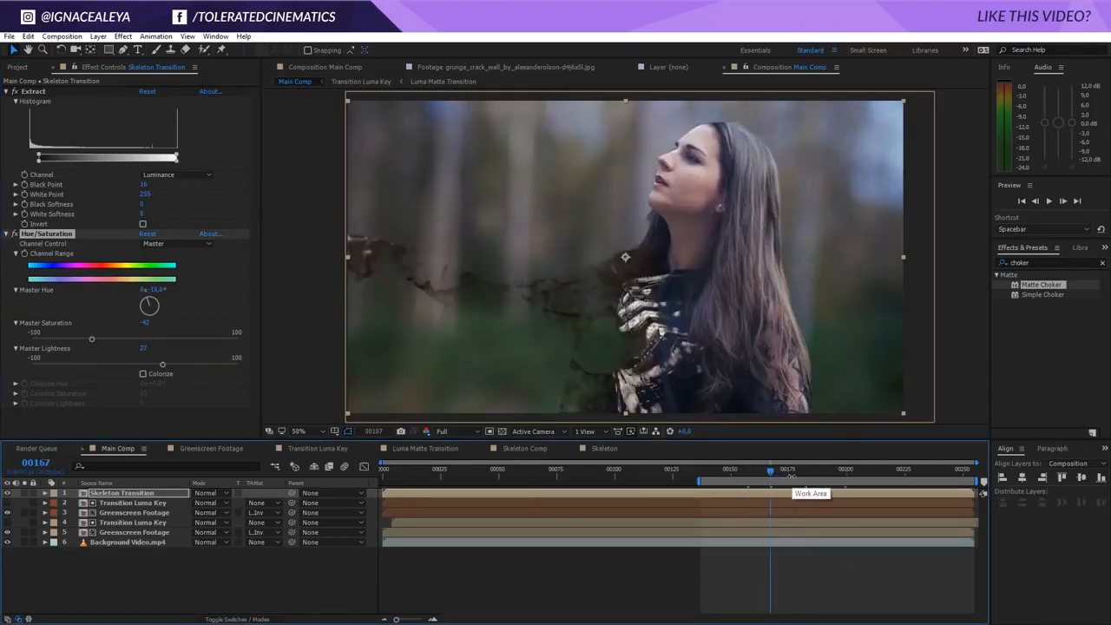